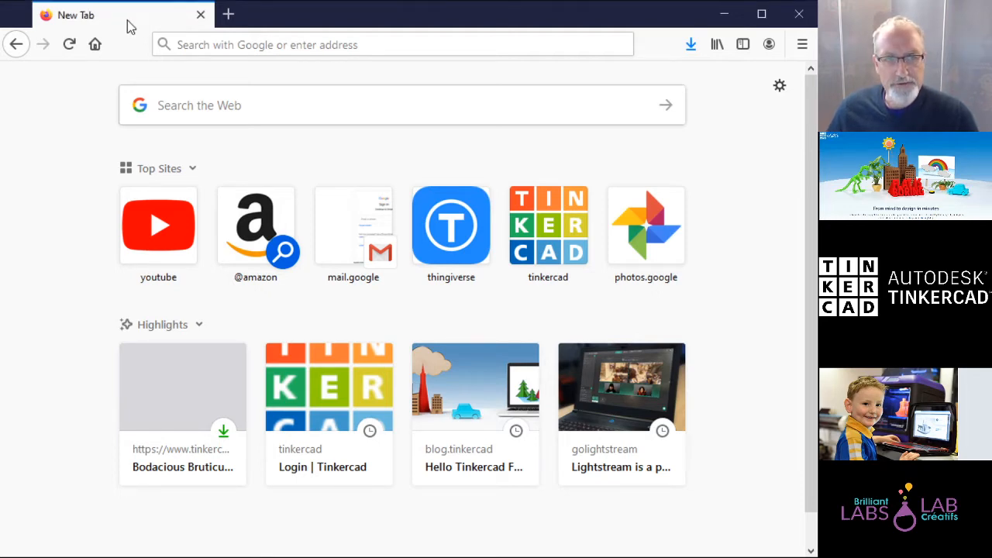
Step: Go to tinkercad.com from the Firefox address bar
left_click(383, 46)
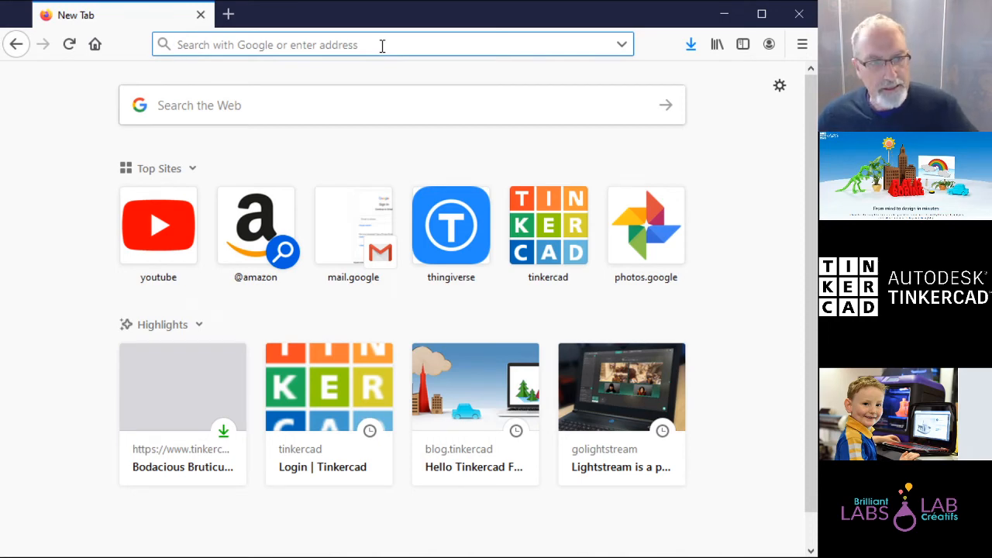
type("tink")
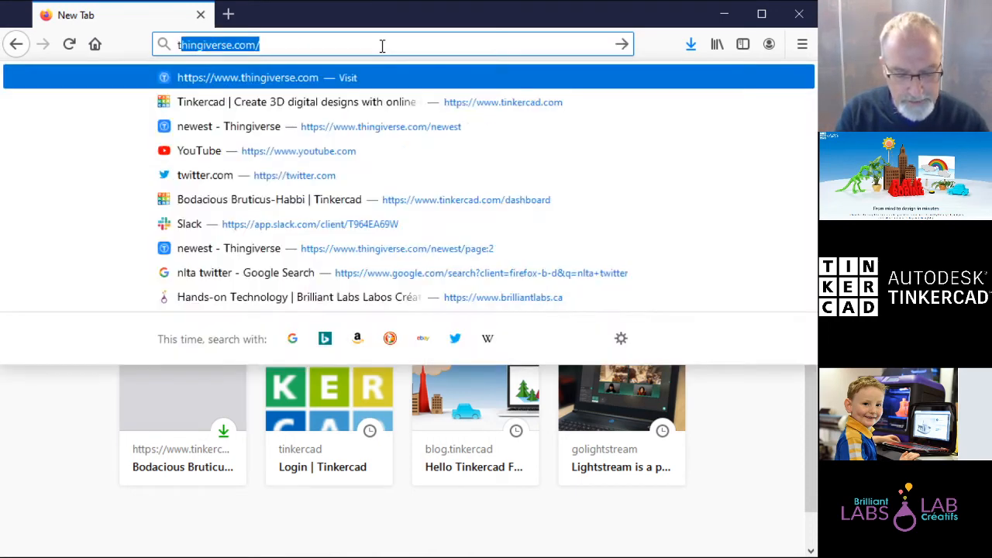
type("ercad.com")
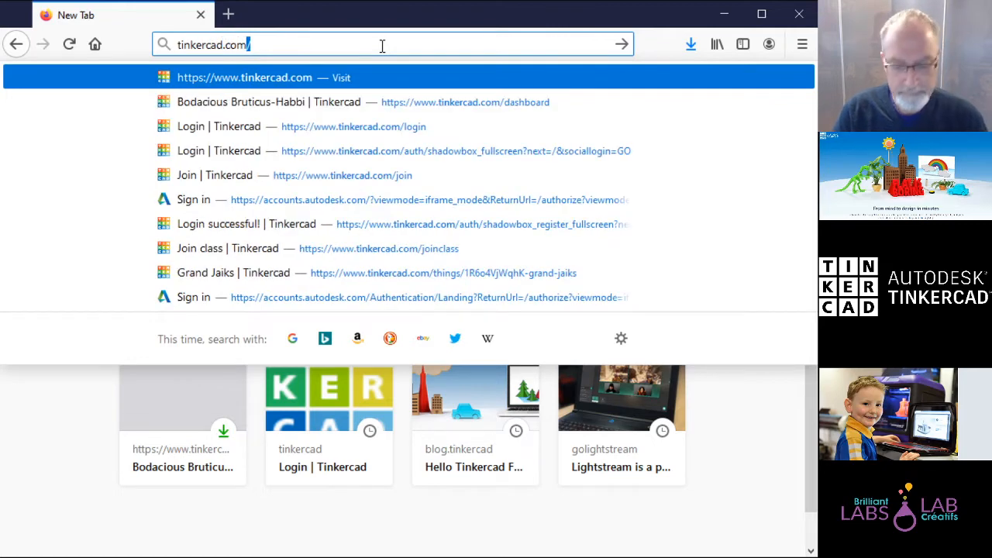
key("Return")
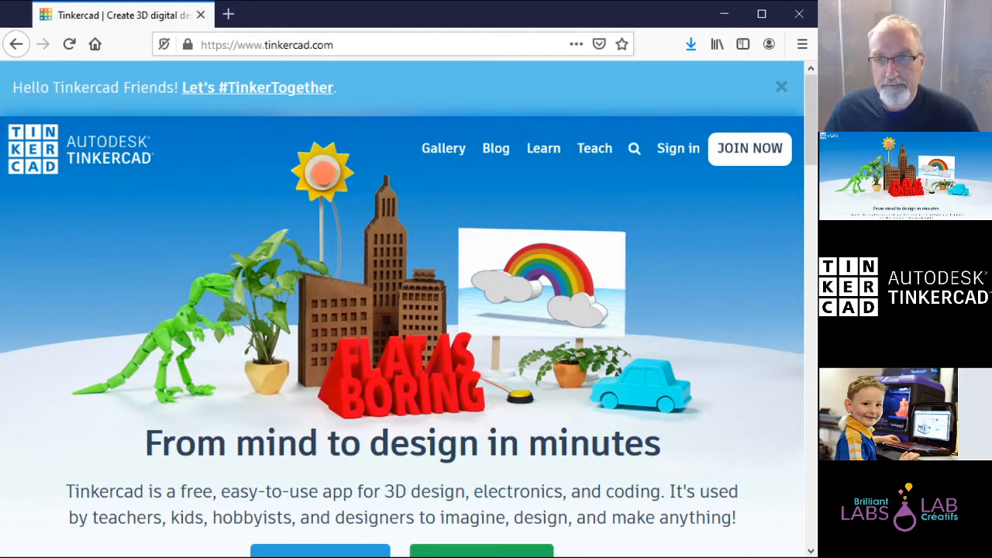
Step: Start a personal Tinkercad account sign-up using the e-mail option
mouse_move(811, 123)
left_mouse_down()
mouse_move(810, 140)
mouse_move(807, 110)
left_mouse_up()
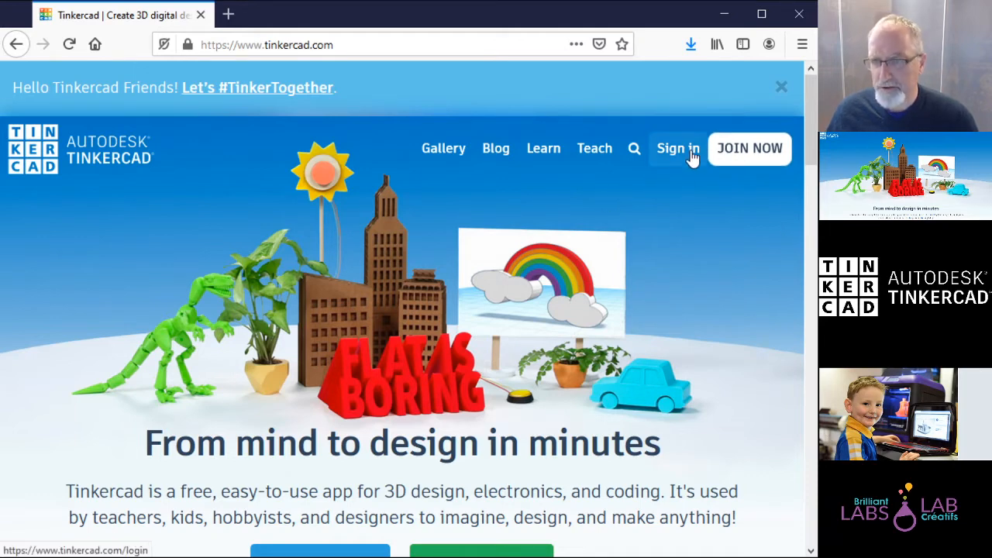
left_click(747, 155)
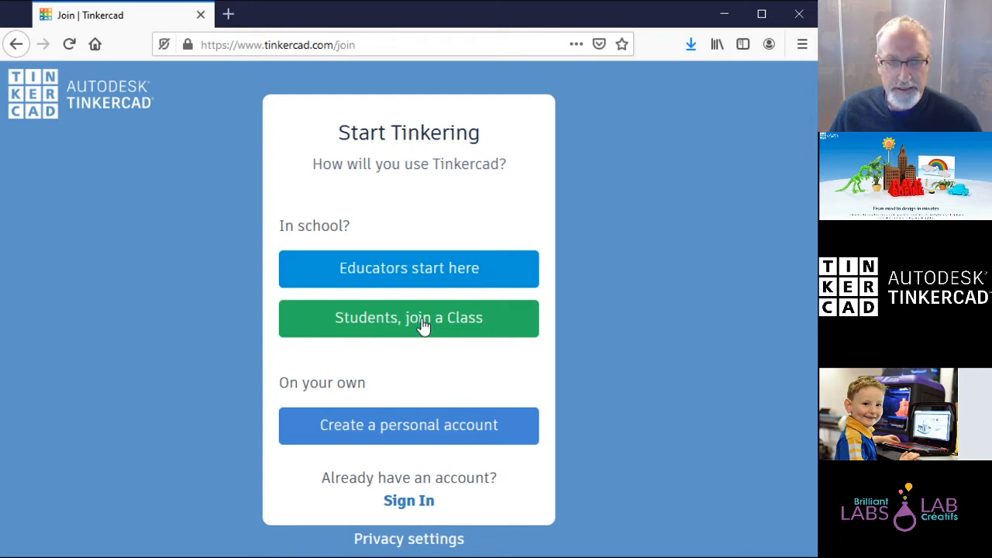
left_click(438, 425)
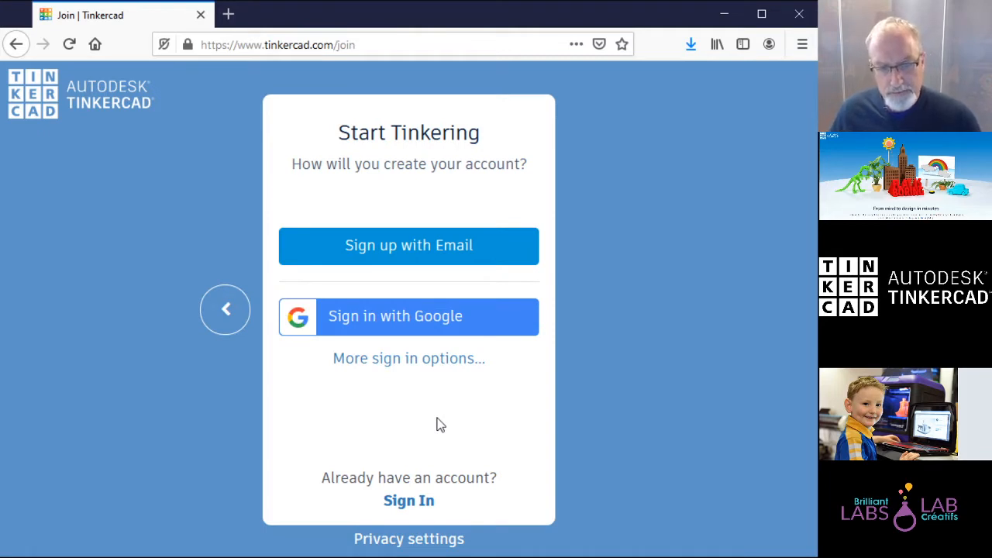
left_click(374, 249)
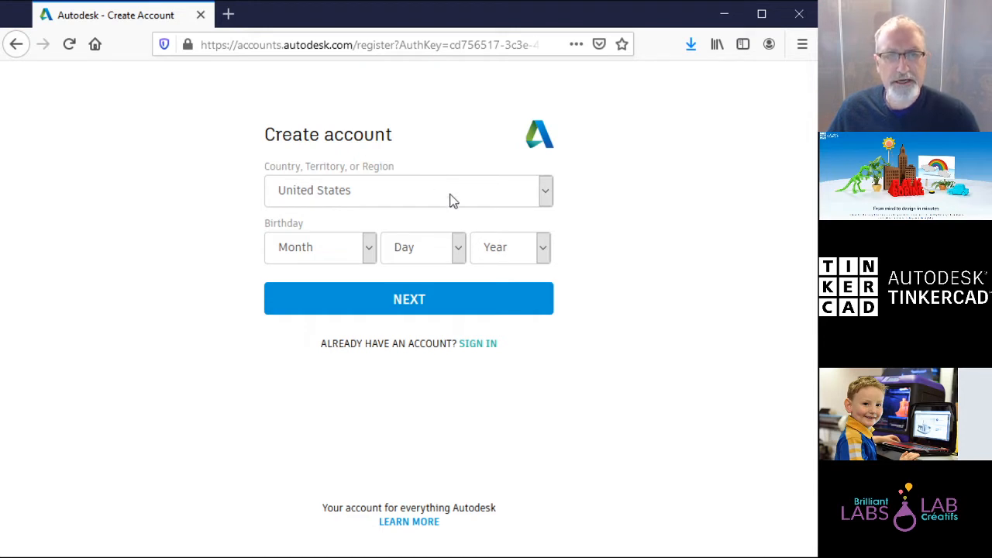
left_click(549, 199)
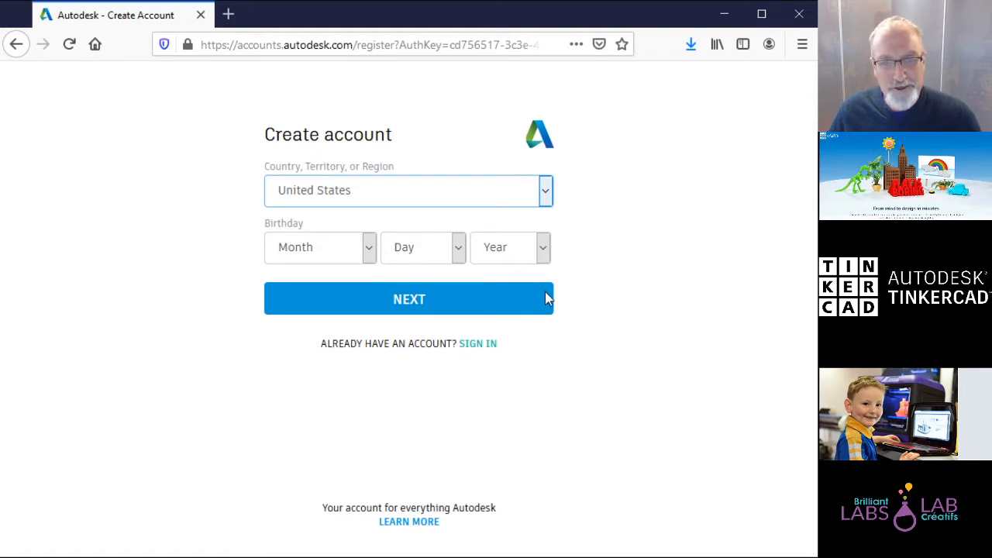
left_click(382, 235)
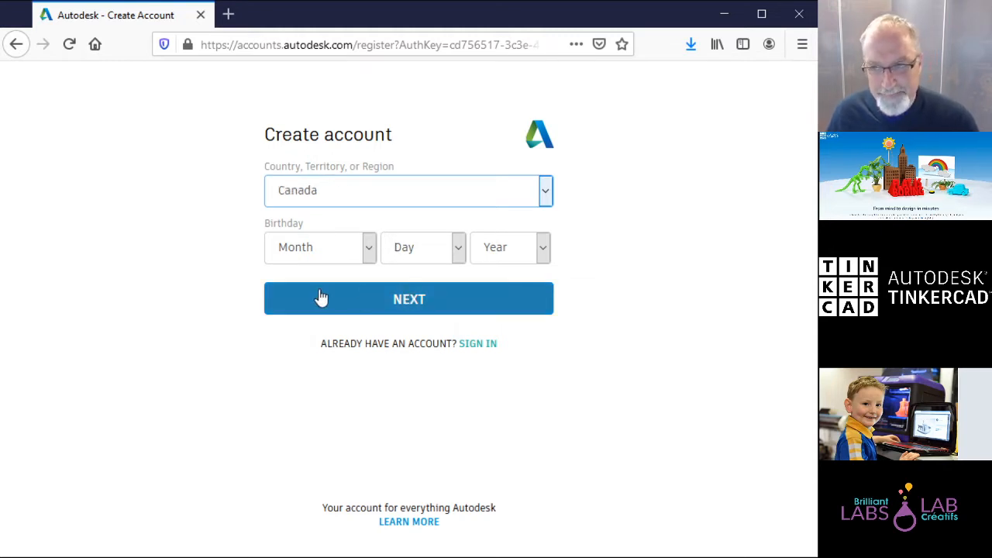
left_click(372, 252)
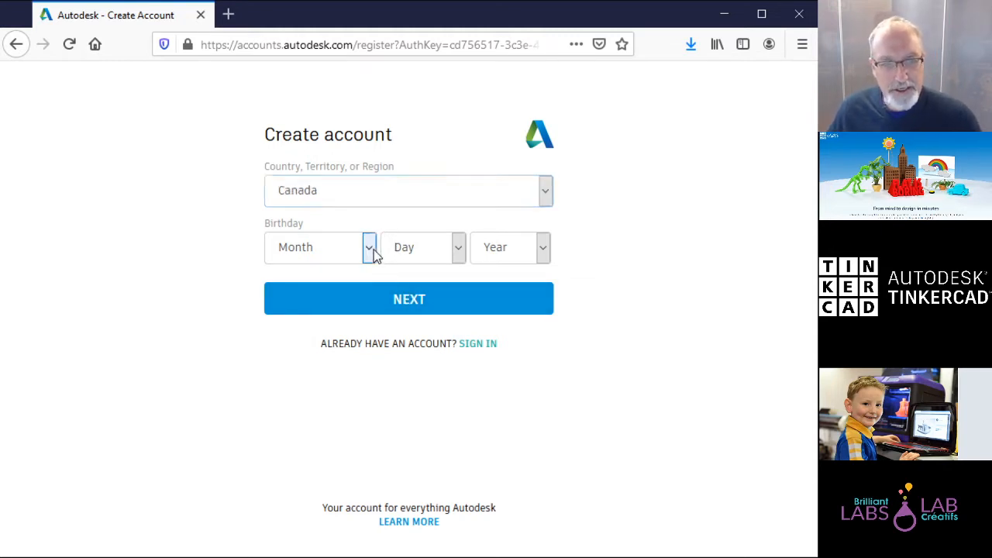
left_click(342, 321)
left_click(458, 249)
left_click(437, 419)
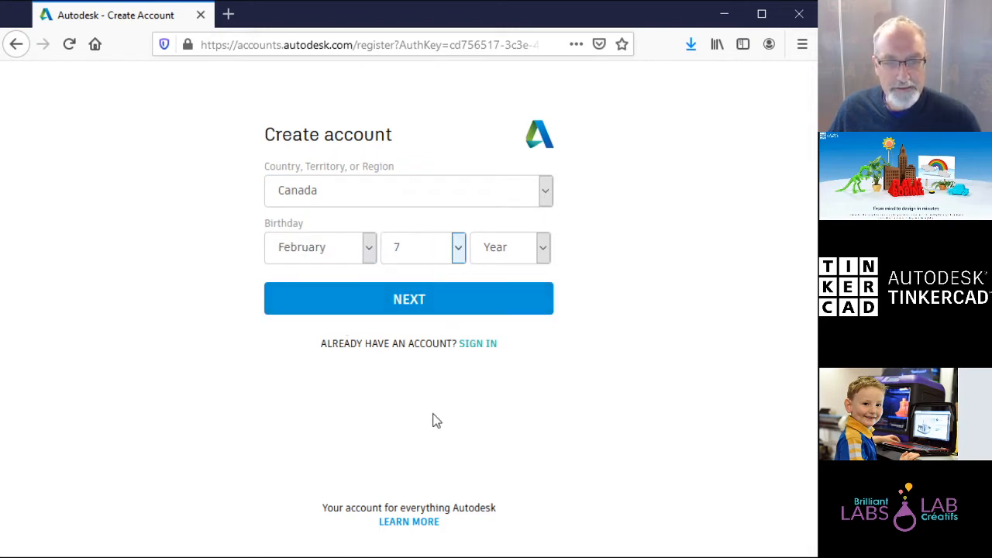
left_click(543, 252)
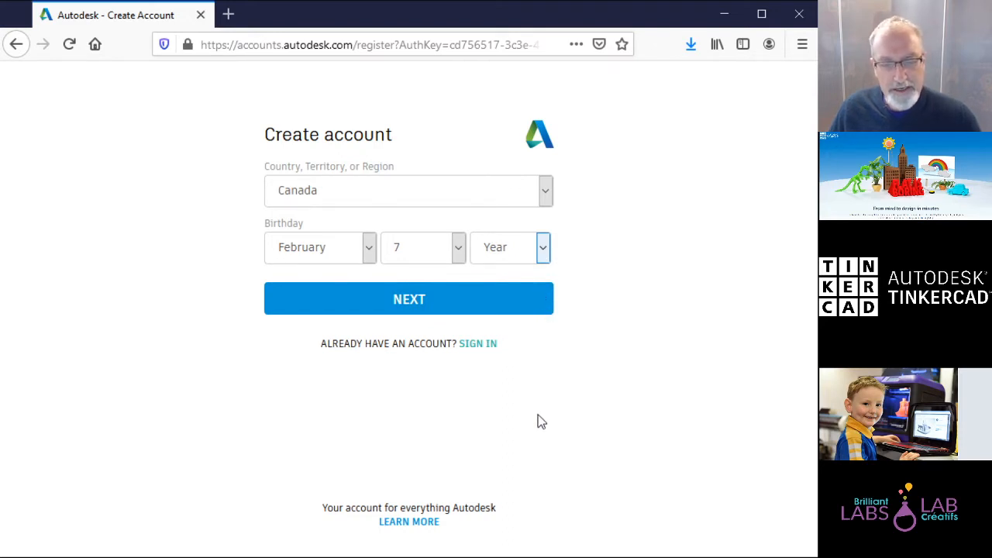
type("1970")
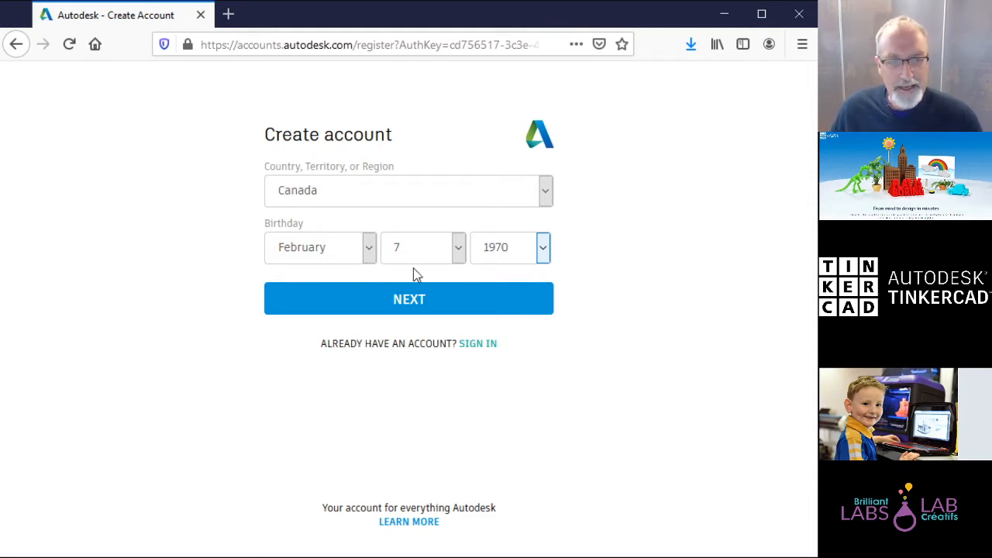
left_click(419, 302)
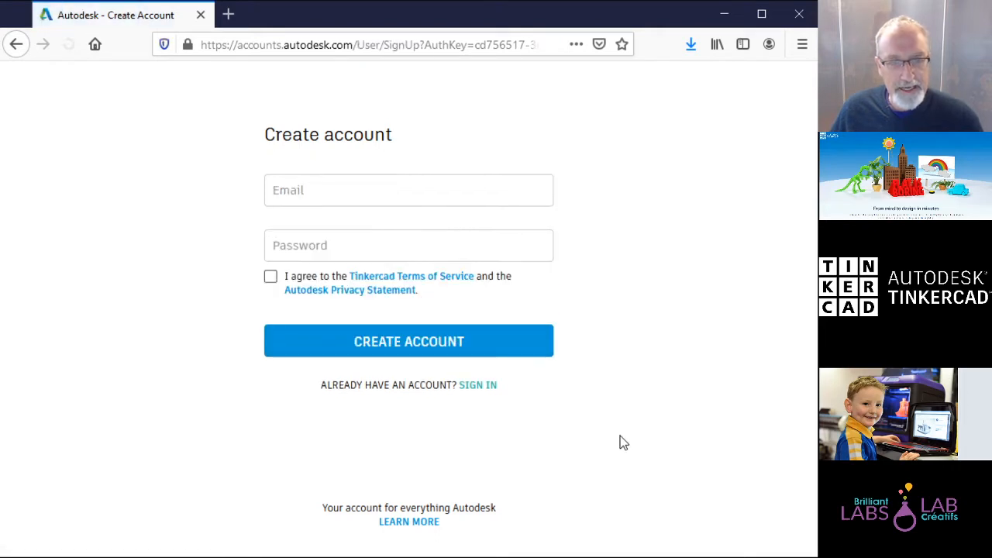
Step: Enter the account e-mail address, correcting the typos
left_click(404, 196)
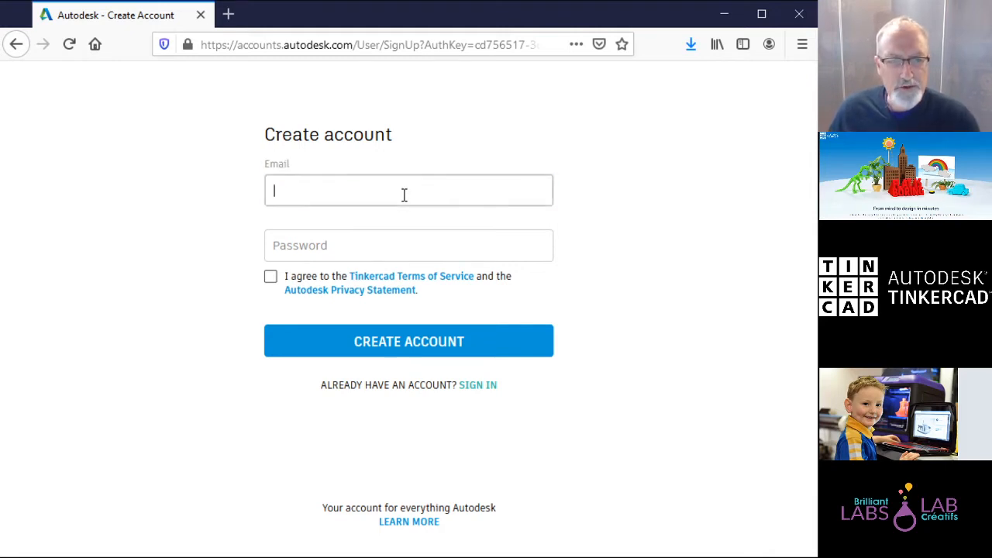
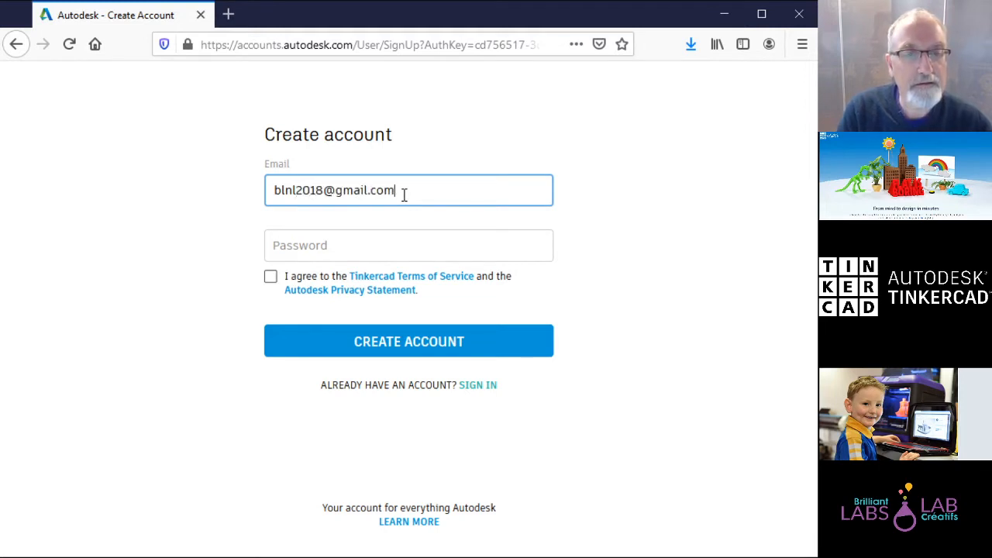
Step: Fill in a browser-generated password and accept the Terms of Service
left_click(337, 246)
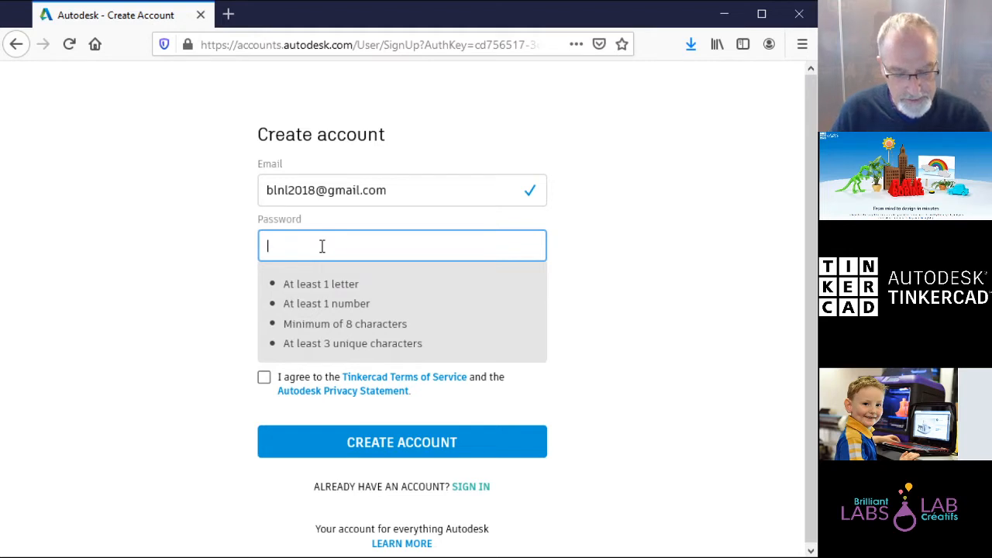
type("bl")
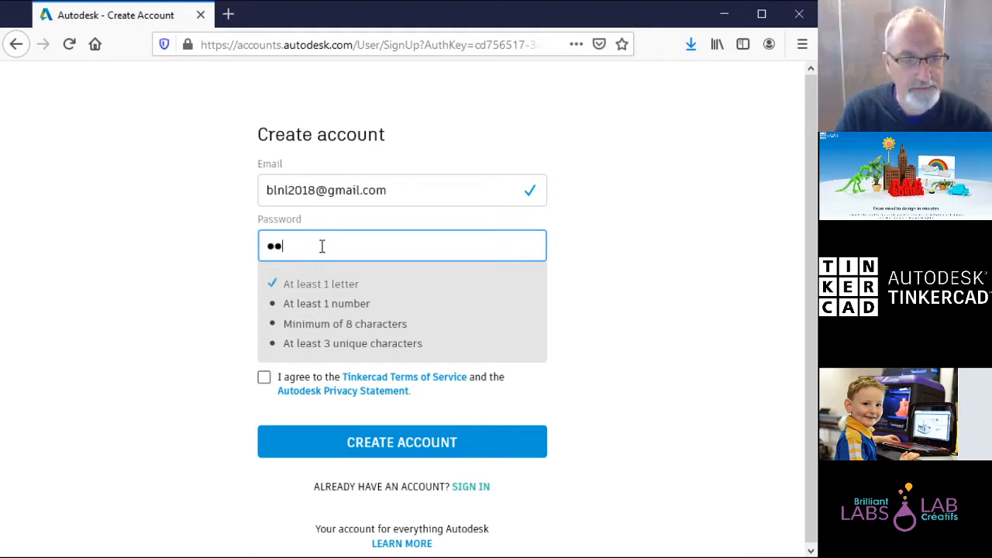
key("BackSpace")
key("BackSpace")
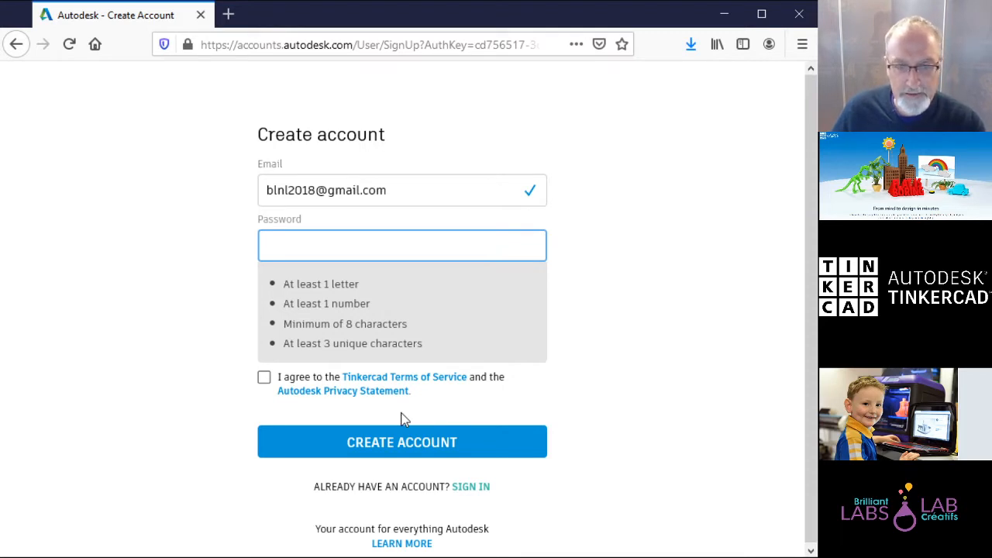
key("Return")
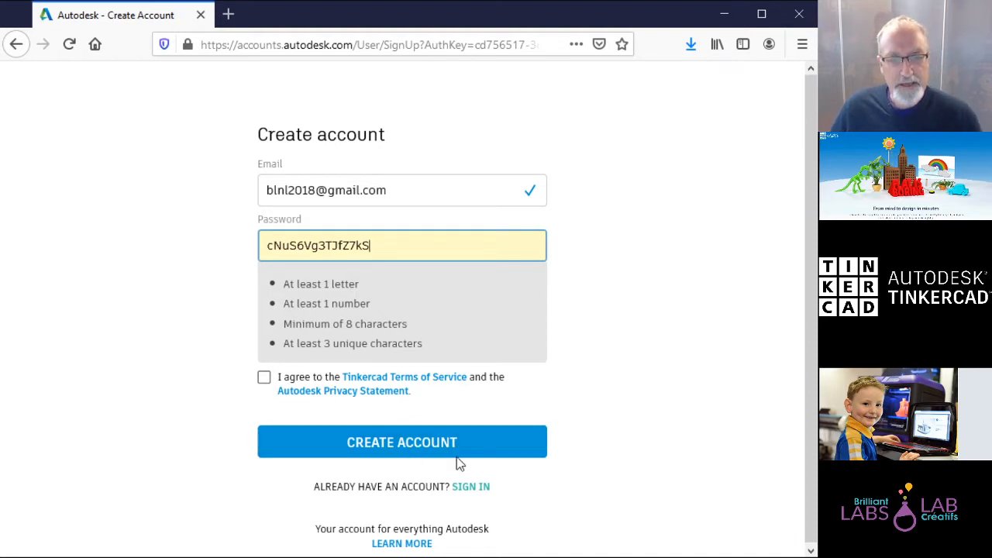
left_click(264, 377)
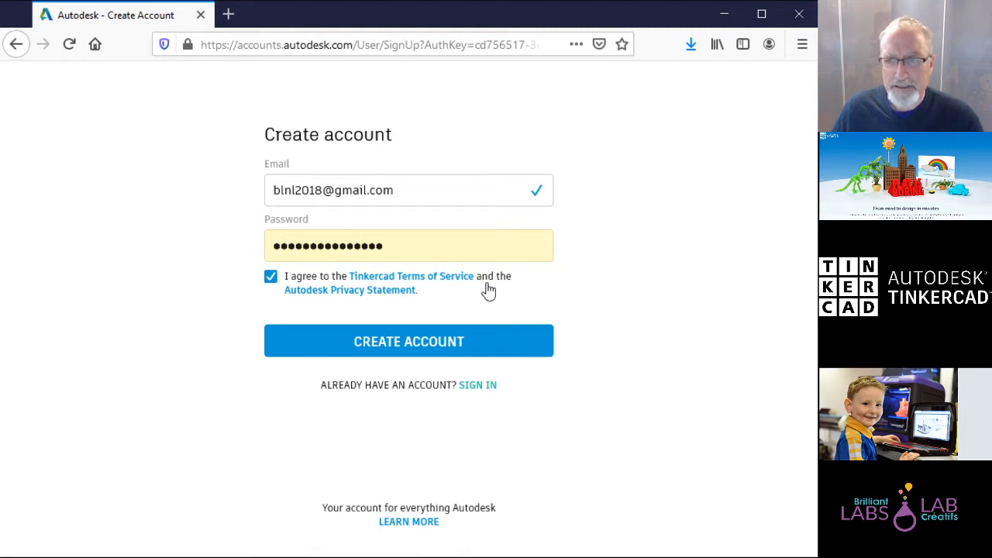
Step: Submit the account form and confirm the Account created page with DONE
left_click(444, 349)
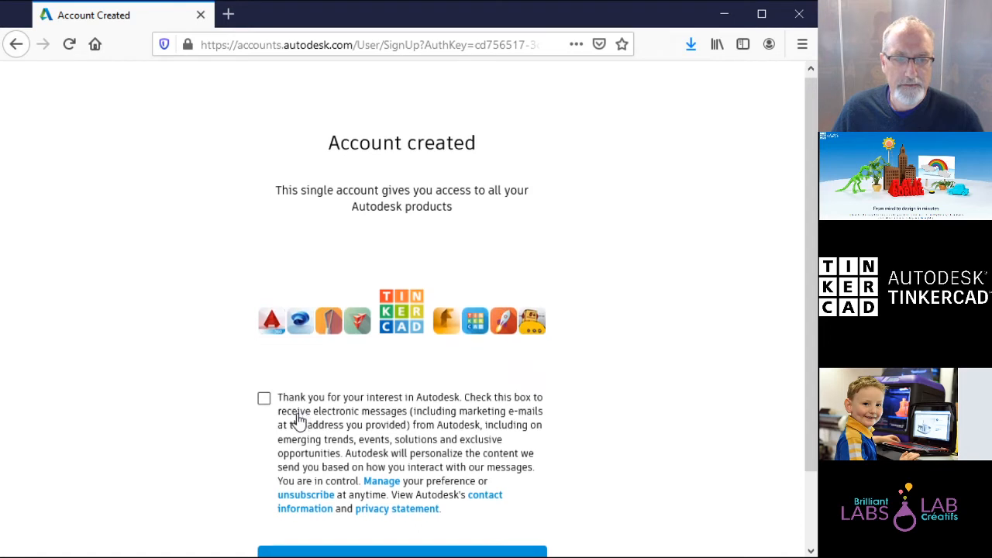
scroll(303, 412, "down", 2)
left_click(404, 476)
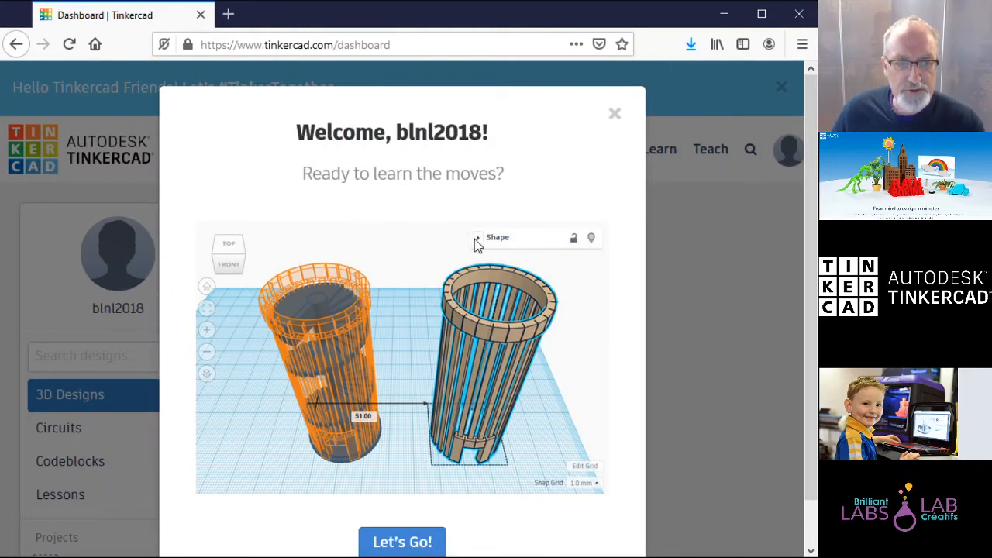
left_click(616, 117)
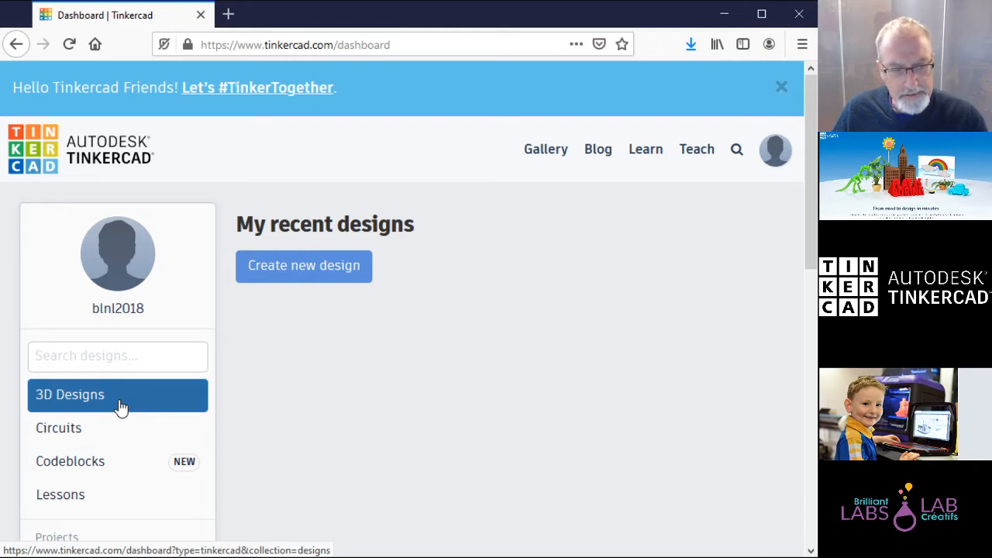
scroll(120, 407, "down", 2)
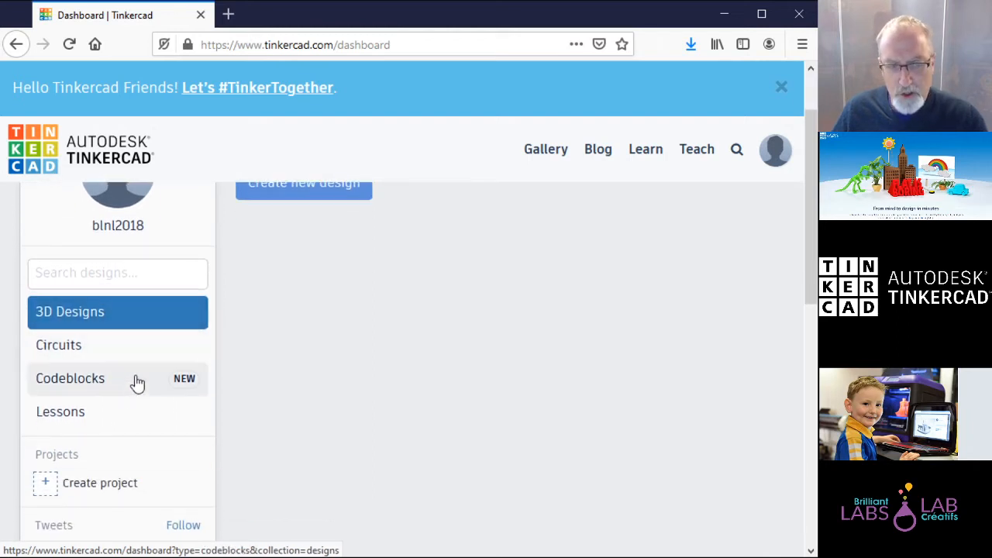
scroll(170, 318, "up", 2)
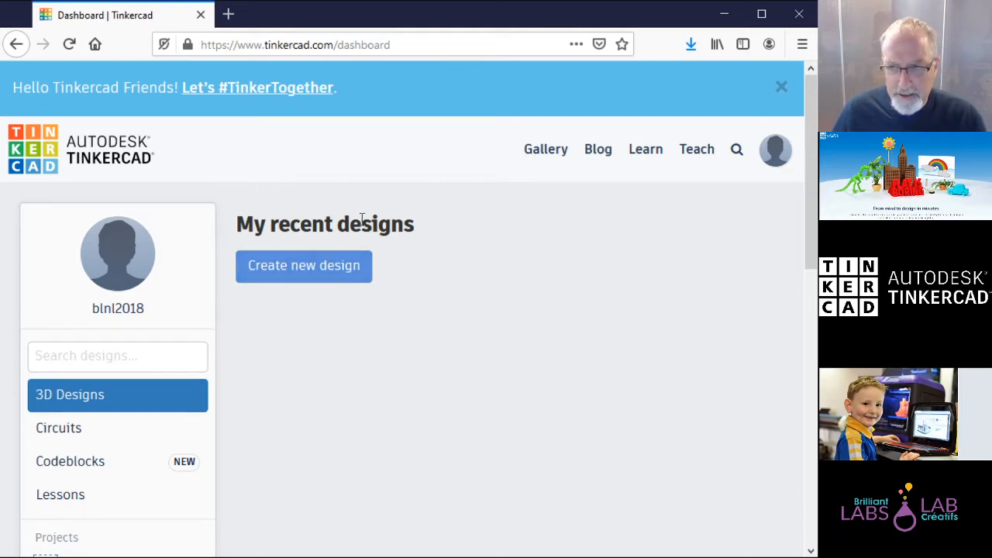
Step: Create a new empty design and name it 'keychain'
left_click(323, 273)
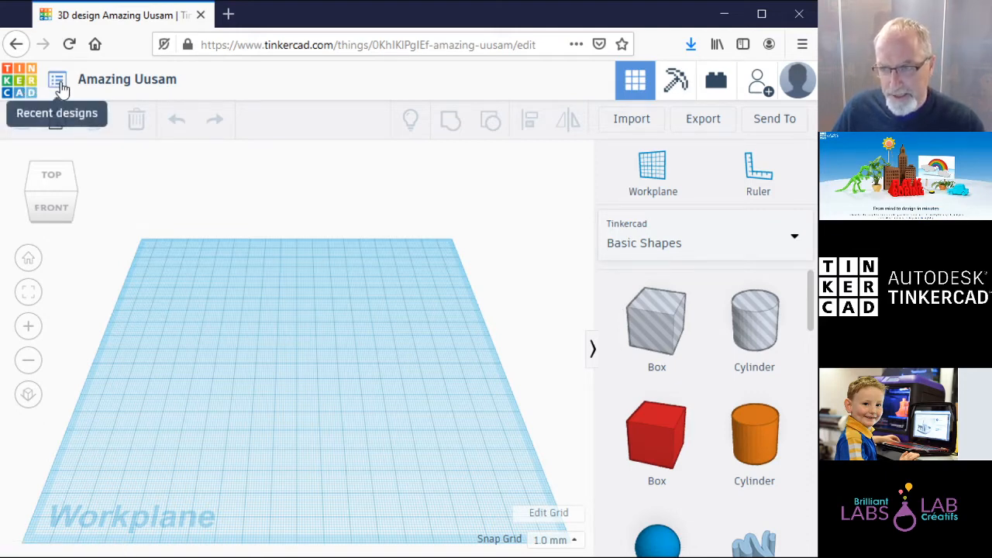
left_click(159, 84)
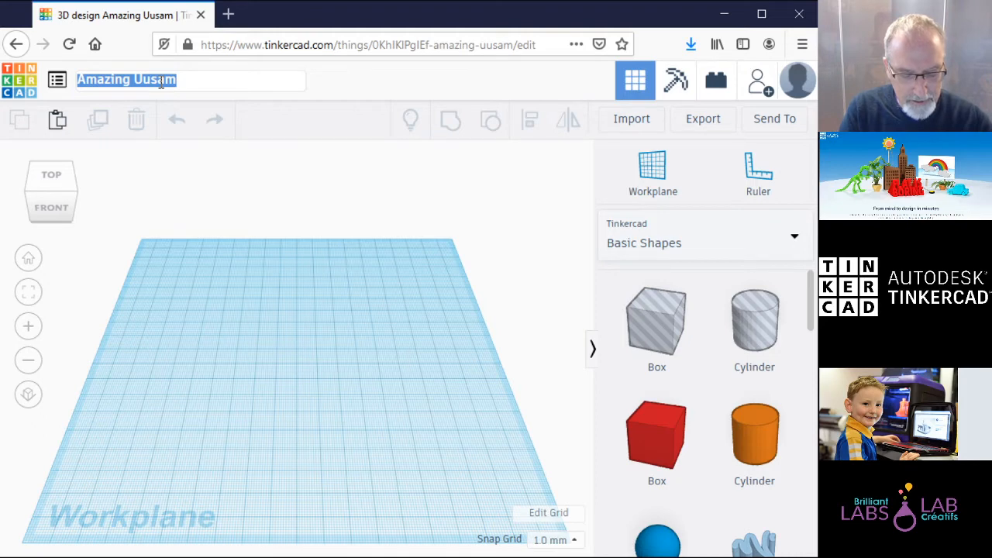
type("keychain")
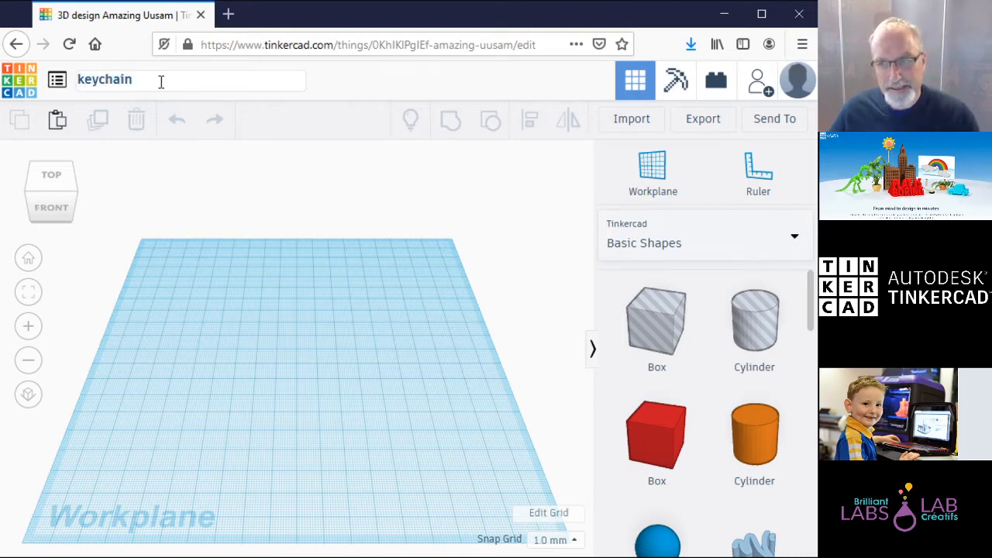
left_click(322, 88)
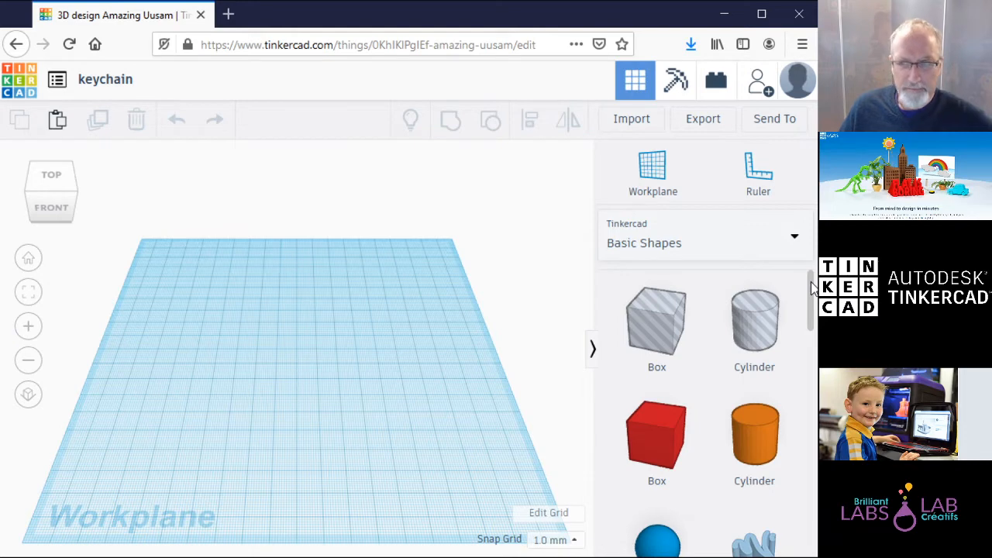
scroll(813, 287, "down", 1)
scroll(812, 288, "down", 1)
scroll(803, 294, "up", 1)
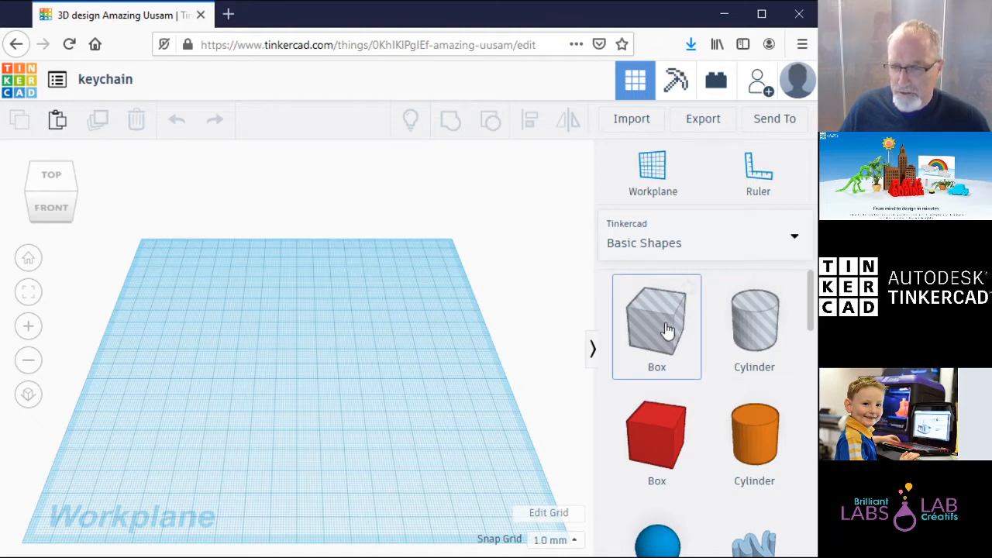
mouse_move(811, 307)
left_mouse_down()
mouse_move(815, 541)
mouse_move(807, 295)
left_mouse_up()
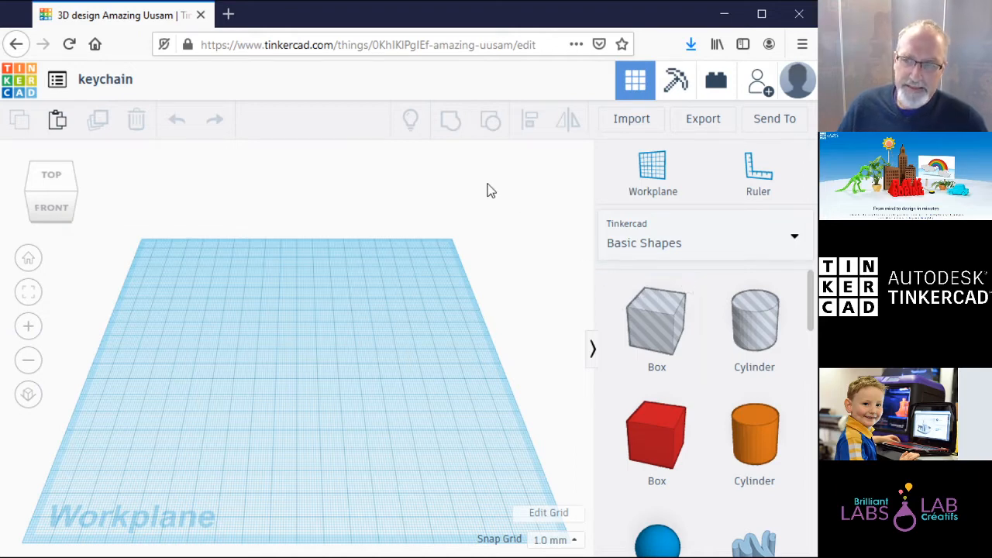
left_click(50, 179)
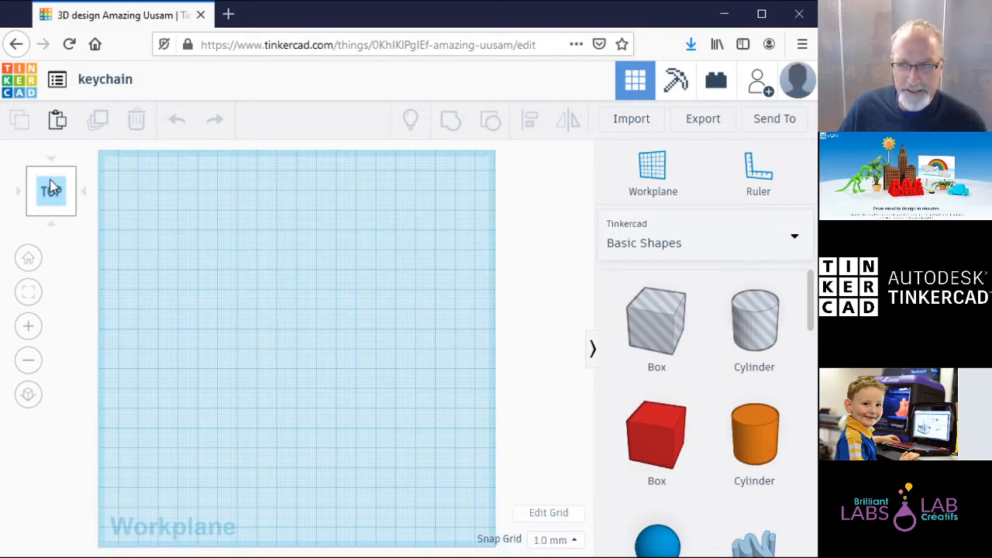
left_click(53, 217)
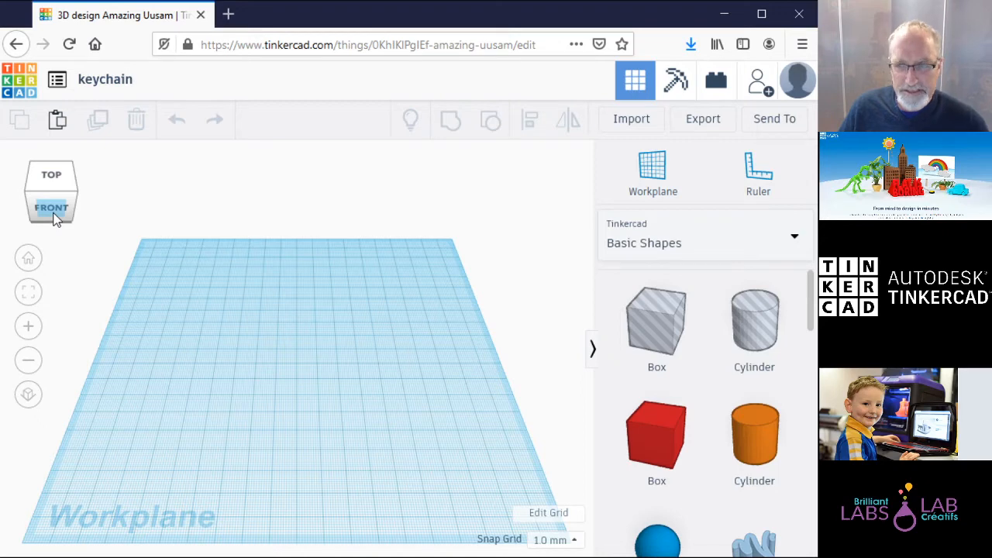
left_click(55, 216)
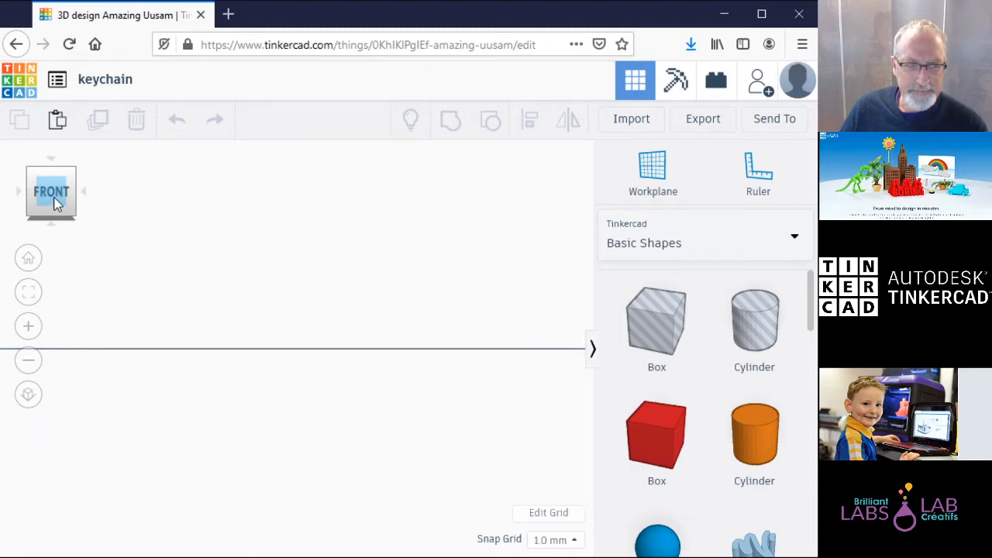
left_click(29, 260)
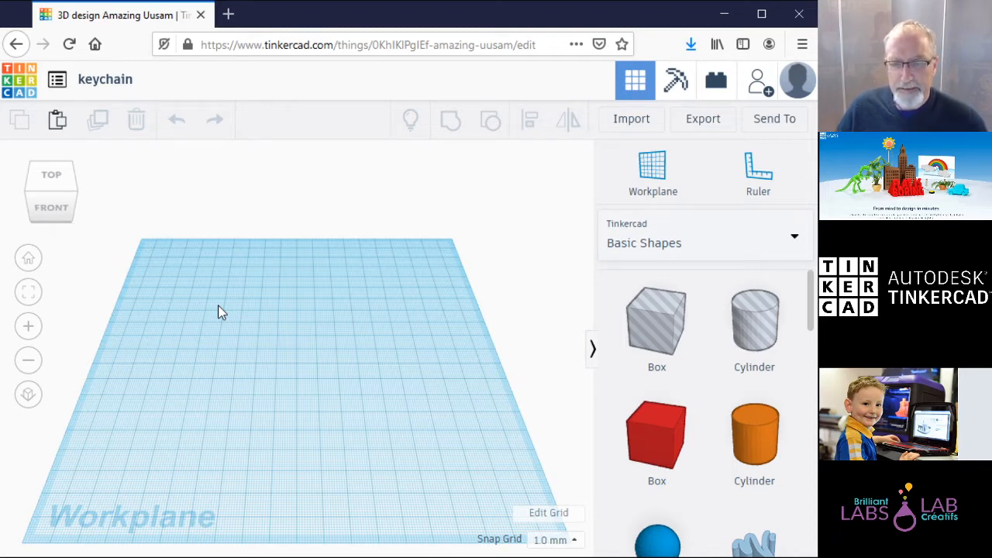
scroll(814, 301, "down", 2)
left_click_drag(814, 294, 813, 298)
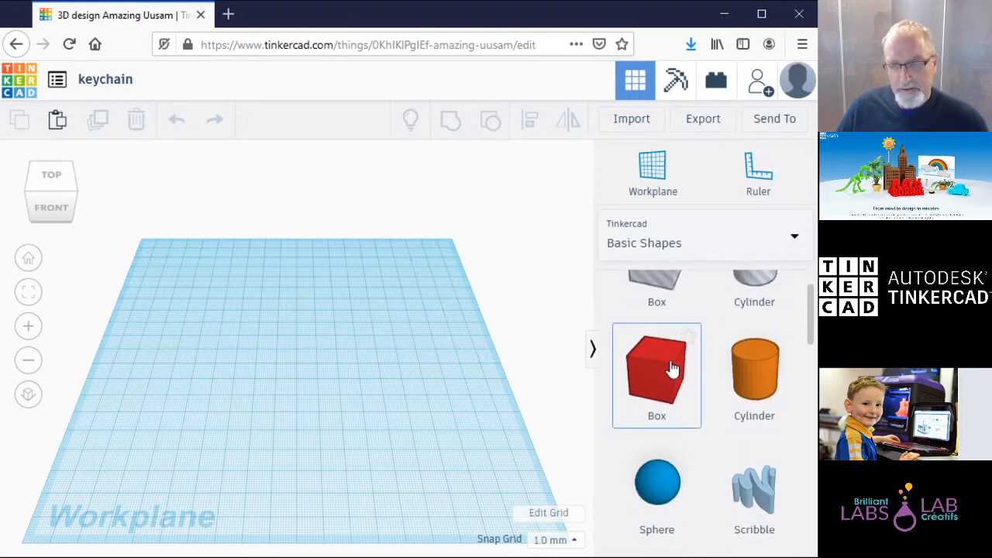
left_click_drag(672, 369, 248, 370)
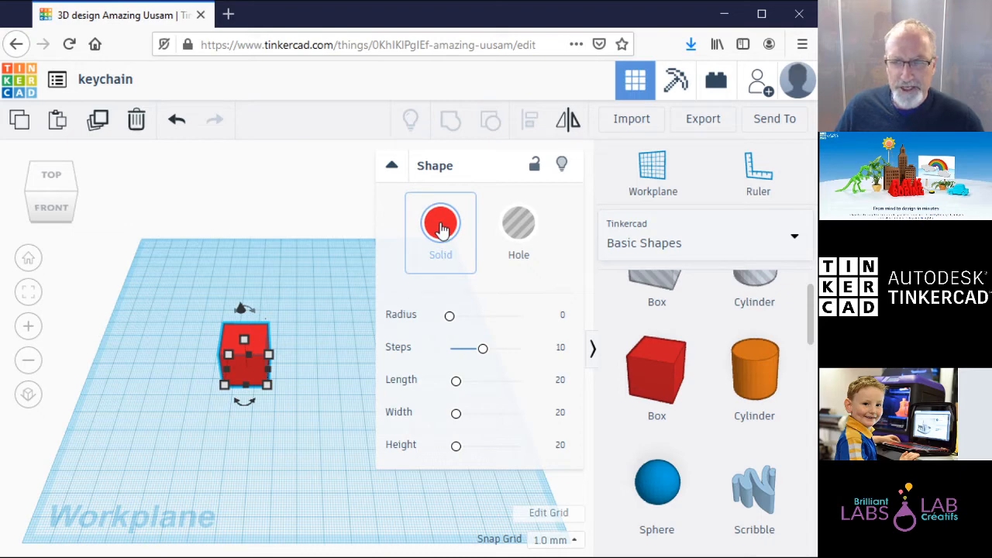
Step: Check the red box's 20 mm length and width, then switch it to Hole and back to Solid
left_click(395, 166)
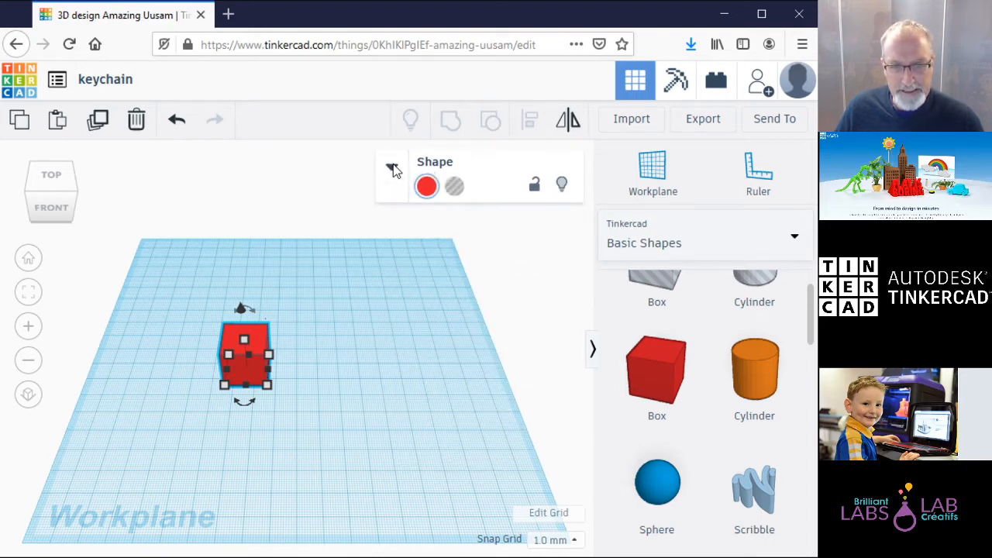
left_click(393, 167)
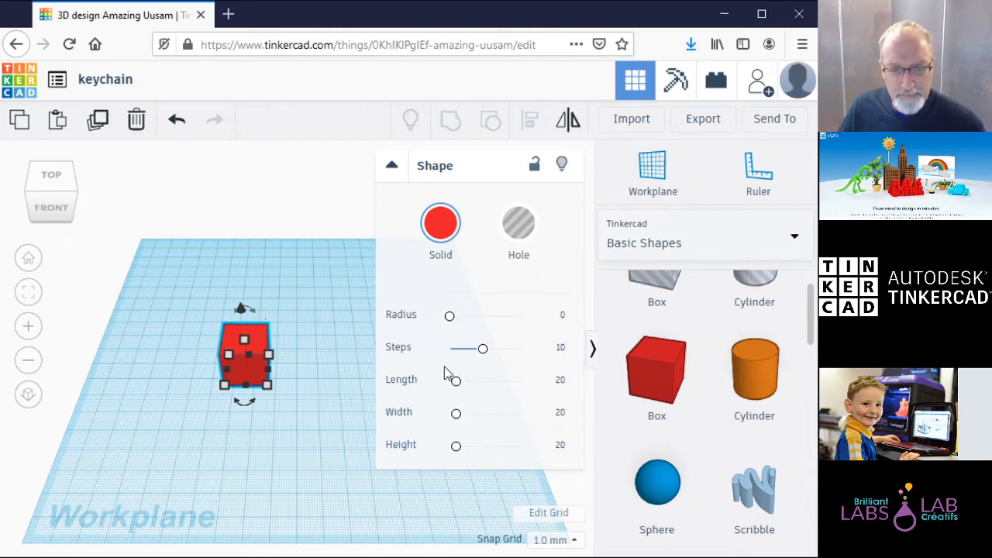
left_click(563, 382)
left_click(533, 418)
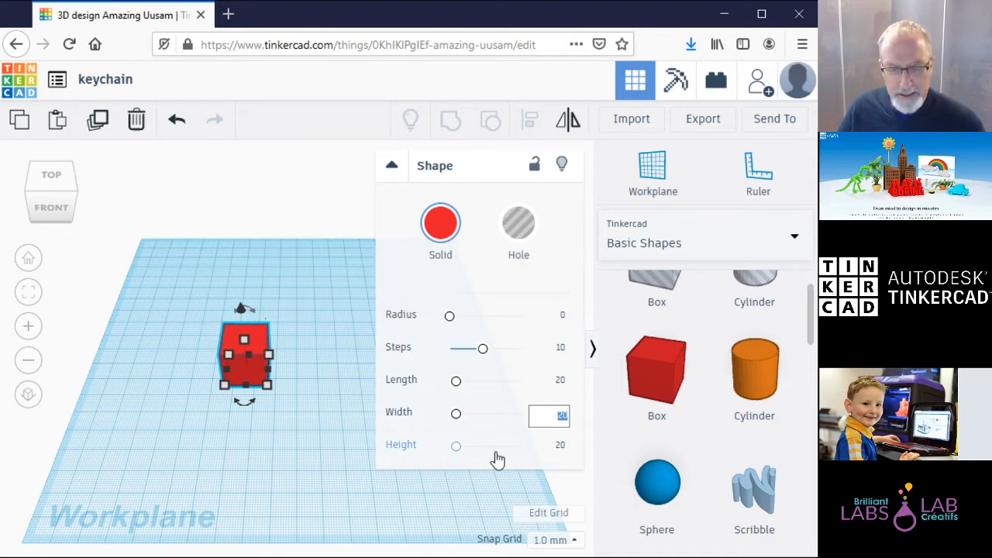
left_click(550, 268)
left_click(438, 236)
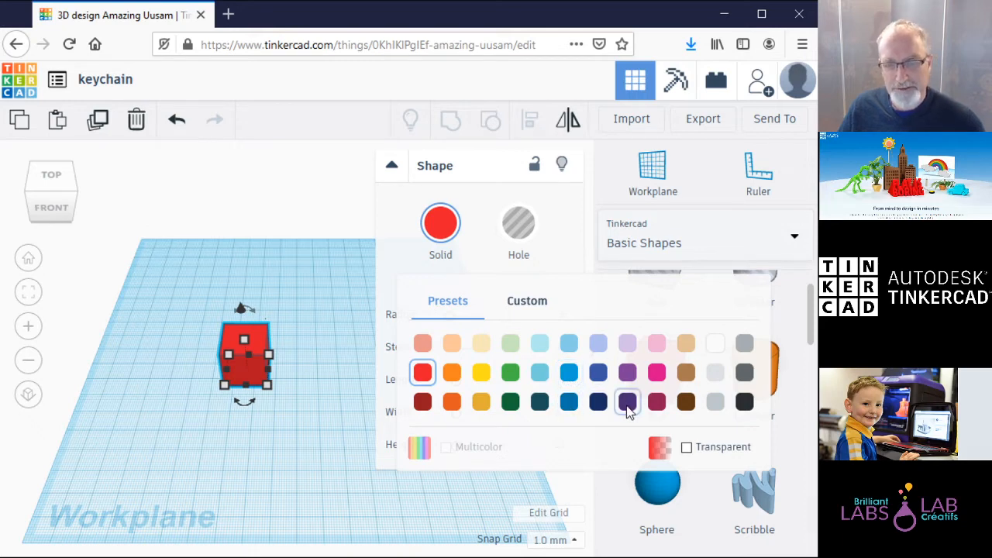
Step: Apply the purple preset colour to the box, then deselect and reselect it
left_click(628, 372)
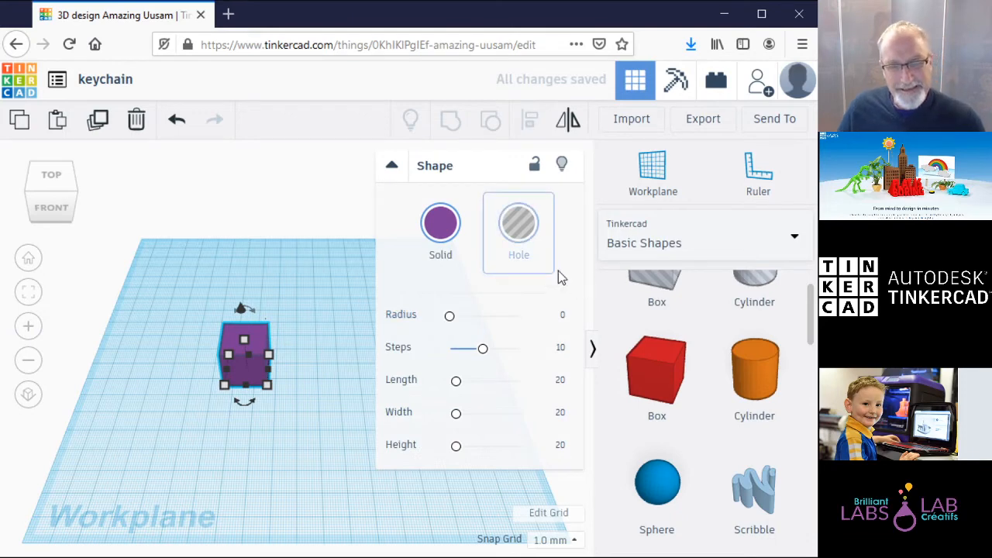
left_click(573, 484)
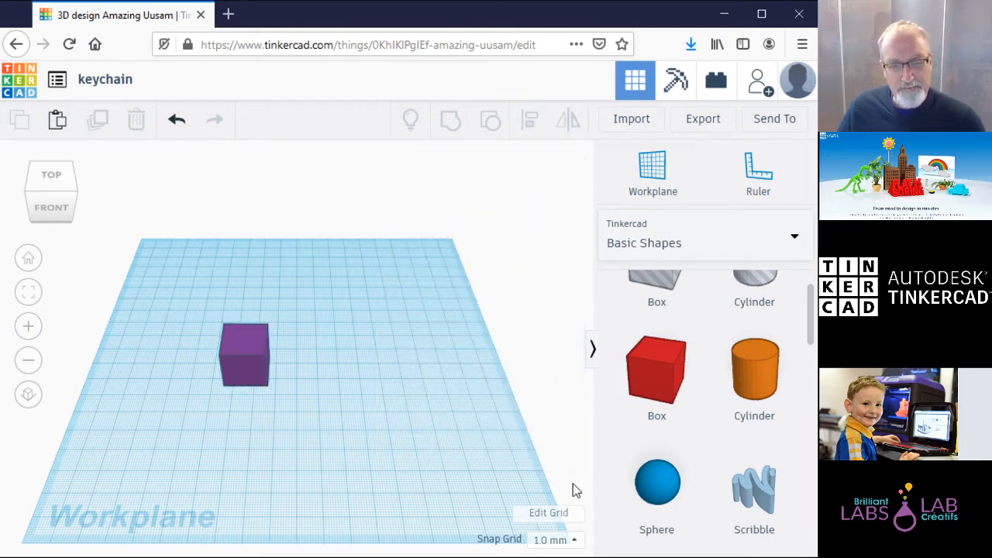
left_click(256, 364)
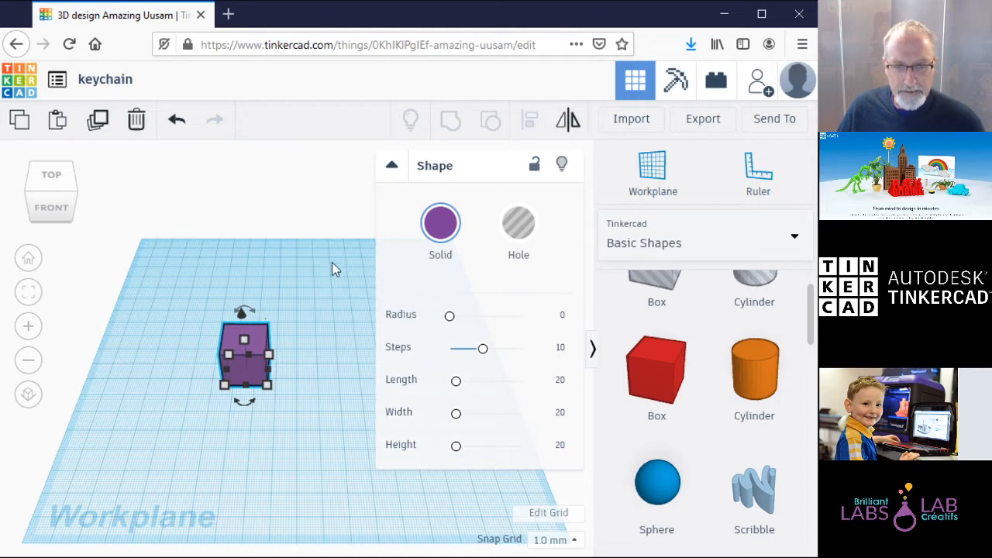
Step: Drag the box's handles to stretch it into a wider, flatter slab
left_click(393, 166)
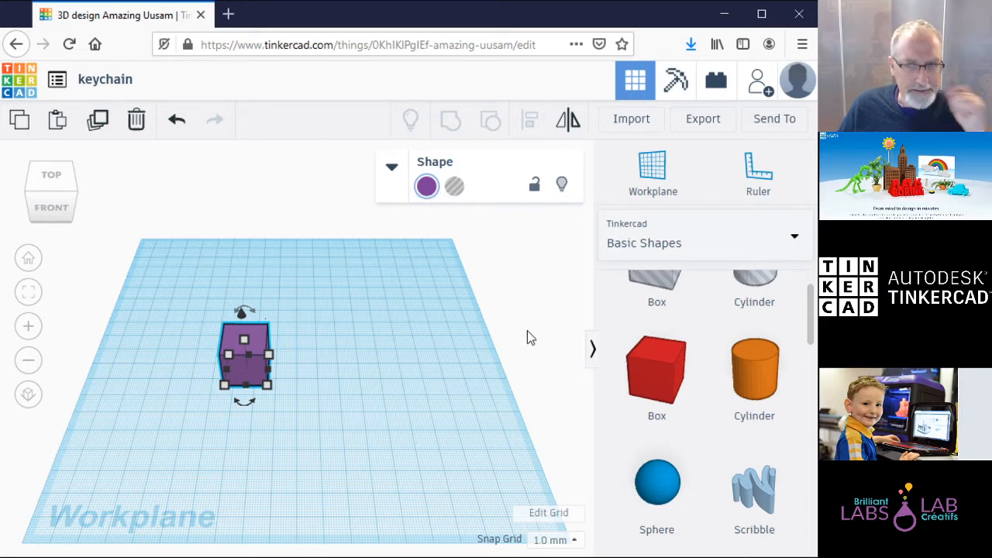
mouse_move(262, 355)
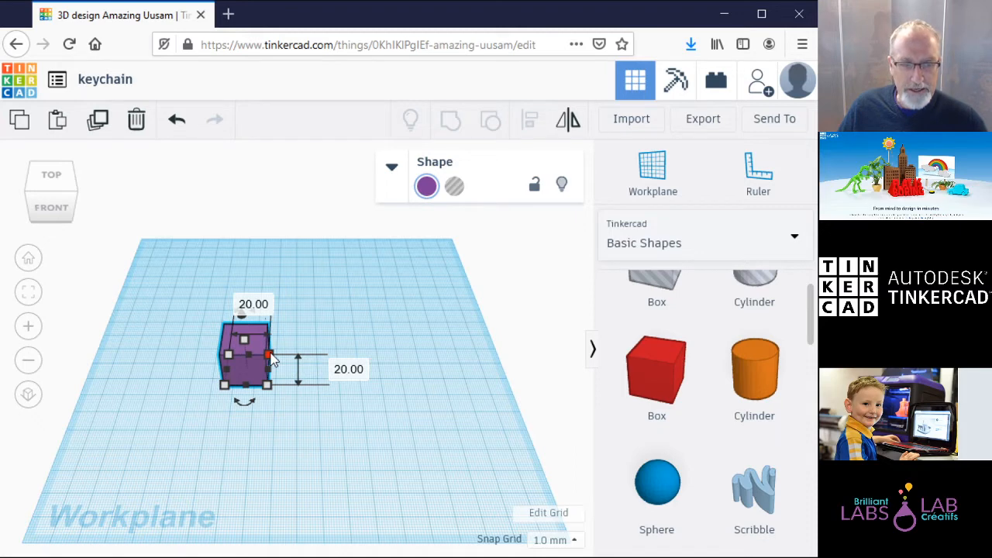
left_click_drag(270, 354, 332, 357)
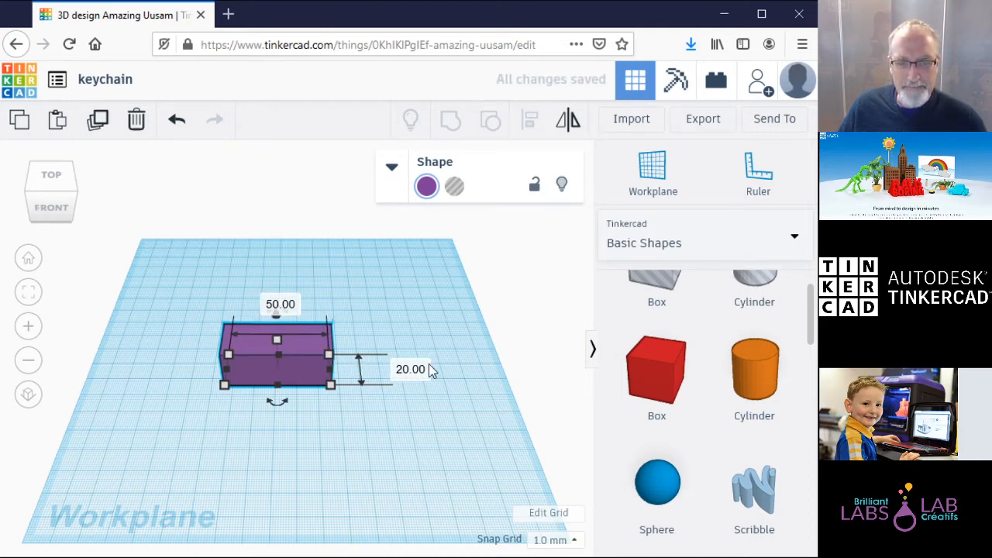
left_click_drag(331, 366, 370, 391)
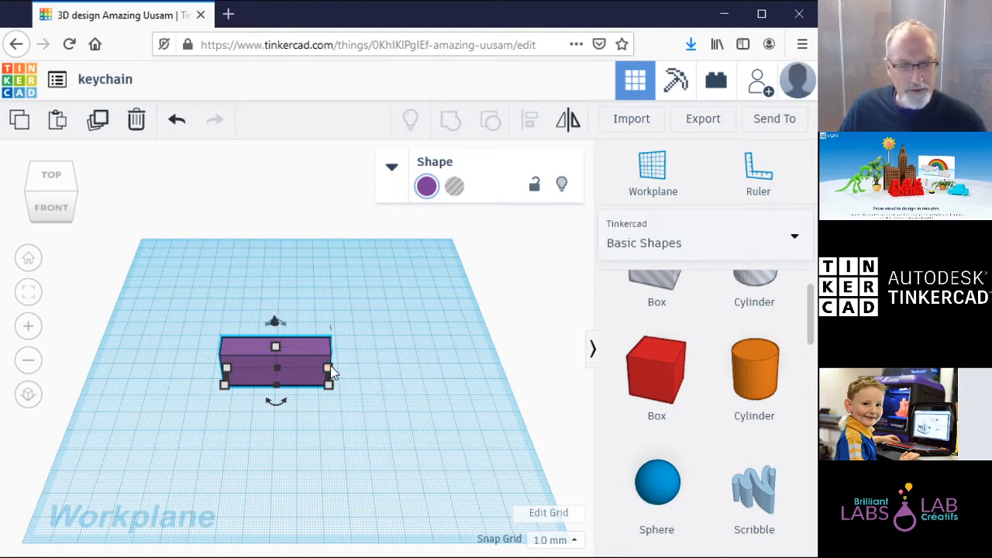
Step: Enter exact dimensions of 20 mm and 50 mm length, then reselect the box
left_click(404, 374)
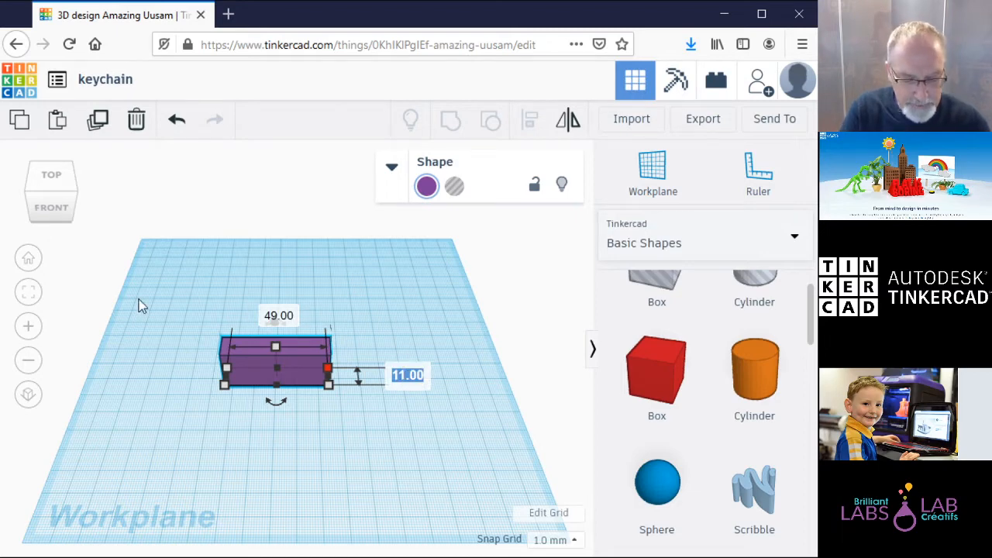
type("20")
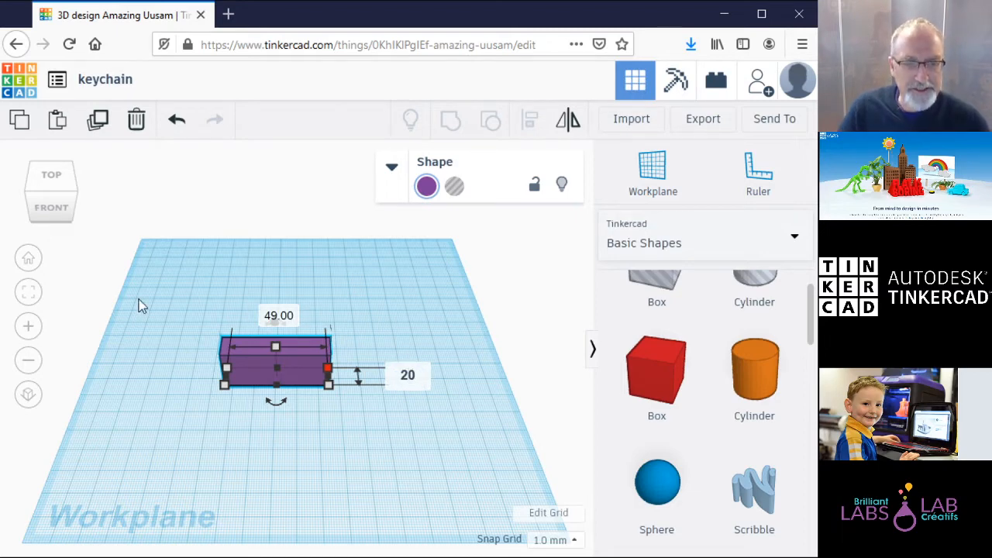
key("Tab")
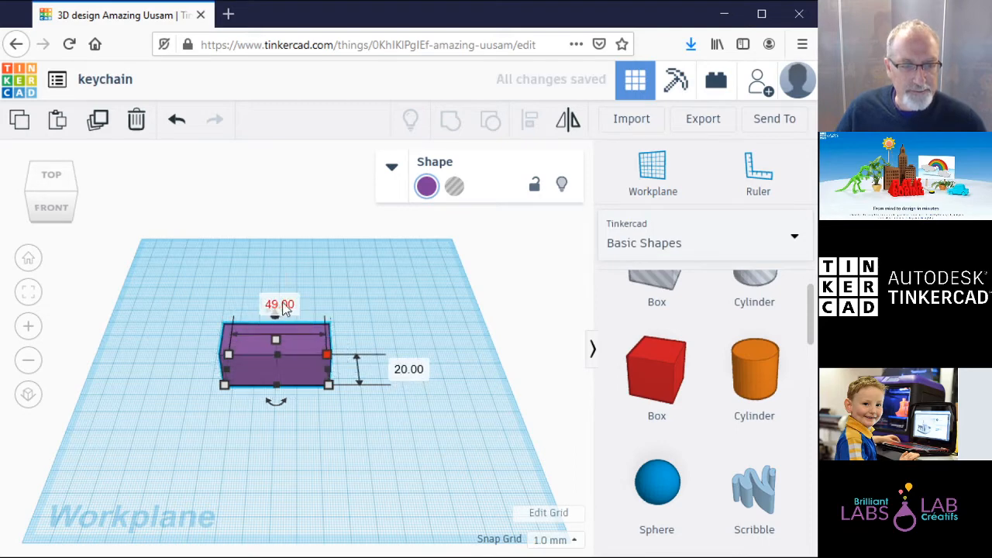
type("50")
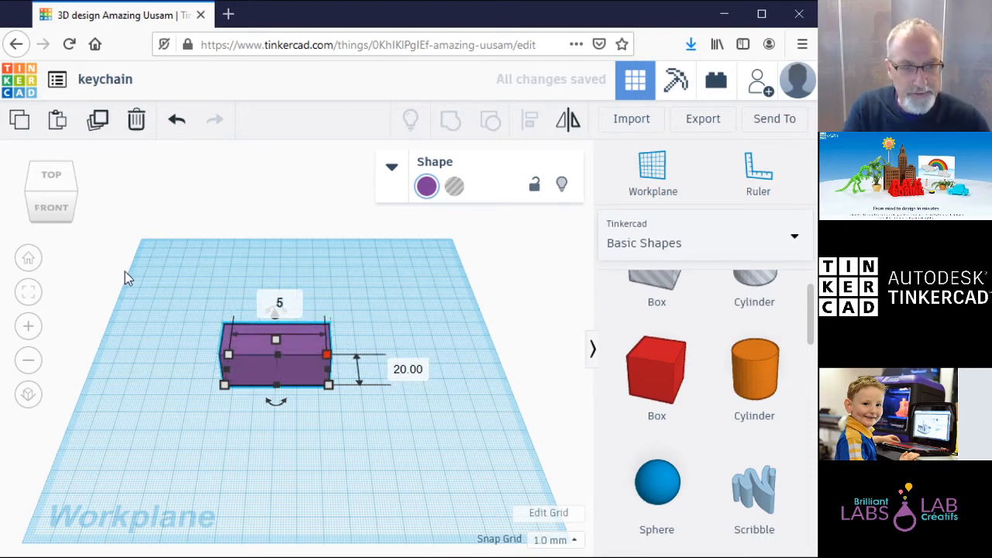
key("Return")
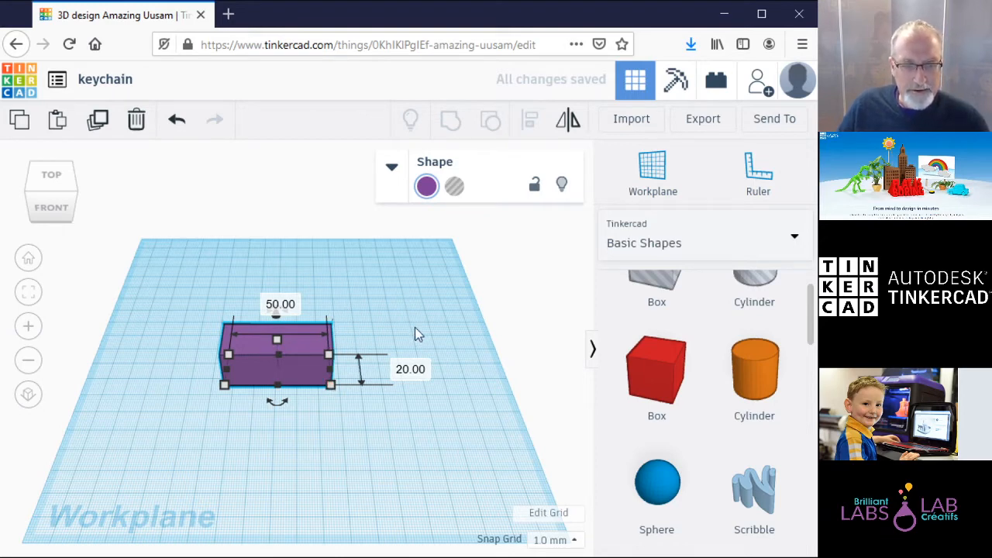
left_click(416, 328)
left_click(295, 366)
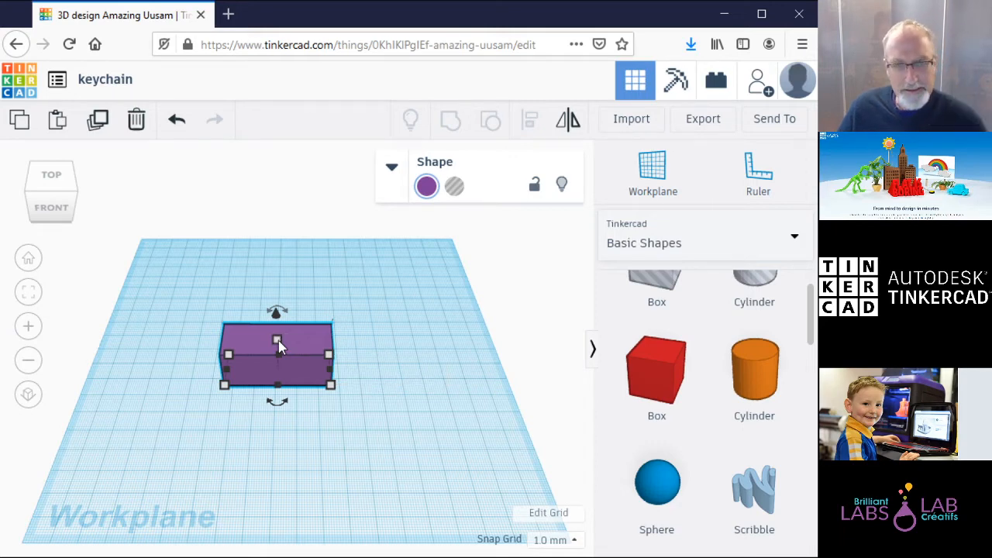
Step: Drag the top height handle down to lower the block to 5 mm
left_click_drag(279, 341, 281, 363)
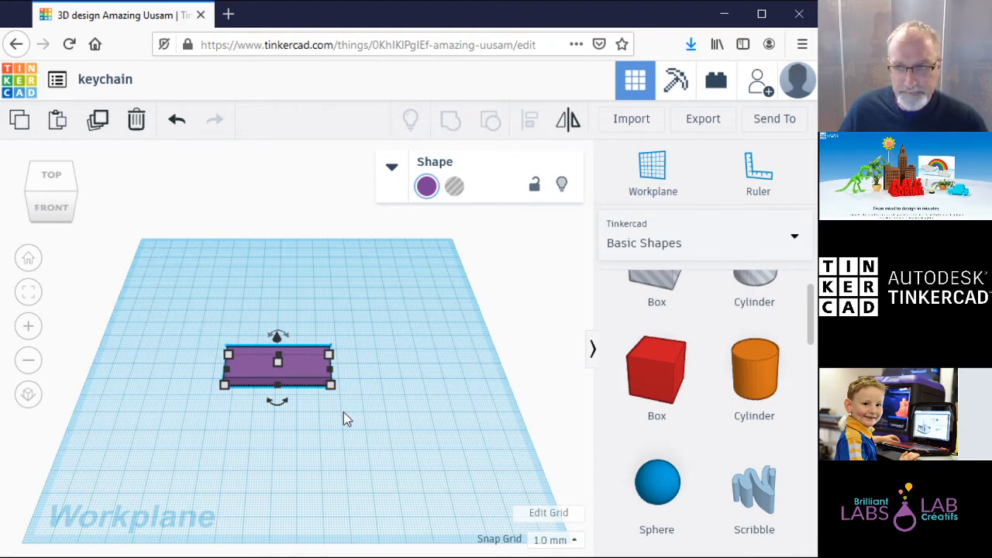
left_click(344, 411)
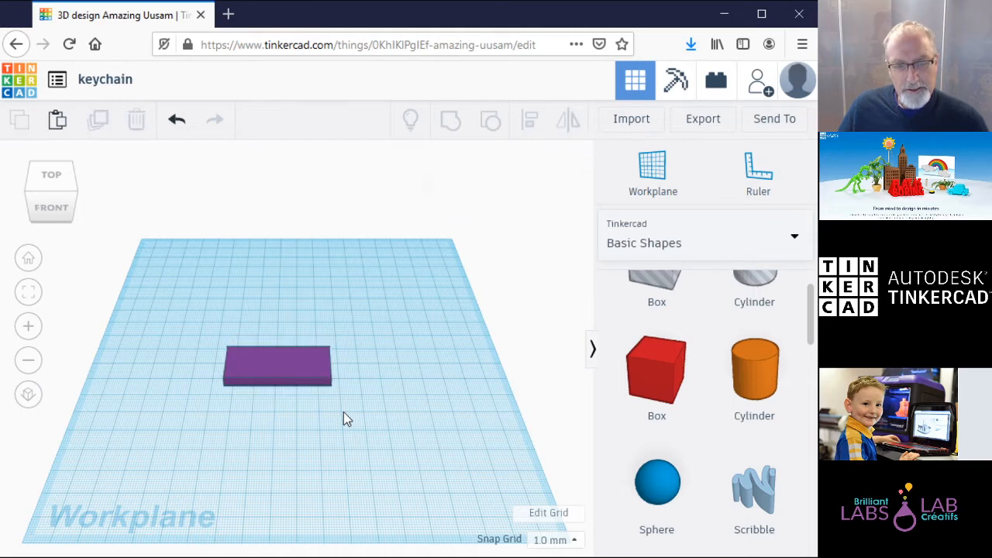
left_click(304, 386)
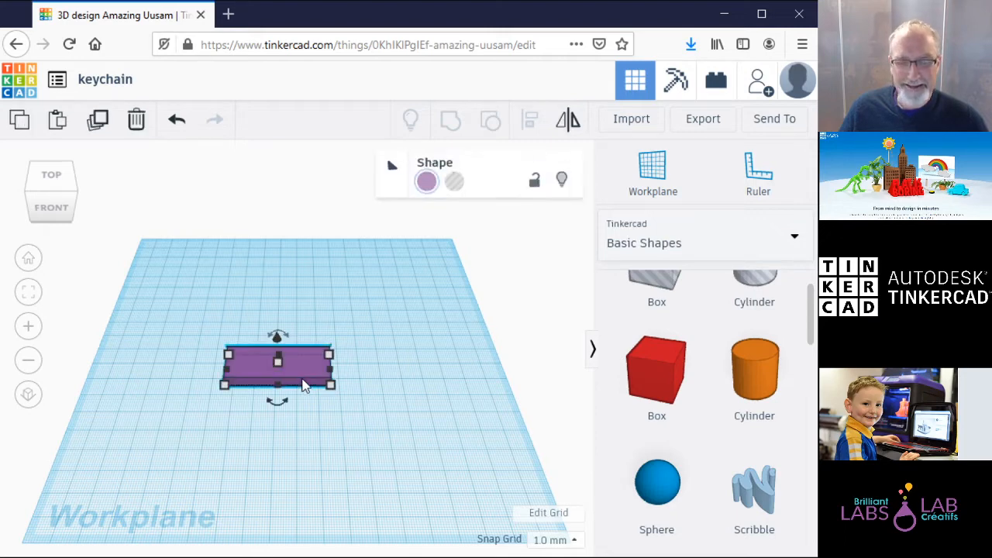
left_click(392, 167)
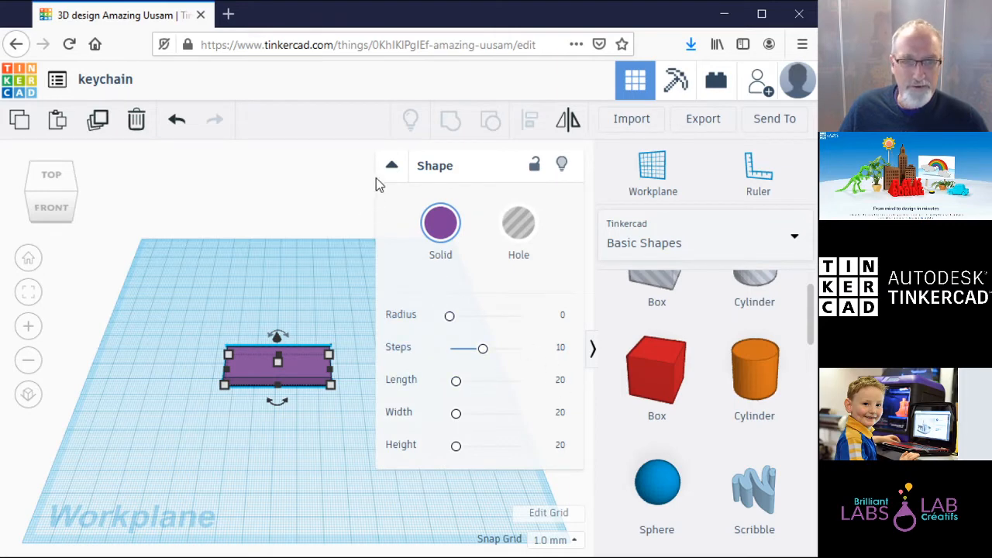
left_click(397, 171)
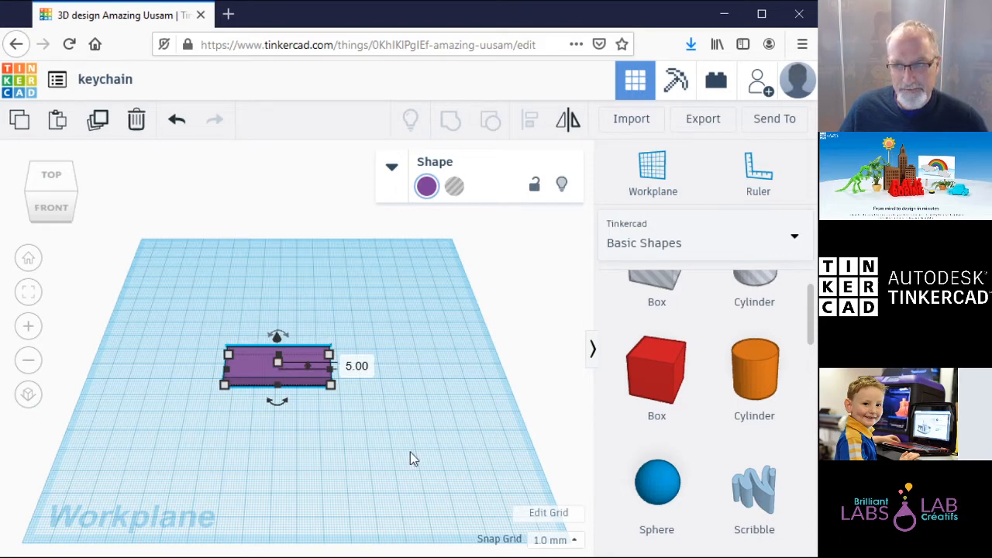
left_click(381, 439)
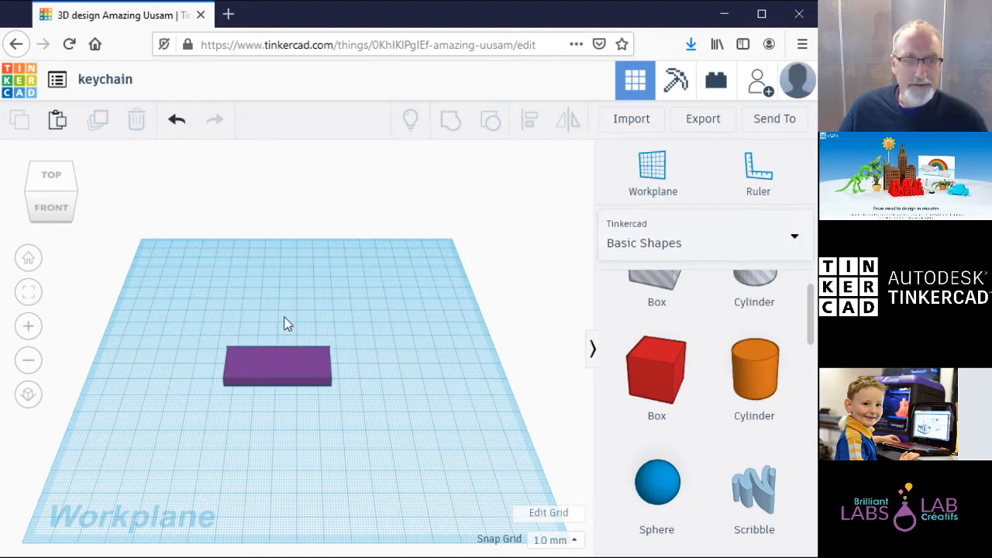
left_click(285, 369)
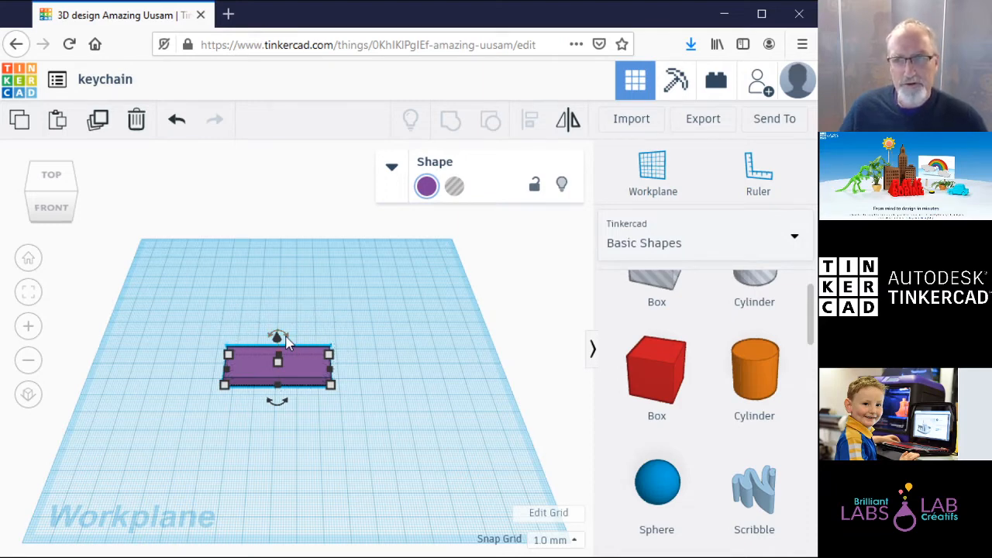
left_click_drag(285, 338, 288, 346)
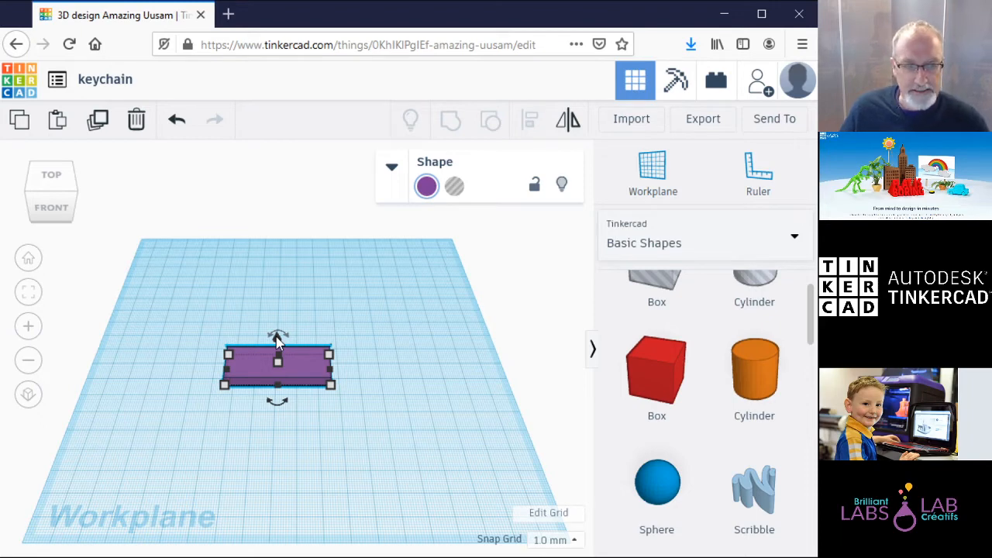
left_click(61, 209)
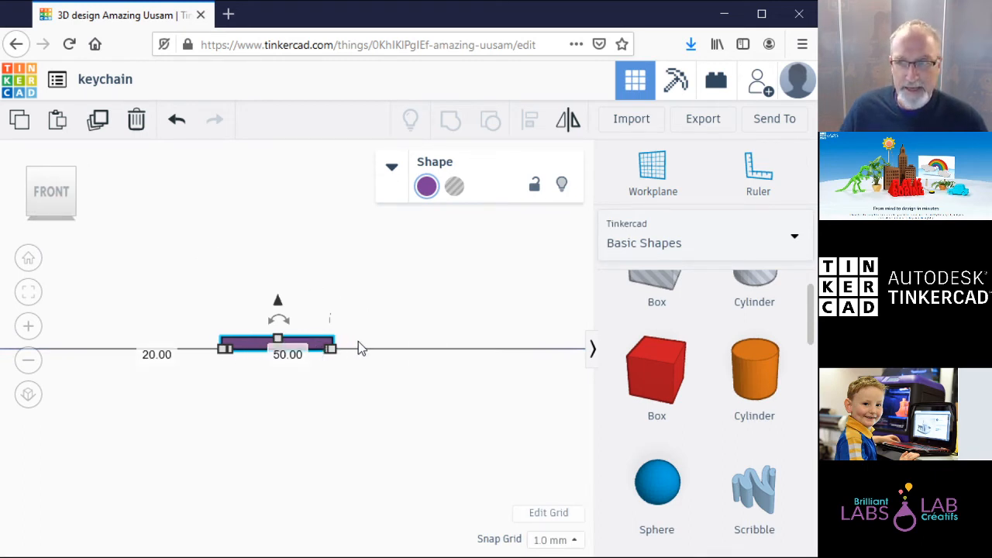
left_click_drag(278, 302, 282, 279)
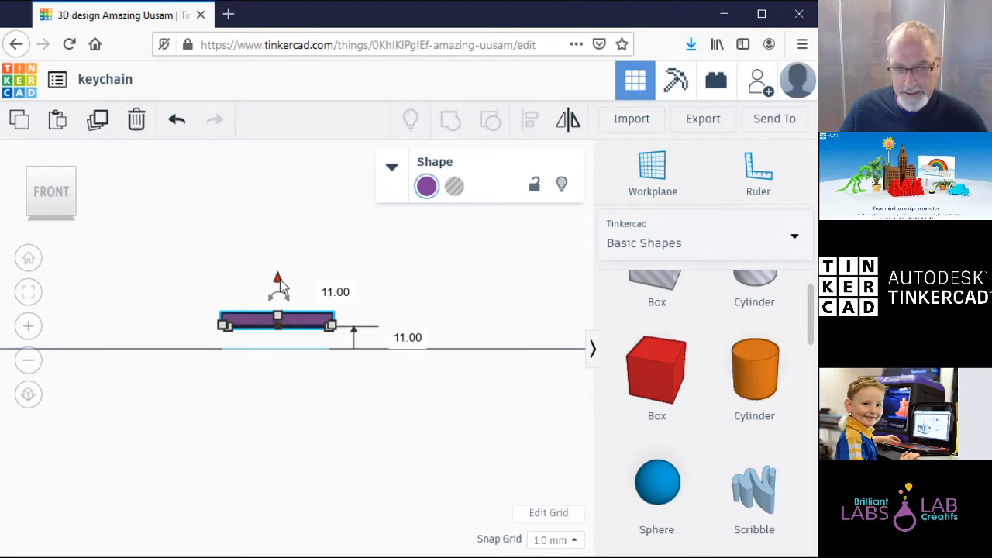
left_click_drag(280, 279, 281, 307)
left_click(341, 402)
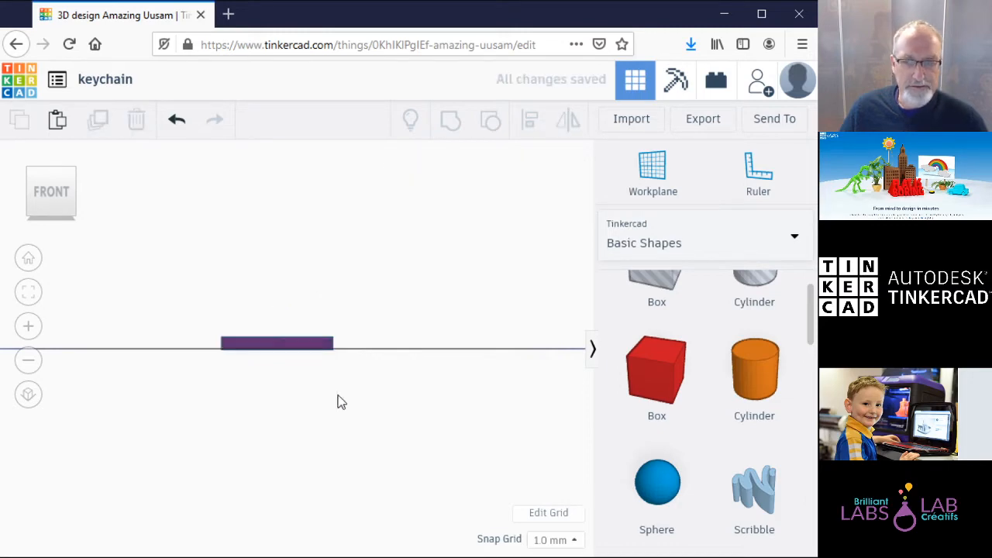
left_click(30, 259)
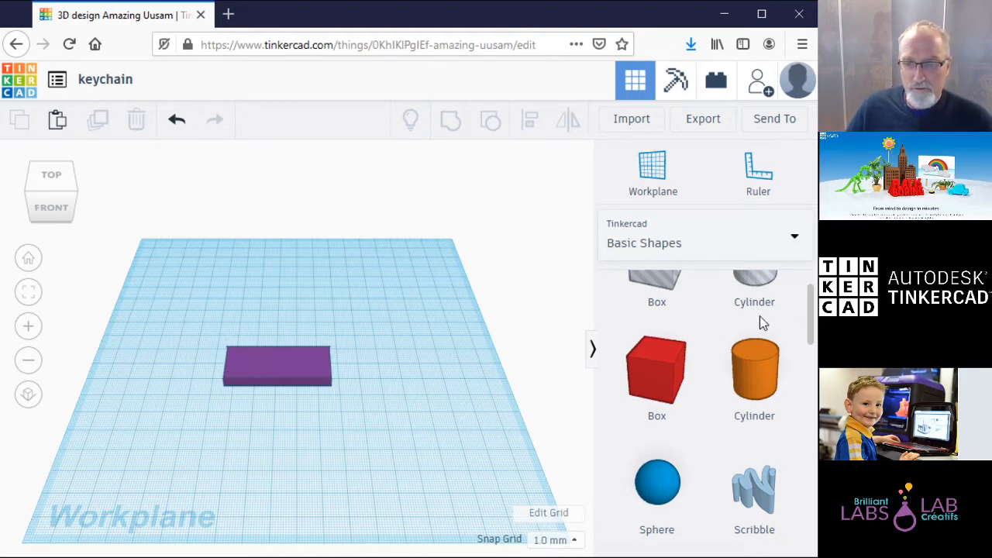
scroll(813, 310, "up", 2)
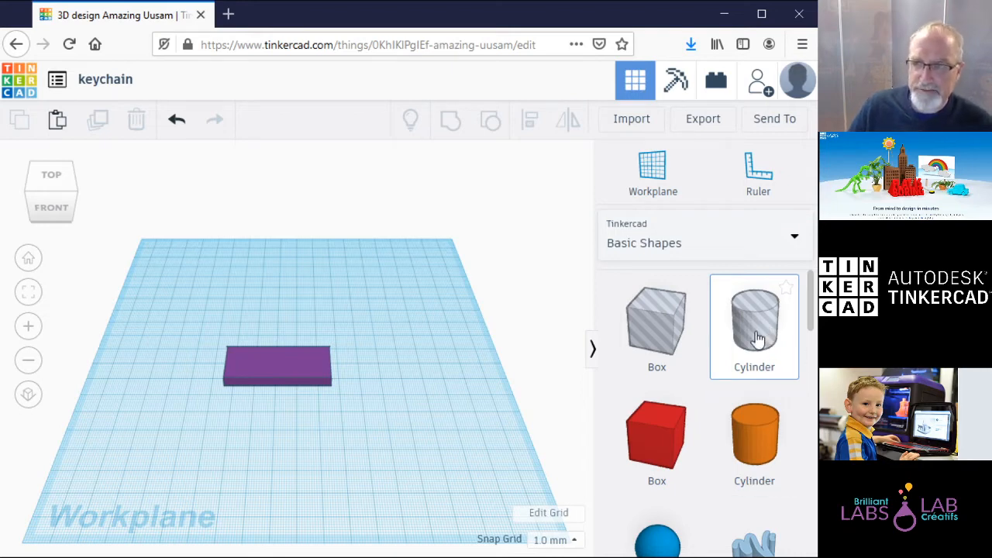
Step: Drop a hole cylinder on the slab's left end and resize it to 5 × 5 mm
left_click_drag(766, 337, 253, 377)
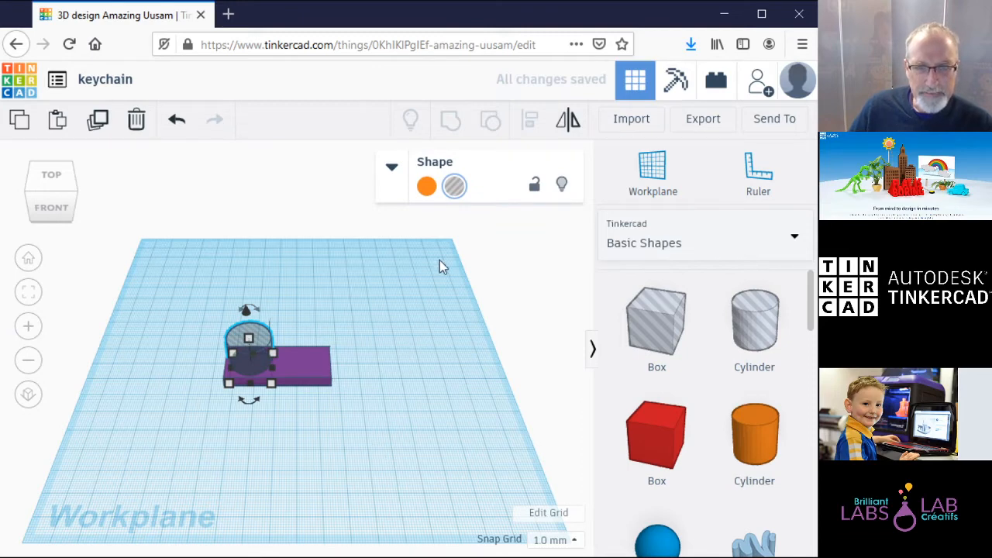
left_click(392, 169)
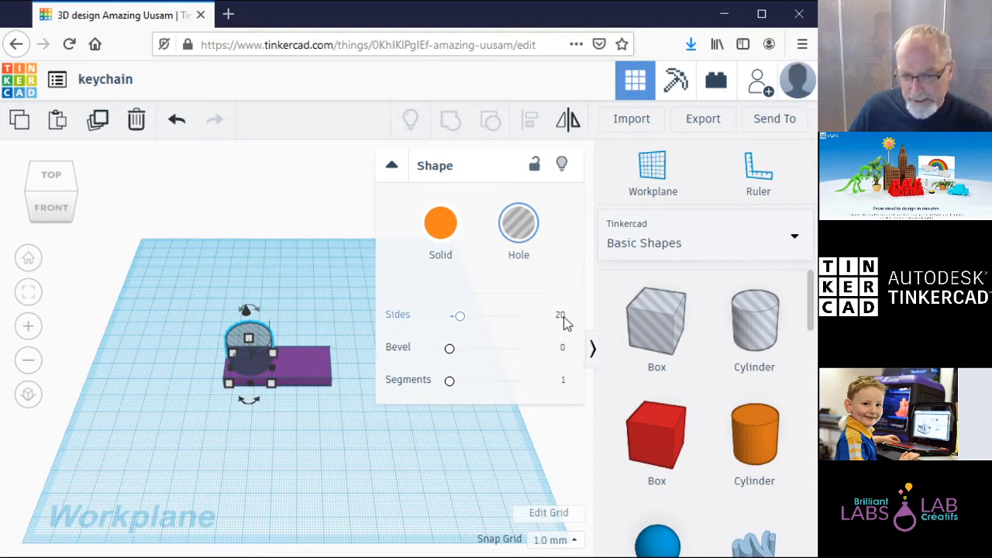
left_click(391, 167)
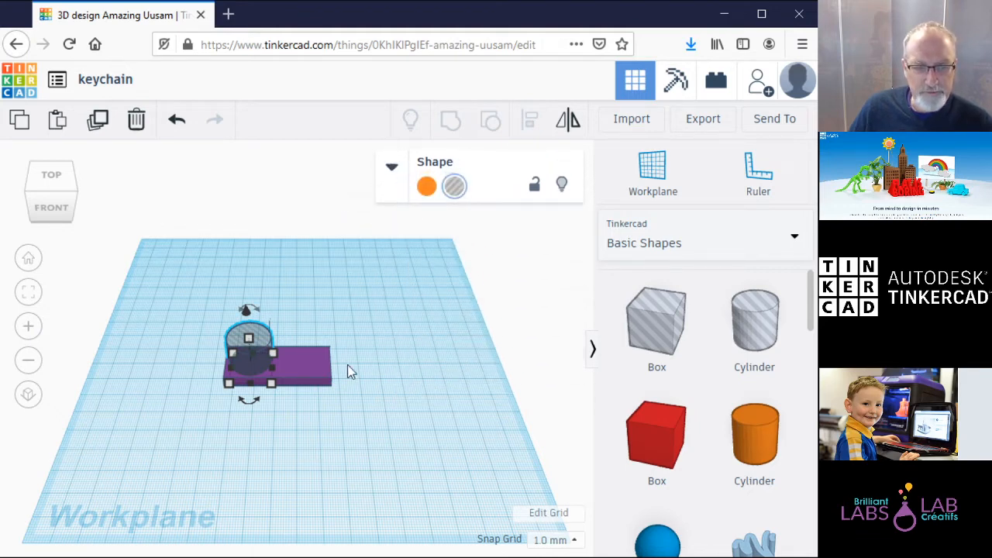
mouse_move(271, 383)
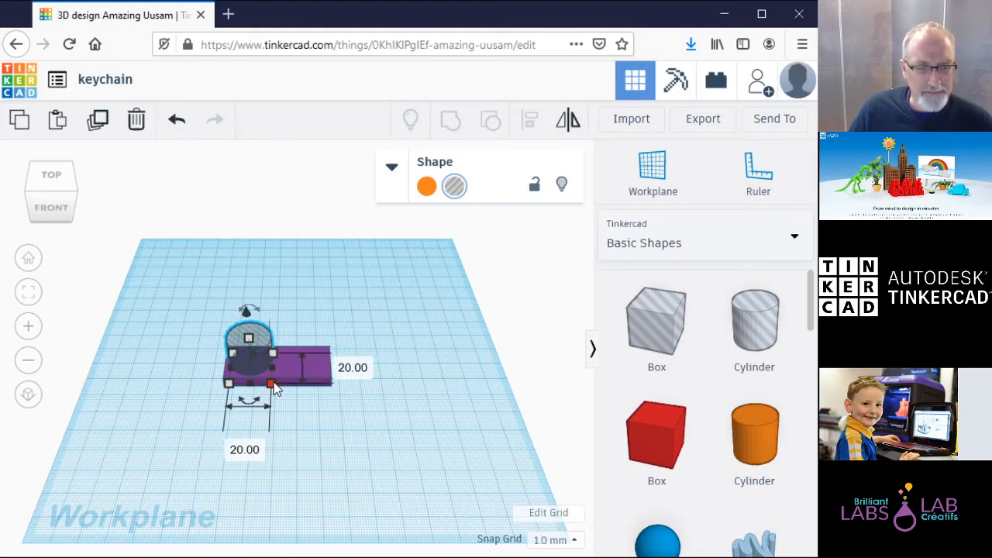
left_click(250, 448)
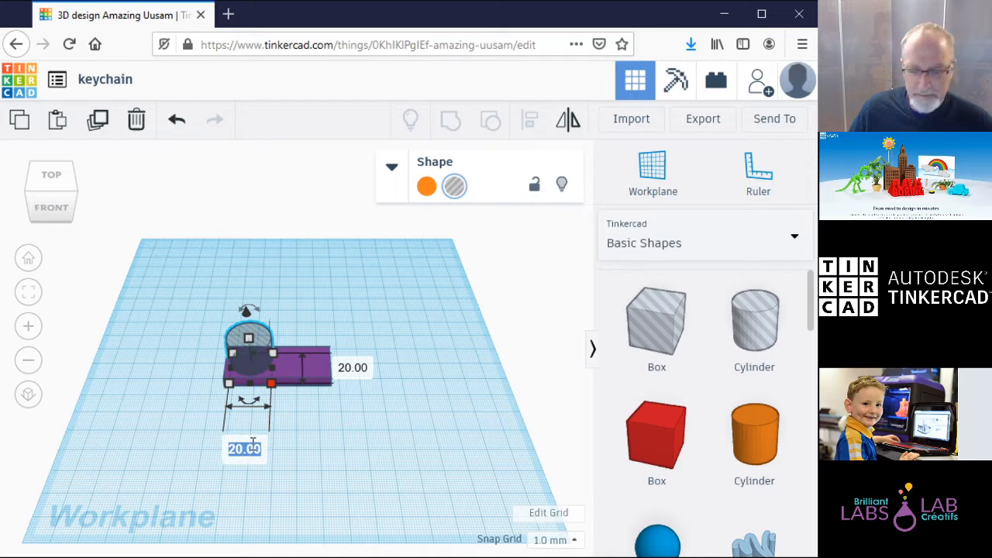
type("5")
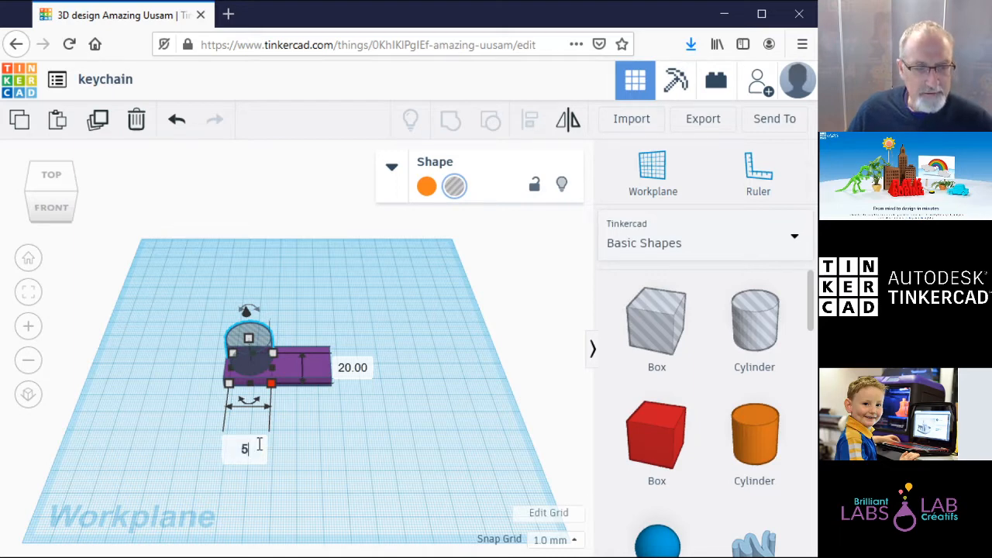
left_click(351, 376)
type("5")
key("Return")
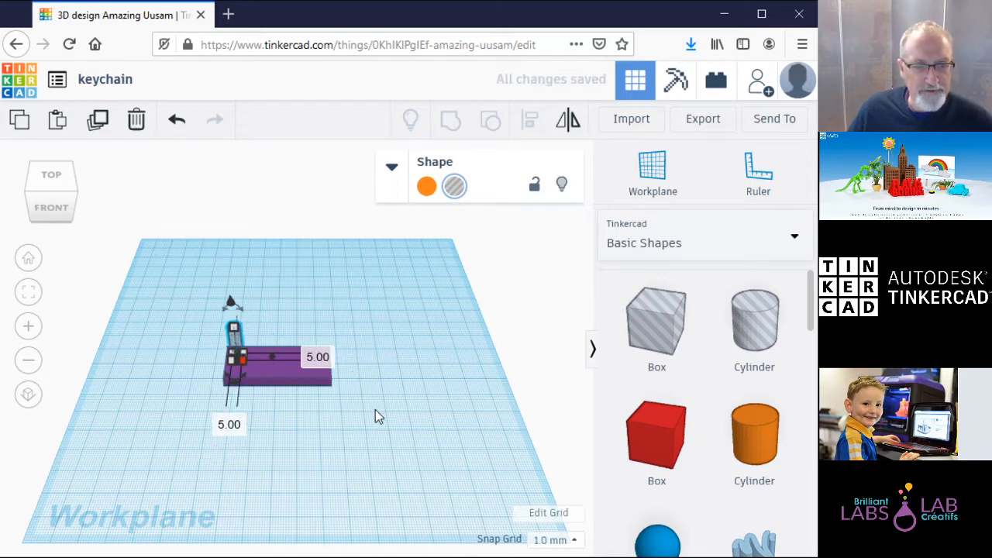
Step: Stretch the hole cylinder's height to 10 mm and try the slab's height handle
left_click(379, 348)
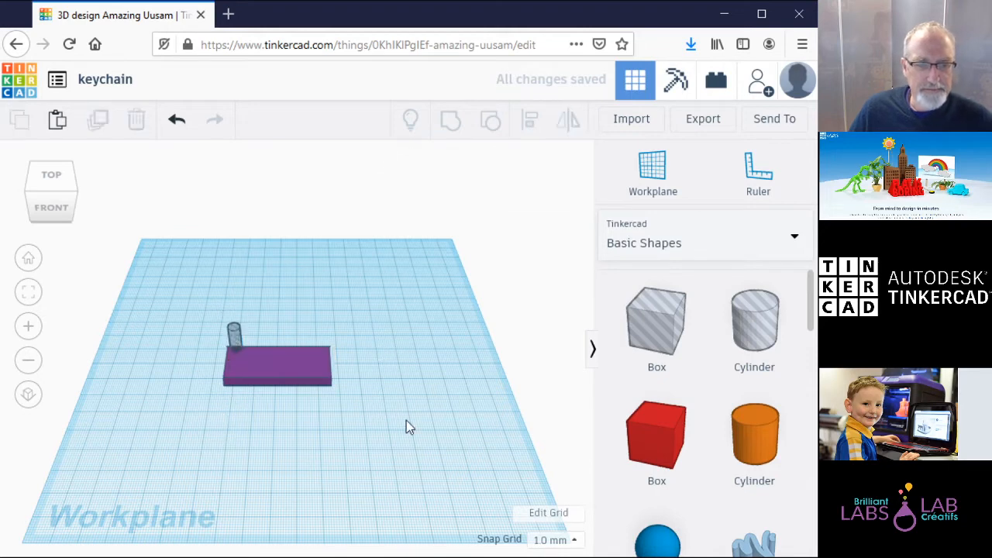
left_click(237, 346)
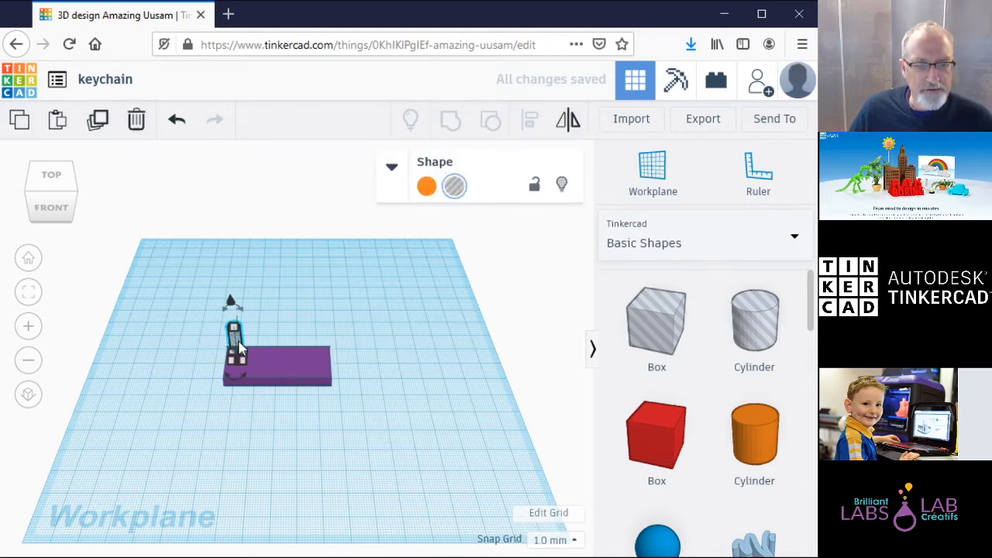
left_click_drag(241, 351, 241, 358)
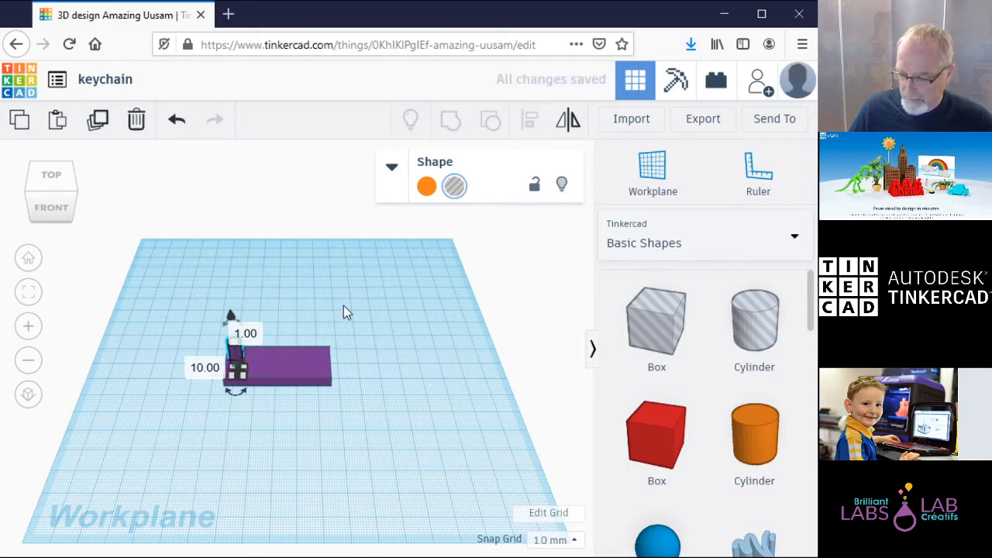
left_click(327, 229)
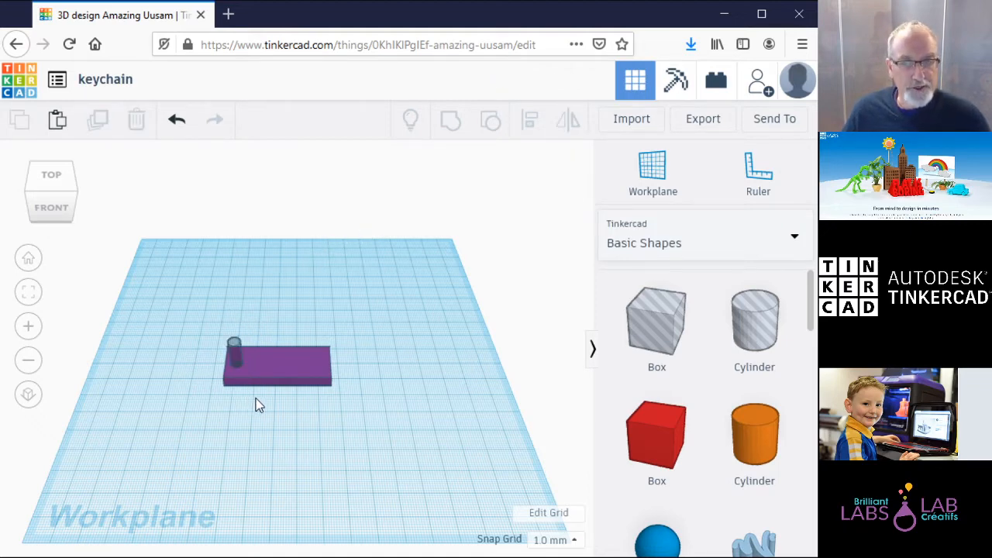
left_click(52, 176)
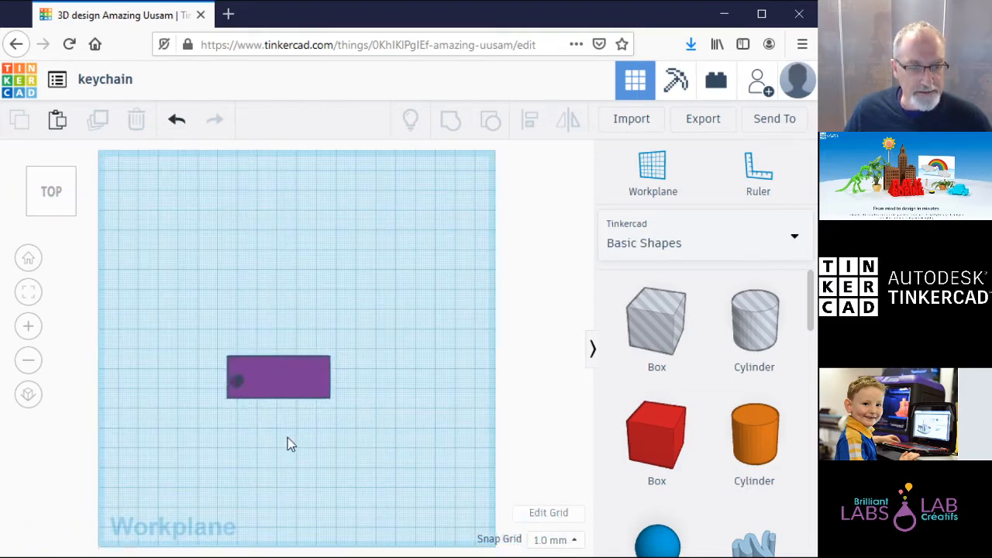
left_click(238, 389)
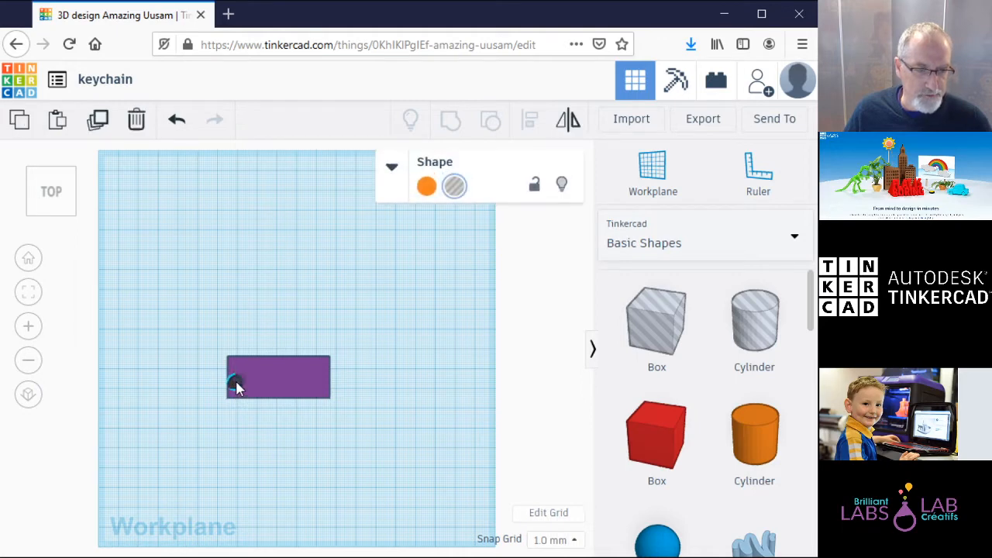
left_click_drag(236, 381, 234, 378)
left_click(275, 325)
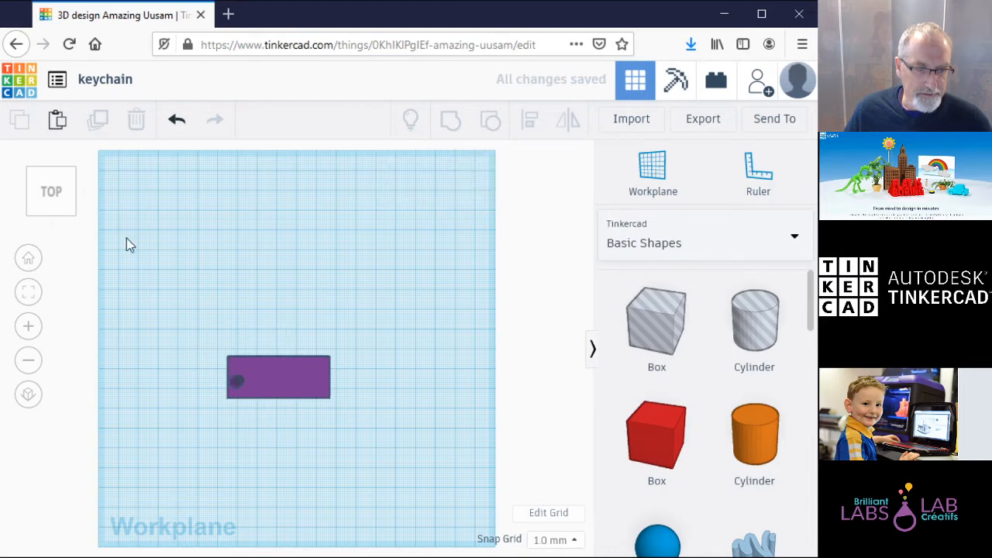
Step: In the angled view, move the hole cylinder 5 mm back into the slab, then view from the top
left_click(64, 215)
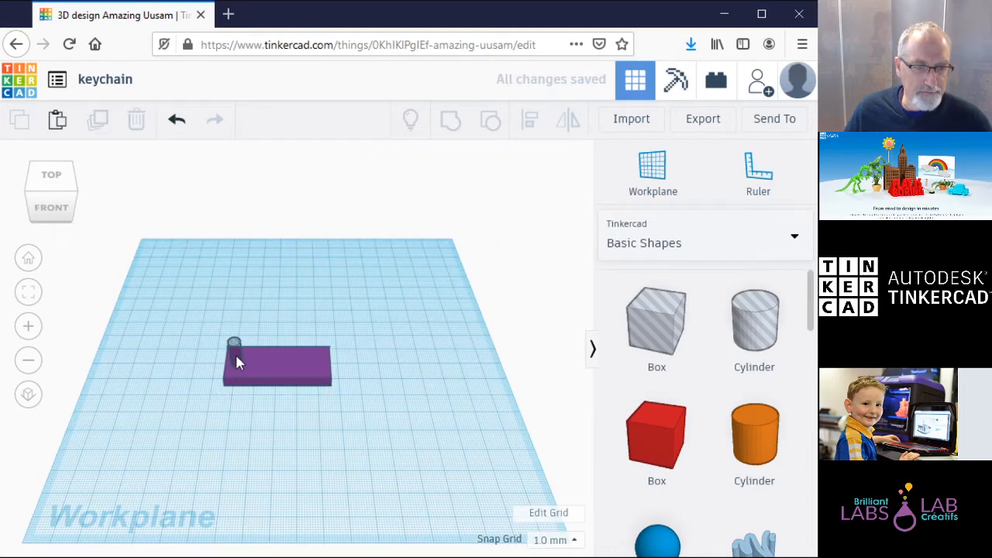
left_click_drag(237, 356, 238, 349)
left_click(269, 311)
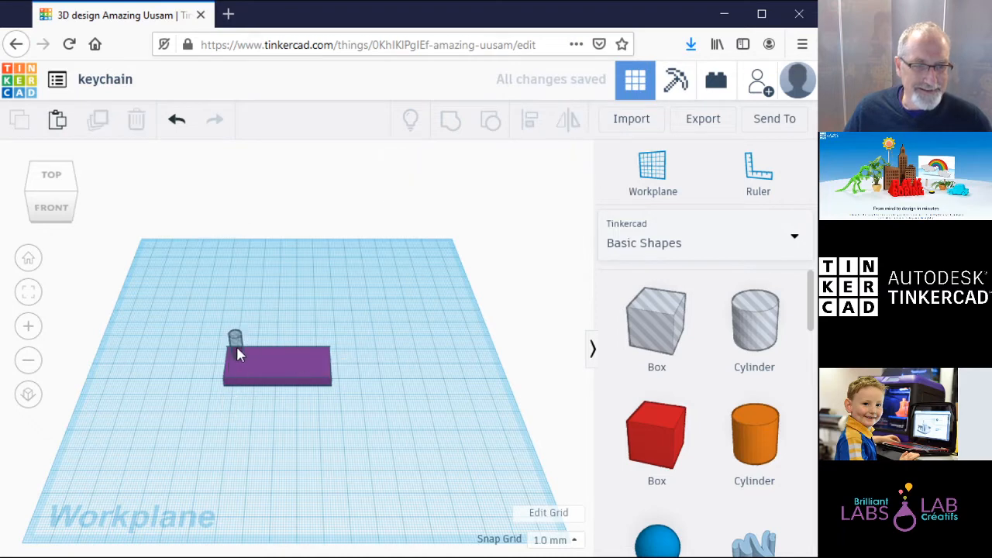
left_click(236, 348)
left_click(290, 328)
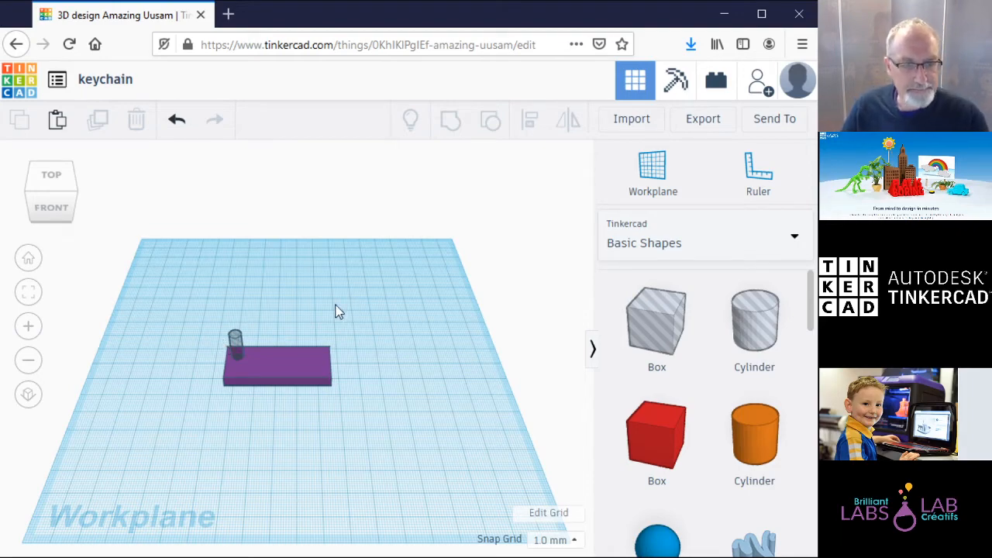
left_click(56, 180)
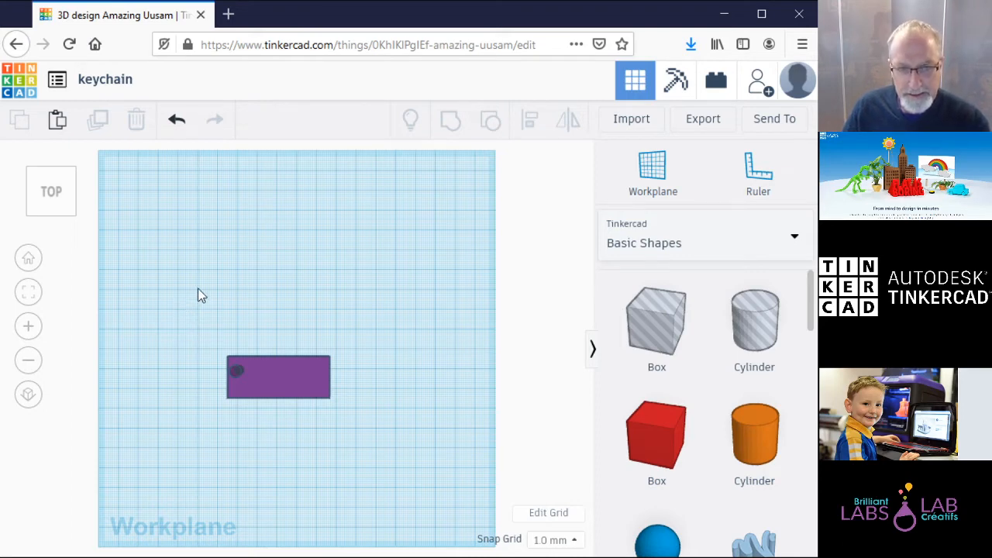
Step: Box-select the slab and hole cylinder and group them into one shape
left_click_drag(185, 295, 404, 463)
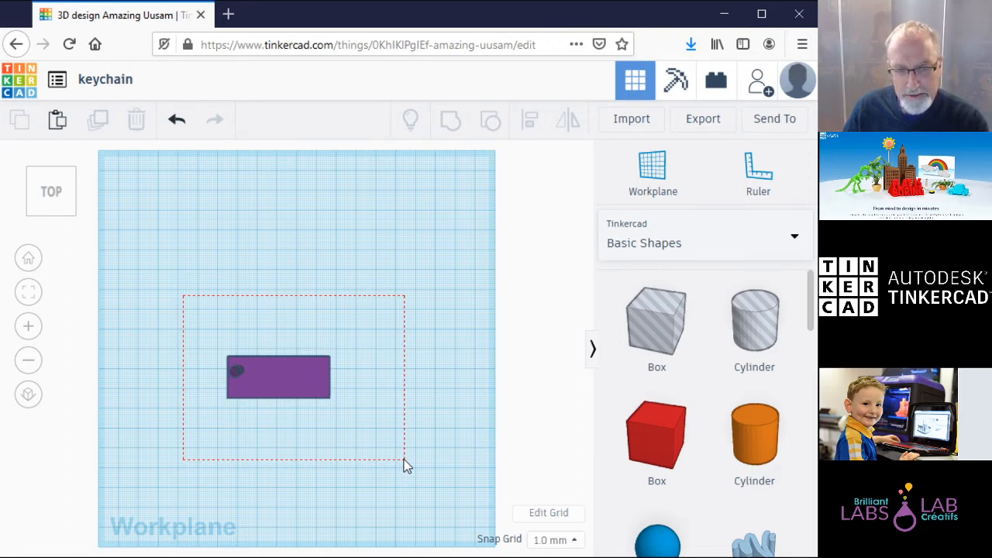
left_click_drag(404, 463, 404, 464)
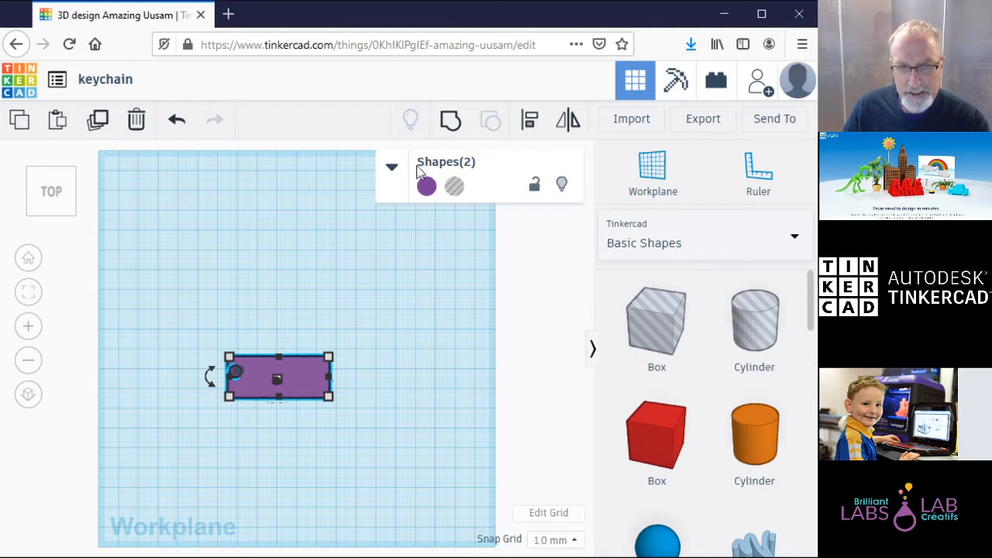
left_click(452, 122)
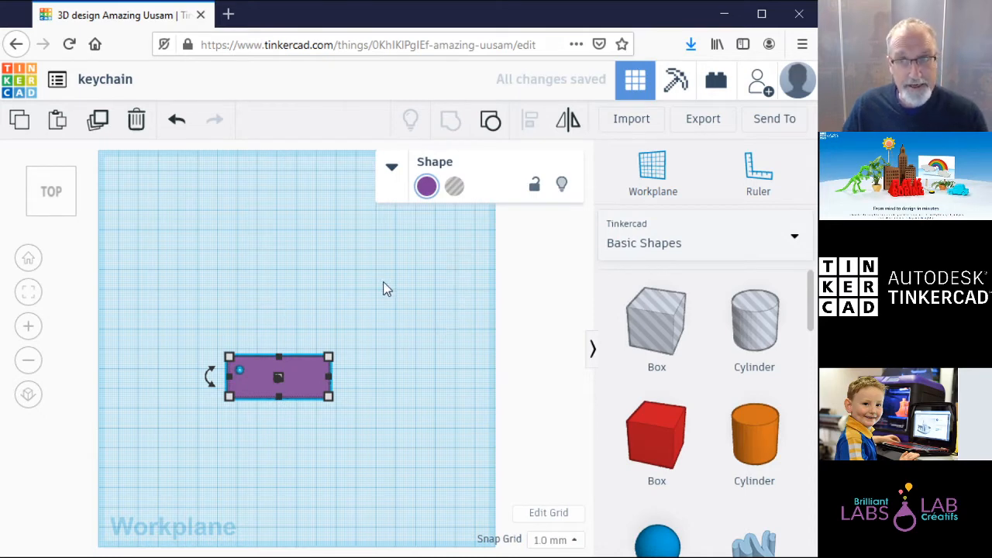
left_click(403, 301)
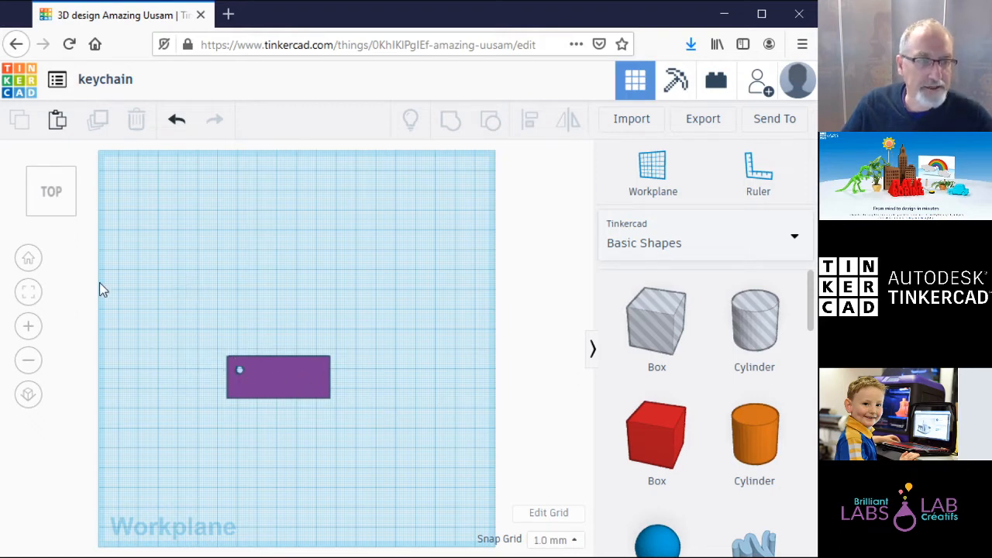
left_click(50, 210)
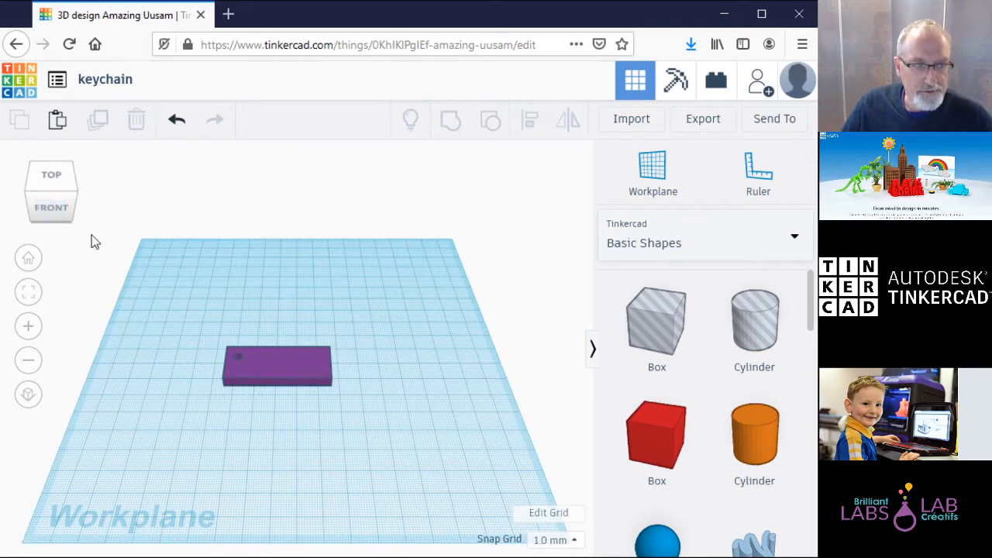
left_click(51, 206)
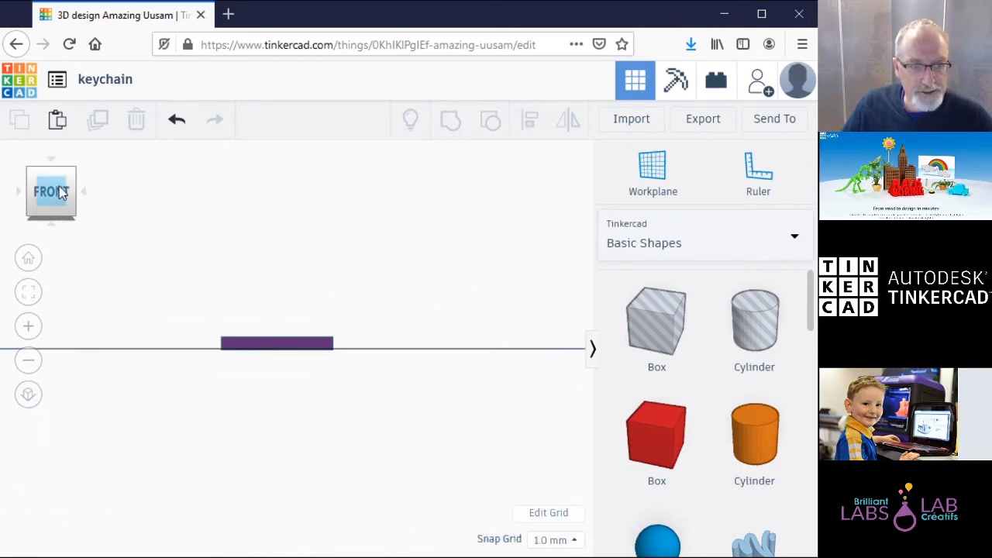
left_click(63, 173)
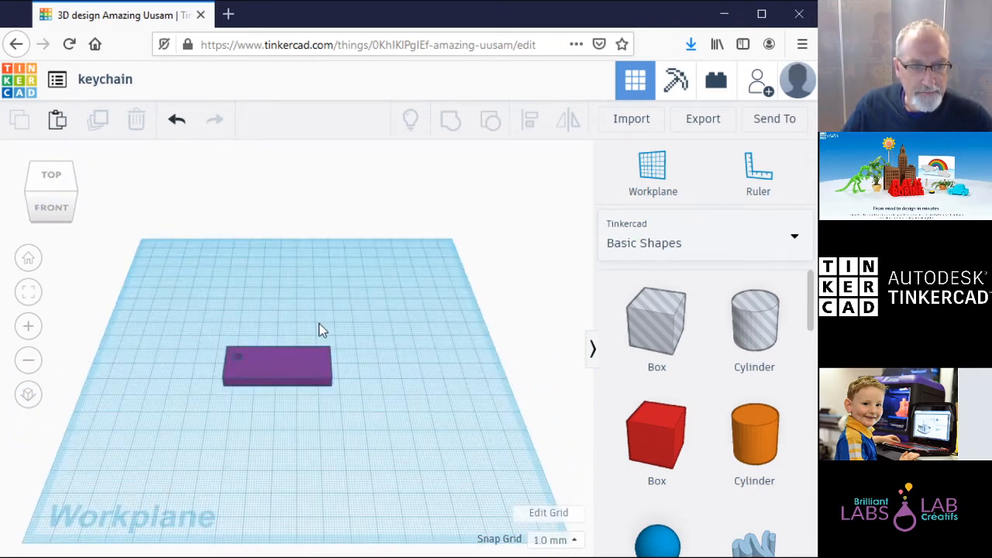
left_click(46, 181)
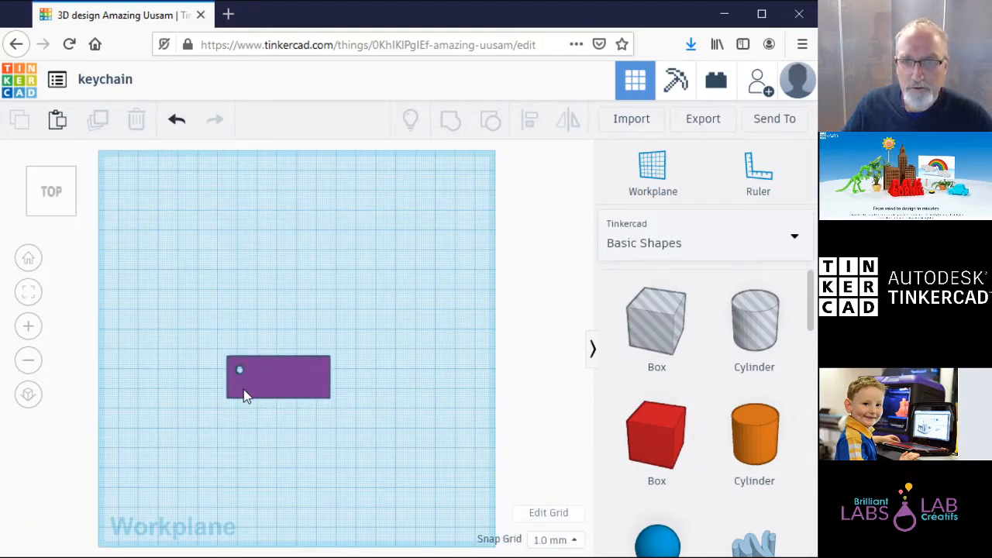
left_click(60, 216)
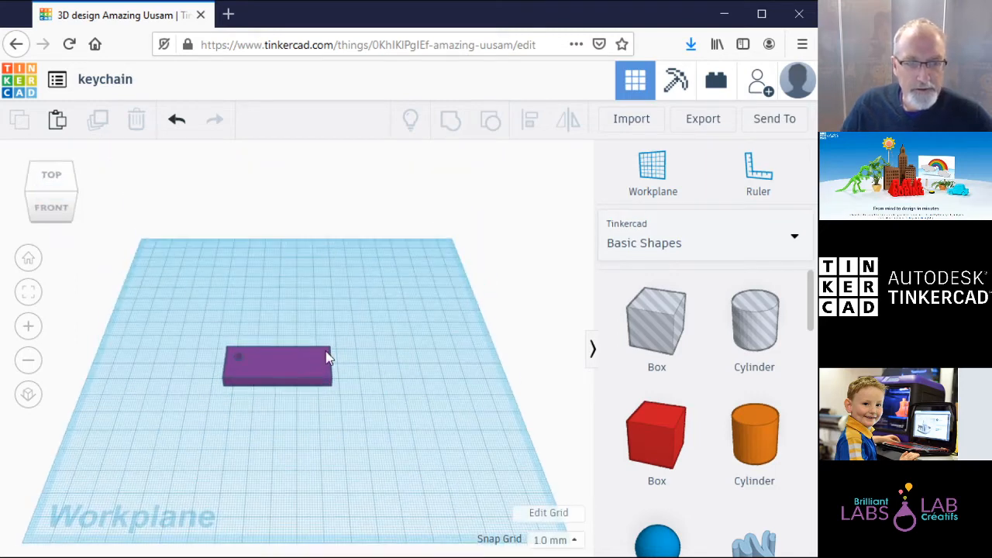
left_click(312, 366)
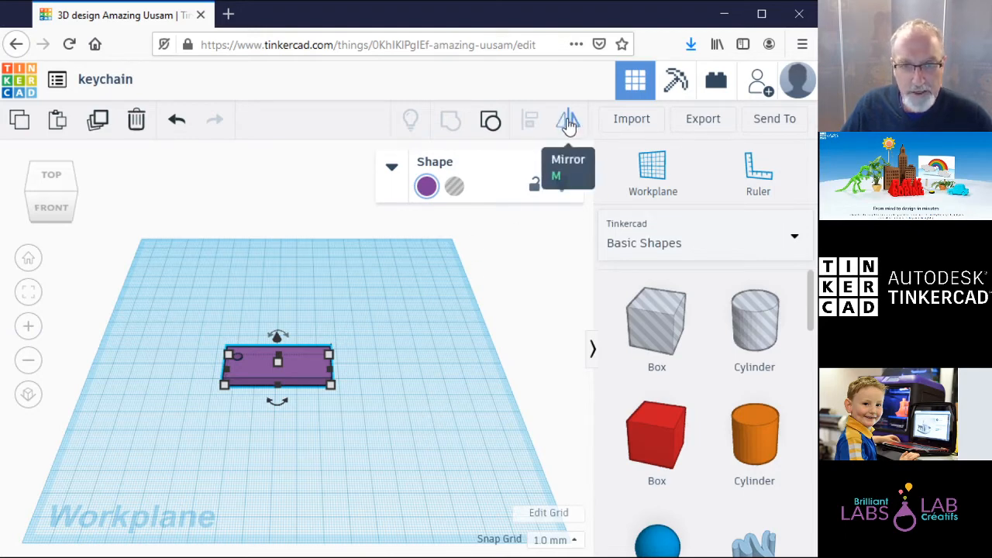
left_click(570, 124)
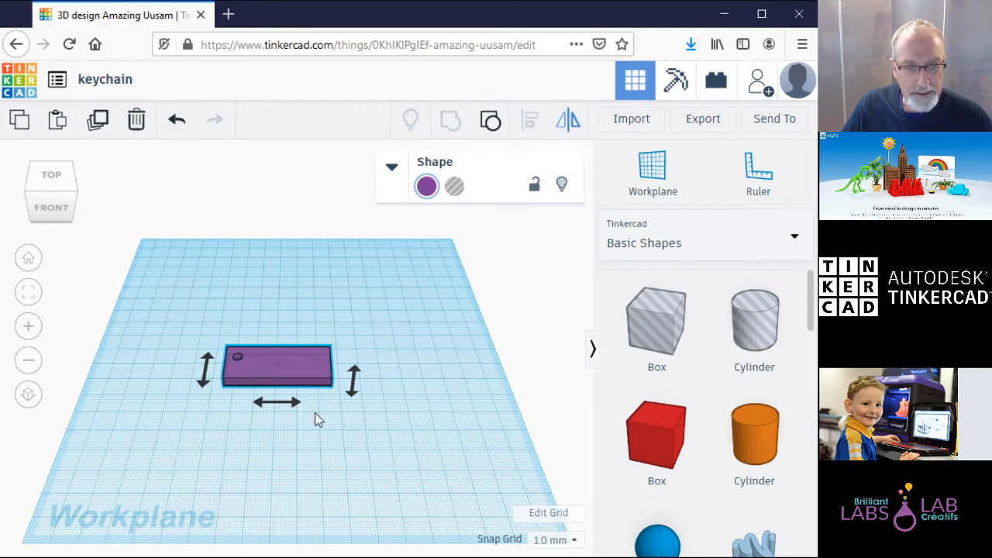
left_click(204, 378)
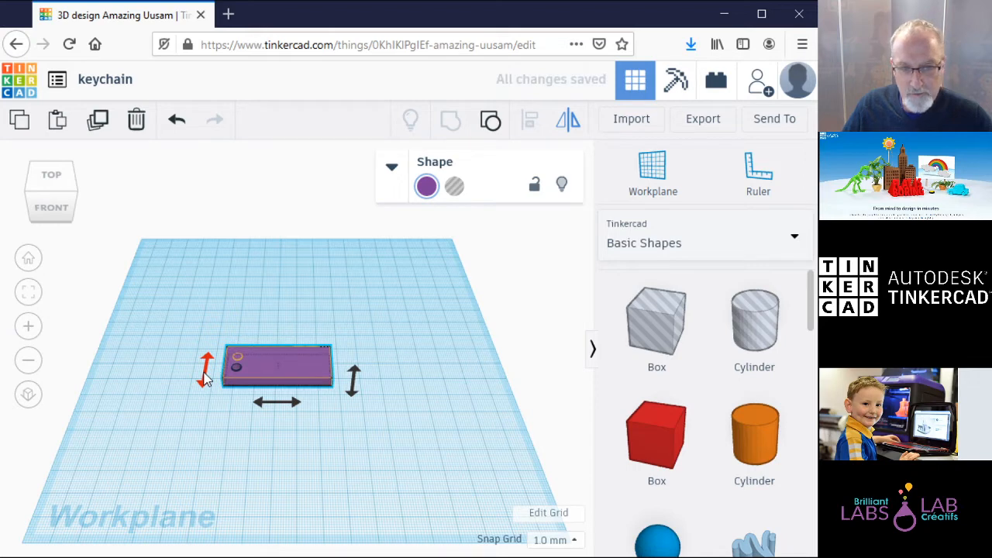
left_click(283, 406)
left_click(282, 406)
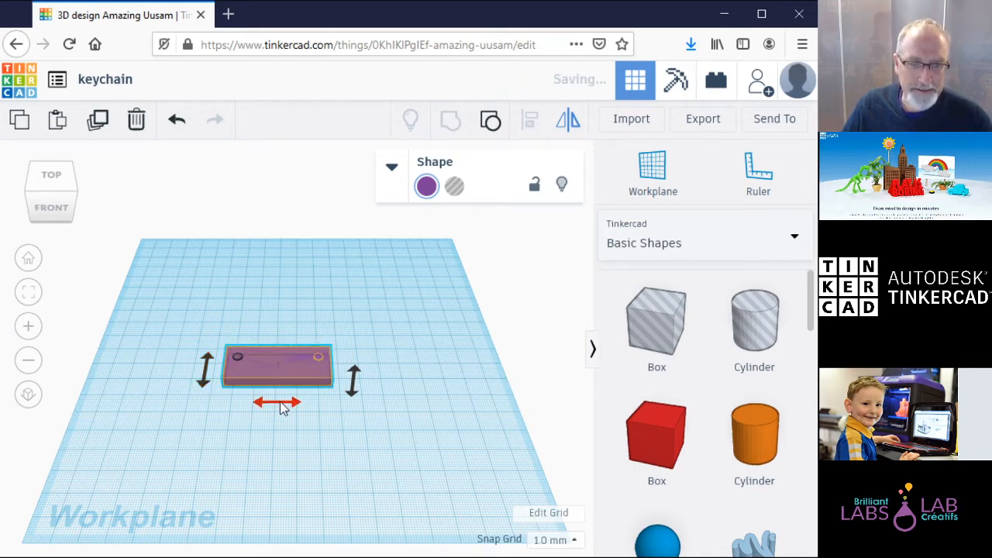
left_click(353, 379)
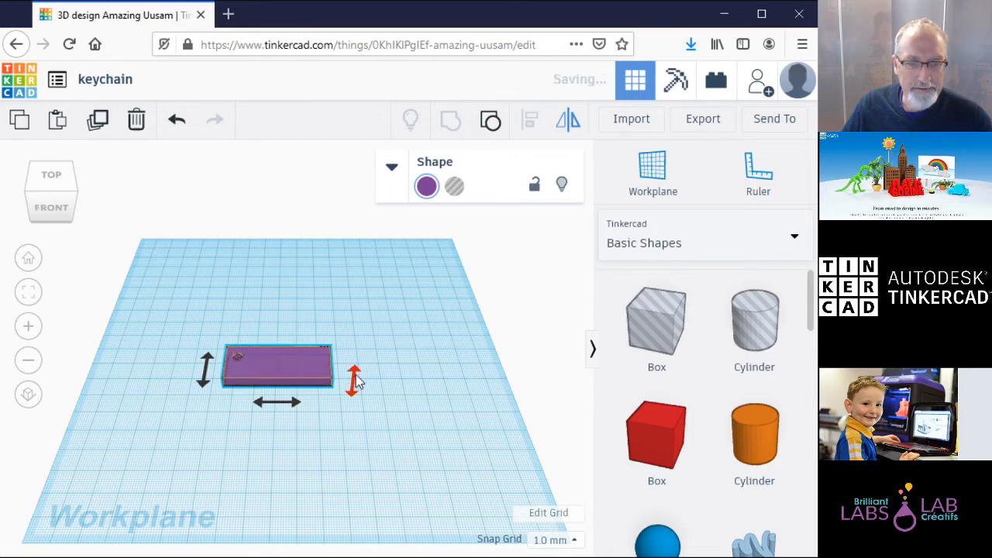
left_click(372, 331)
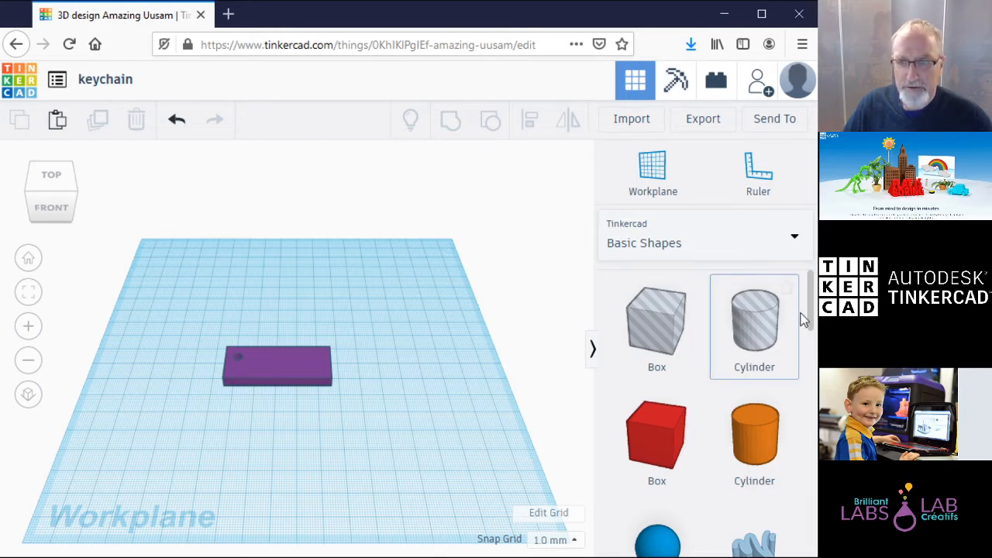
Step: Drop the Text shape onto the purple slab and scale it down to fit its top
scroll(811, 310, "down", 1)
left_click_drag(811, 311, 811, 317)
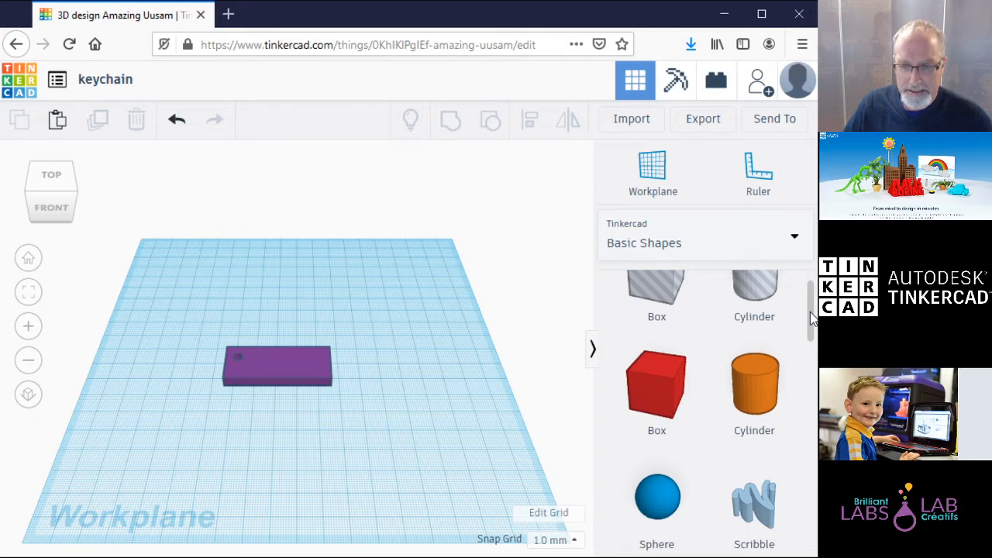
left_click_drag(811, 318, 811, 382)
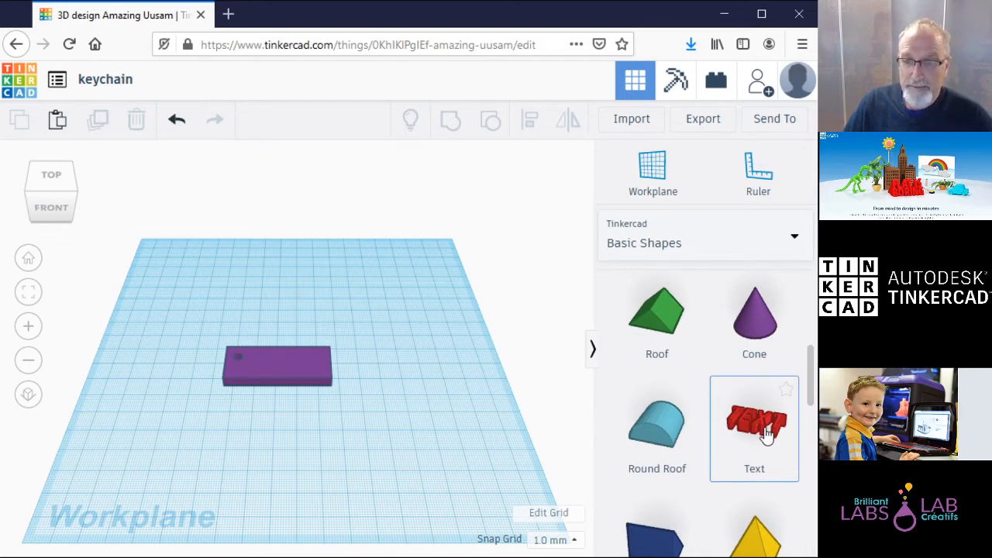
left_click_drag(754, 431, 324, 371)
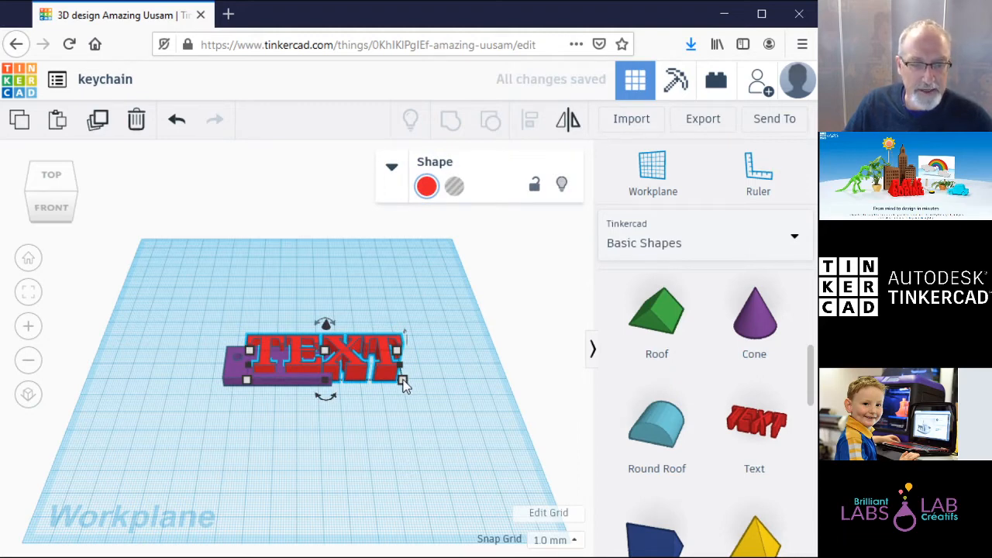
mouse_move(403, 382)
left_click_drag(403, 382, 313, 356)
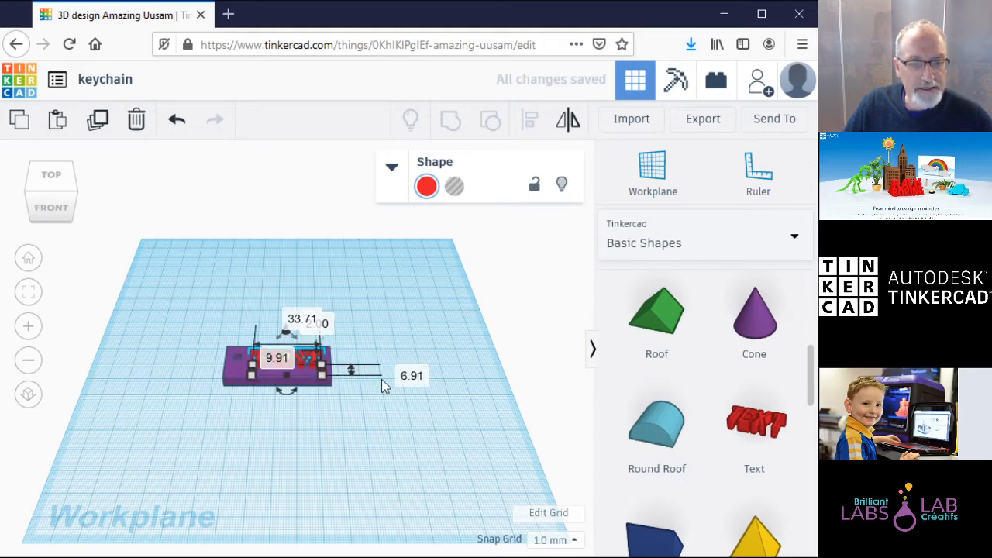
left_click(412, 444)
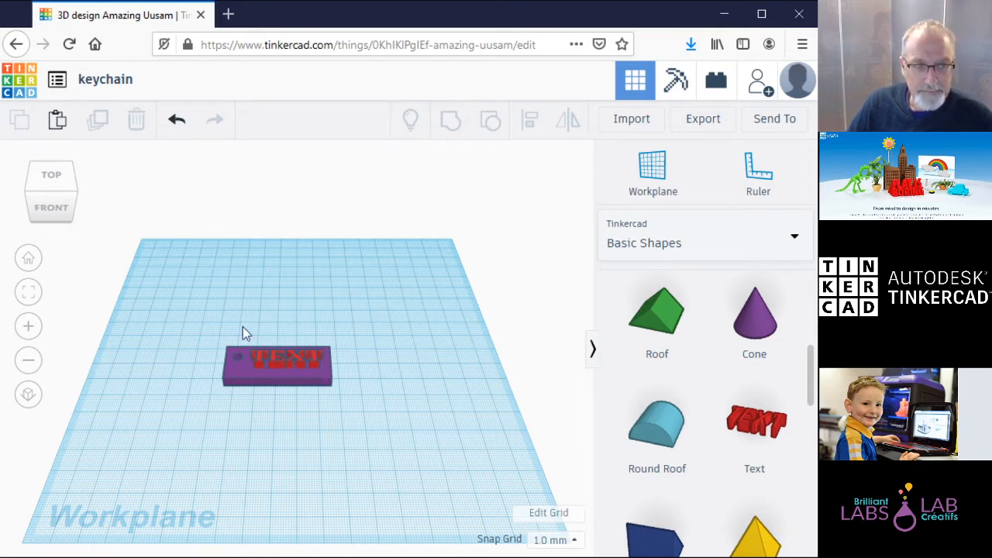
Step: Switch from the top view to the angled view and select the red TEXT shape
left_click(48, 177)
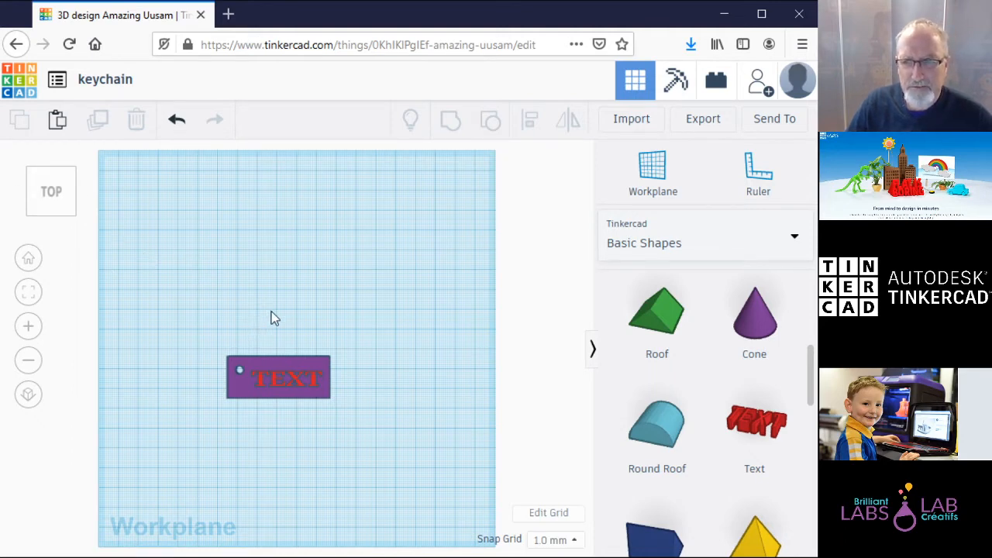
left_click(49, 212)
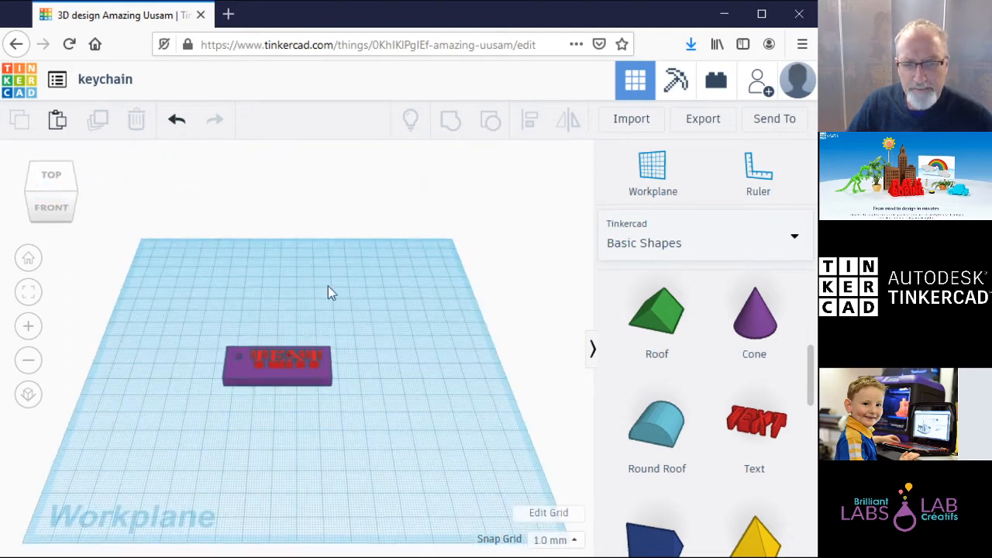
left_click(294, 360)
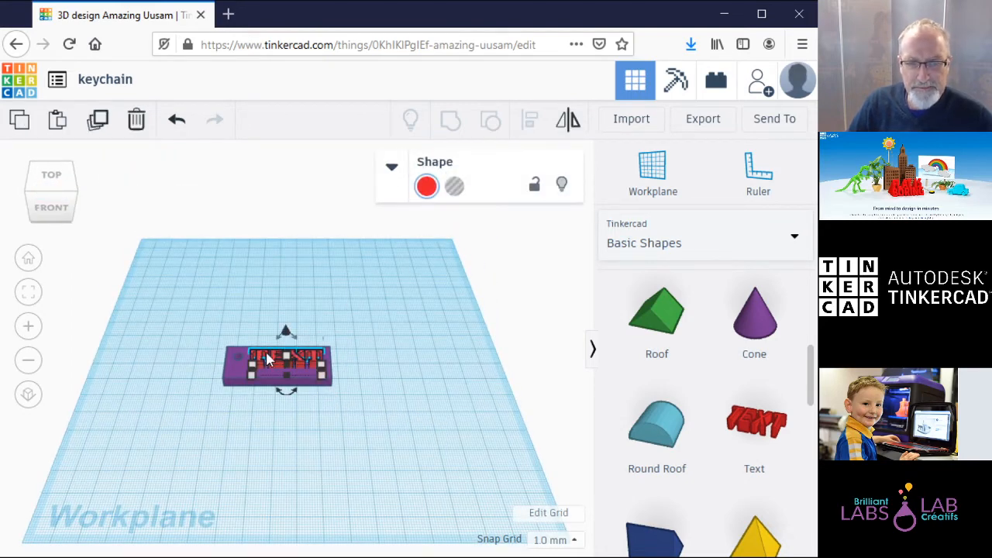
Step: Replace TEXT with the owner's first name, keeping the Multilanguage font
left_click(392, 170)
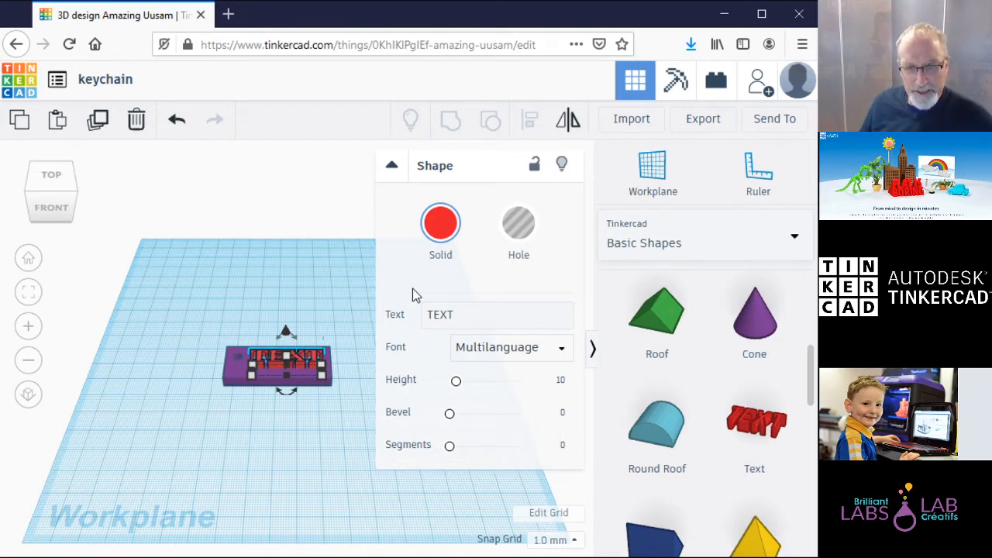
left_click(481, 315)
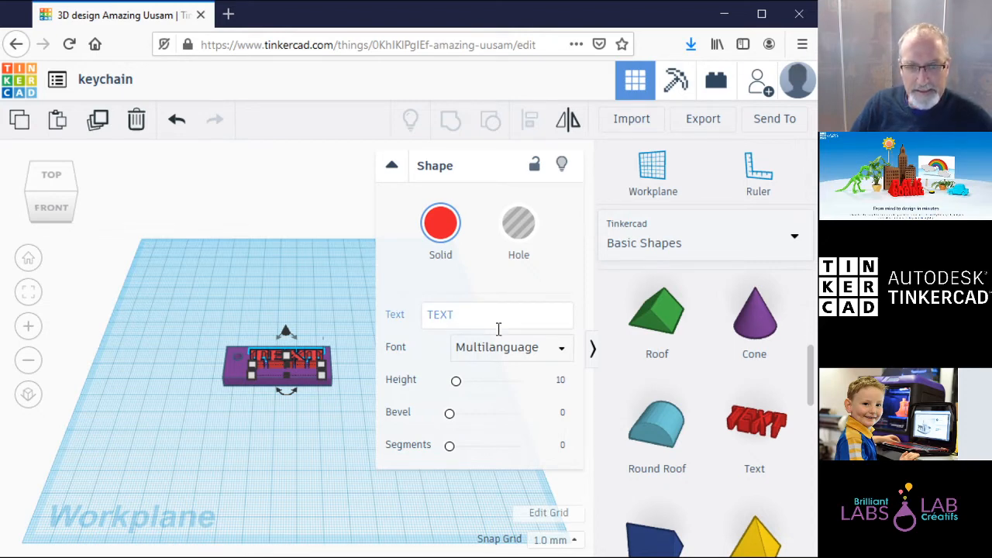
left_click(564, 350)
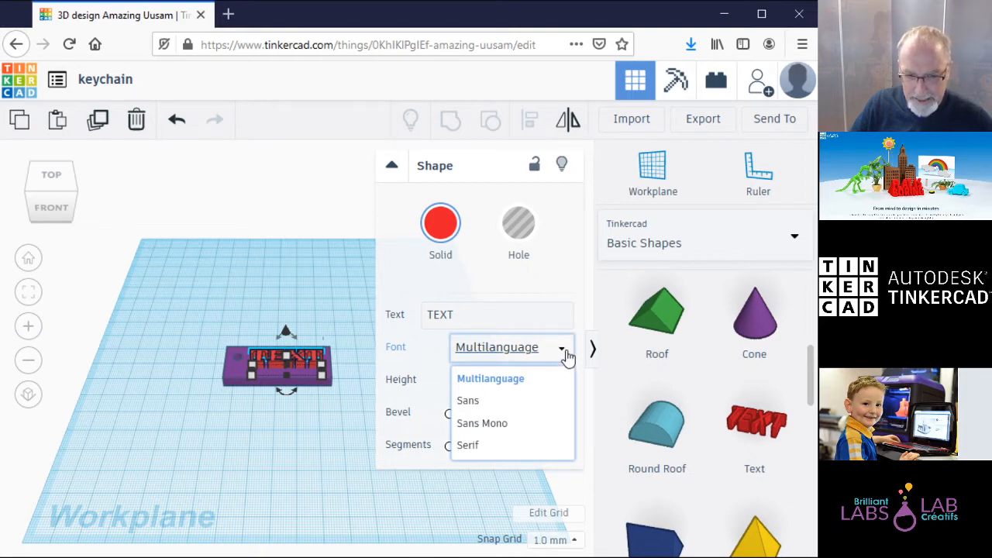
left_click(567, 287)
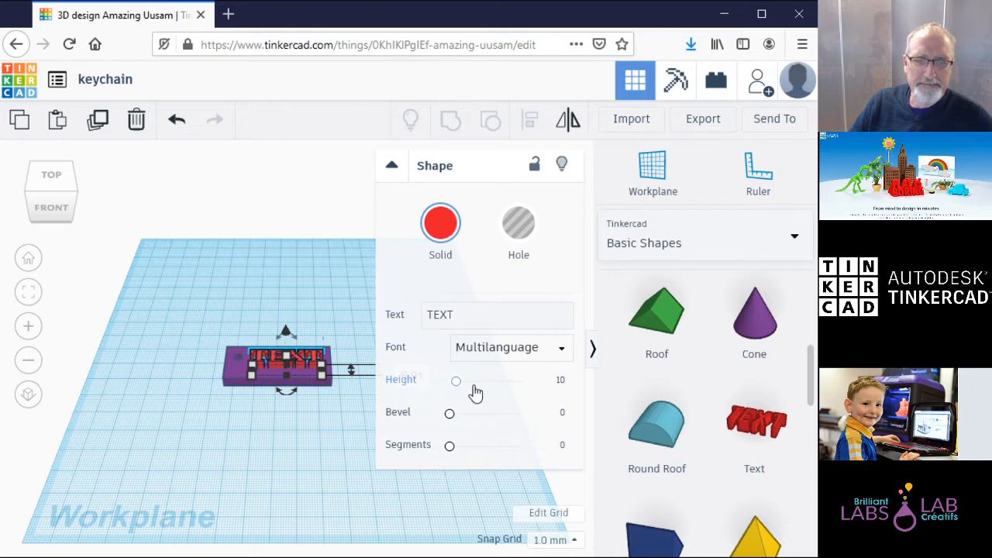
left_click(462, 315)
double_click(462, 315)
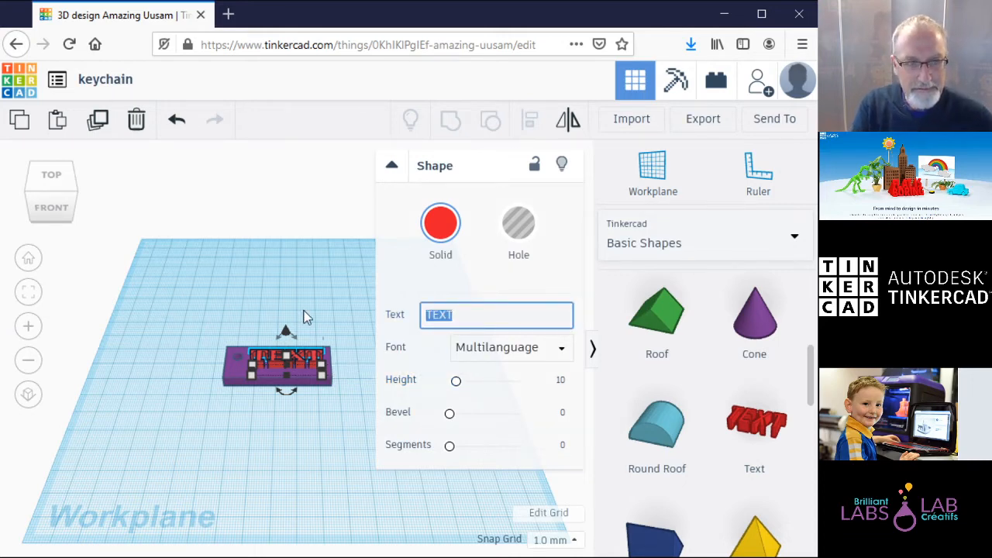
type("John")
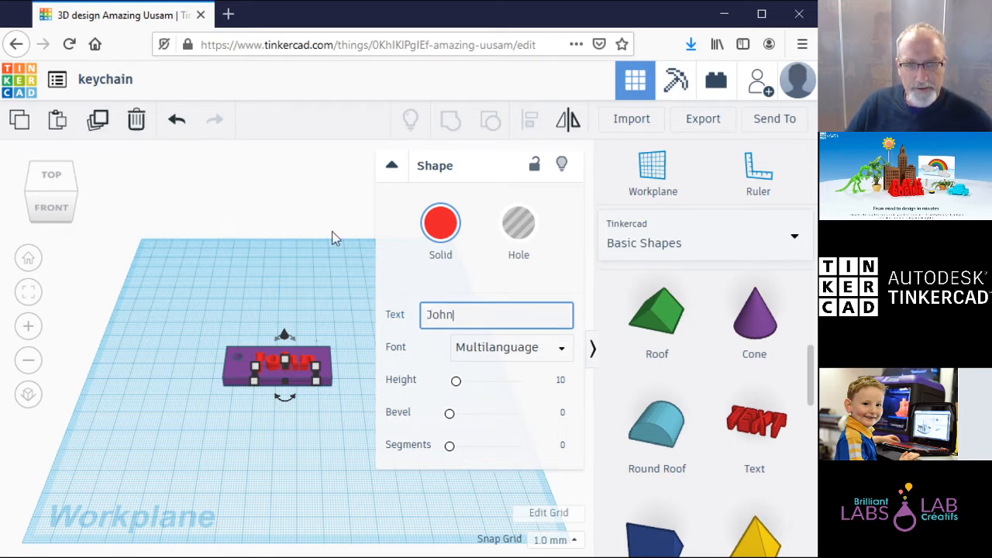
left_click(391, 165)
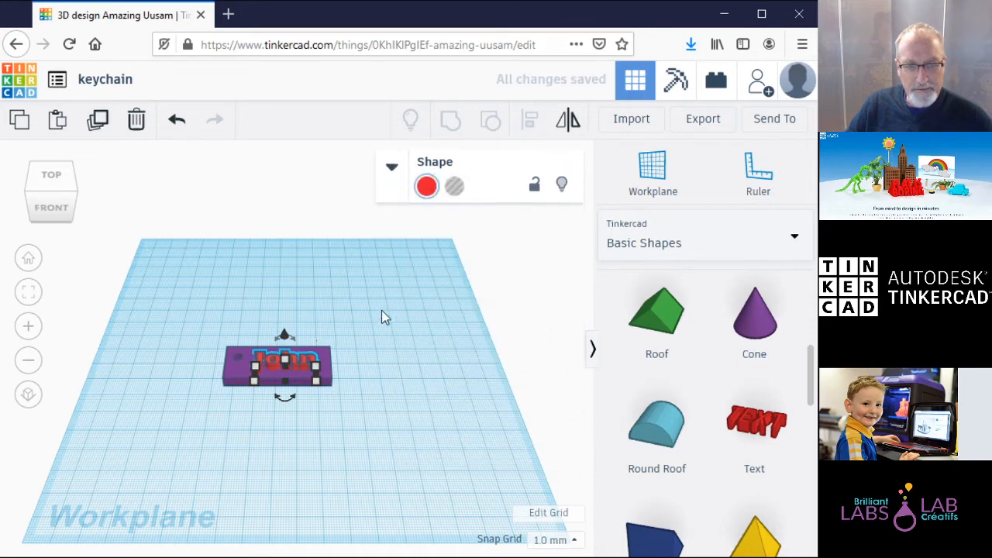
left_click(391, 329)
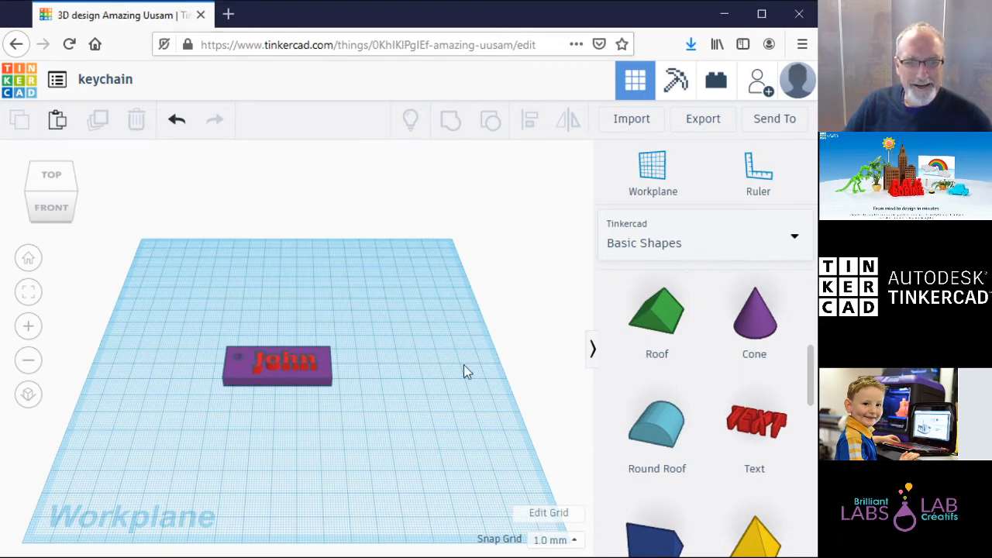
left_click(51, 176)
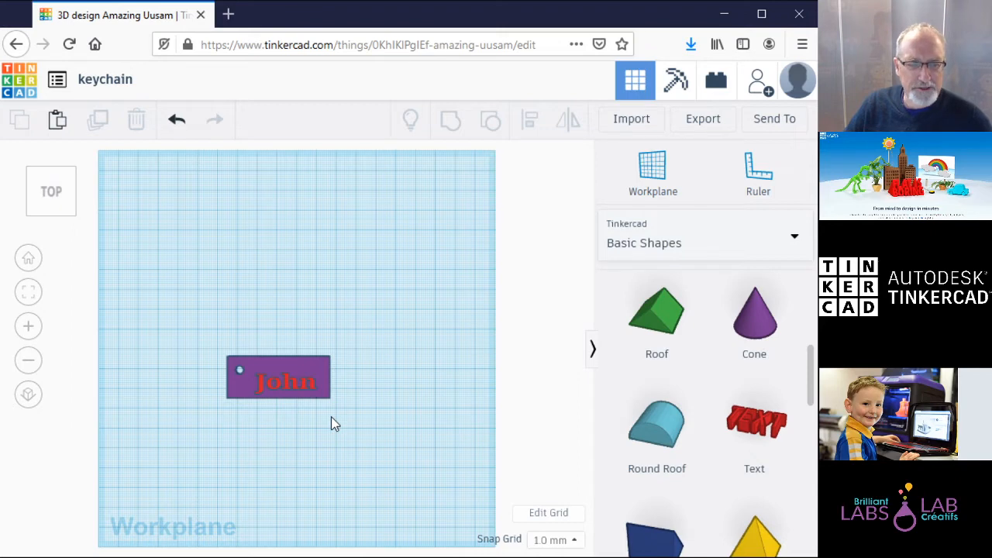
left_click(56, 214)
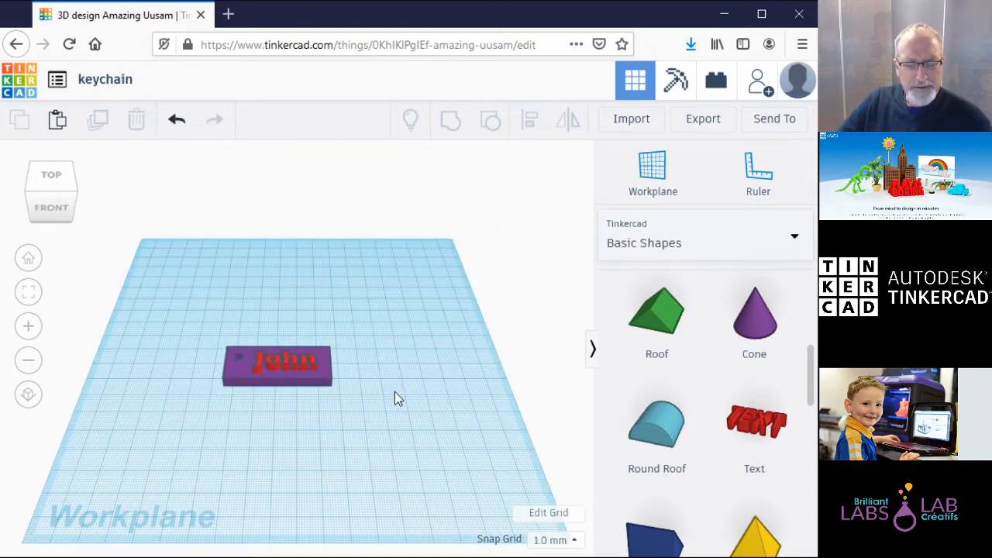
left_click(311, 368)
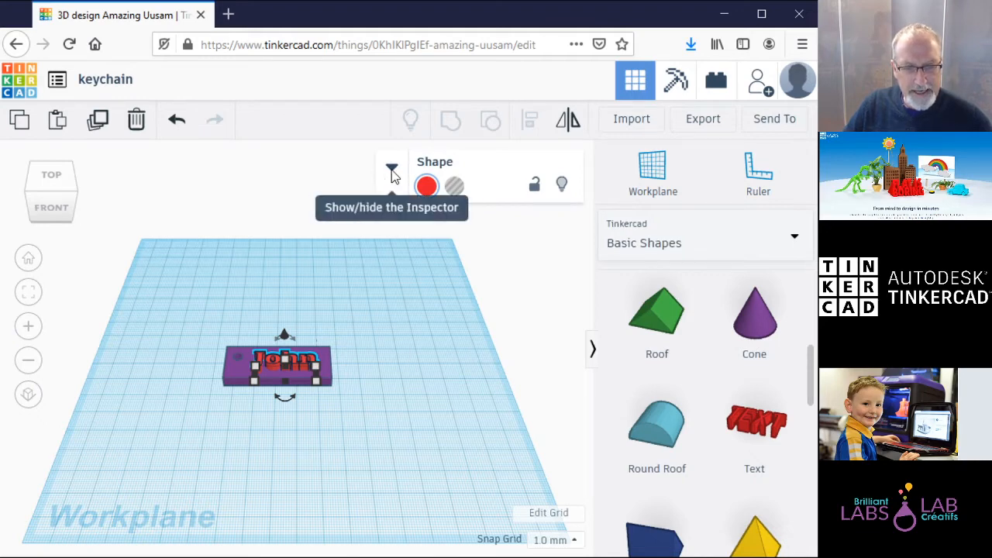
Step: Reposition the name lettering on the slab and lift it slightly off the workplane
left_click_drag(305, 368, 404, 373)
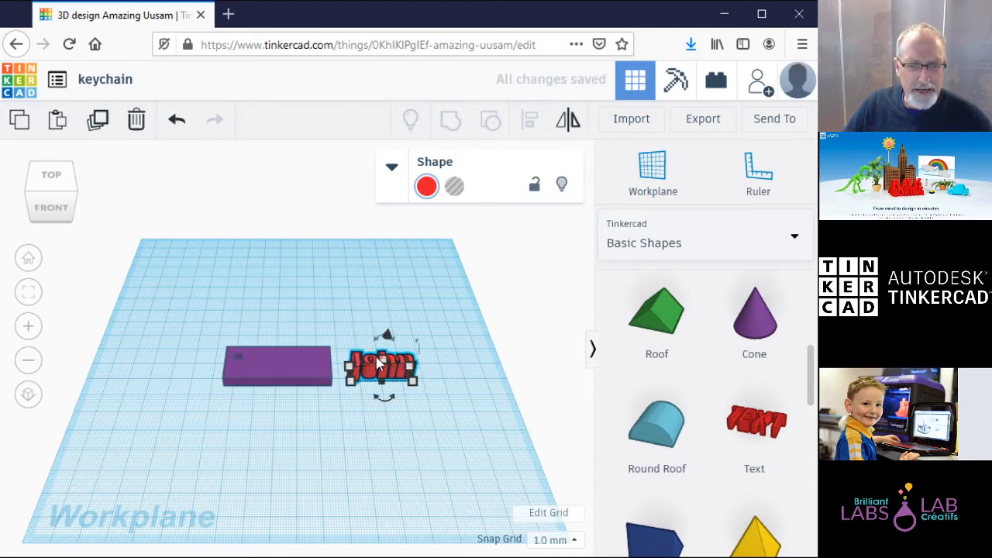
left_click_drag(400, 369, 307, 367)
left_click(362, 402)
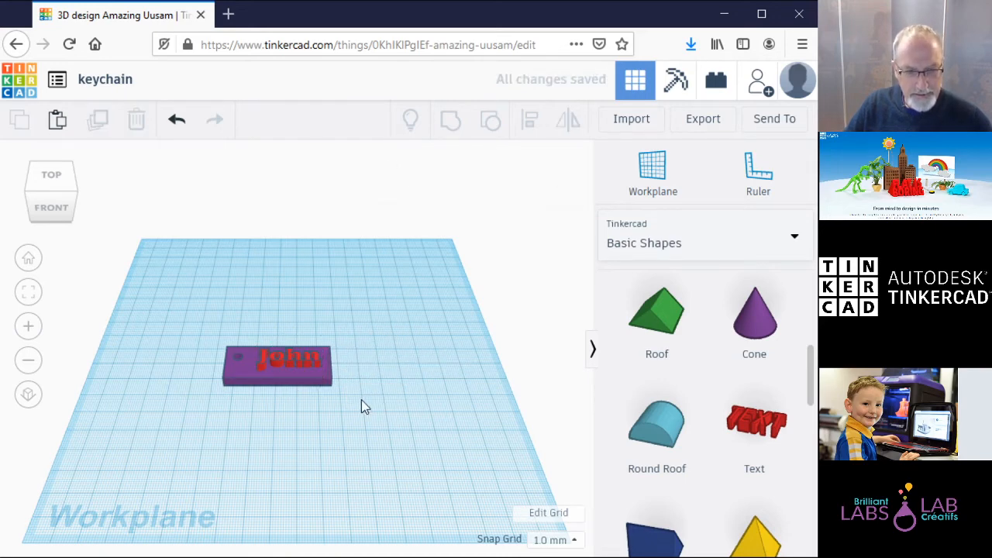
left_click(314, 372)
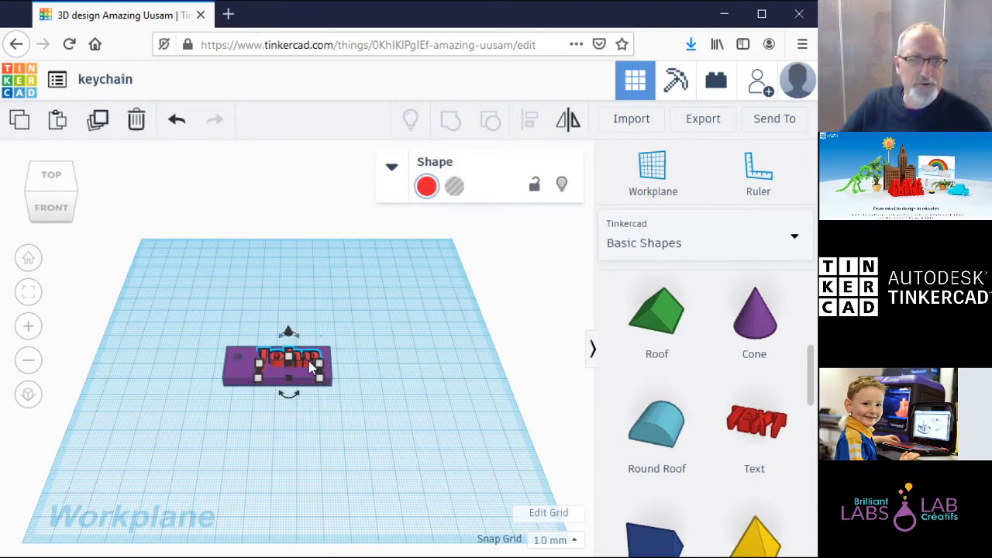
left_click_drag(288, 333, 289, 328)
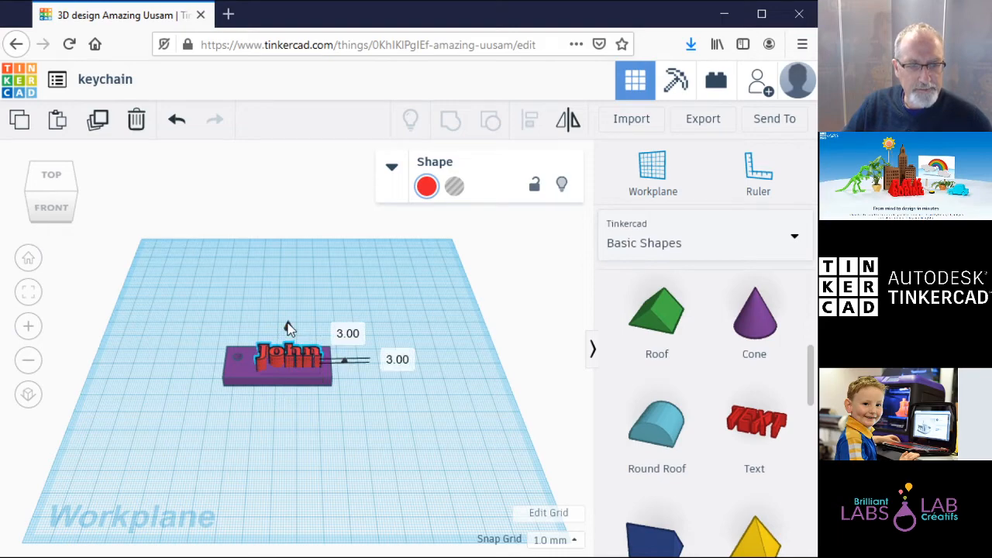
left_click(317, 292)
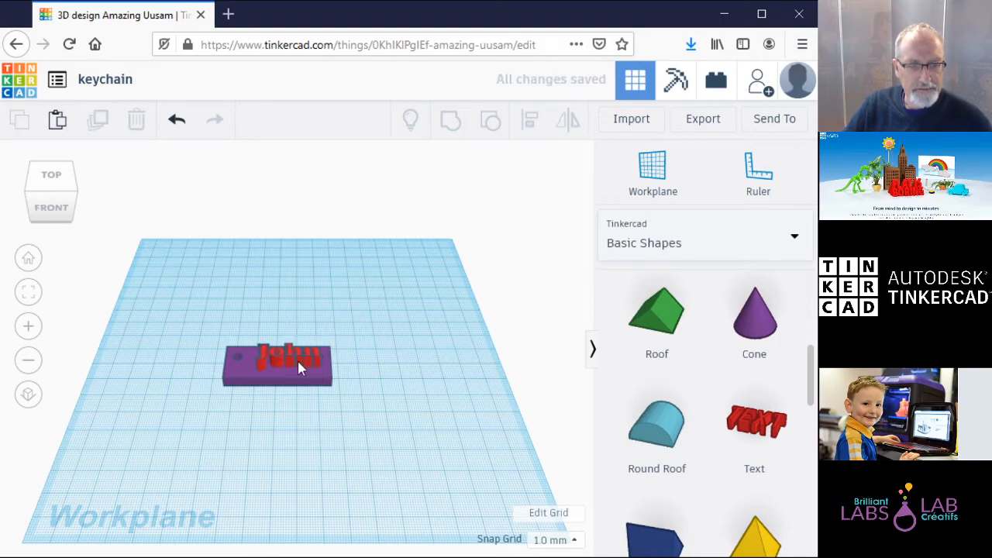
left_click(304, 365)
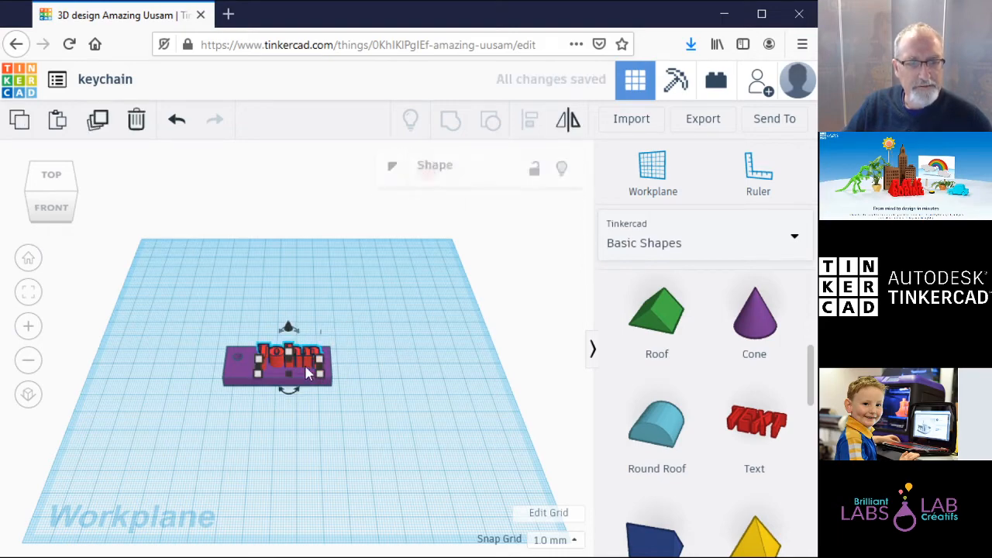
Step: From the front view, sink the name lettering down to -3 mm elevation
left_click(51, 208)
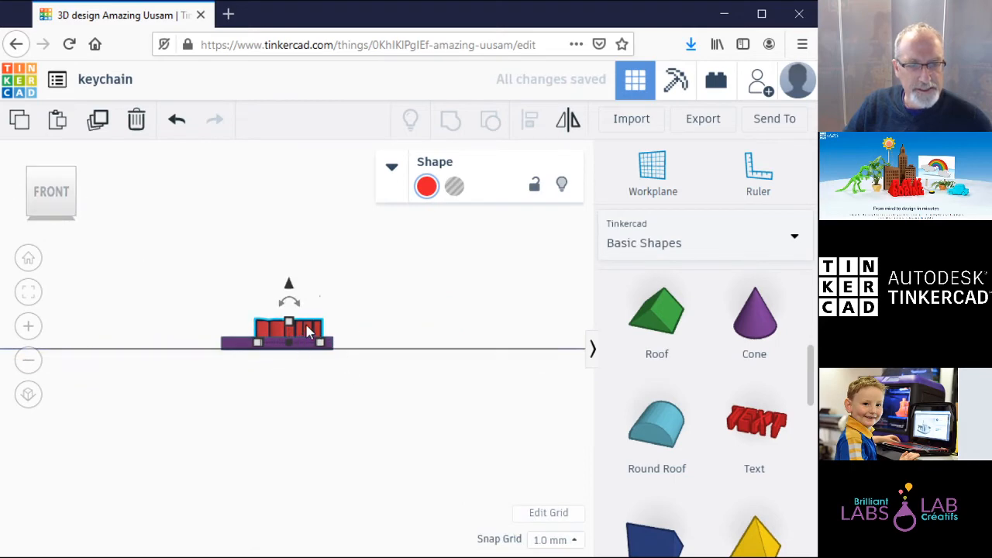
left_click_drag(288, 288, 288, 291)
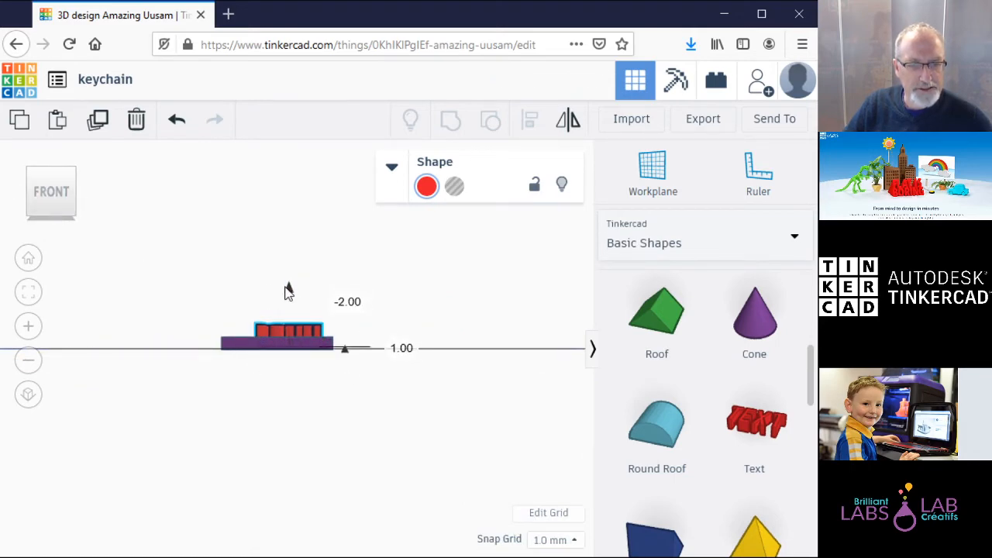
left_click_drag(288, 291, 287, 294)
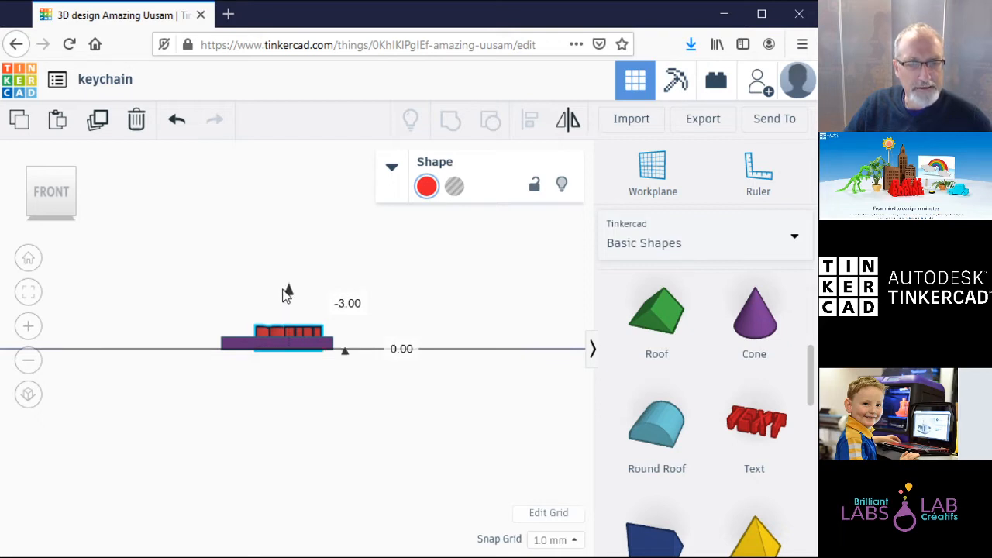
left_click(325, 269)
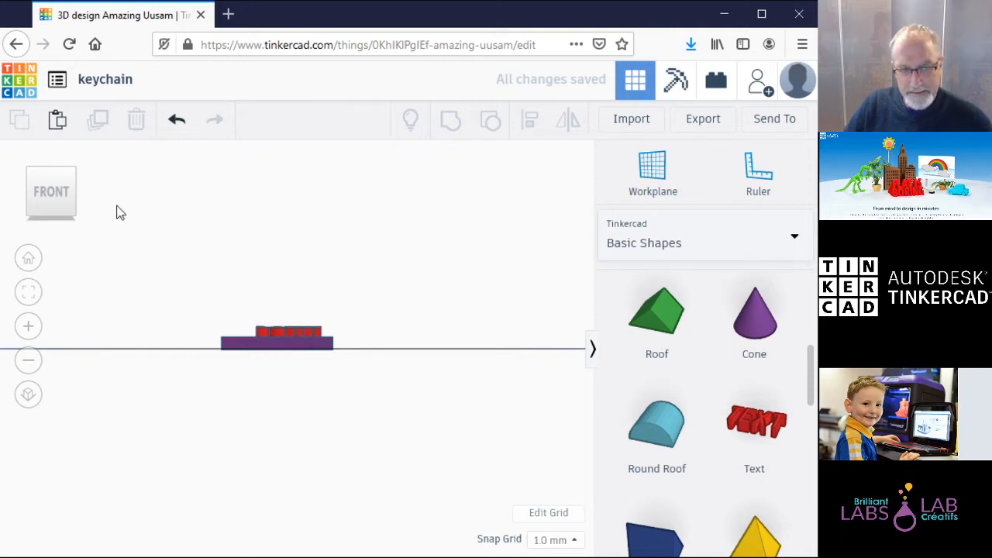
left_click(308, 330)
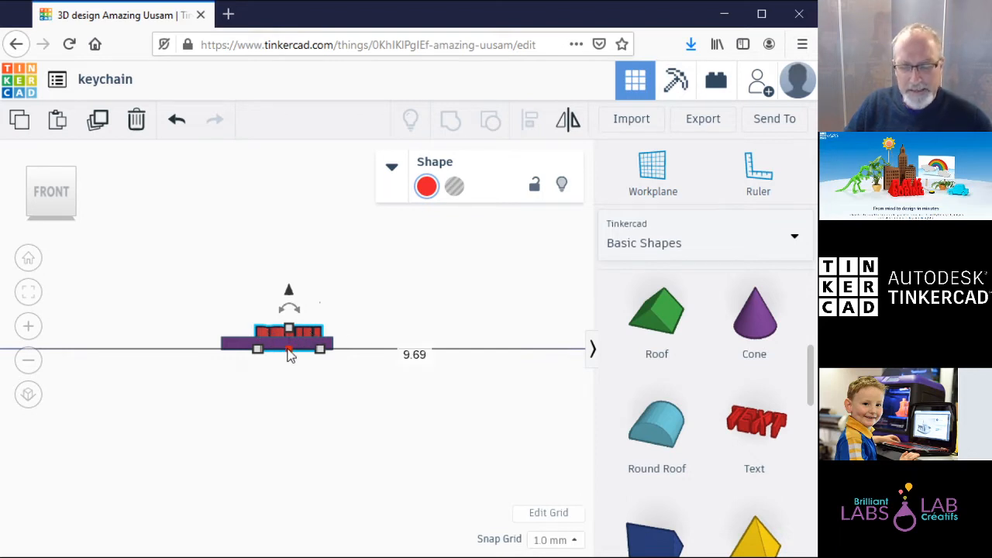
Step: Set the red lettering's height to 5 mm and raise it onto the slab's top surface
left_click(289, 348)
left_click_drag(289, 352, 290, 339)
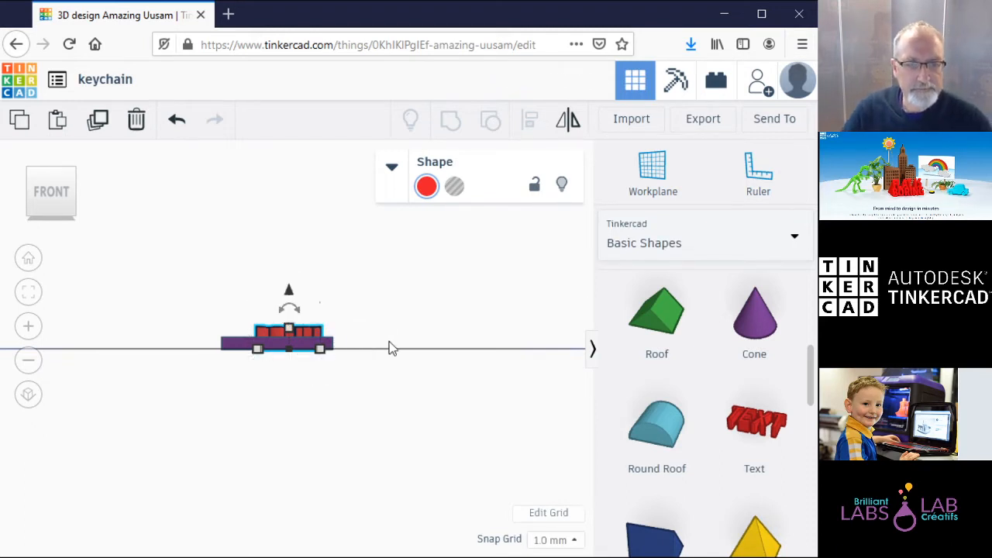
left_click(315, 334)
left_click(289, 333)
left_click(365, 338)
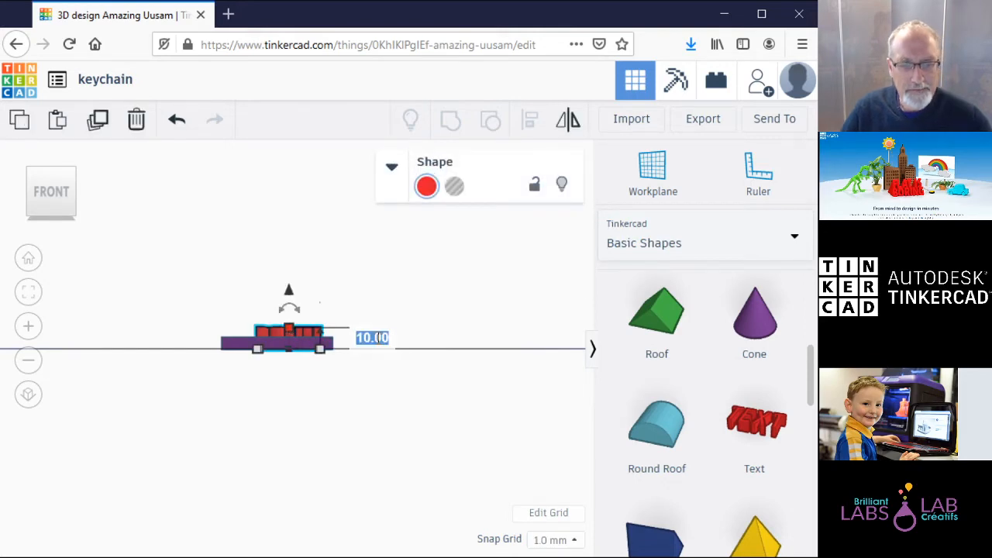
type("5")
key("Return")
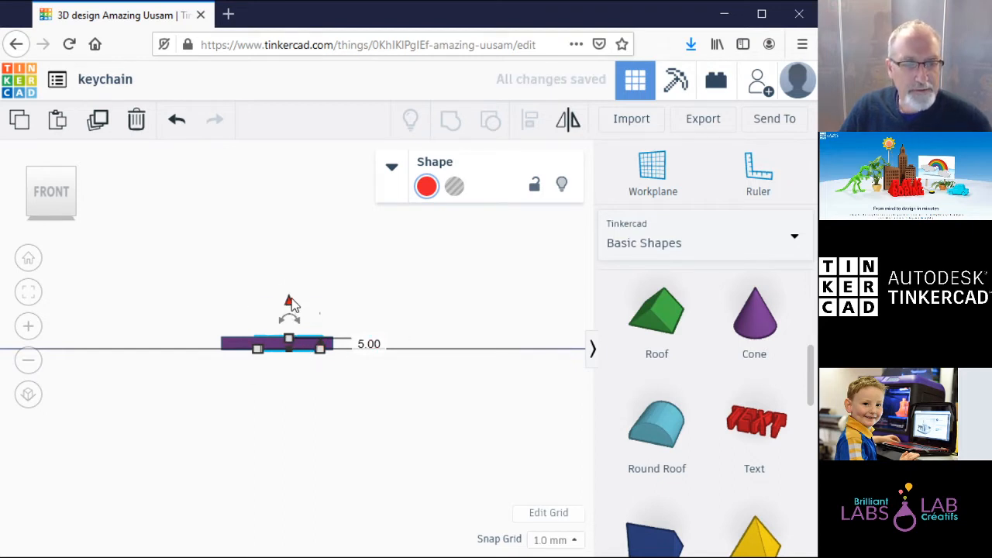
left_click_drag(290, 302, 293, 289)
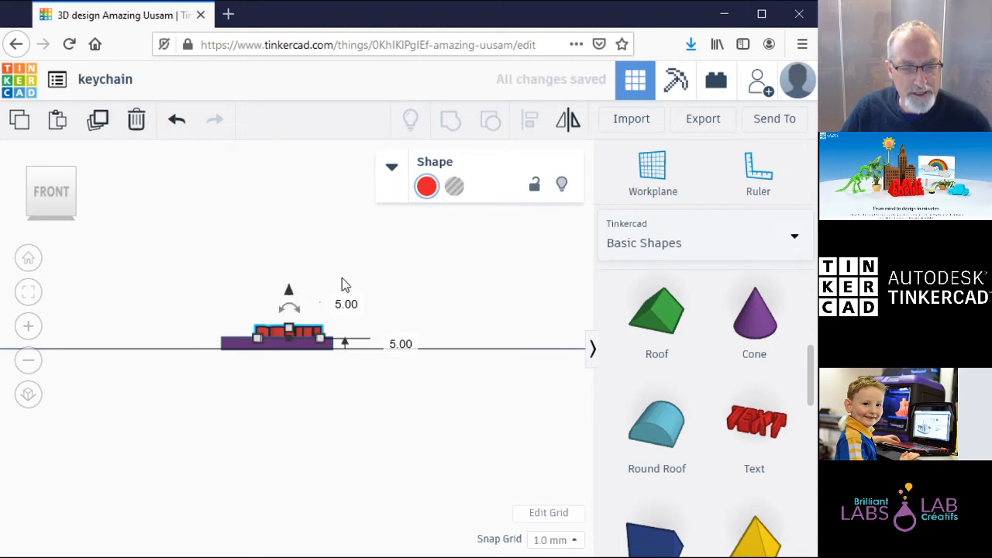
left_click(345, 286)
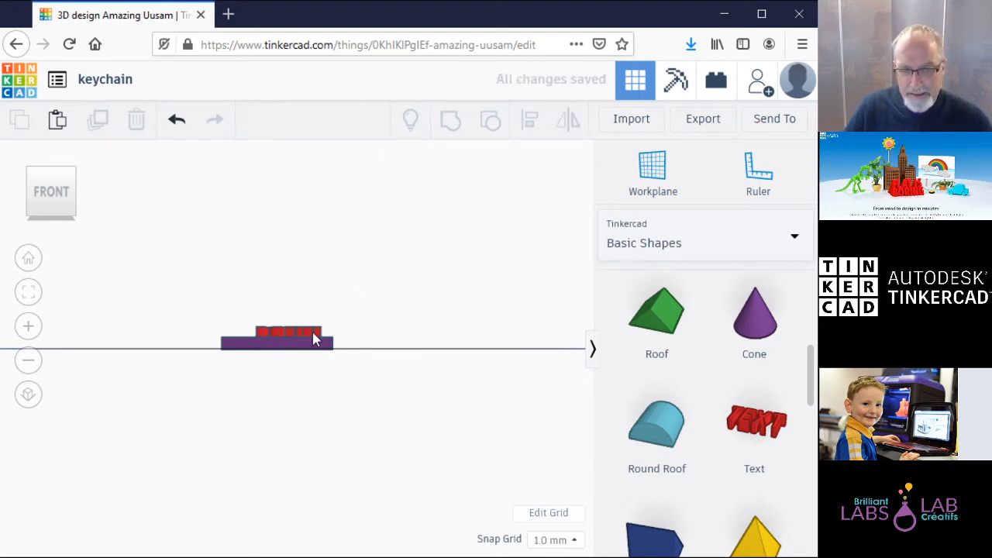
Step: Rotate the view from below and the front back to the angled overhead perspective
left_click(51, 216)
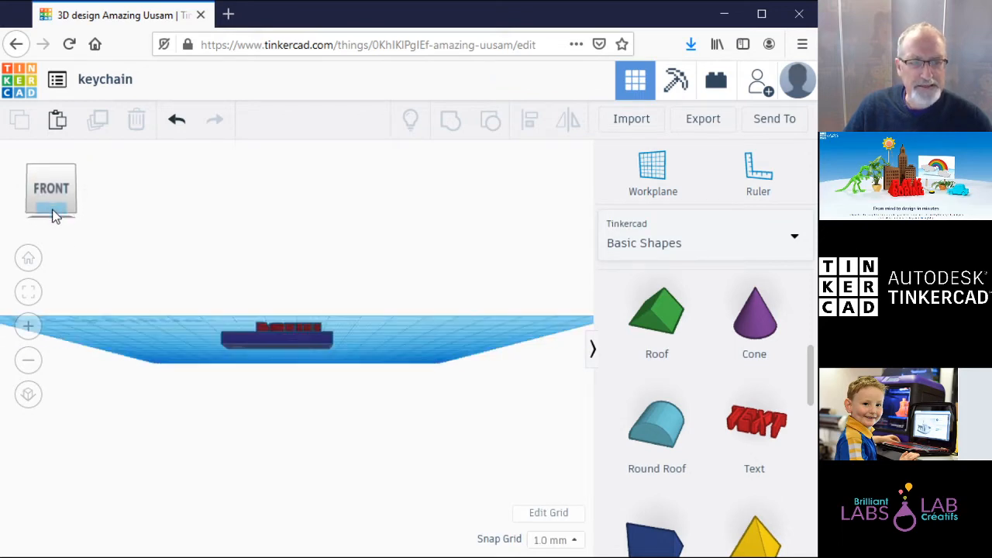
left_click(51, 166)
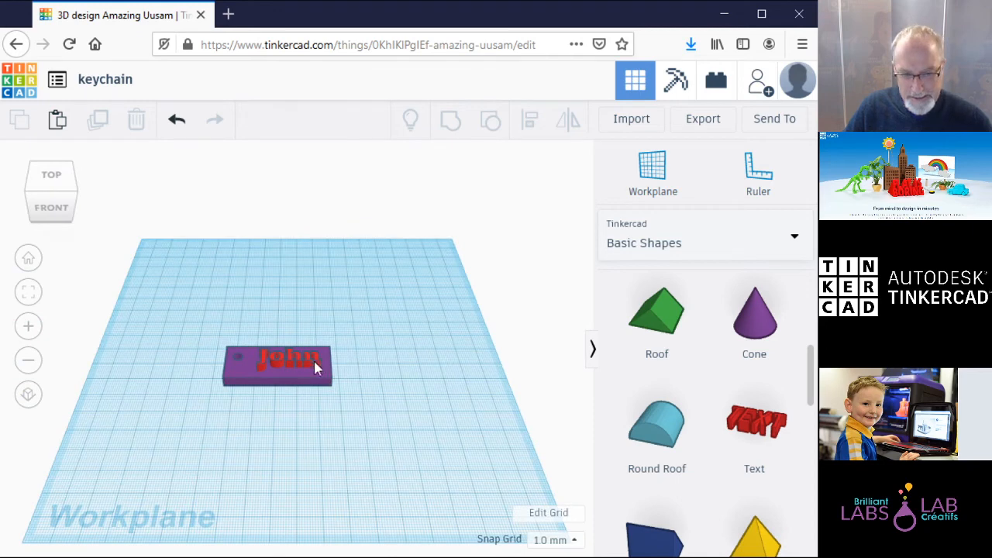
left_click(51, 207)
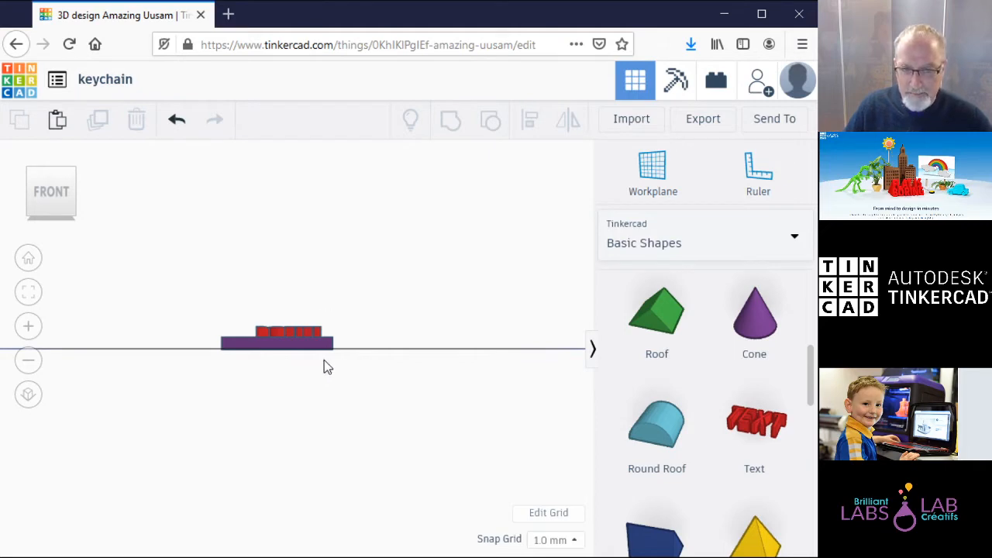
left_click(51, 180)
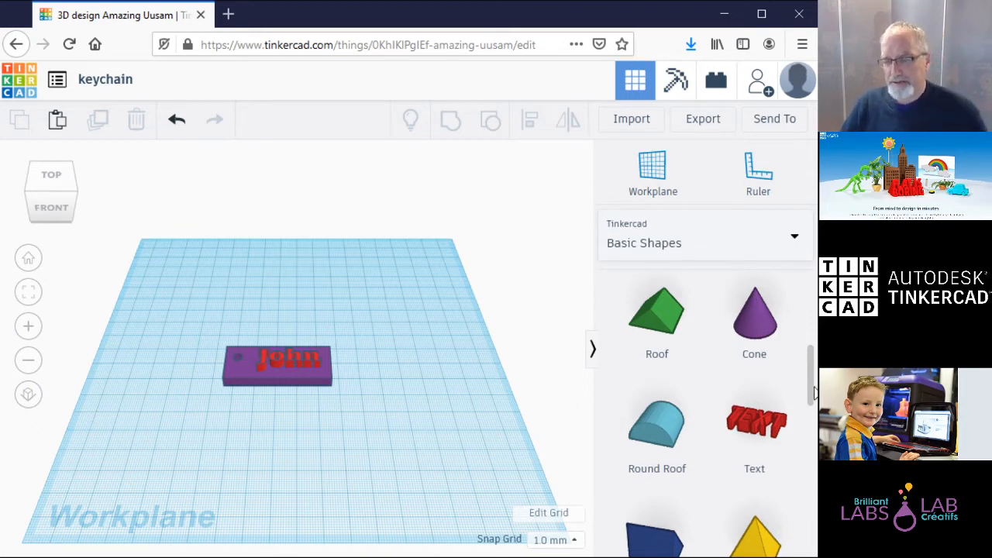
Step: Add a Heart shape to the workplane and resize it to 5 × 5 mm
left_click_drag(814, 392, 814, 487)
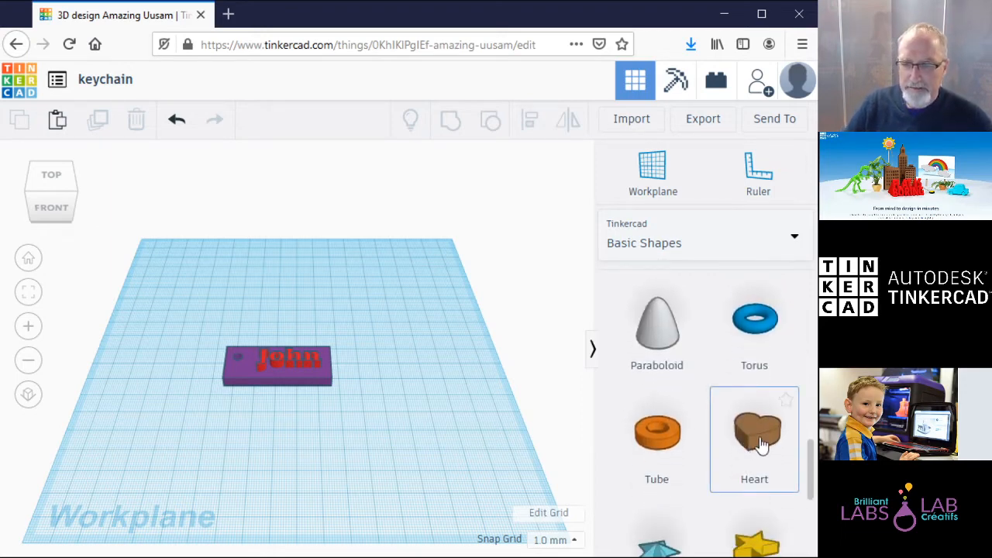
left_click_drag(761, 444, 421, 407)
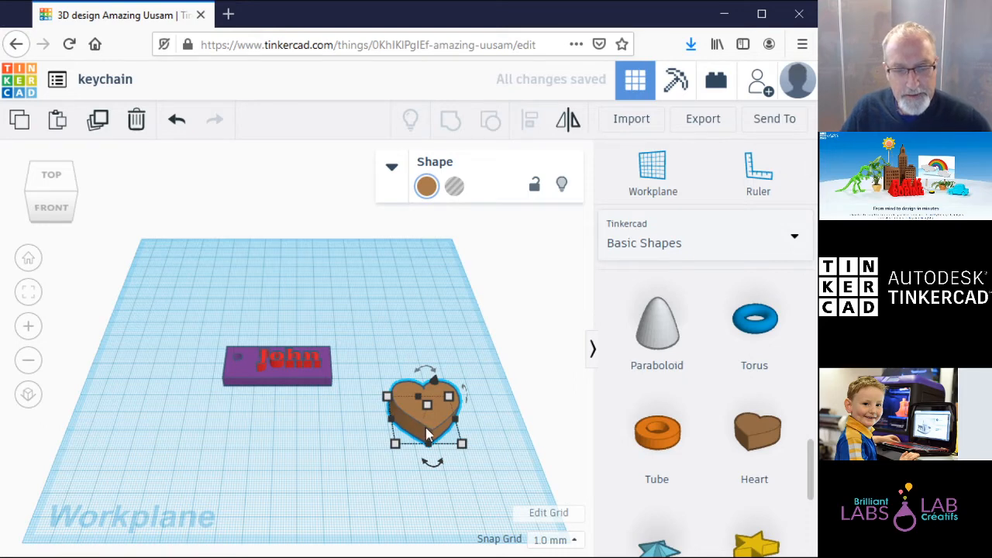
mouse_move(462, 443)
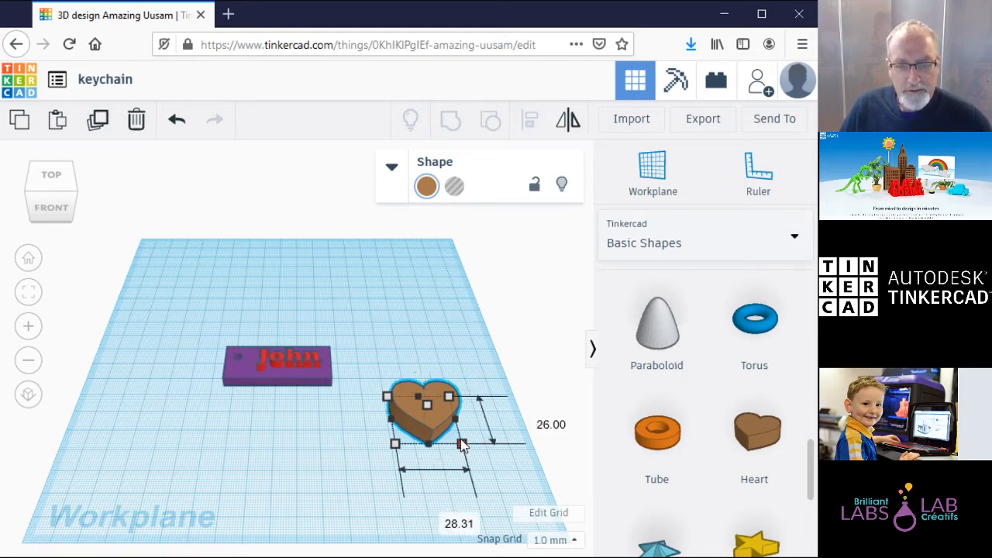
left_click(545, 426)
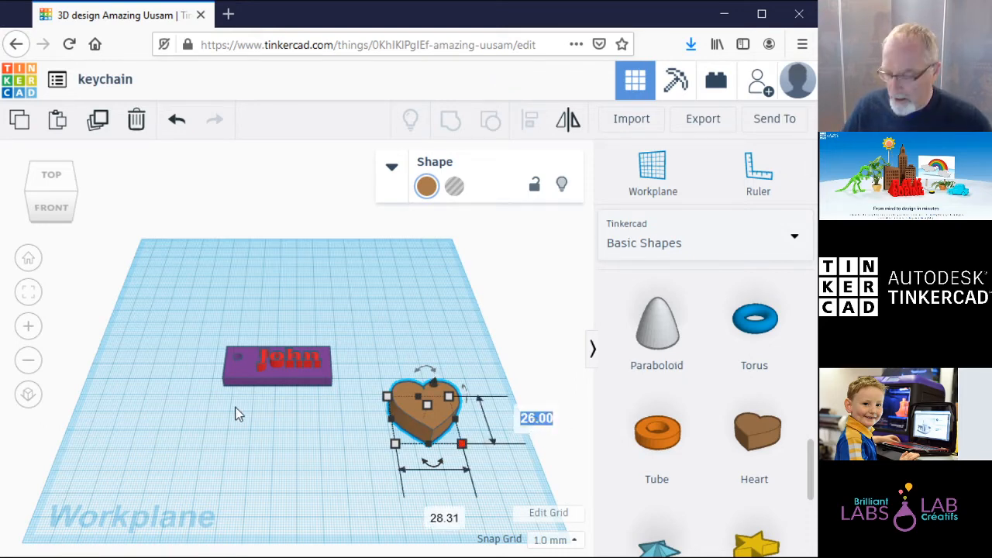
type("5")
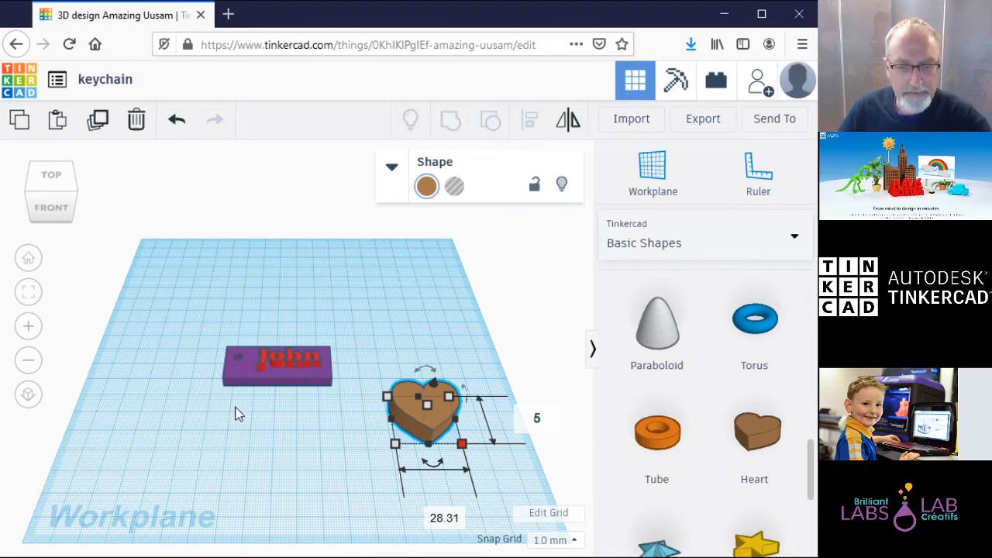
key("Tab")
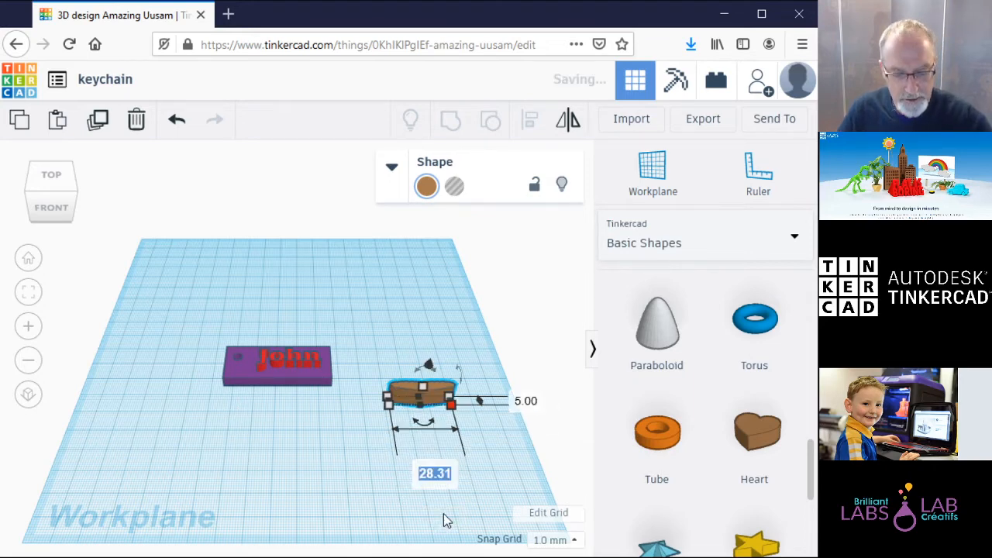
type("5")
key("Return")
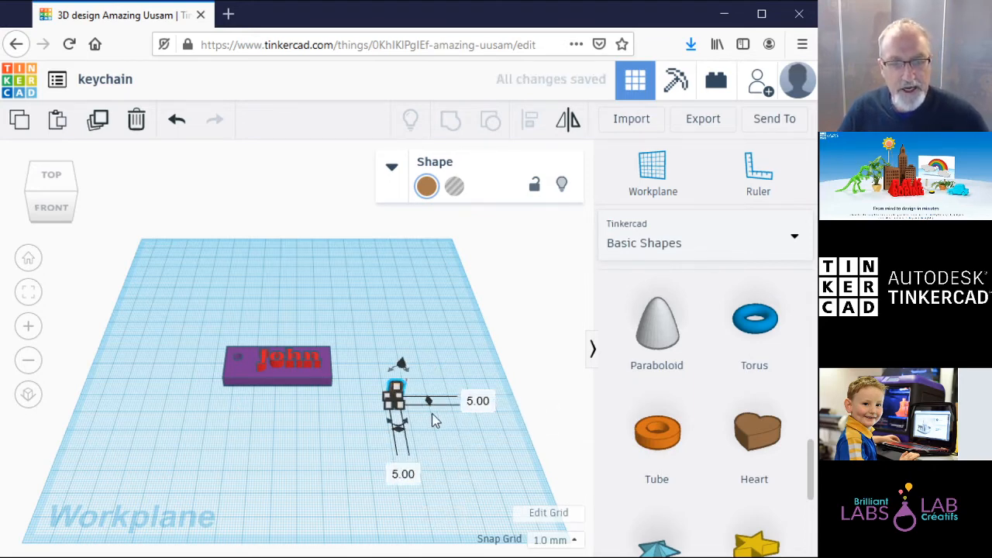
Step: Move the small heart onto the keychain beside the name lettering
left_click(448, 365)
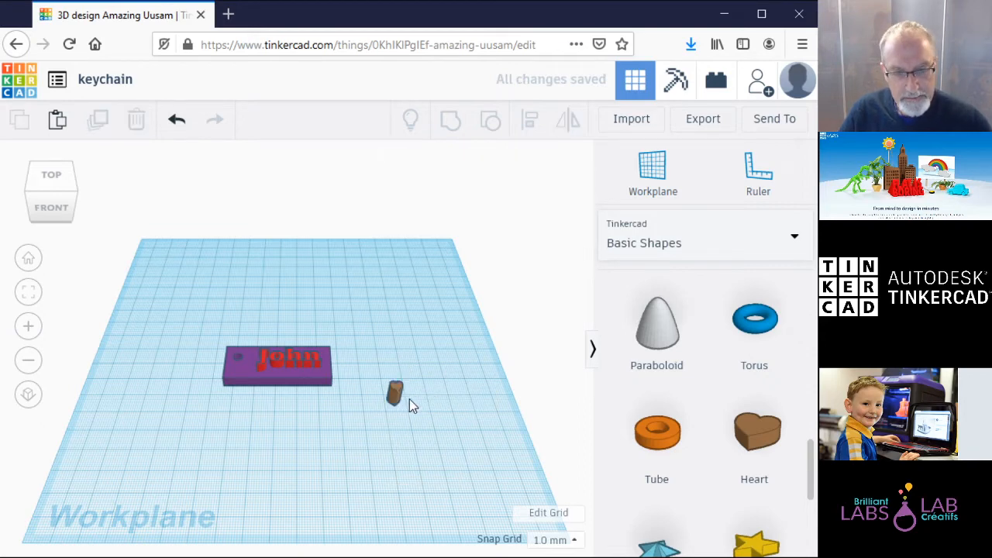
left_click_drag(396, 396, 235, 372)
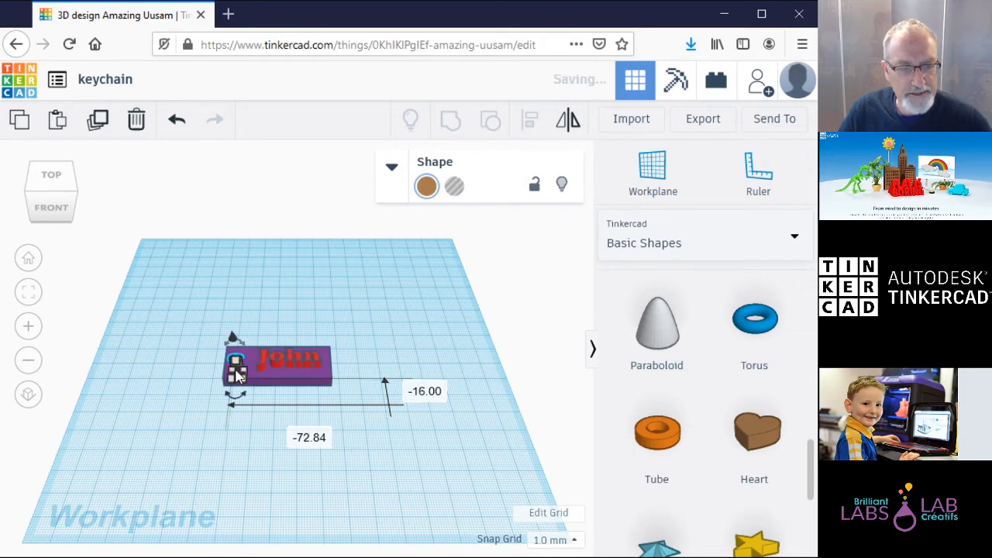
left_click(476, 460)
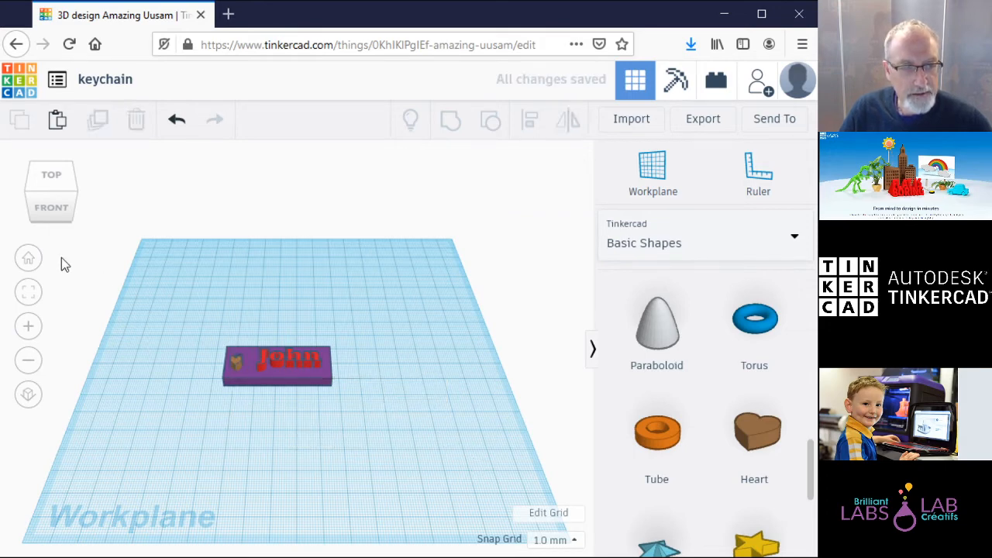
Step: Check the keychain from the top, then box-select the slab, 'John' text and heart
left_click(51, 177)
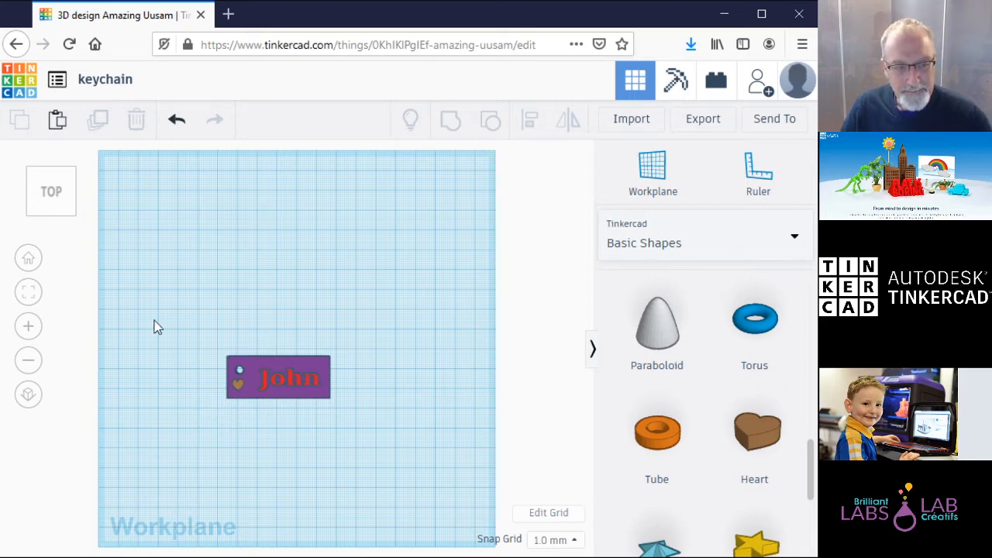
left_click(52, 213)
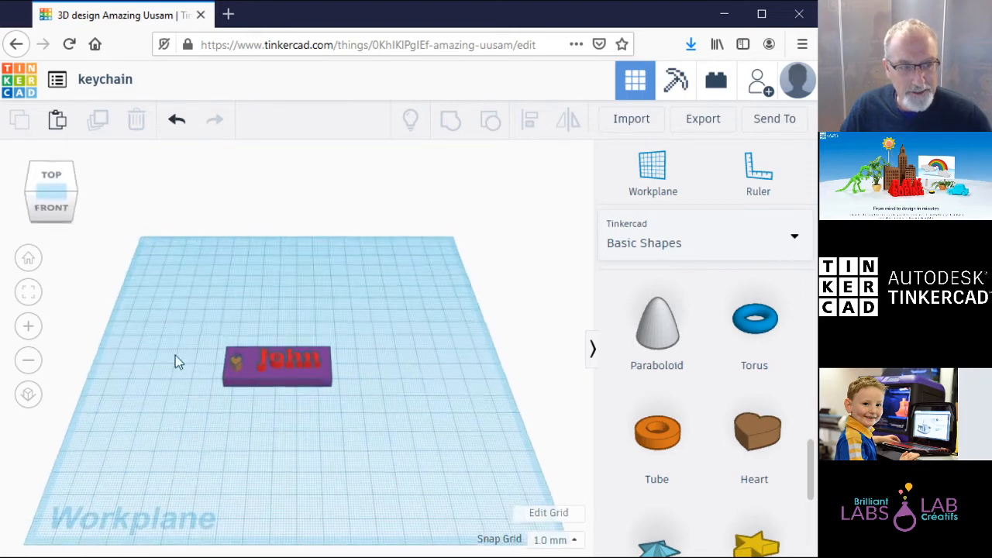
left_click_drag(195, 353, 380, 426)
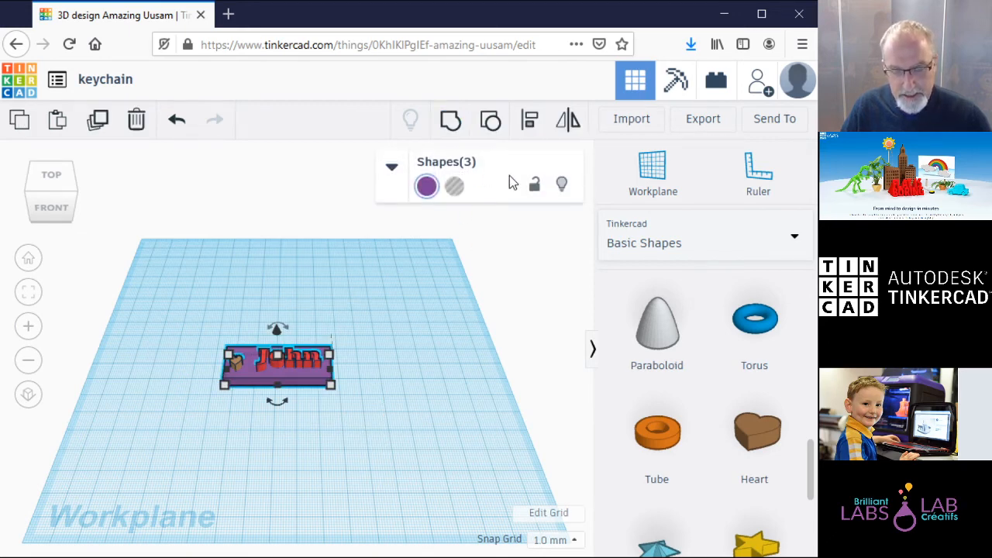
Step: Group the three parts into one purple shape, check its views, and open the .STL export
left_click(454, 124)
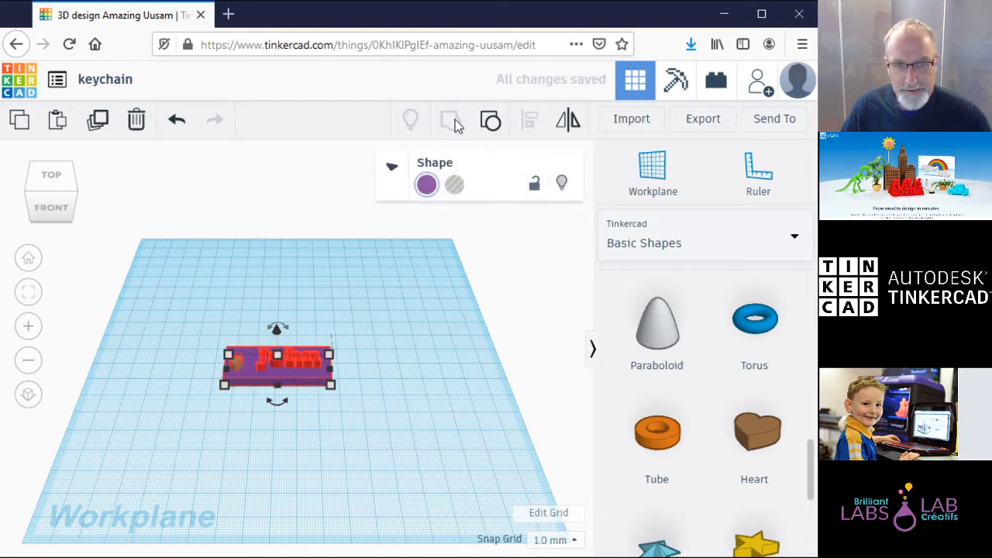
left_click(422, 367)
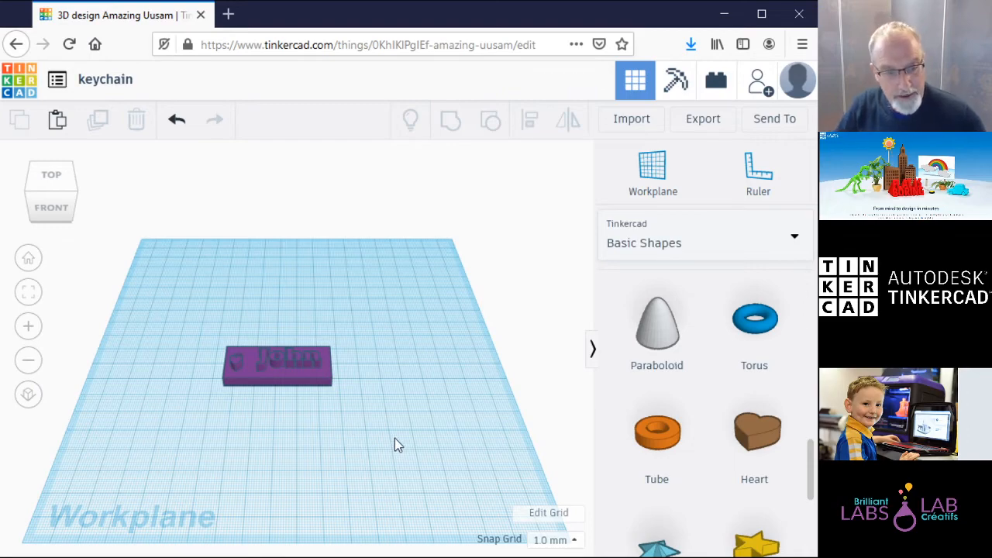
left_click(55, 217)
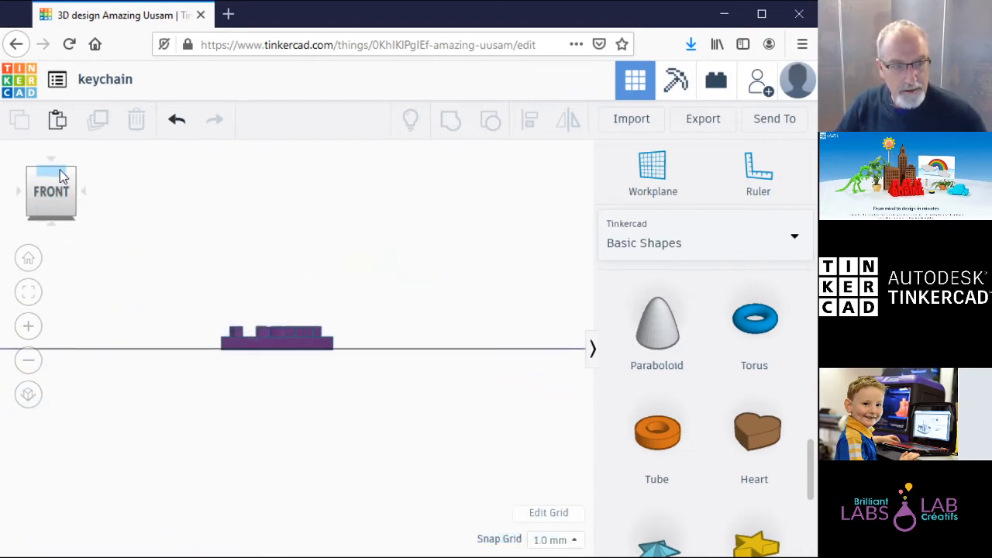
left_click(62, 177)
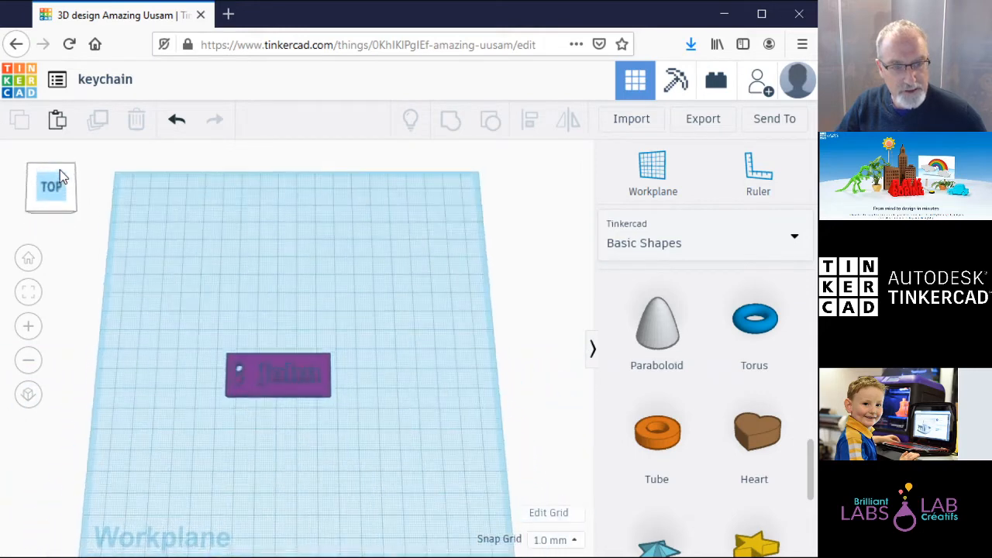
left_click(61, 212)
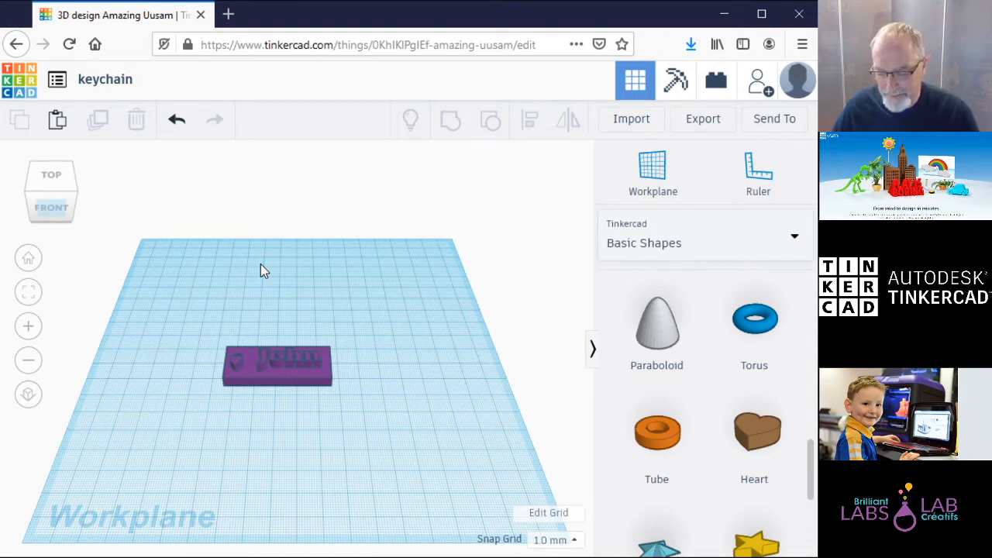
left_click(699, 122)
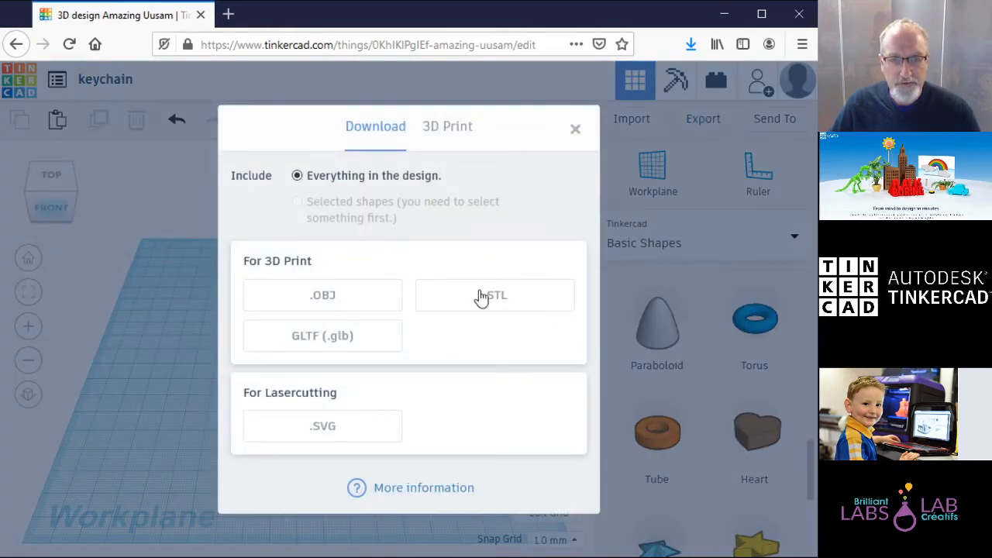
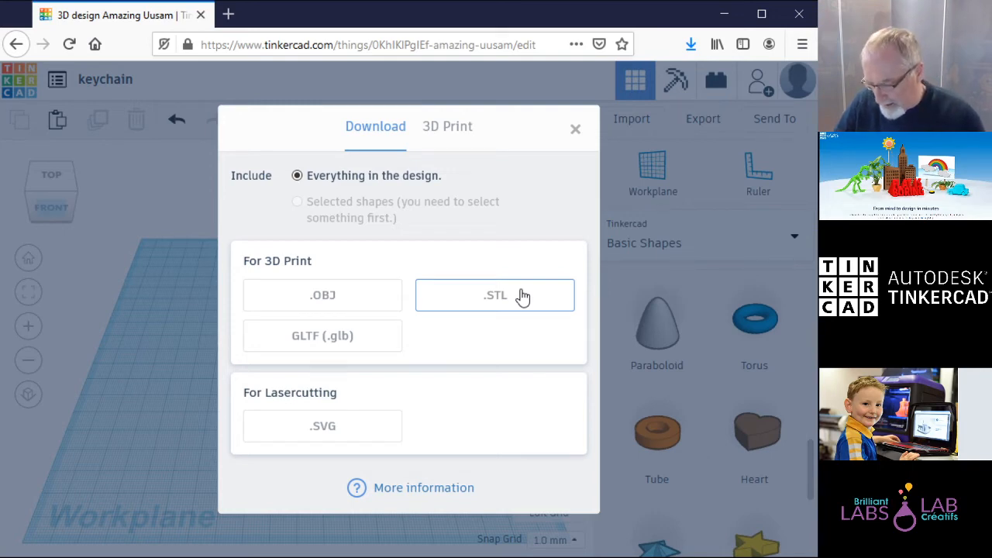
Step: Download the keychain as an .STL file, confirm it in Downloads, and open the Send options
left_click(500, 298)
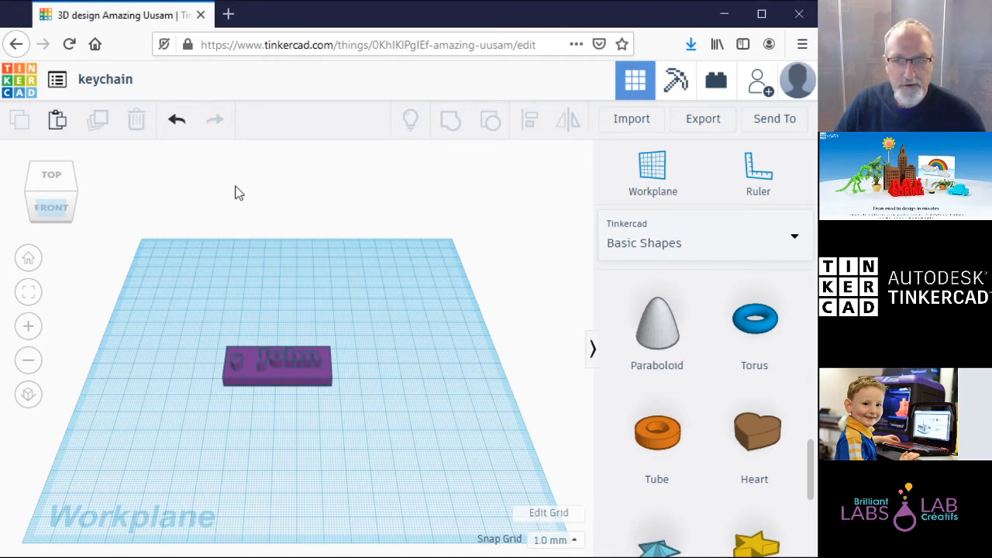
left_click(693, 49)
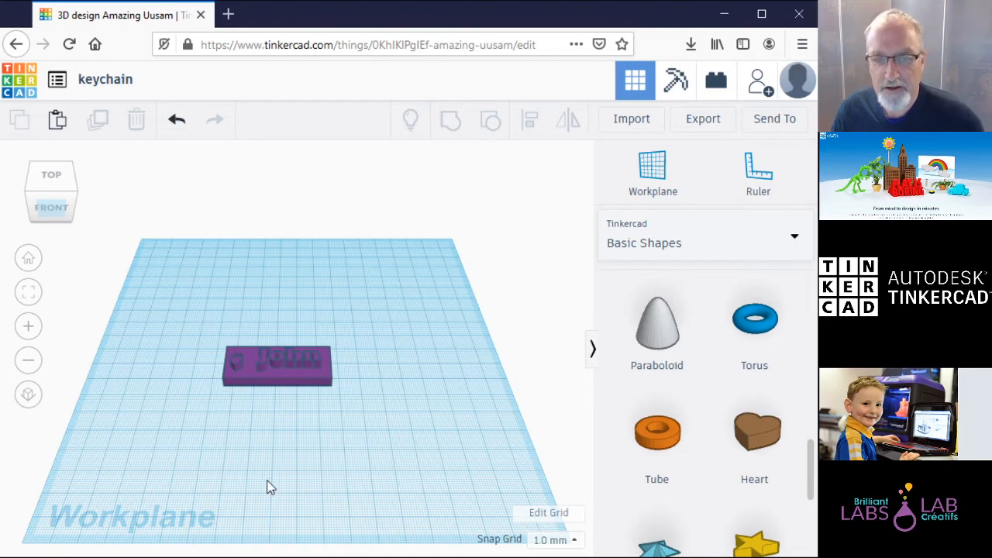
left_click(784, 119)
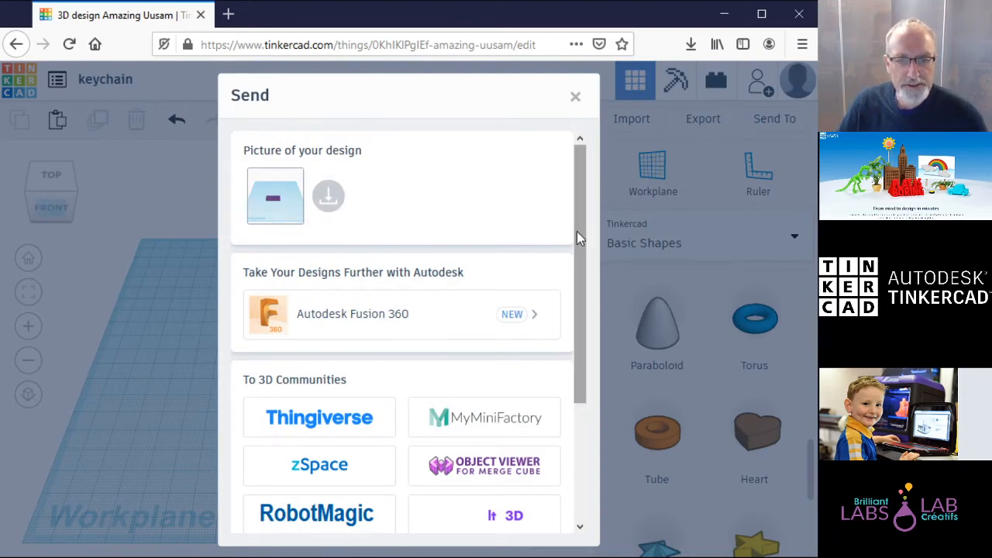
Step: Scroll through the Send To destinations and close the dialog
left_click_drag(583, 229, 590, 394)
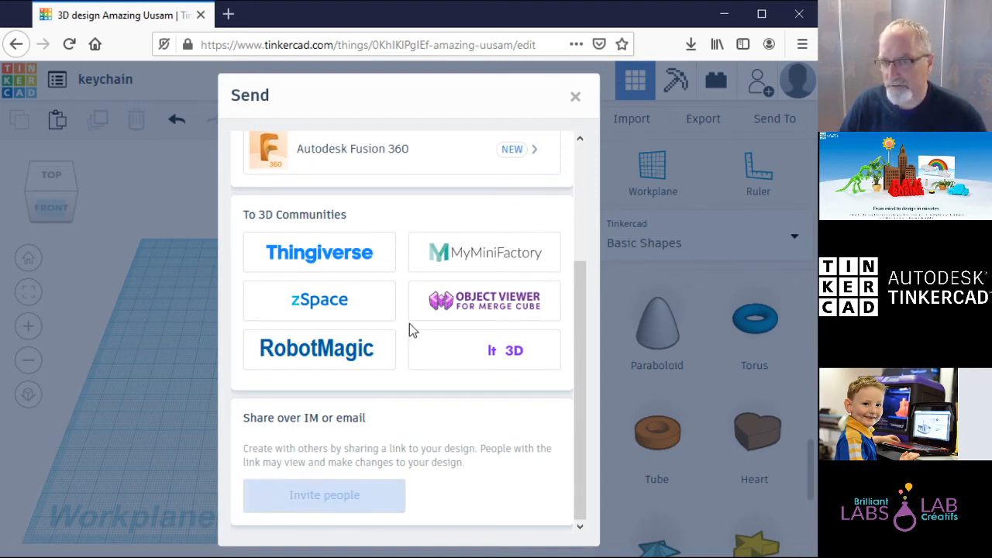
left_click(576, 99)
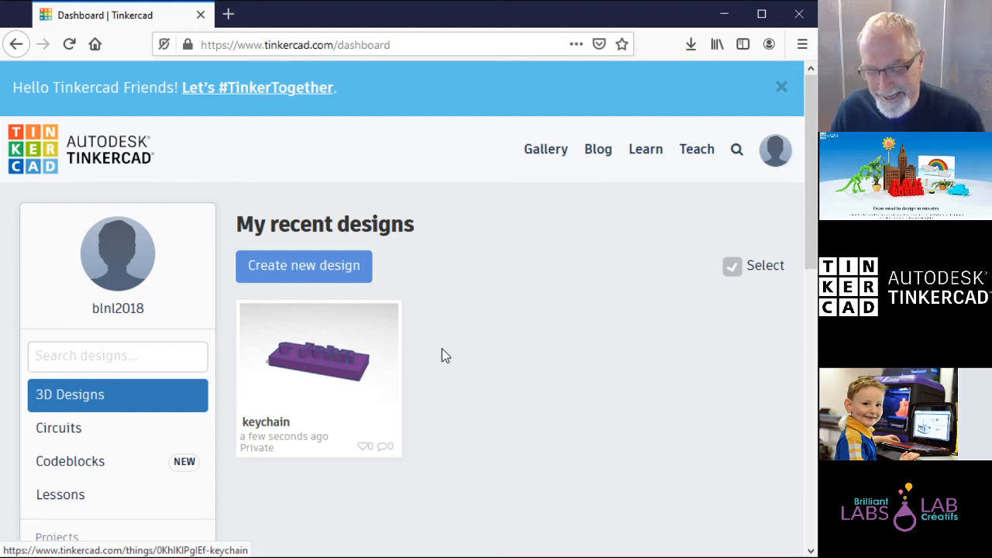
Step: Preview the keychain design's details, close them, and switch to the Codeblocks list
mouse_move(344, 394)
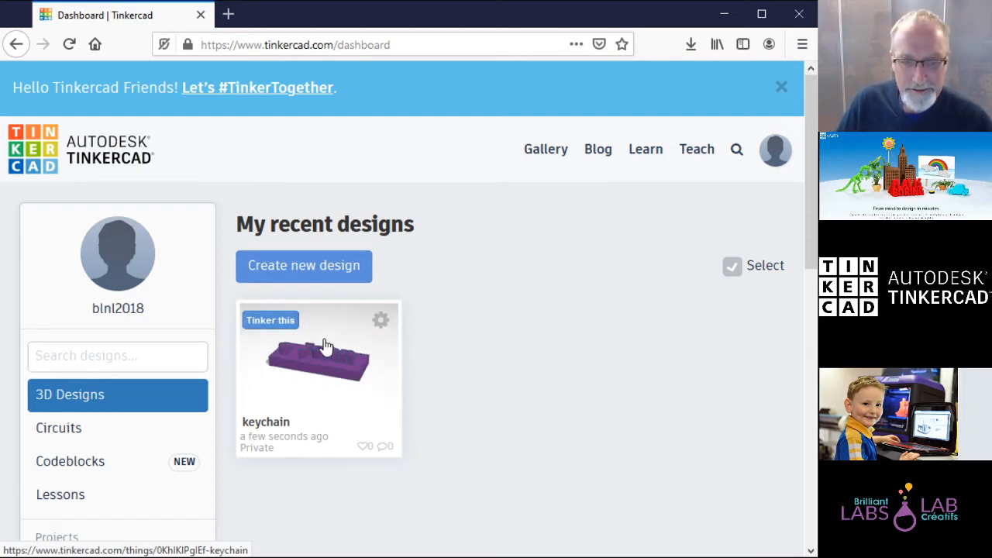
left_click(335, 371)
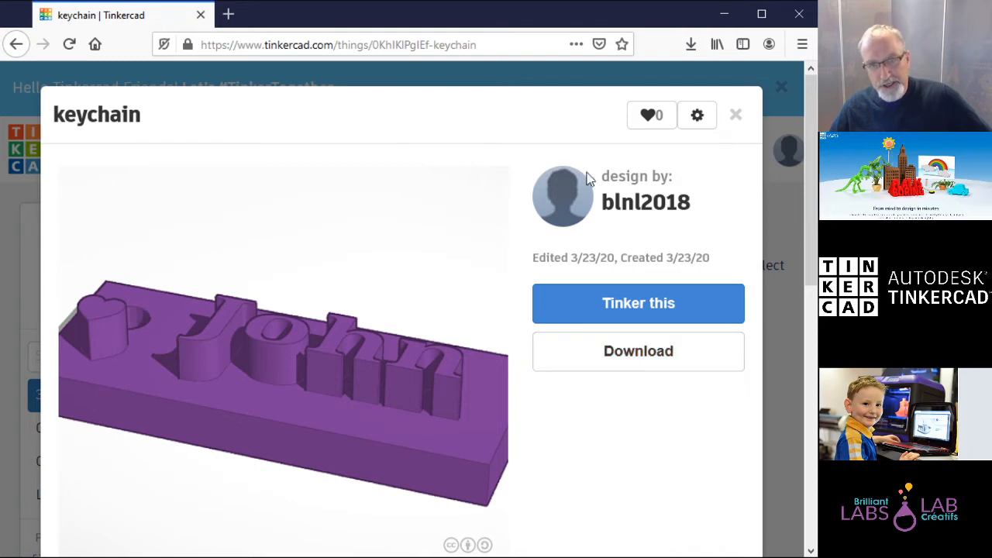
left_click(738, 116)
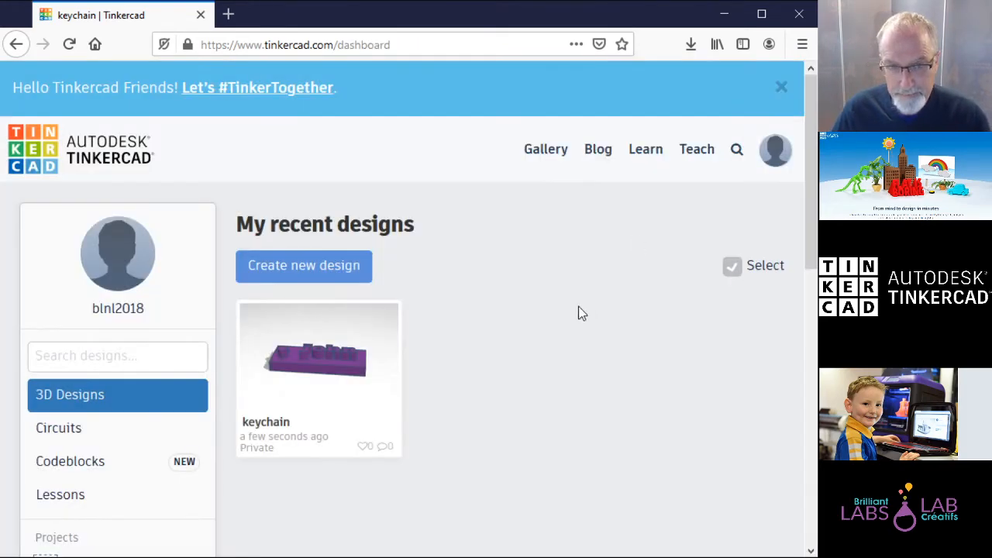
mouse_move(290, 385)
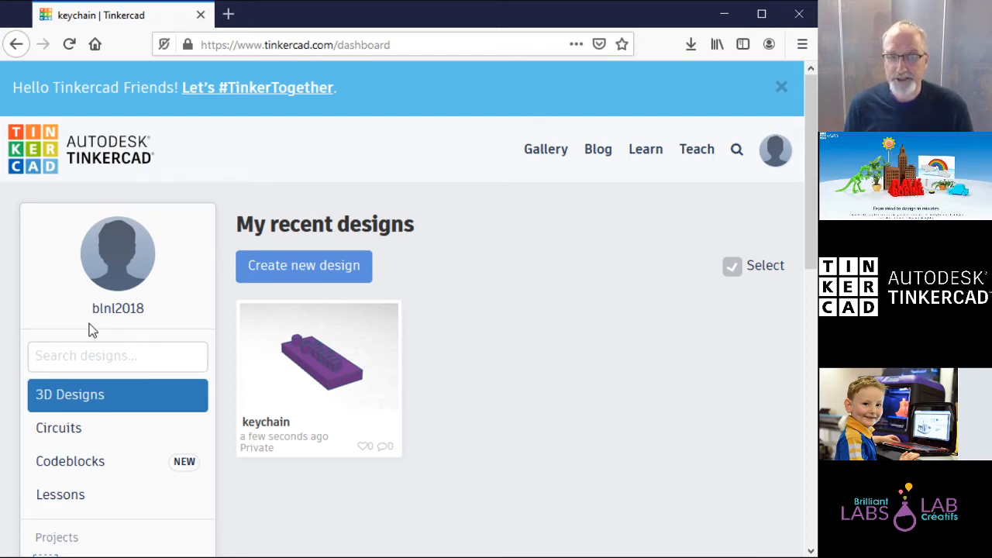
left_click(128, 470)
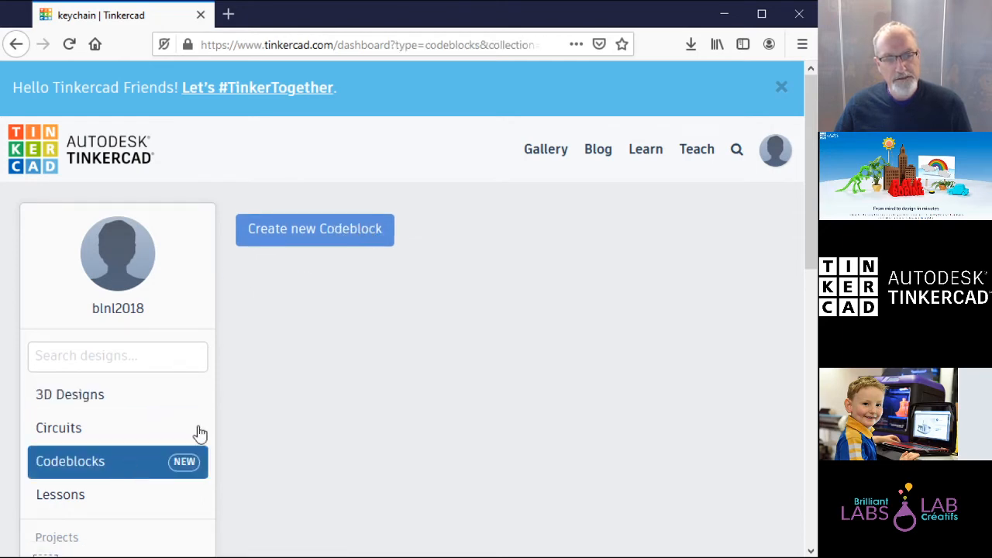
Step: Browse the Create new Codeblock designs and start a blank New Design
left_click(363, 233)
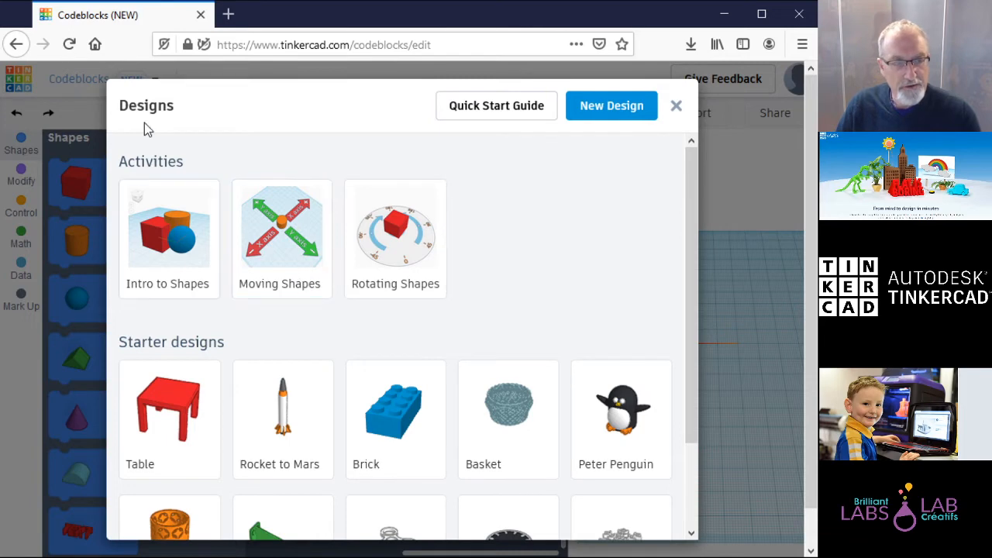
scroll(283, 403, "down", 3)
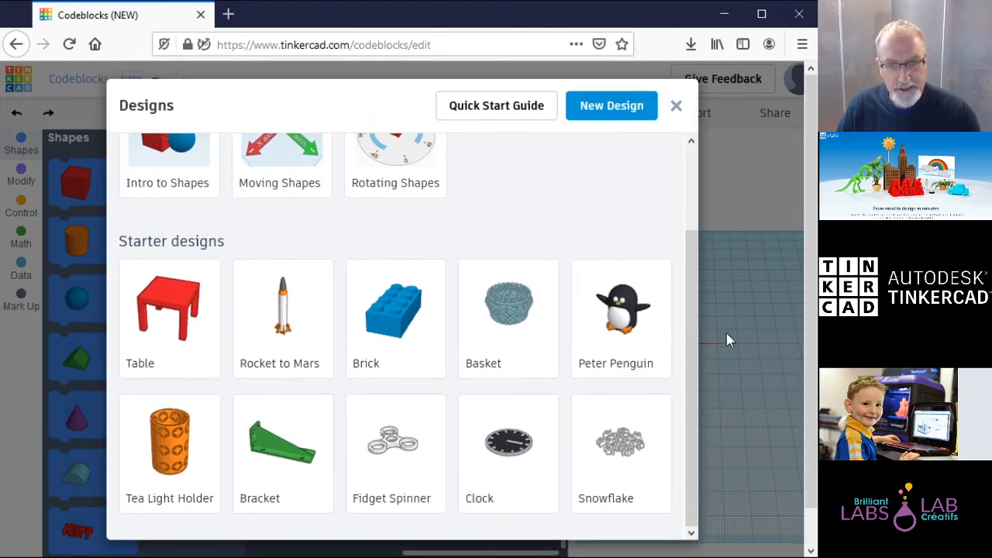
scroll(690, 279, "up", 3)
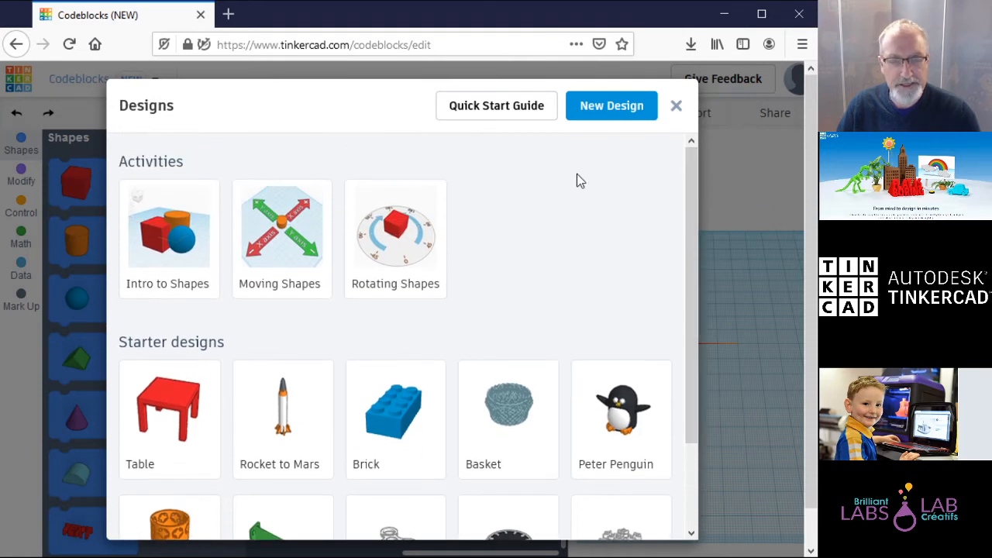
left_click(627, 109)
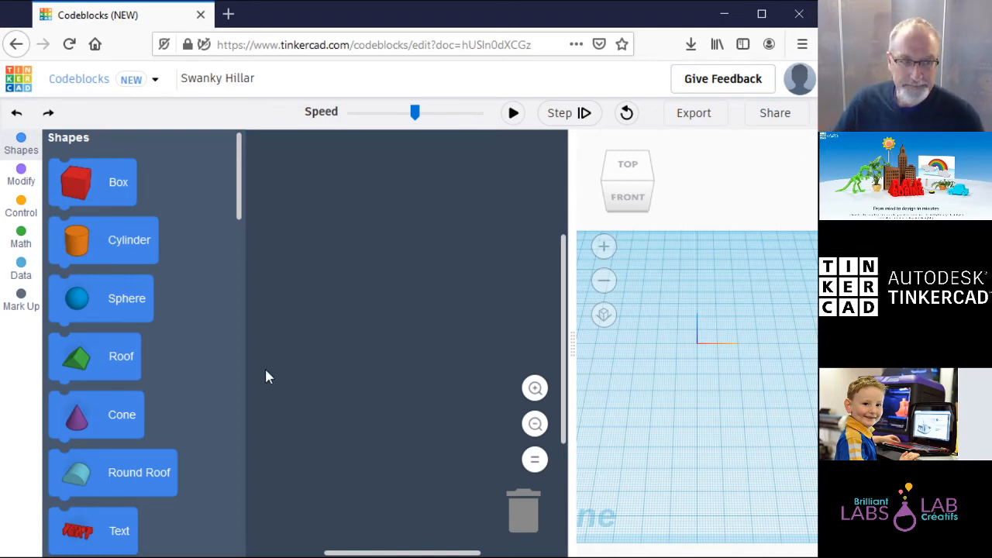
mouse_move(240, 189)
left_mouse_down()
mouse_move(244, 232)
mouse_move(242, 172)
left_mouse_up()
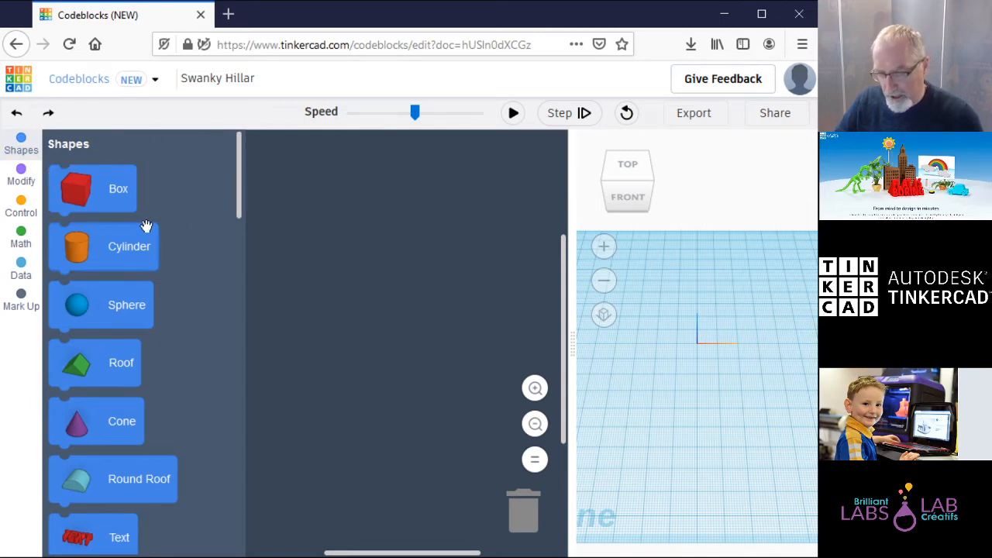
left_click(30, 180)
left_click(26, 203)
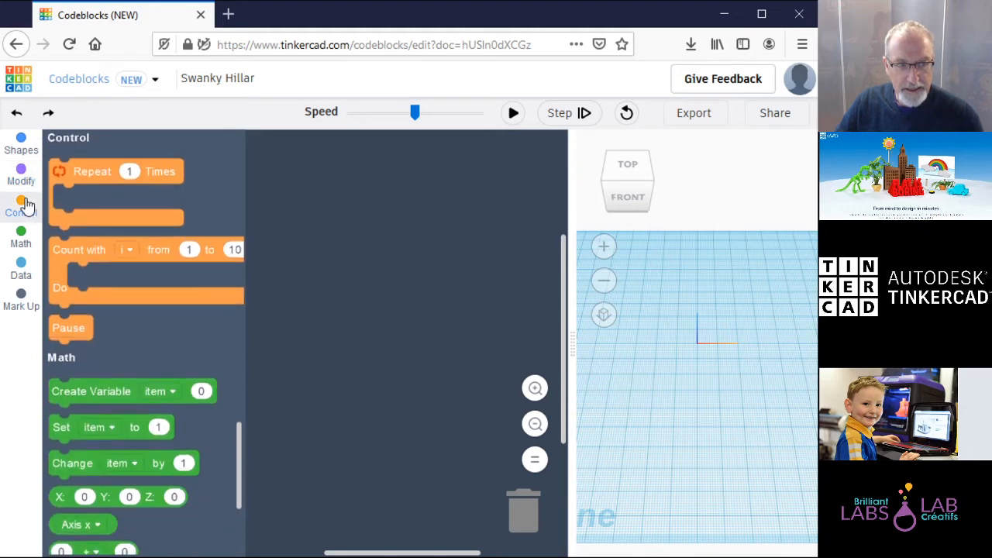
left_click(25, 243)
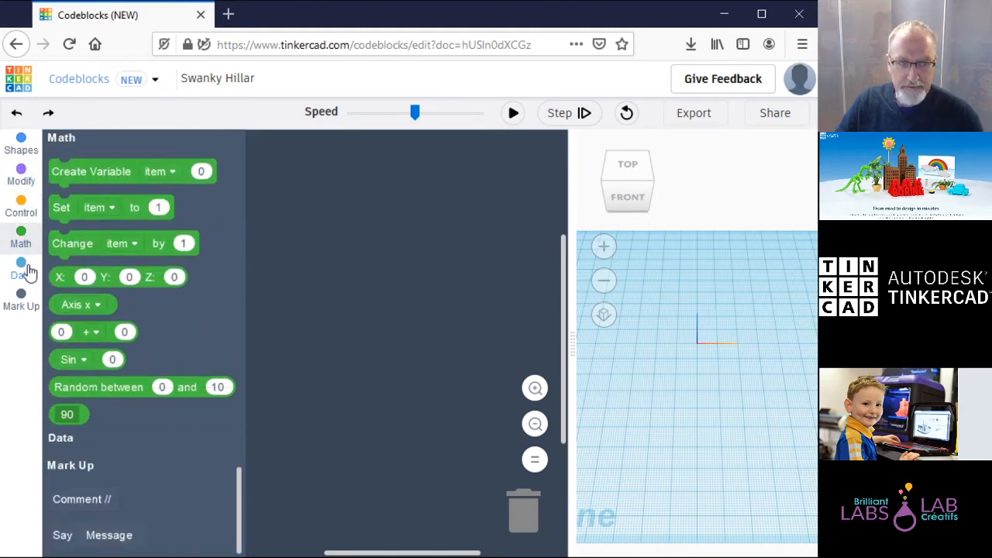
left_click(28, 272)
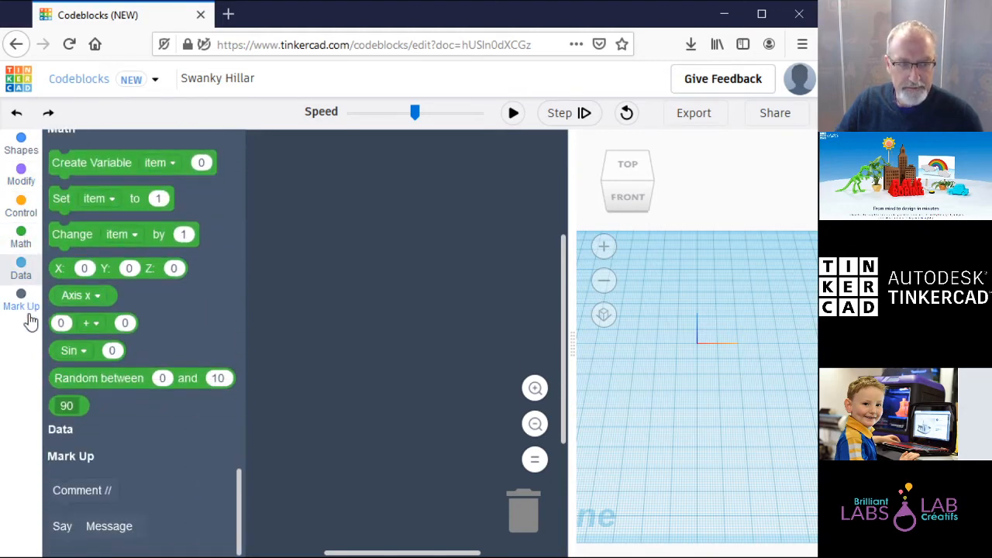
left_click(27, 303)
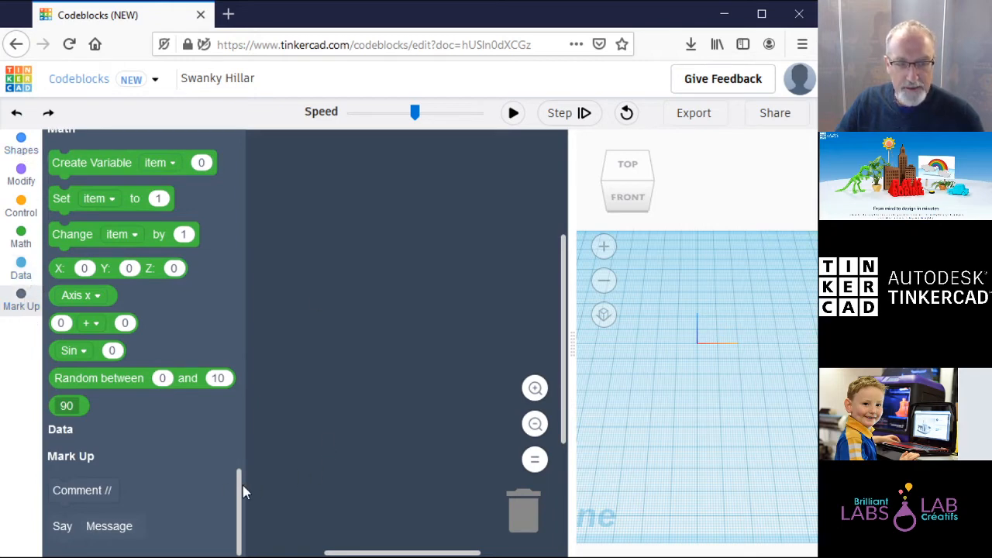
left_click(21, 143)
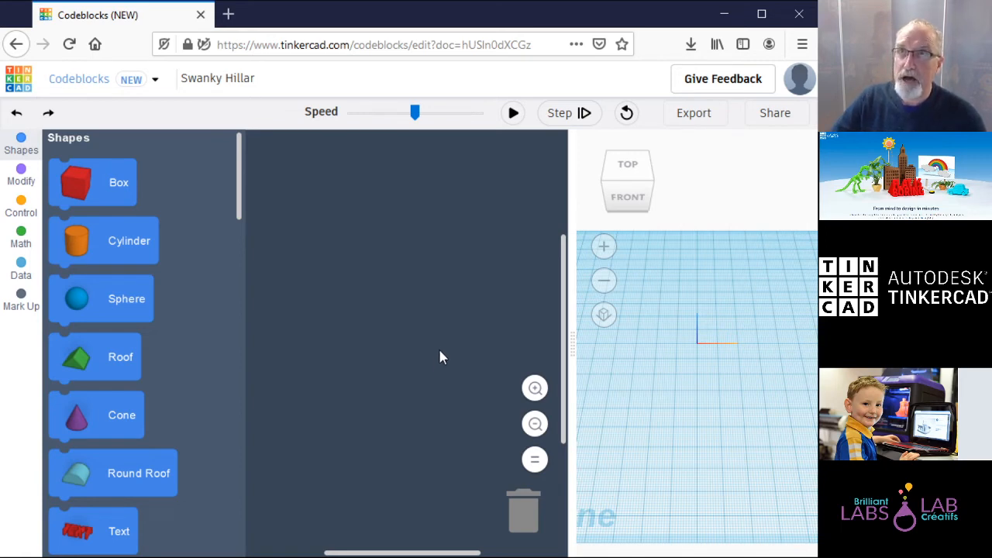
Step: Build a Create New Object block with a Box attached and expand the box's settings
left_click(21, 179)
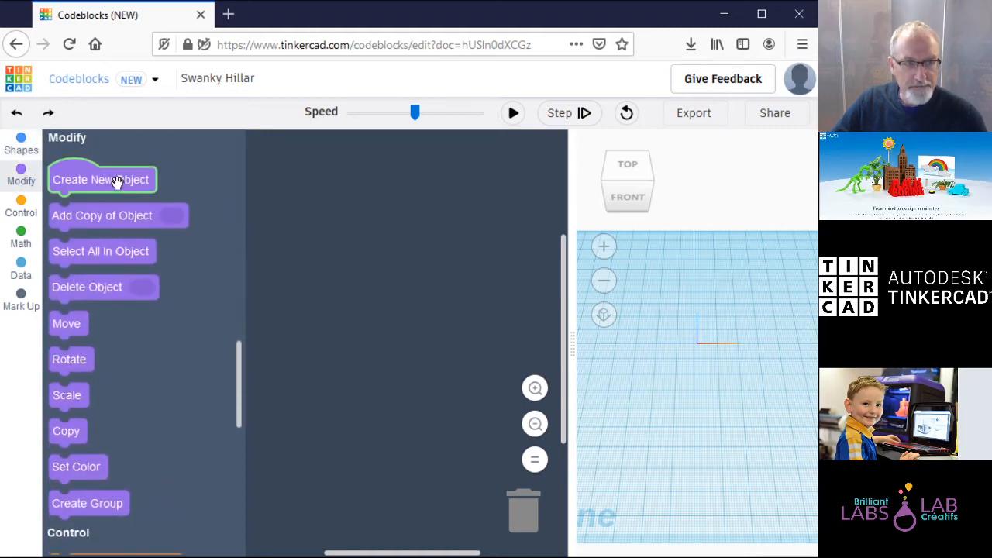
left_click_drag(116, 182, 428, 247)
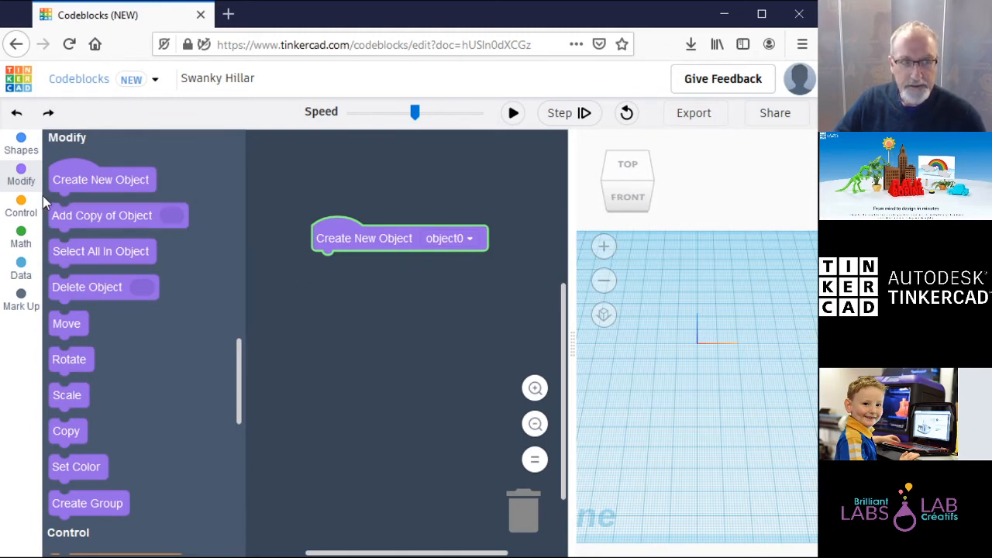
left_click(21, 146)
left_click_drag(113, 177, 417, 276)
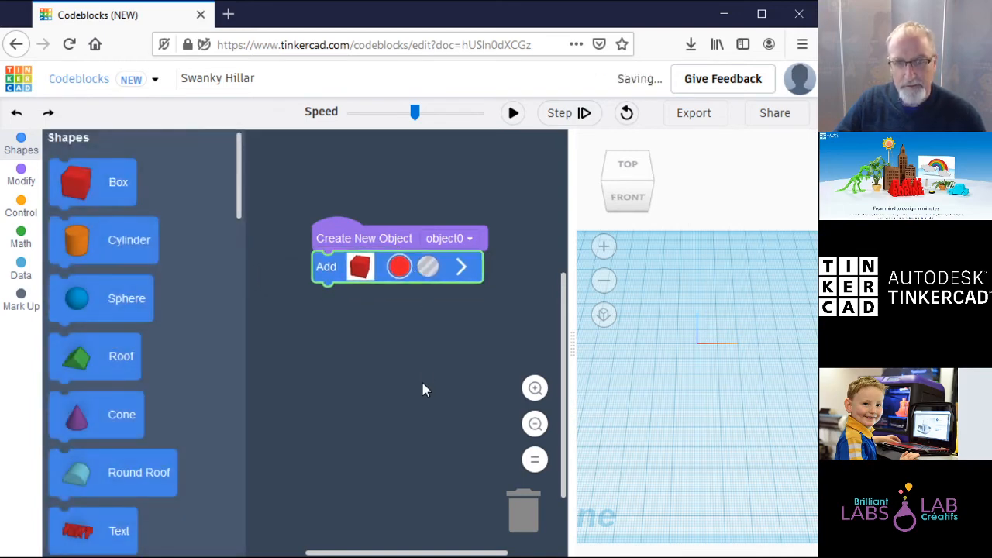
left_click(461, 268)
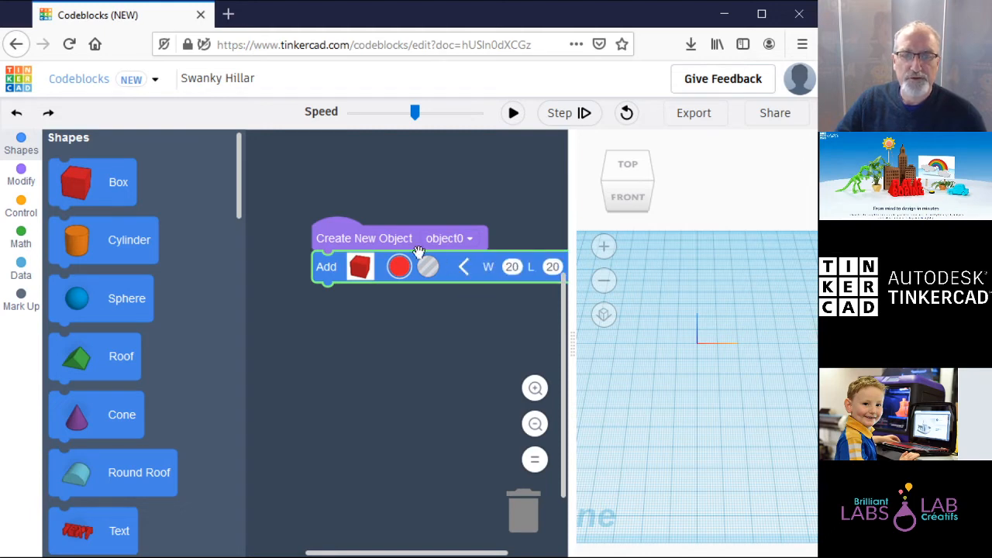
left_click_drag(323, 229, 285, 229)
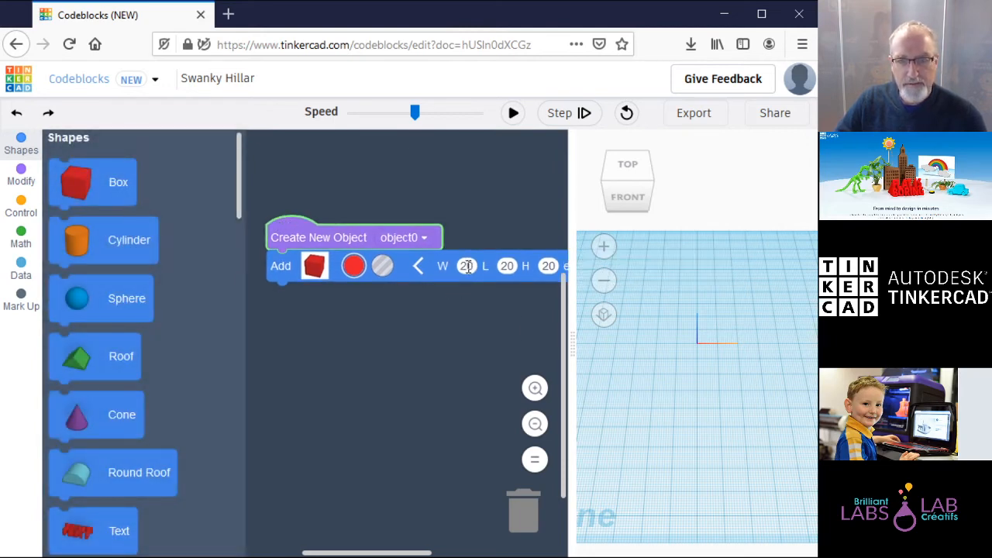
Step: Size the box to W 20, L 50 and H 5
left_click(468, 265)
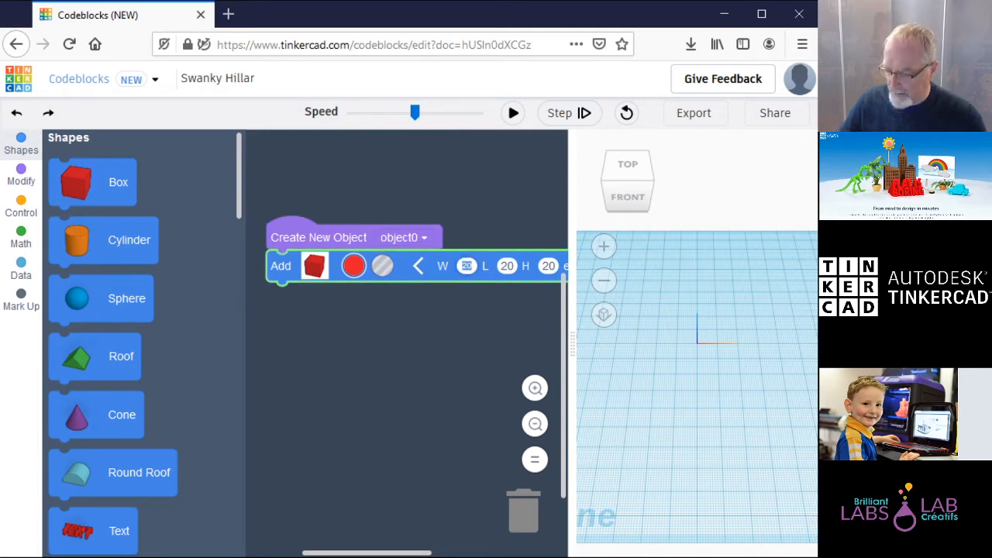
type("50")
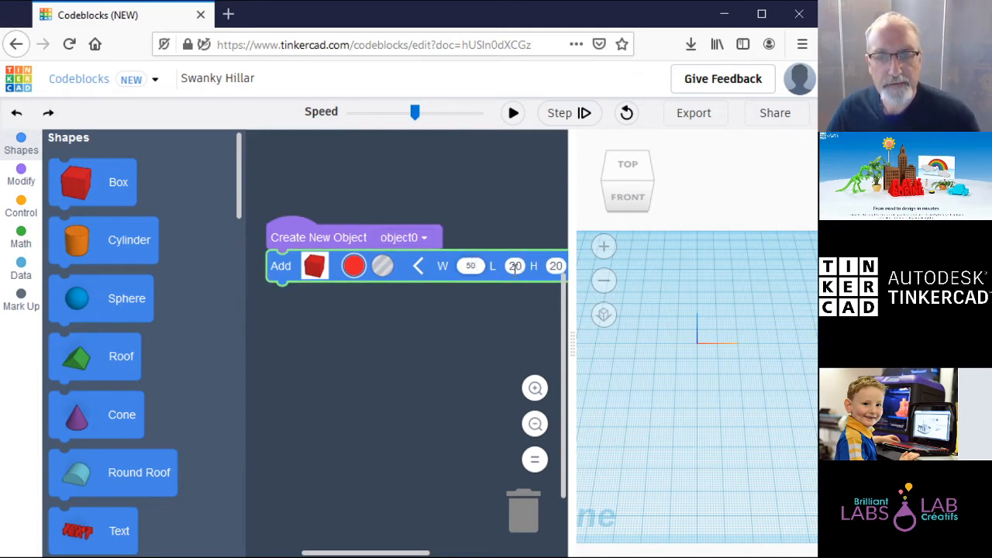
left_click_drag(481, 265, 447, 266)
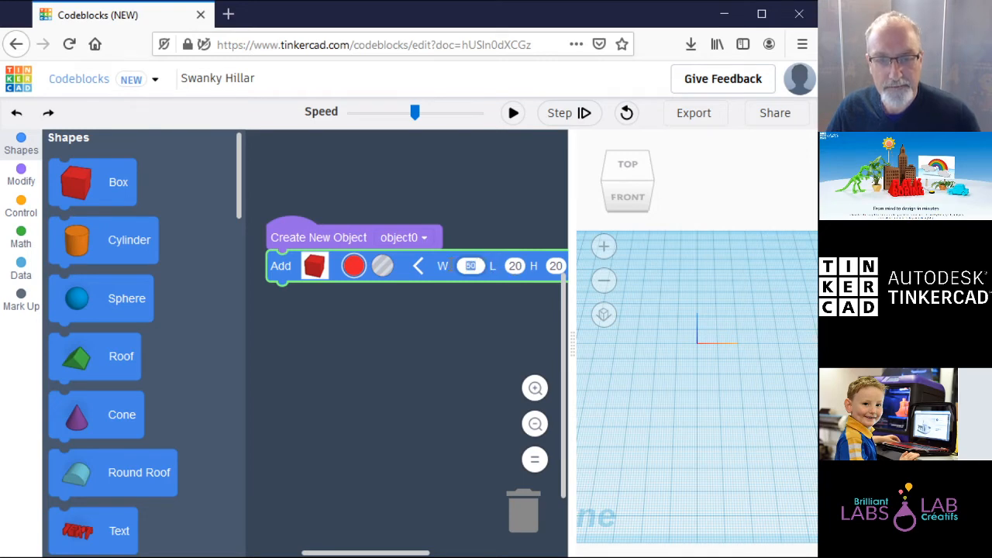
type("20")
left_click(515, 266)
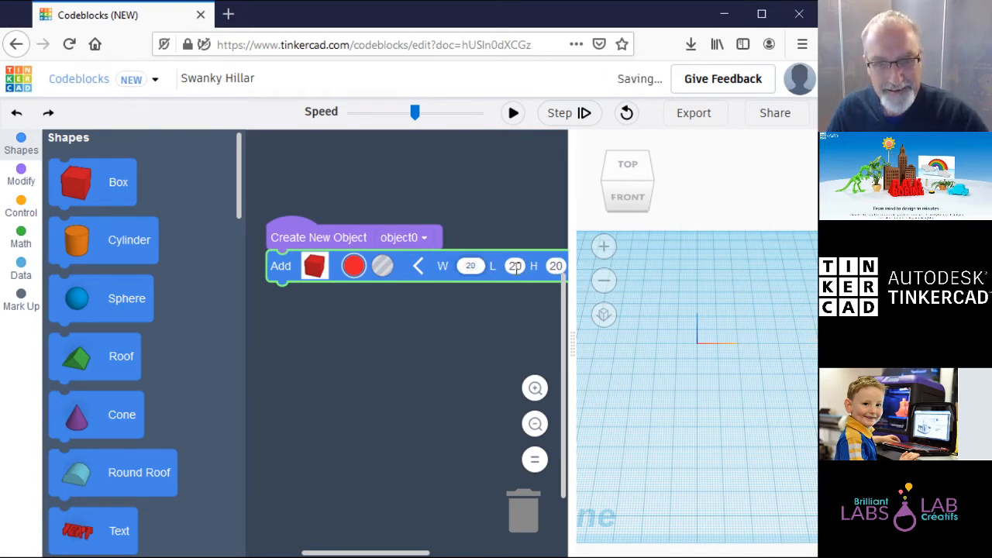
key("BackSpace")
type("50")
left_click(563, 266)
left_click_drag(341, 238, 326, 236)
left_click_drag(571, 348, 647, 344)
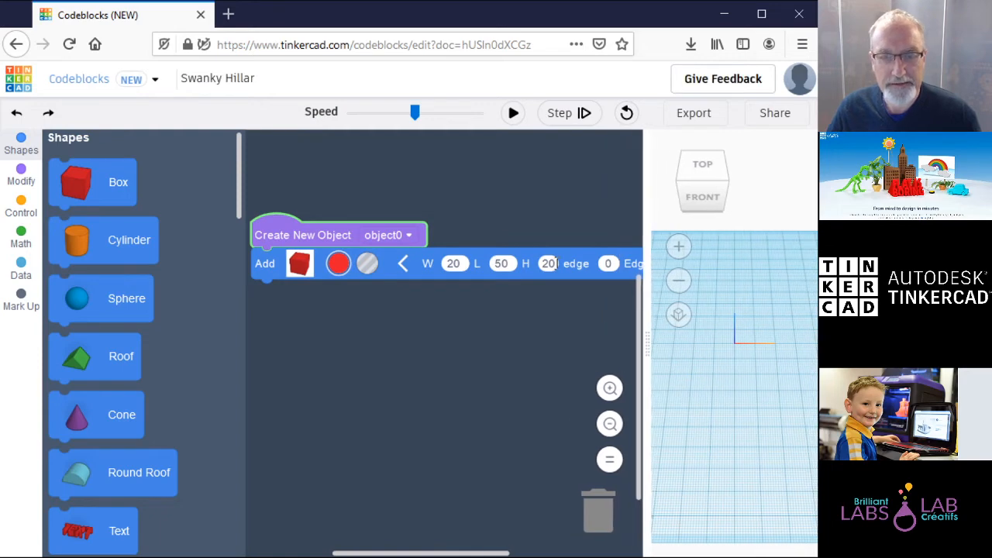
left_click(555, 264)
type("5")
left_click(532, 342)
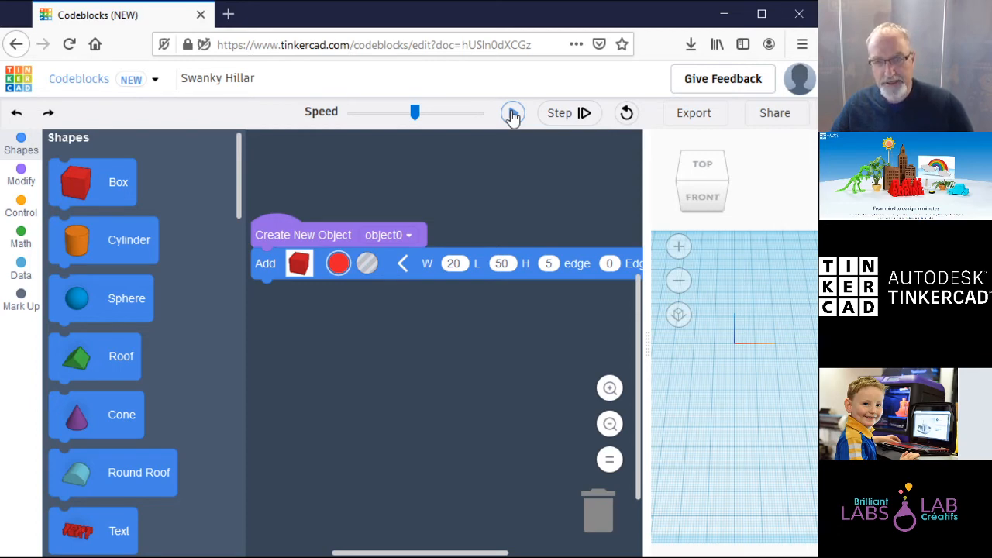
Step: Add a Rotate block after the box turning it 90 degrees around Axis z, and run it
left_click(512, 115)
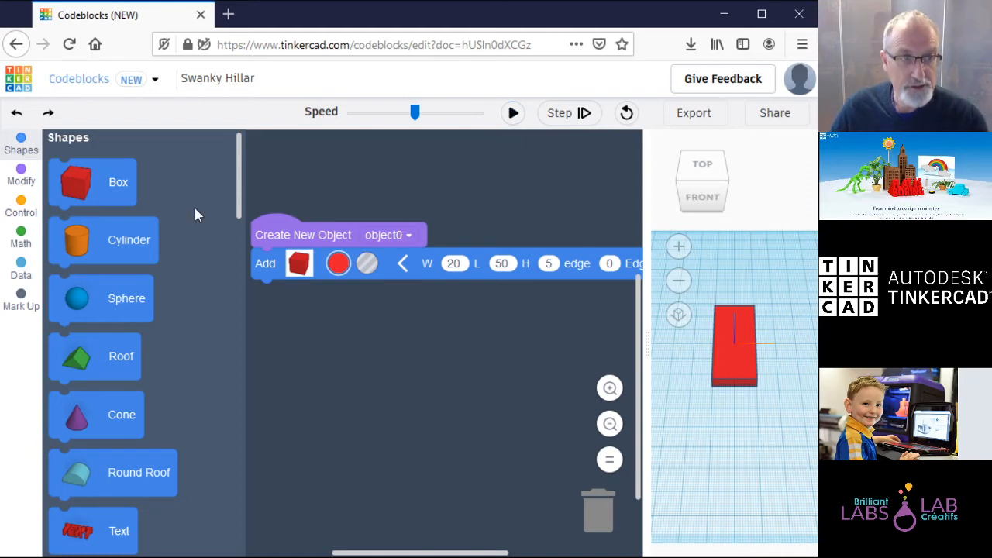
left_click(23, 176)
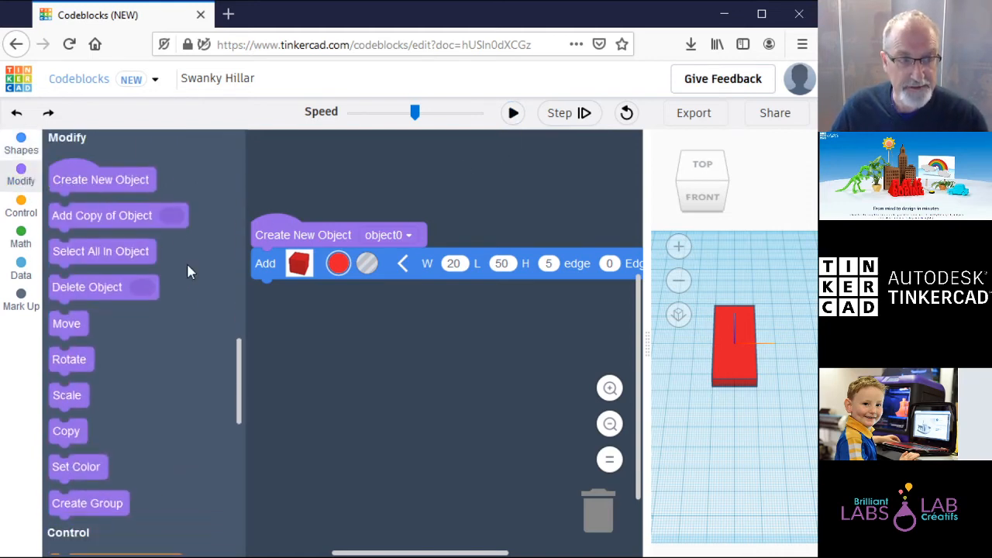
left_click_drag(78, 360, 348, 304)
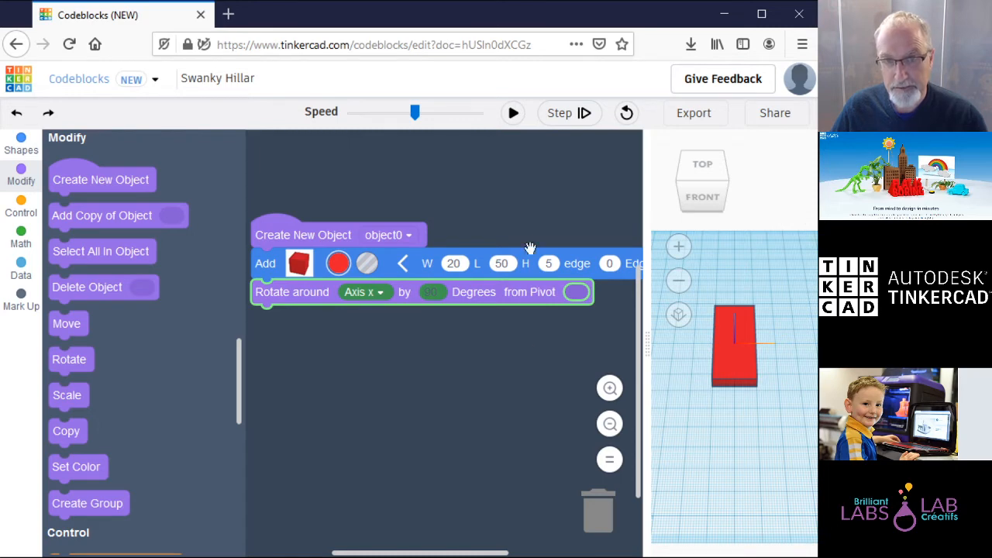
left_click(514, 114)
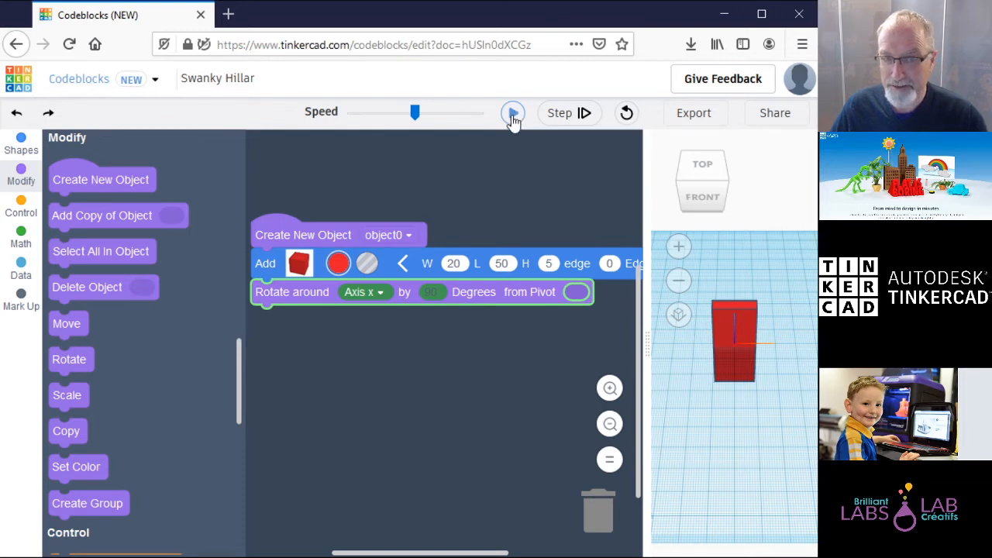
left_click(380, 292)
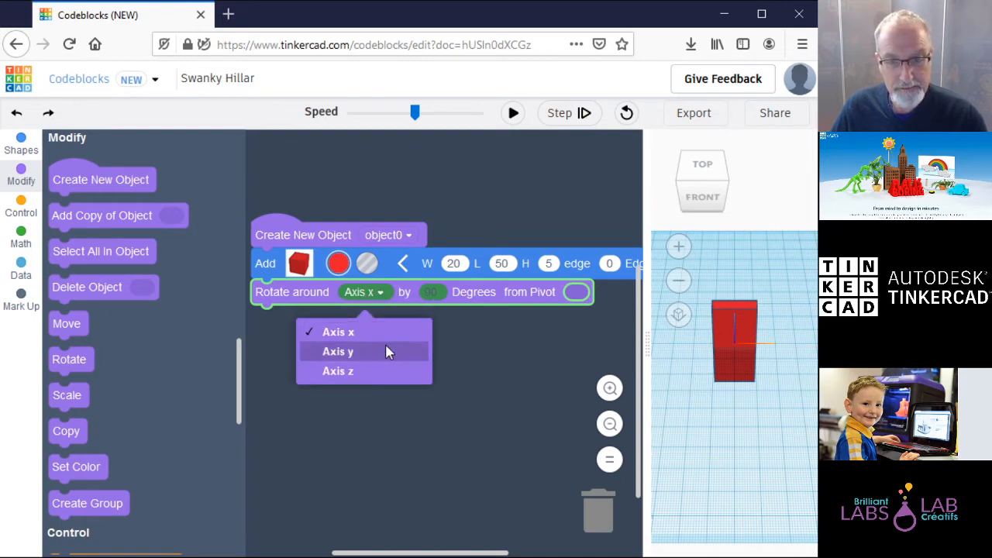
left_click(390, 373)
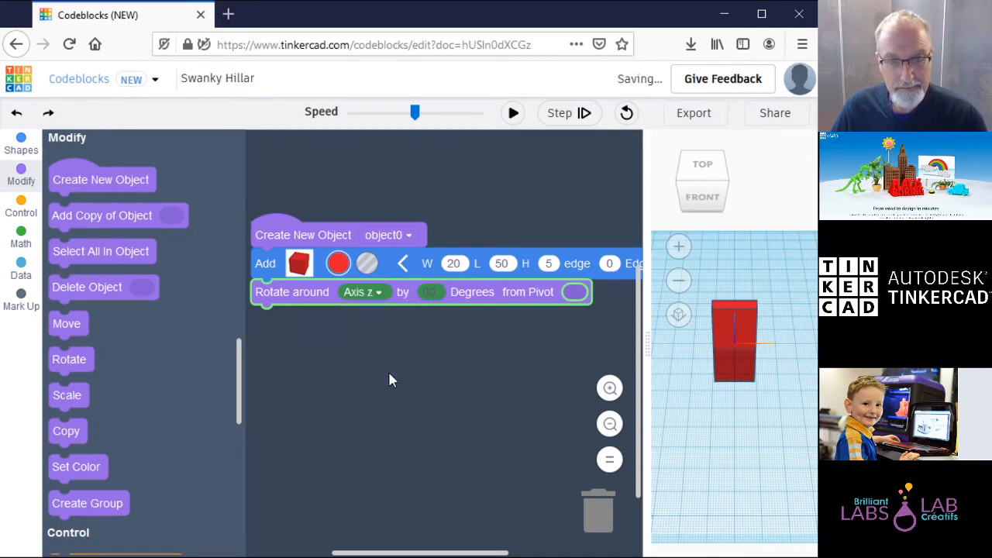
left_click(513, 114)
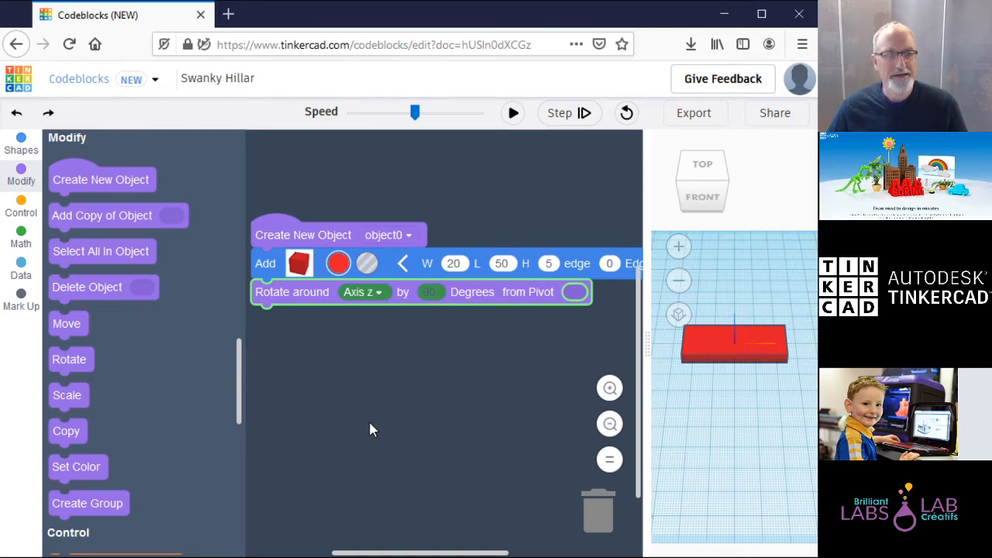
left_click(27, 148)
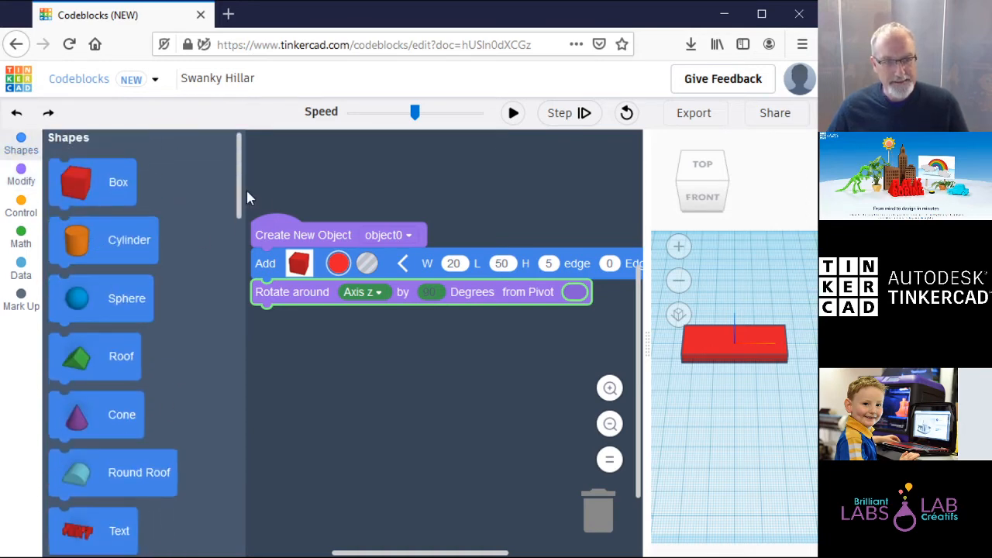
Step: Add a Text block with a first name in the Multilanguage font, then run it
left_click_drag(106, 539, 356, 335)
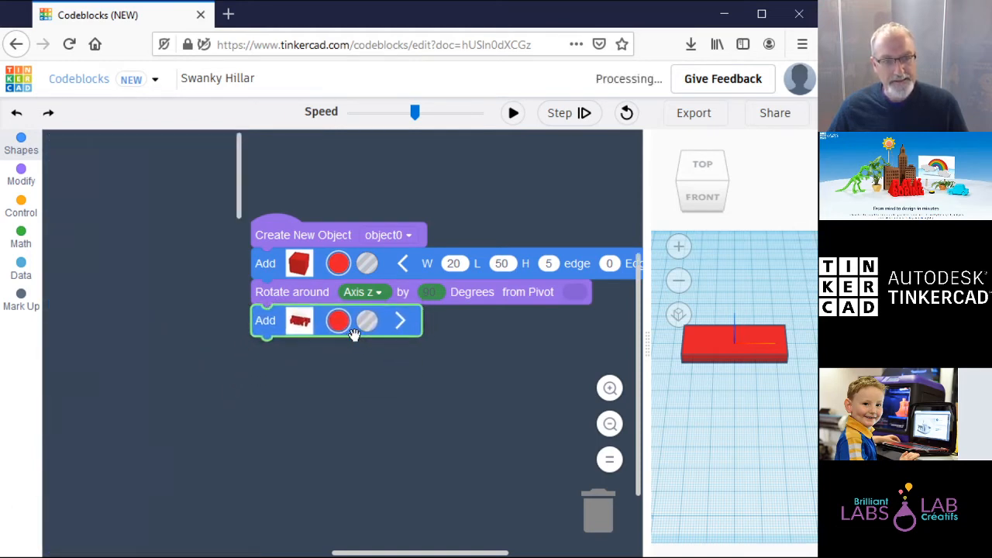
left_click(398, 320)
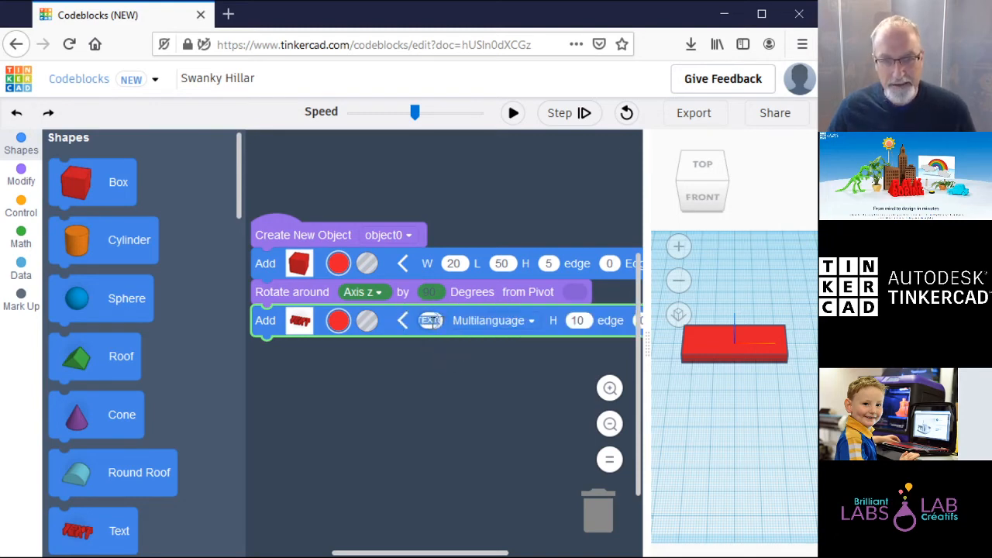
type("John")
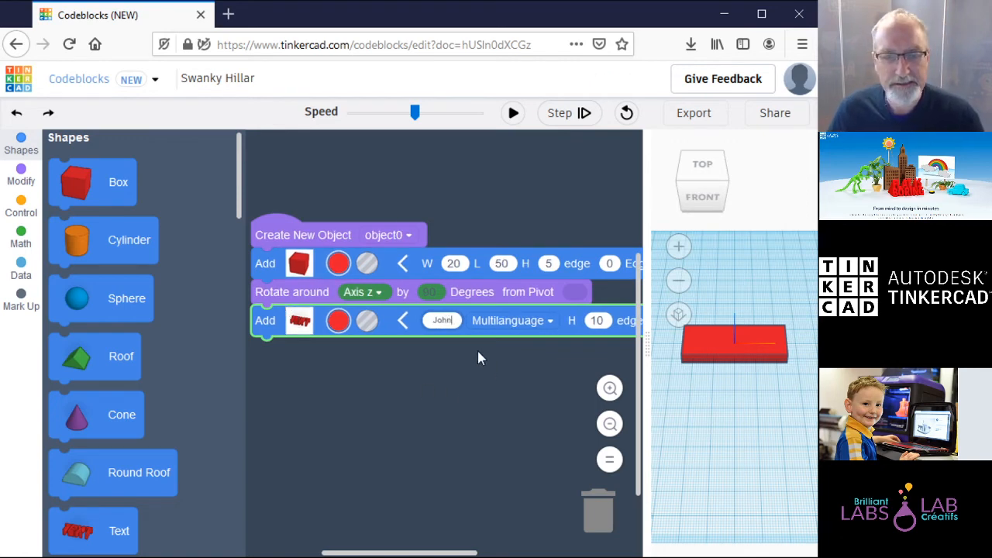
left_click(540, 320)
left_click(570, 312)
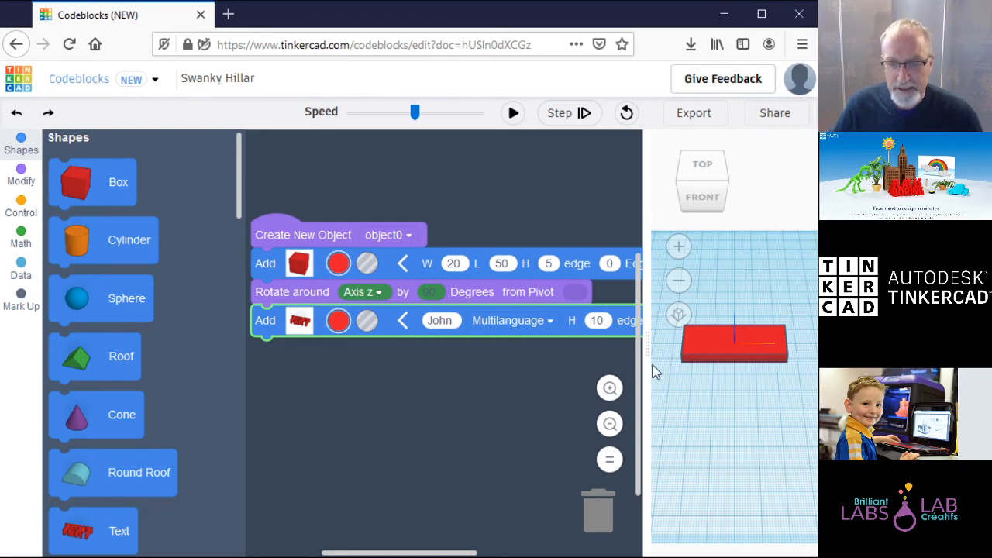
left_click_drag(648, 348, 617, 343)
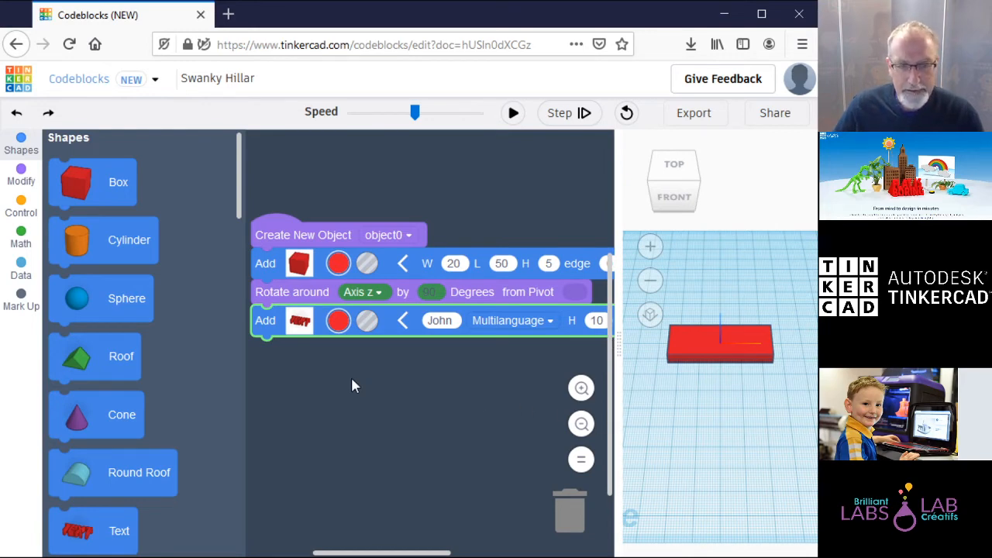
left_click(515, 115)
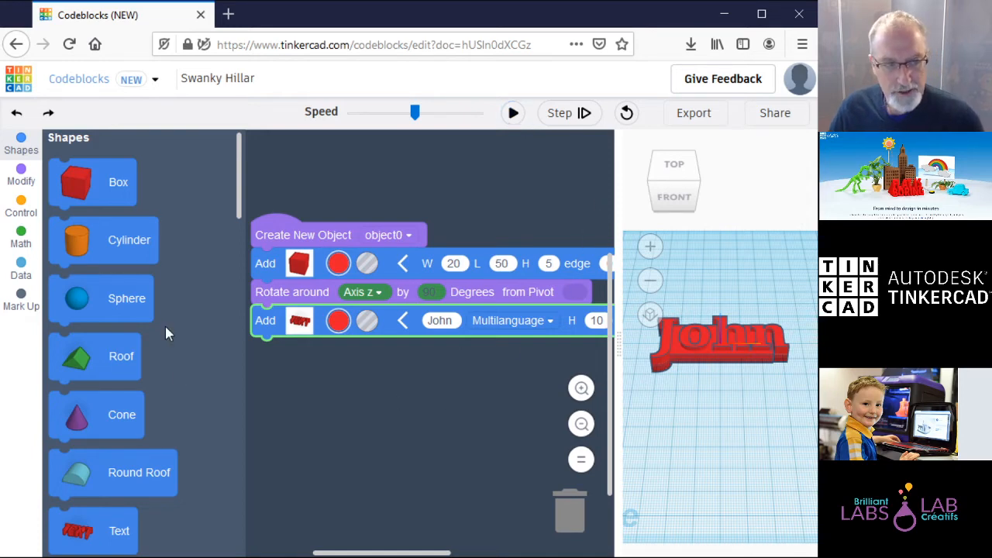
Step: Add a Scale block after the text with X, Y and Z all 0.5, and rerun
left_click(26, 183)
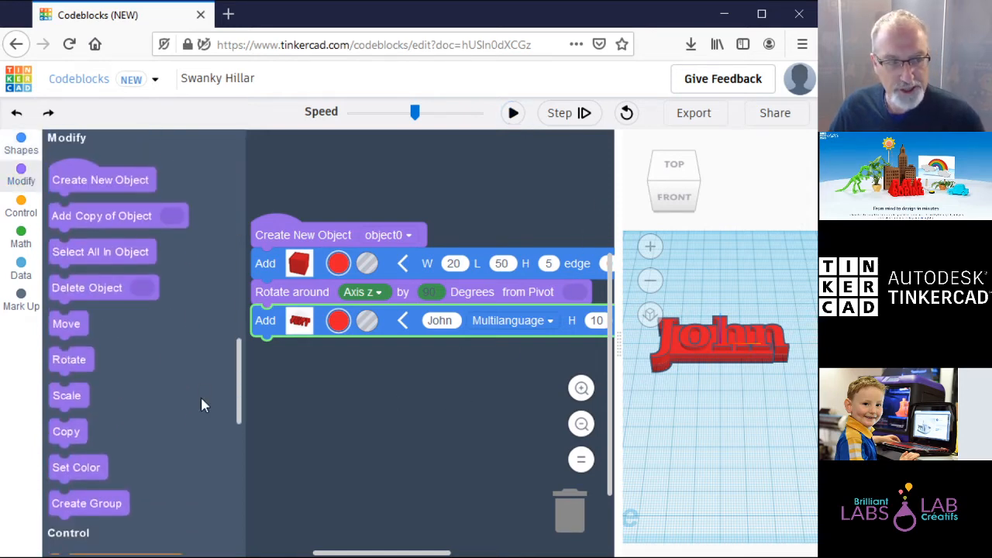
left_click_drag(66, 396, 325, 355)
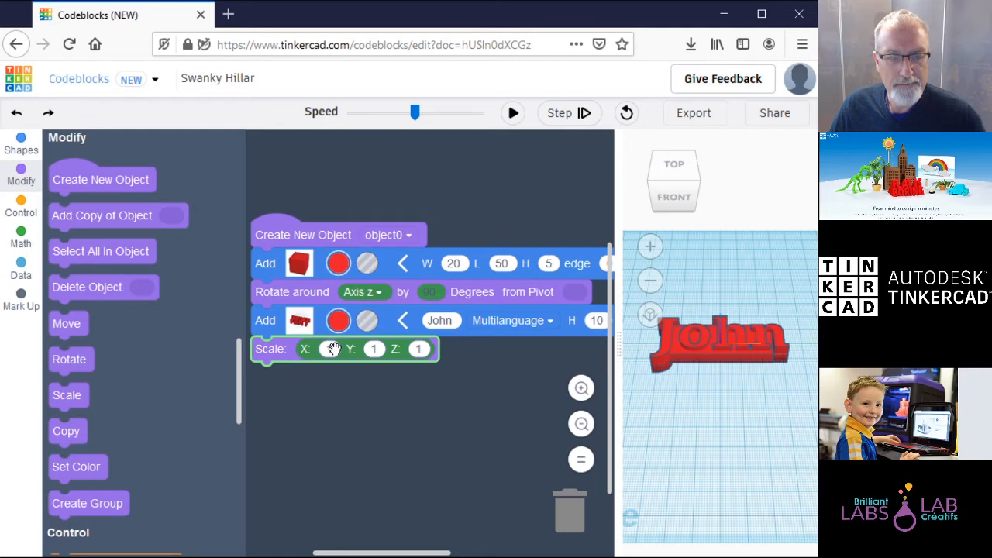
left_click(402, 390)
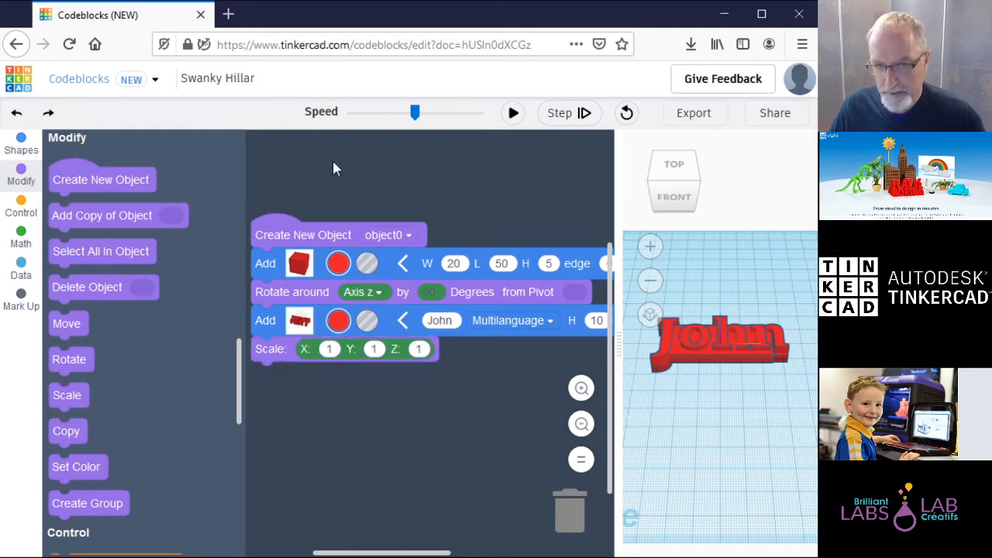
left_click(513, 113)
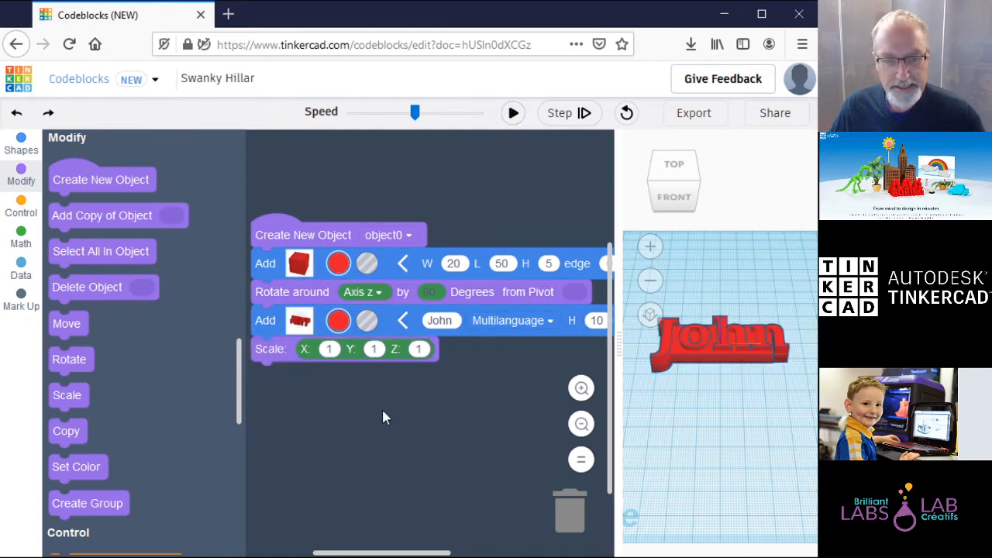
left_click(334, 349)
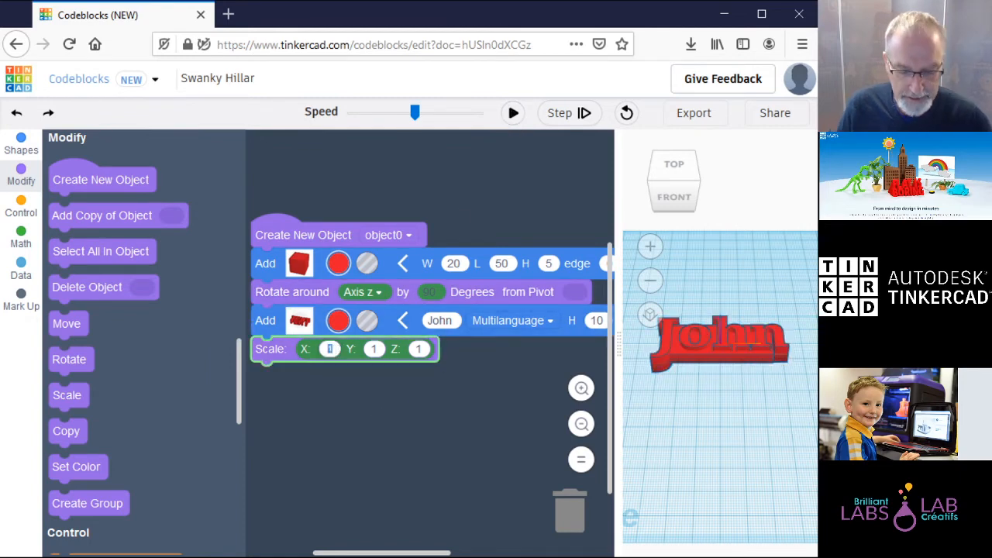
type("0.5")
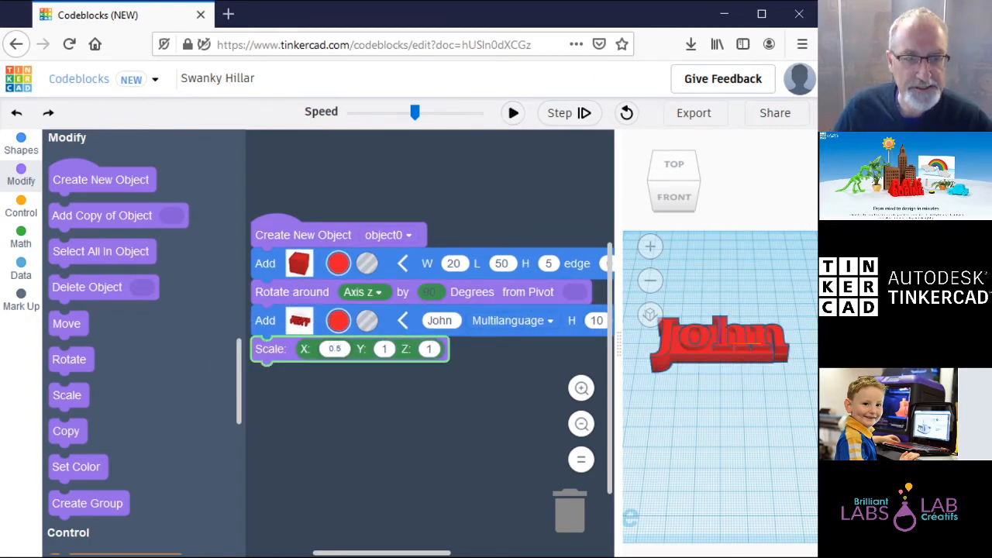
left_click(383, 348)
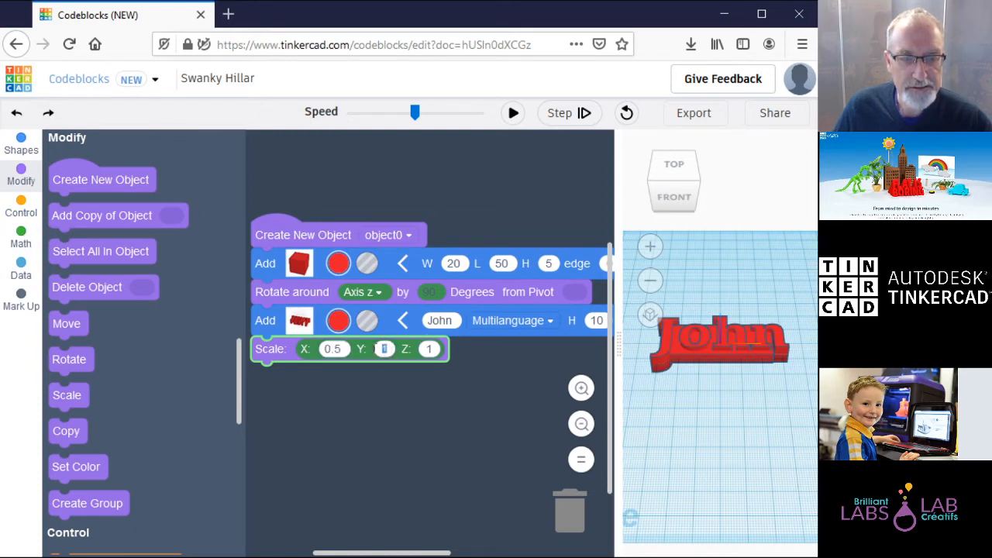
type("0.5")
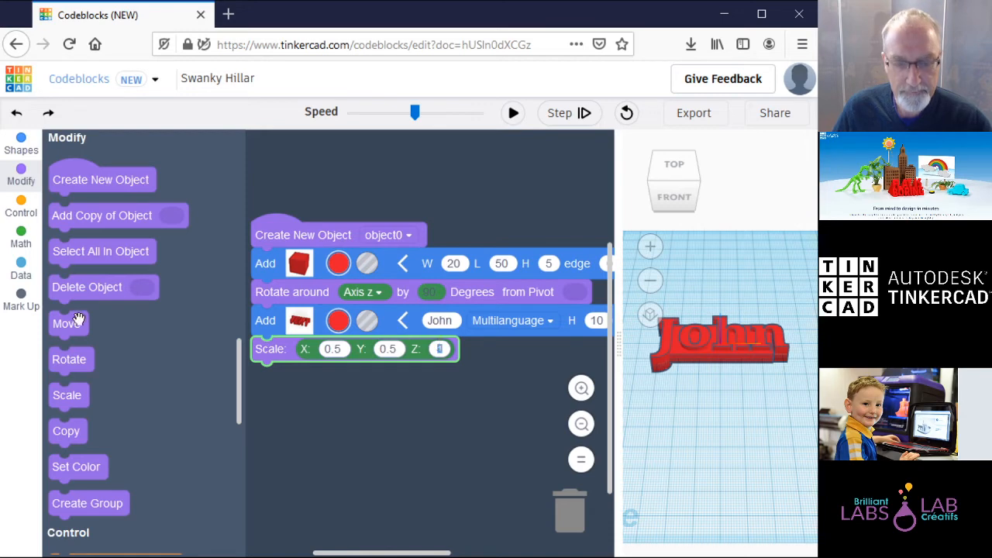
type("0.5")
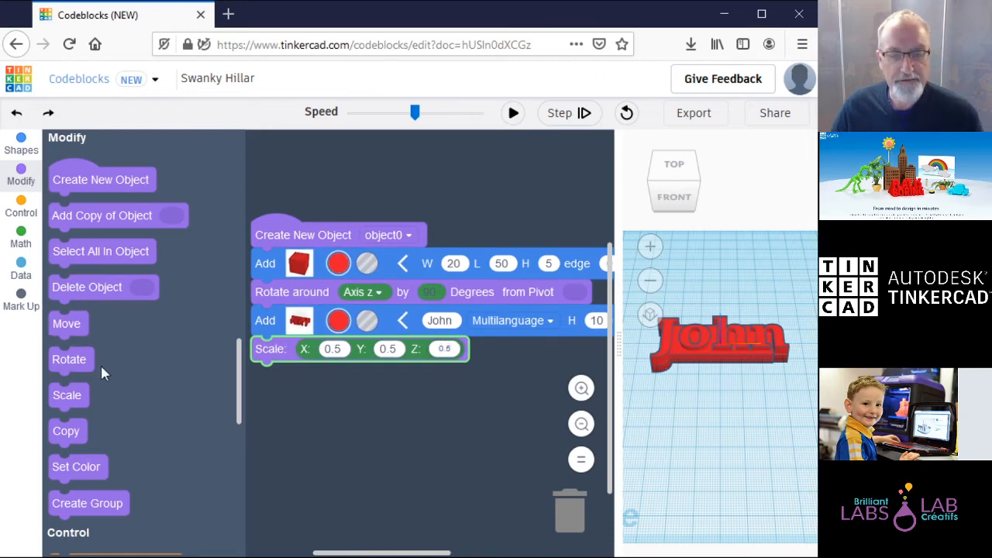
left_click(446, 434)
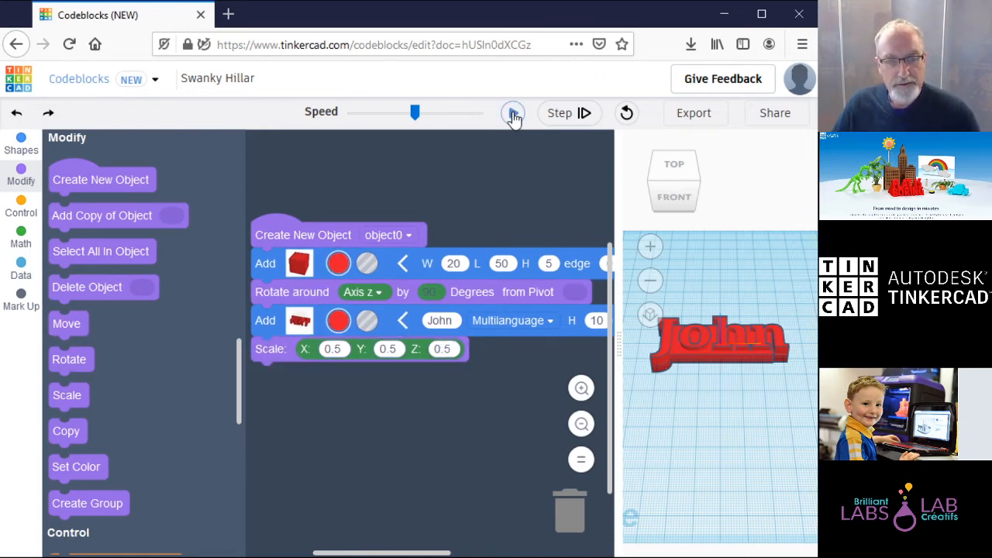
left_click(514, 114)
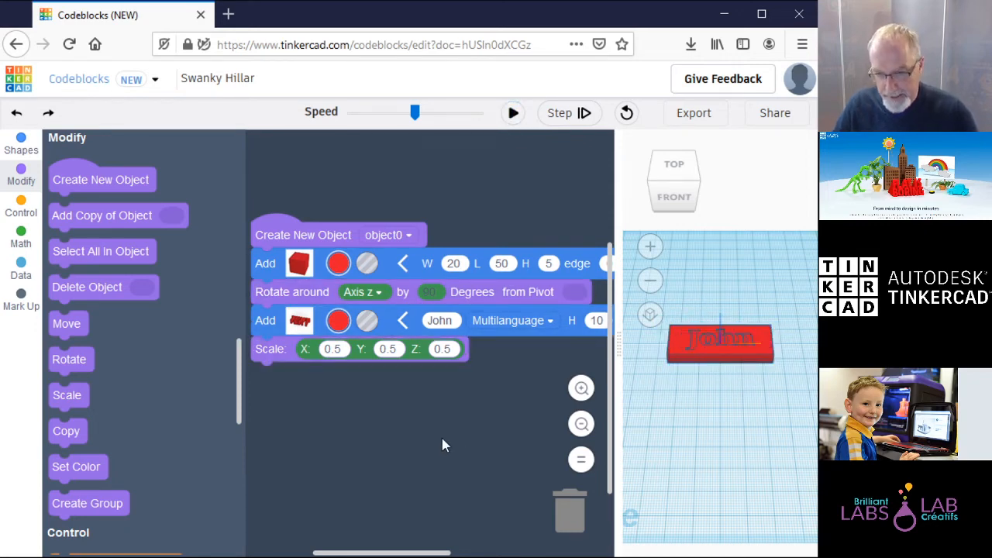
Step: Change the text height from 10 to 15 and rerun, checking the front view before and after
left_click(674, 196)
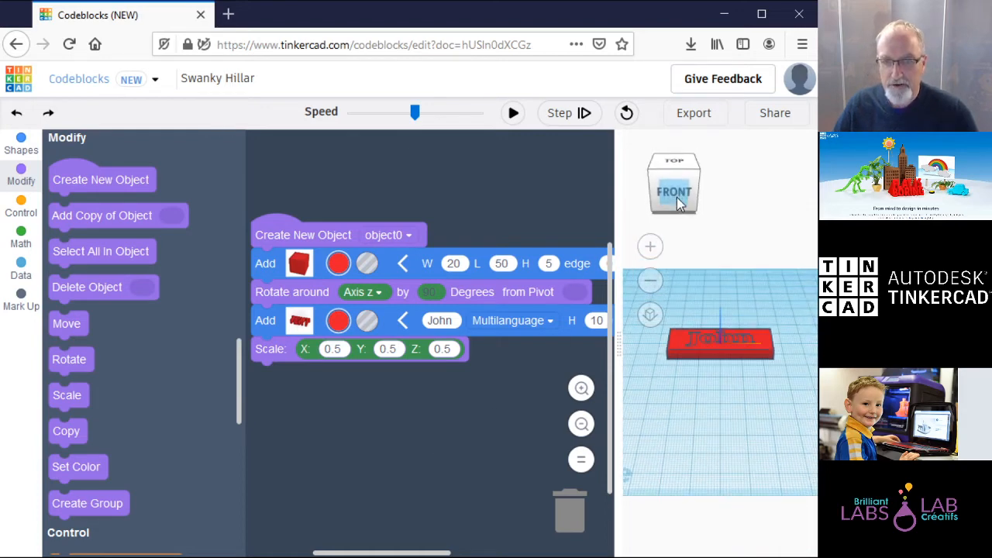
left_click(680, 162)
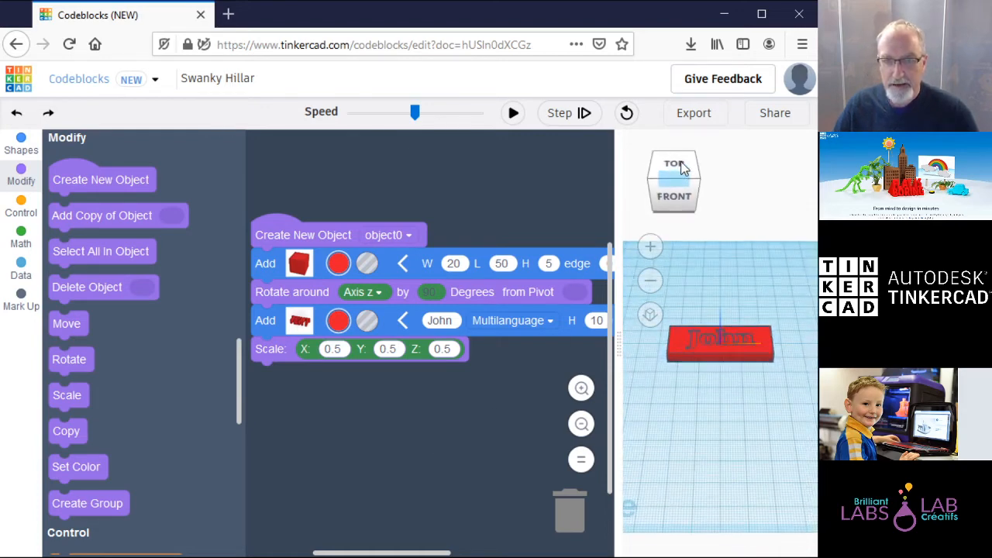
left_click(596, 320)
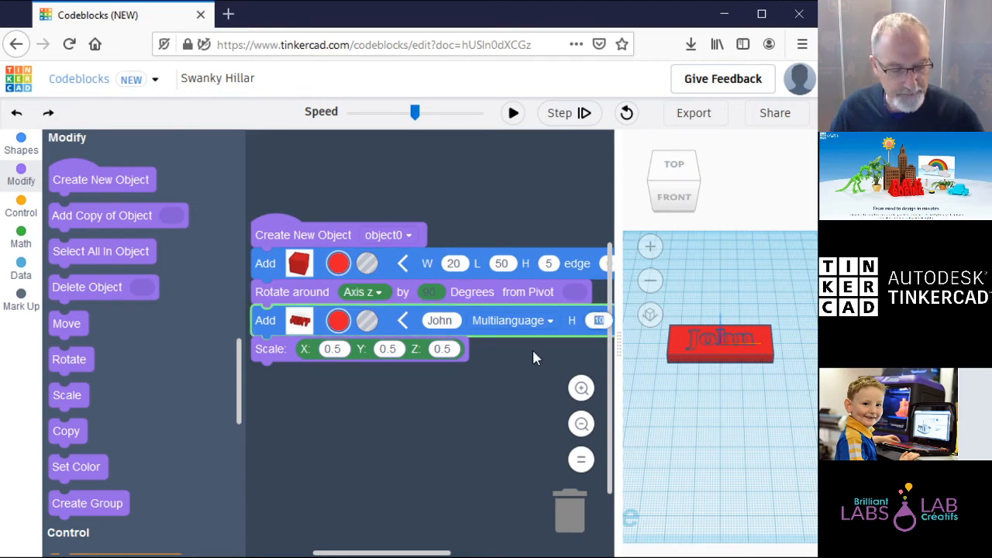
type("15")
left_click(523, 421)
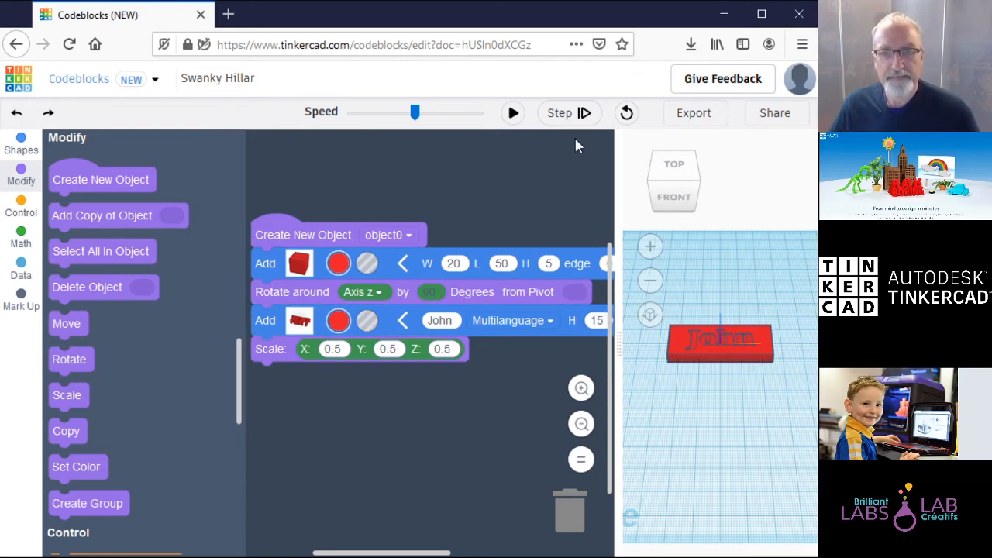
left_click(517, 115)
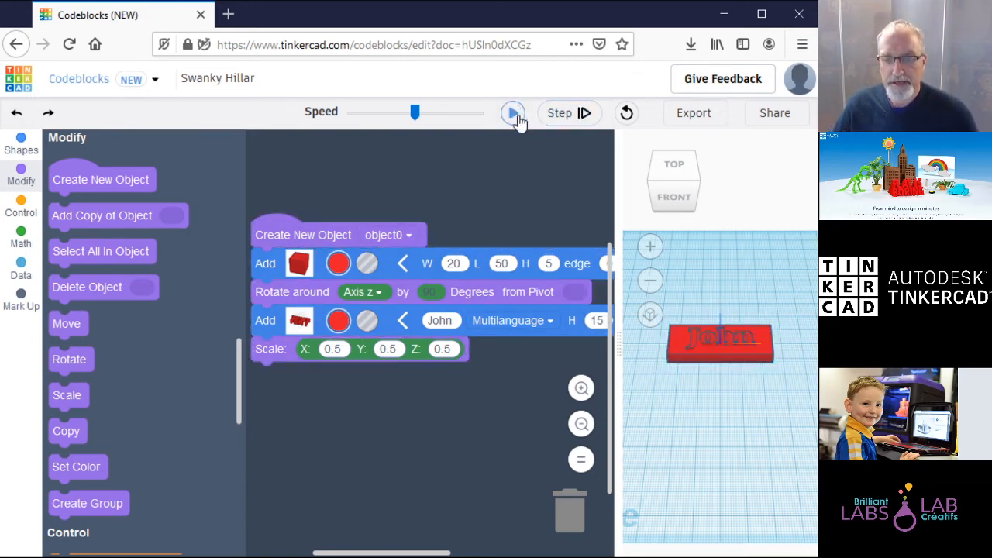
left_click(672, 199)
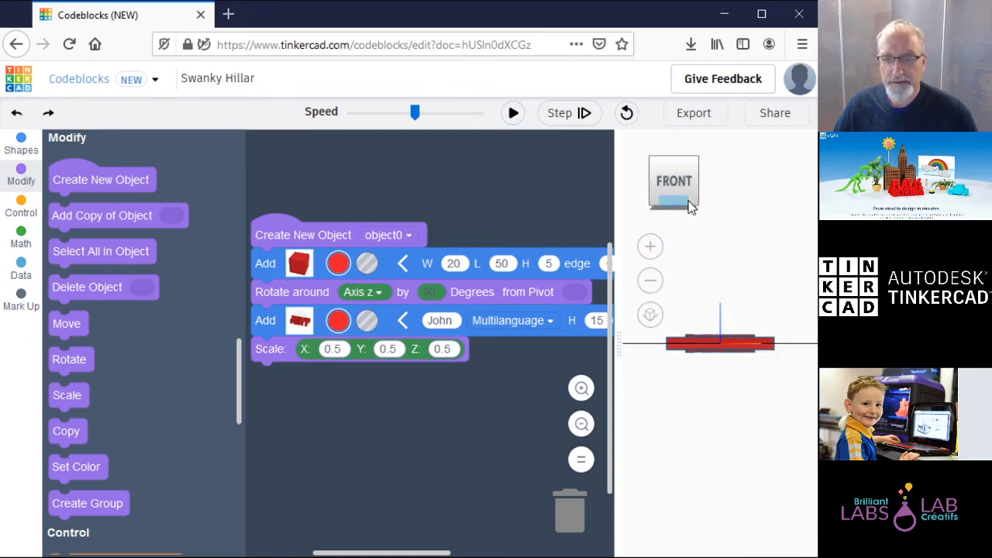
left_click(682, 162)
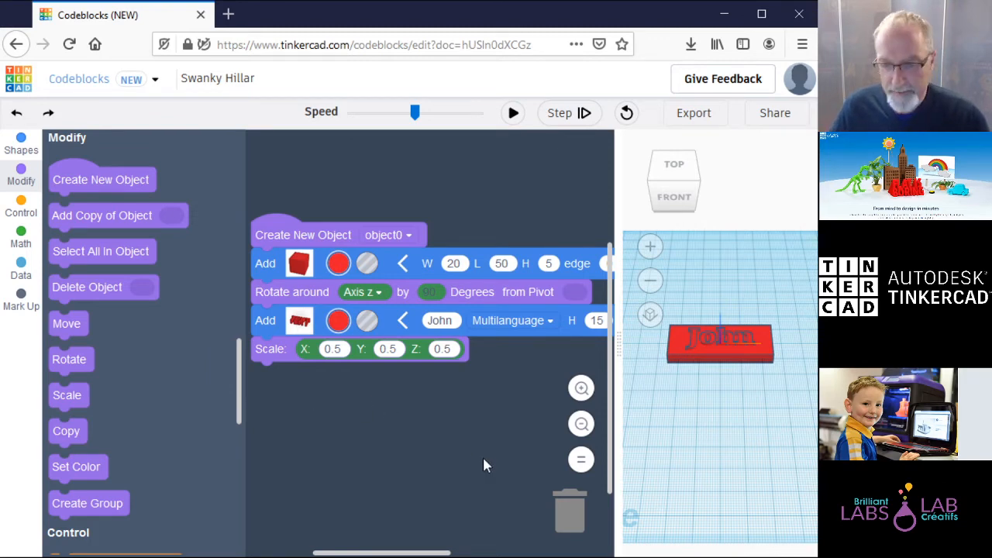
Step: Add a Cylinder block with radius 5 and height 15 after the Scale step, and run it
left_click(21, 144)
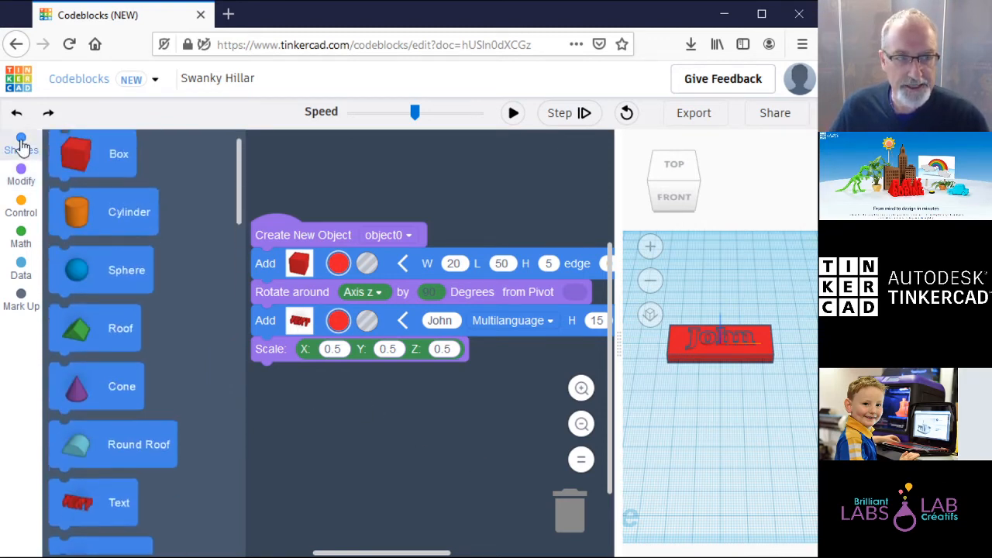
left_click_drag(111, 257, 359, 395)
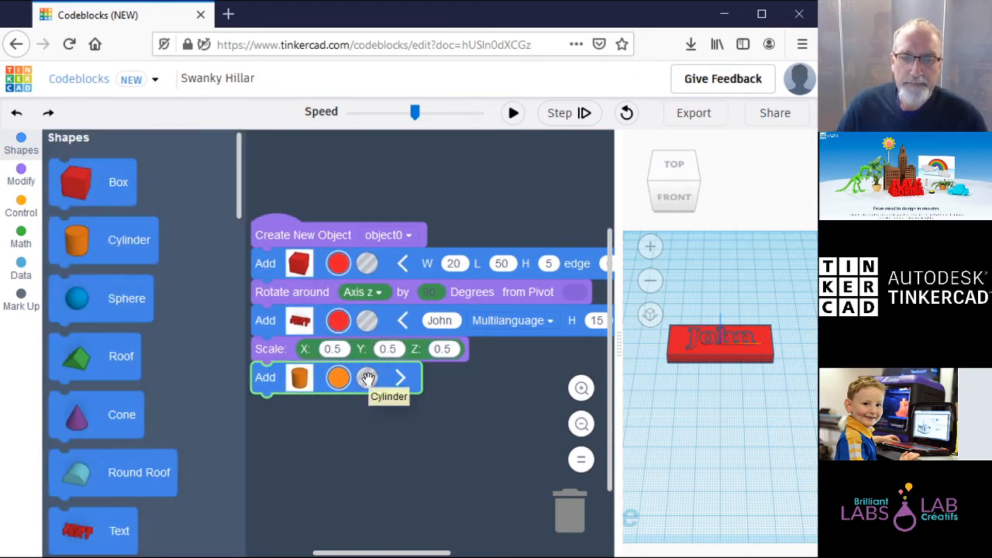
left_click(400, 377)
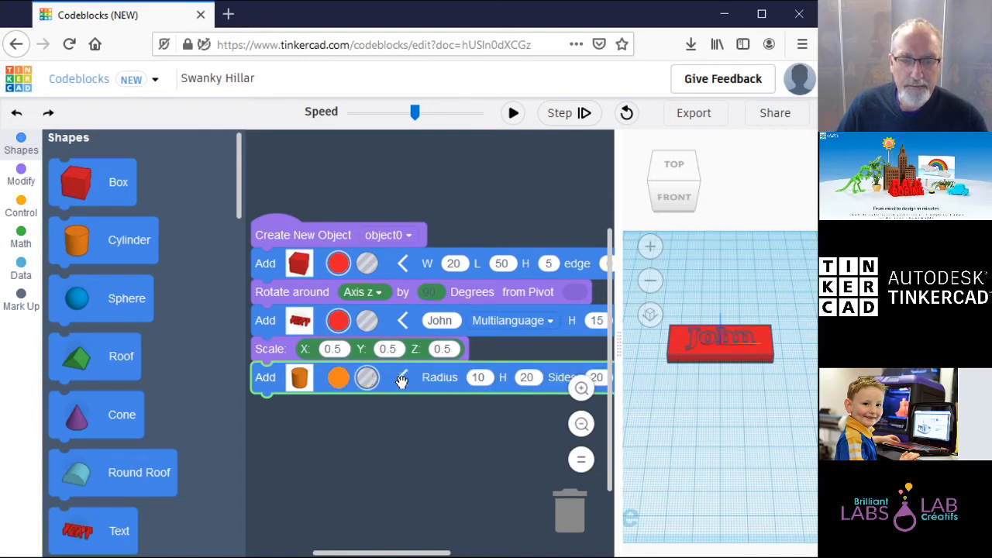
left_click(481, 377)
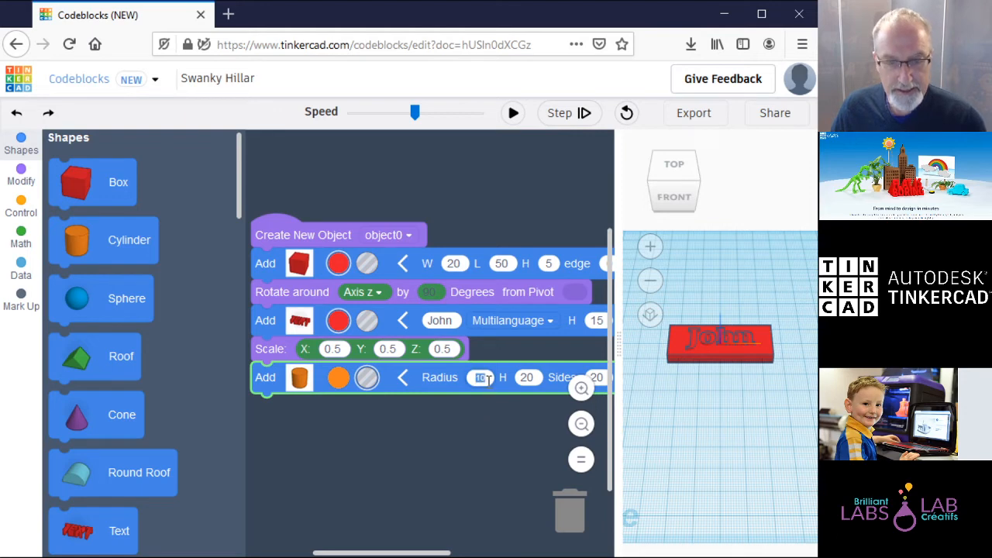
type("15")
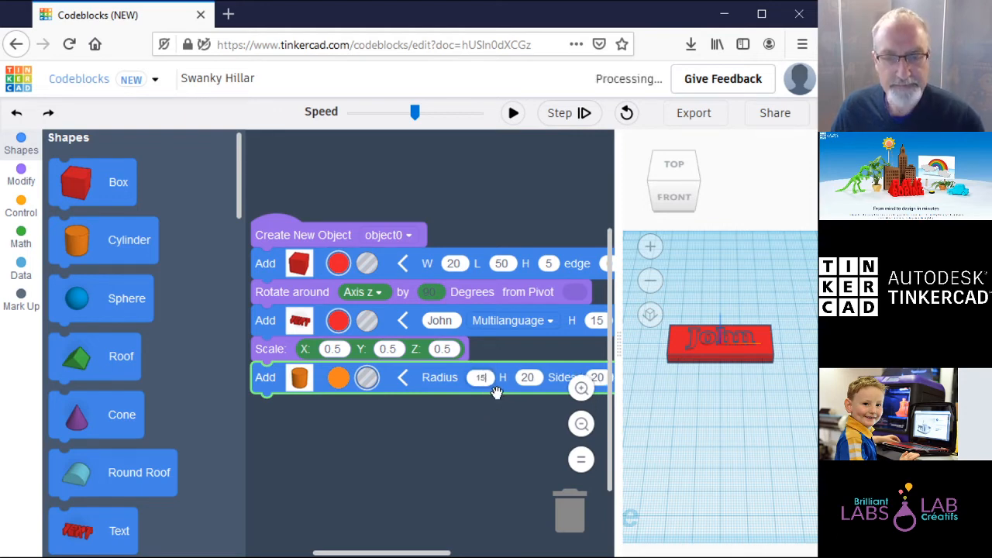
key("BackSpace")
key("BackSpace")
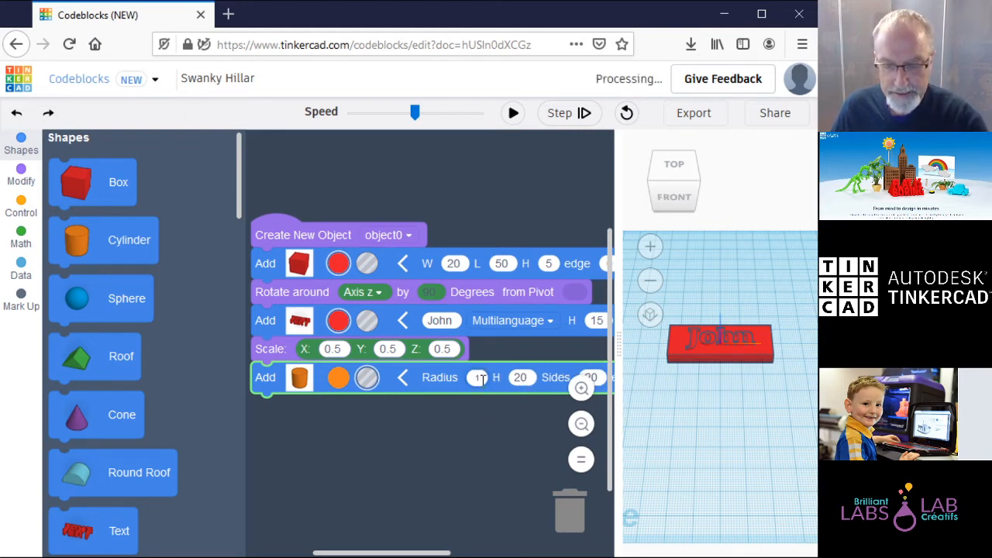
type("5")
left_click(518, 380)
type("15")
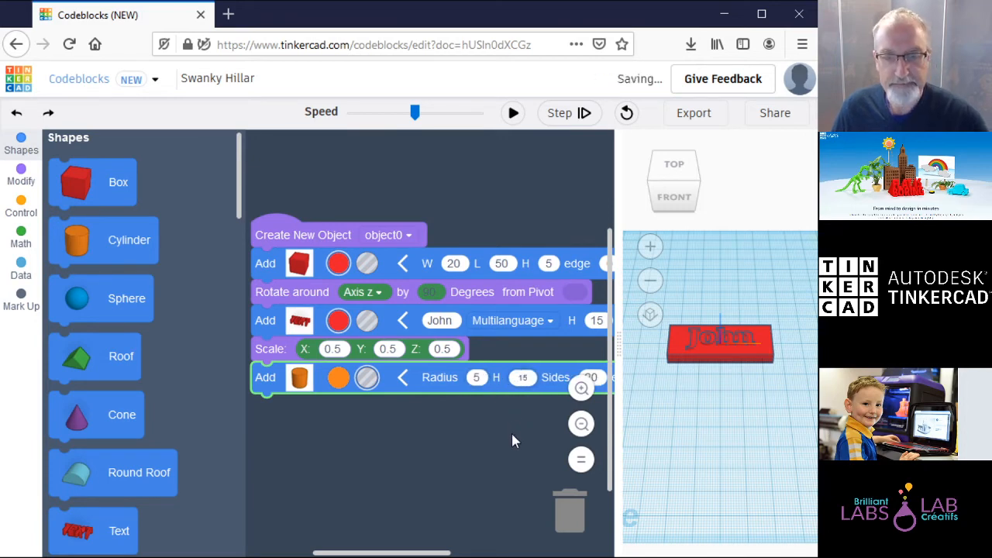
left_click(511, 441)
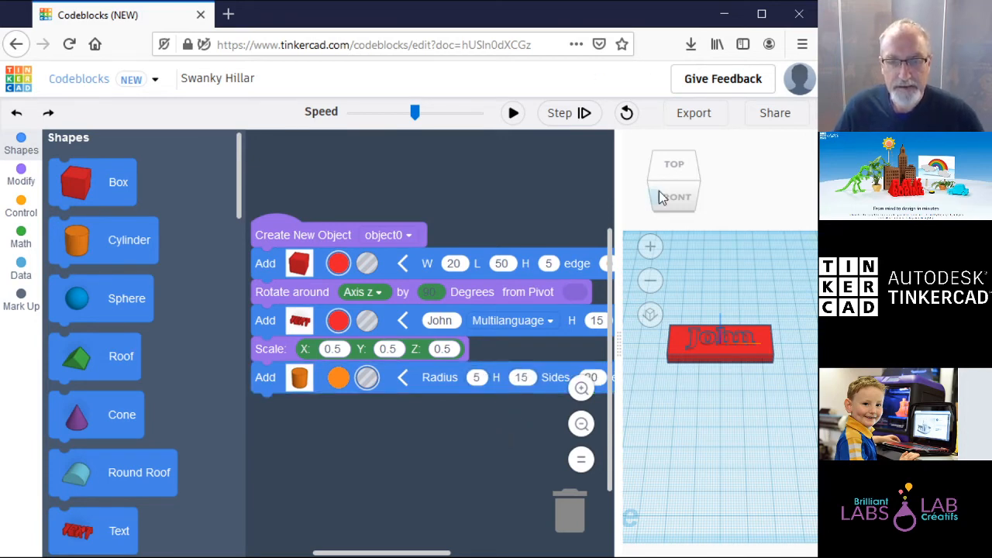
left_click(513, 114)
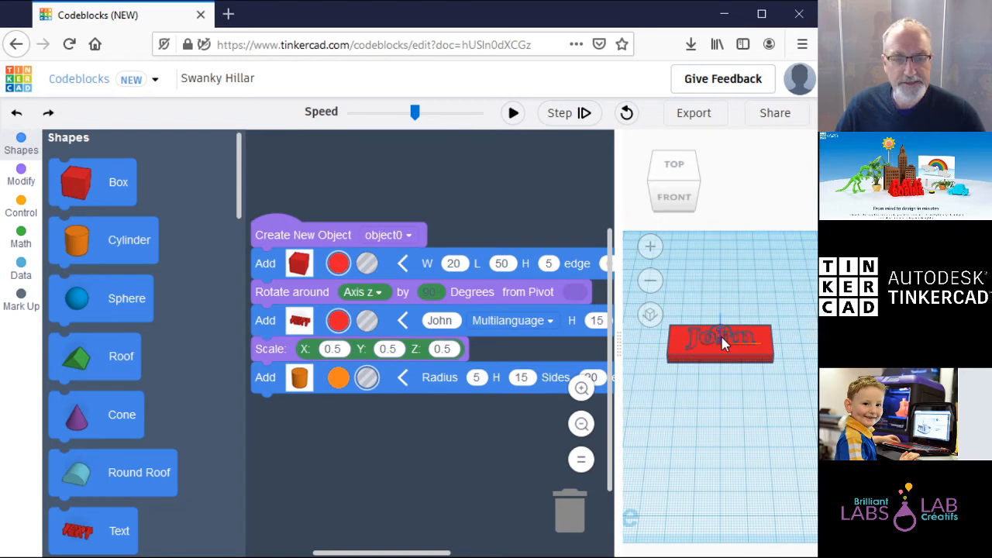
left_click(20, 174)
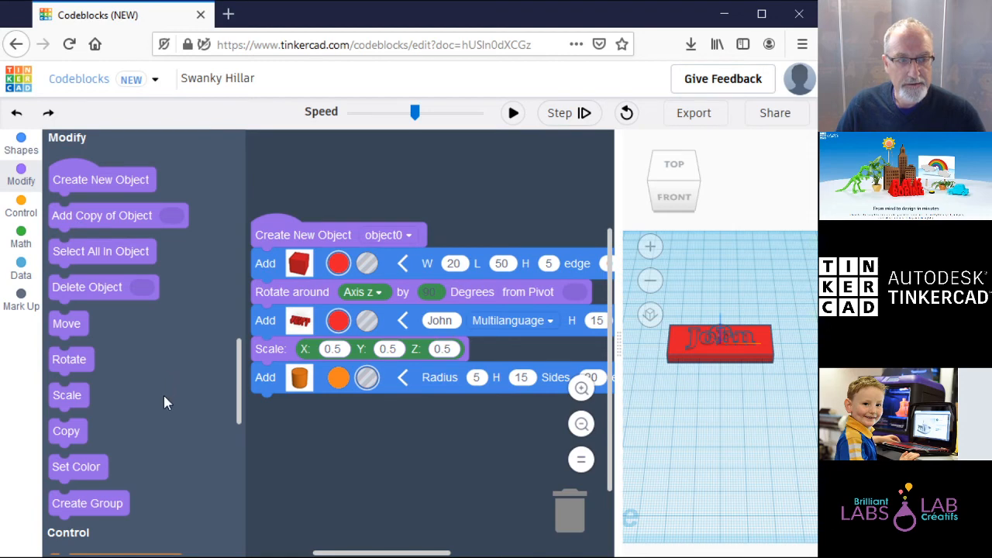
Step: Add a Move block under the cylinder with X 10 and Y 10, then run the code
left_click_drag(66, 326, 310, 411)
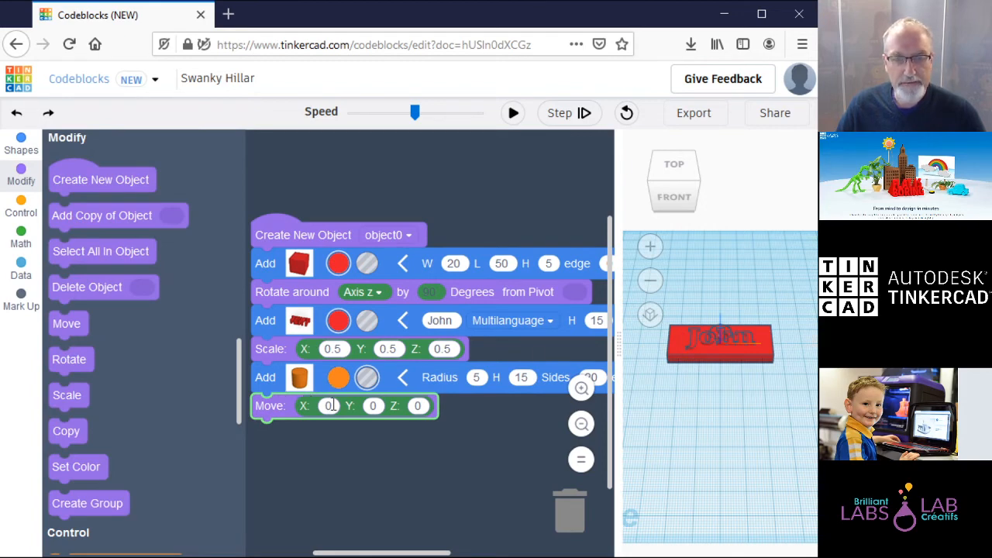
mouse_move(330, 405)
left_mouse_down()
mouse_move(322, 409)
mouse_move(336, 405)
left_mouse_up()
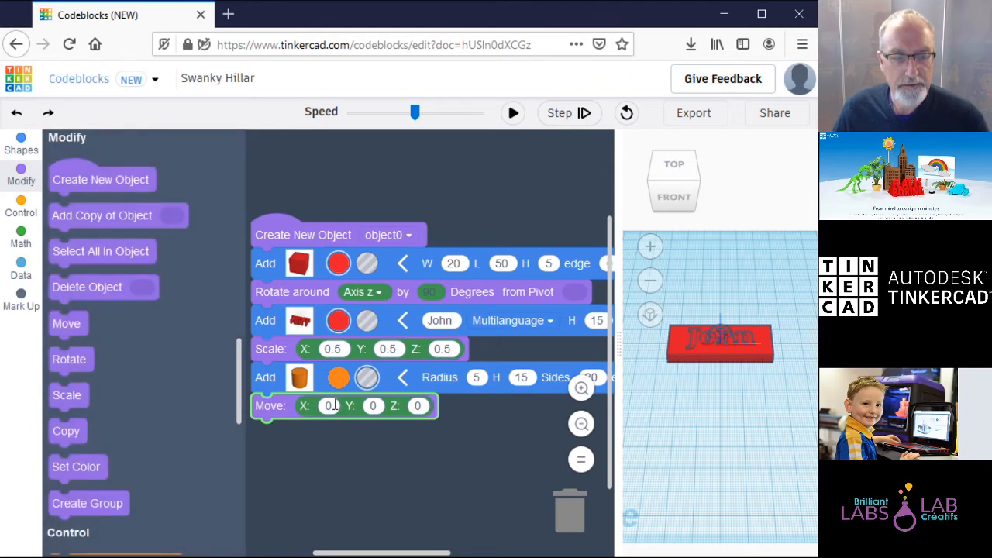
type("10")
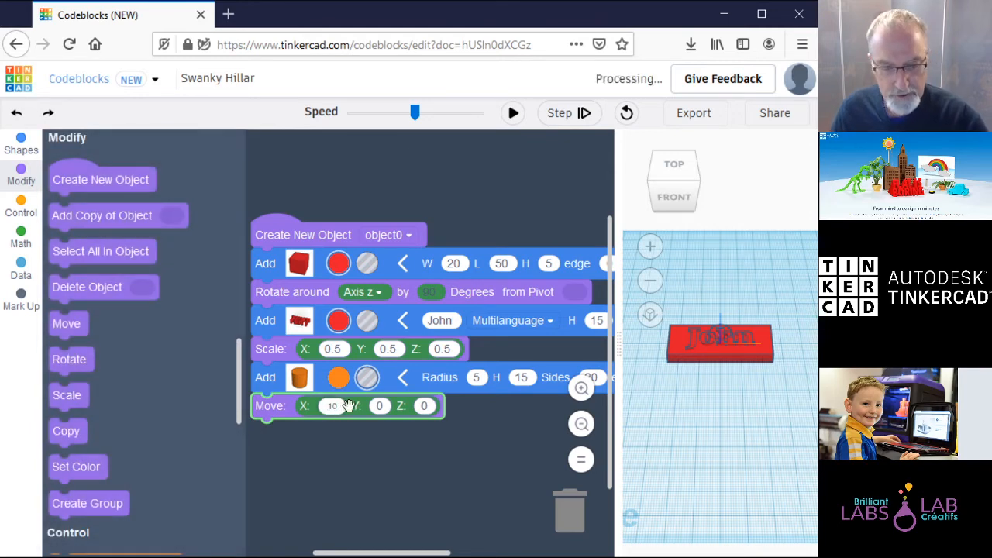
left_click(380, 406)
type("10")
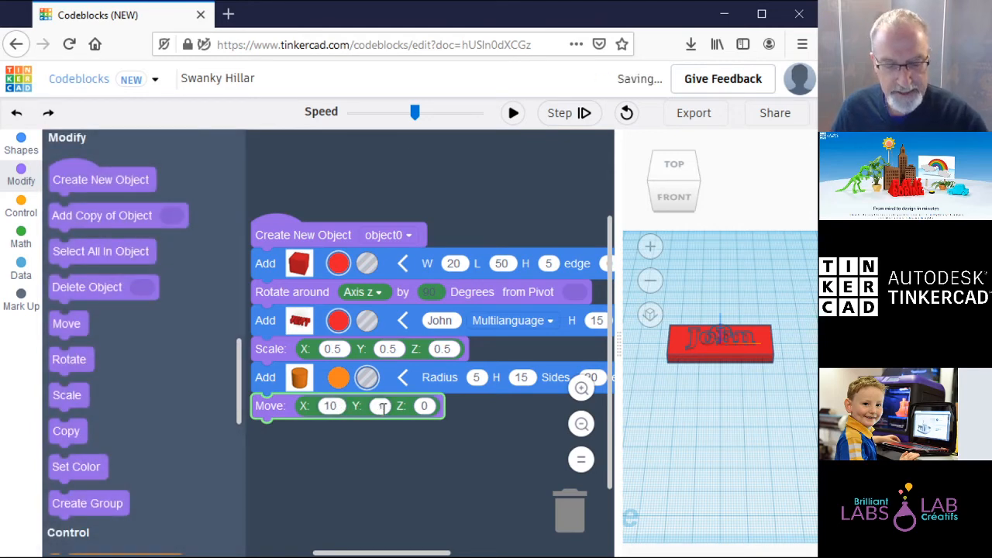
left_click(434, 450)
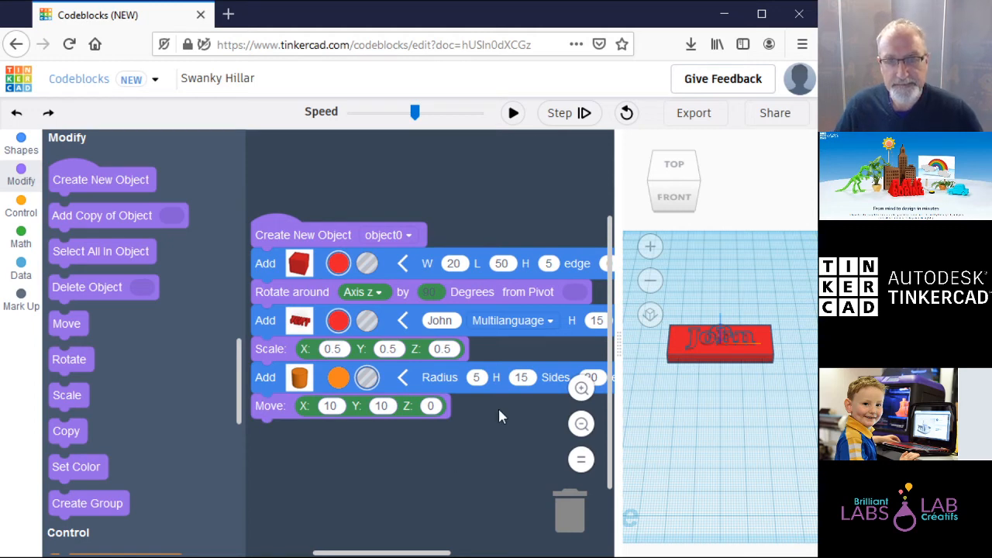
left_click(513, 113)
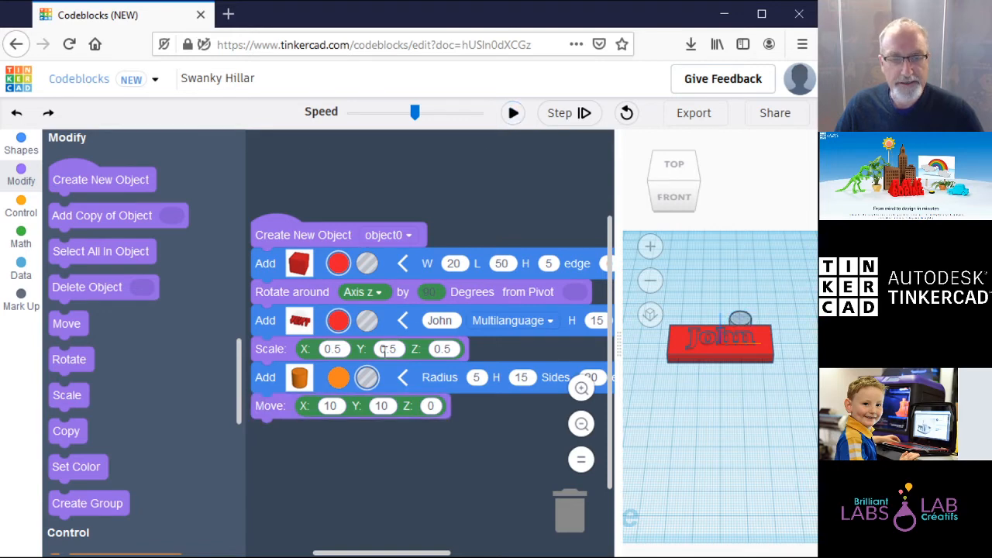
Step: Change the move X to -10, rerun, and add a Create Group block at the end
left_click(328, 407)
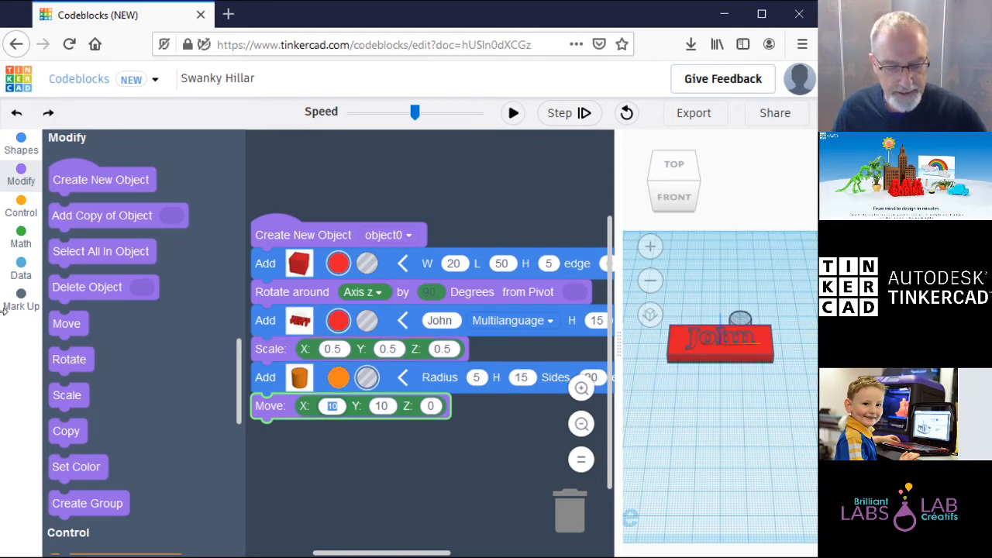
type("-10")
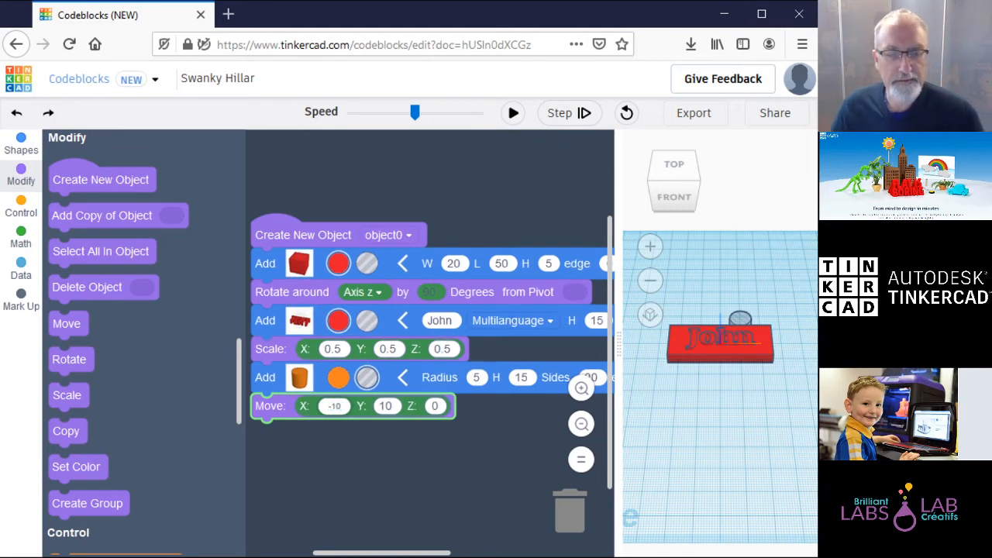
left_click(399, 468)
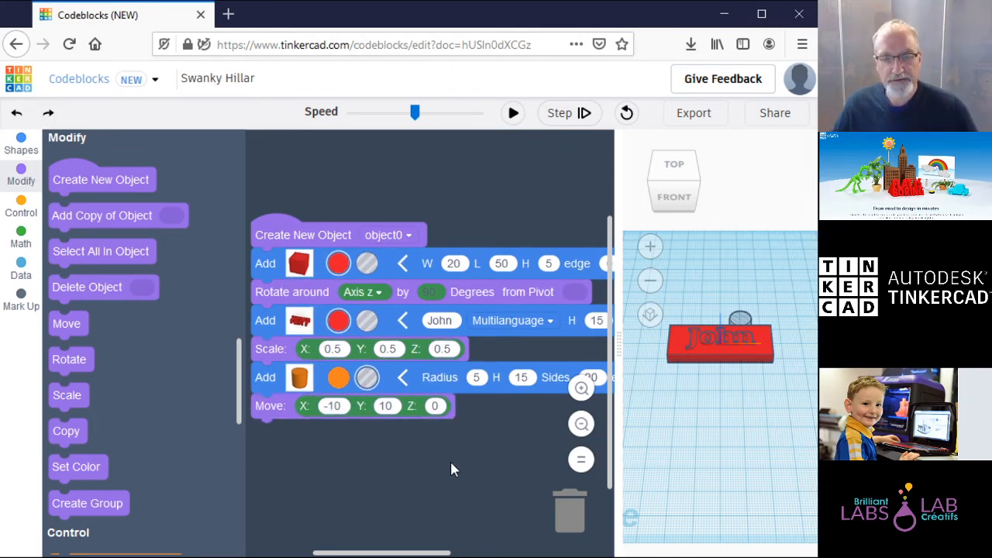
left_click(513, 112)
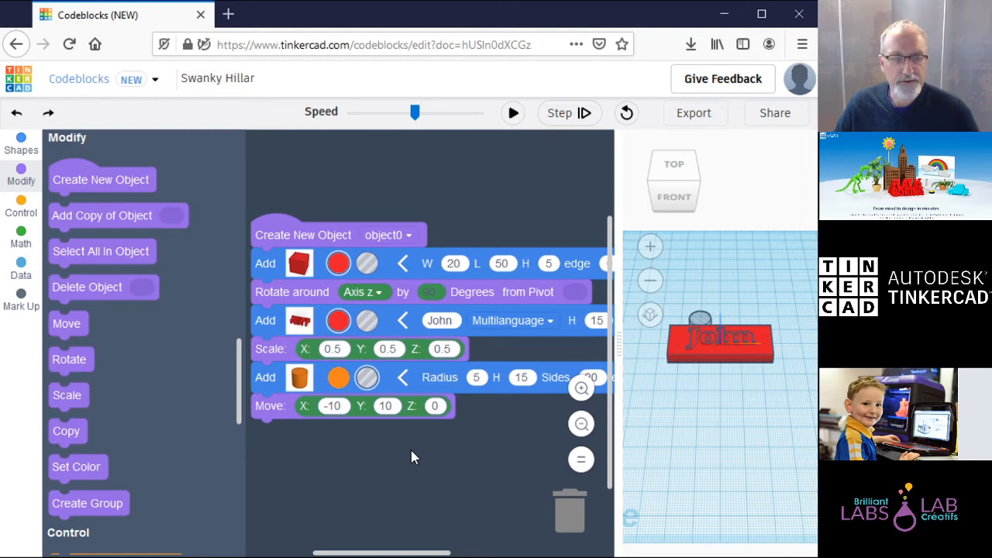
mouse_move(102, 504)
left_mouse_down()
mouse_move(218, 485)
mouse_move(341, 442)
mouse_move(342, 459)
mouse_move(145, 408)
left_mouse_up()
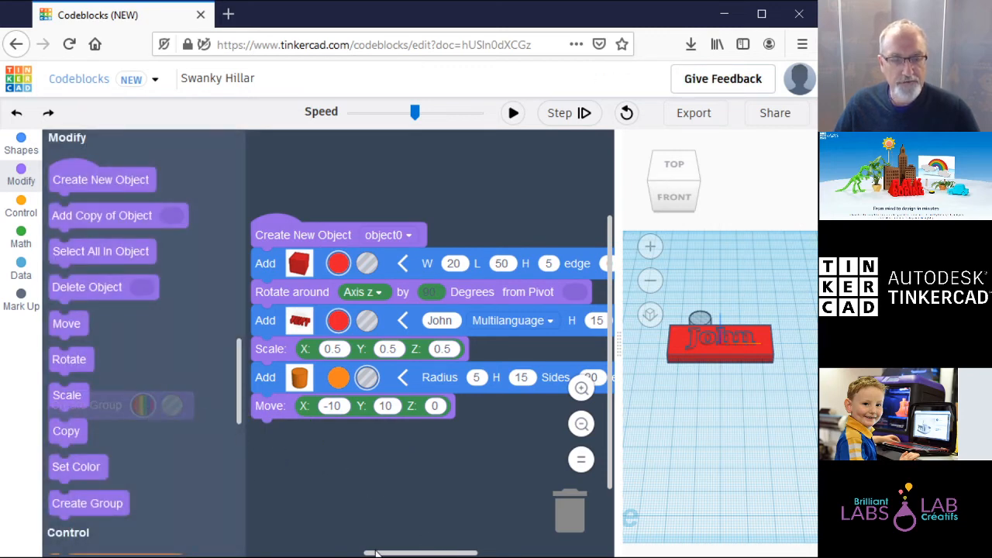
Step: Trash the stray Create Group block, add Select All In Object then Create Group, and run
left_click_drag(377, 553, 323, 553)
left_click_drag(281, 411, 570, 508)
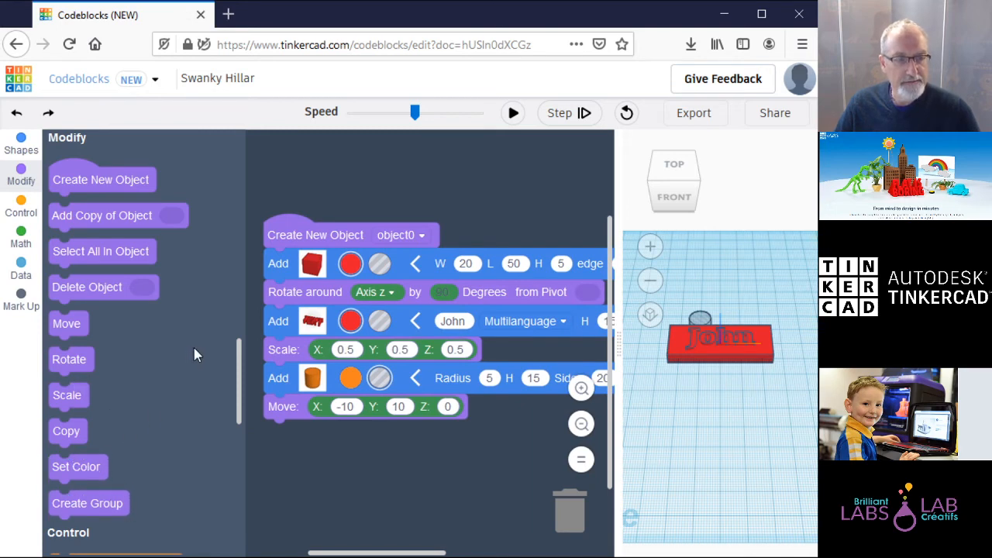
left_click_drag(136, 253, 378, 430)
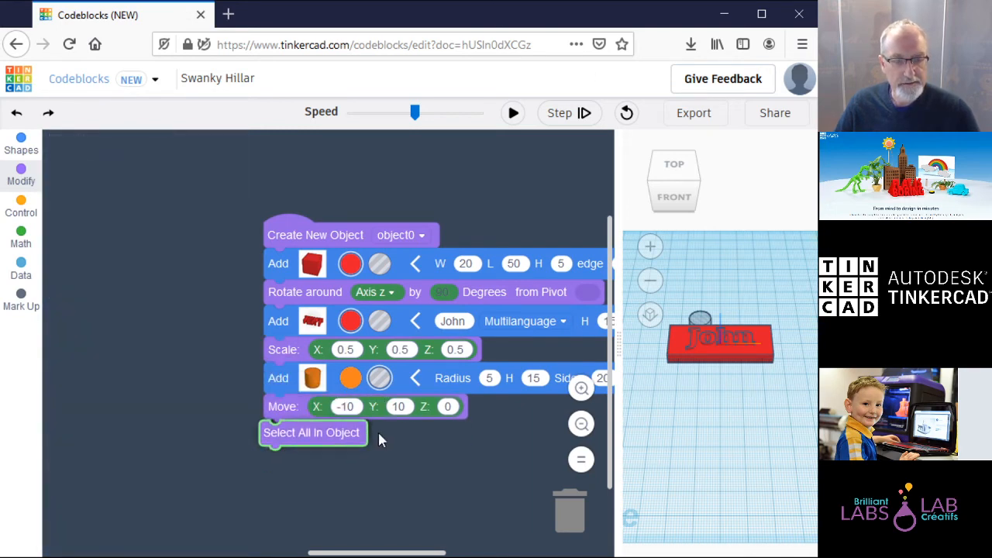
left_click_drag(97, 503, 310, 459)
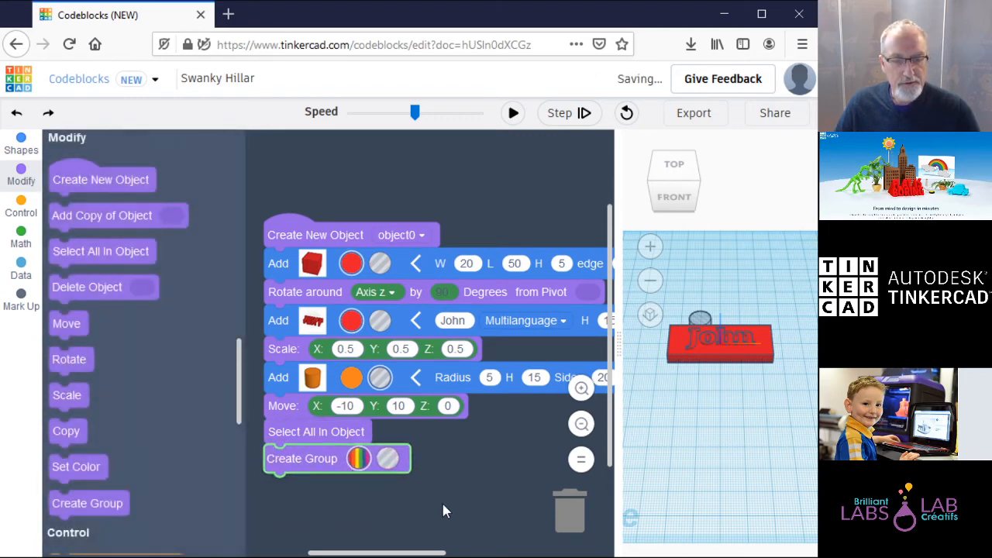
left_click(513, 114)
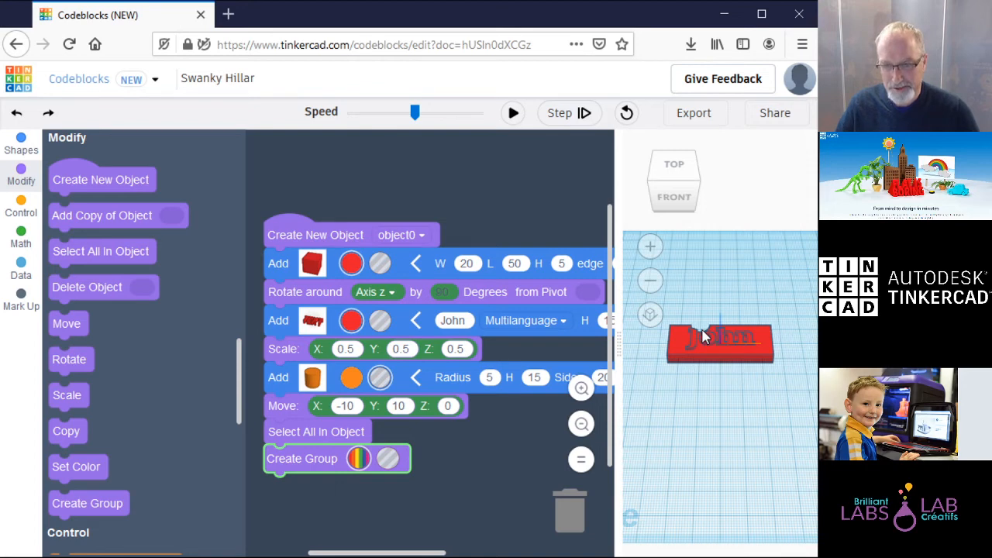
Step: Move the cylinder to X -15, Y 5 with radius 2.5 and run the code
left_click(356, 407)
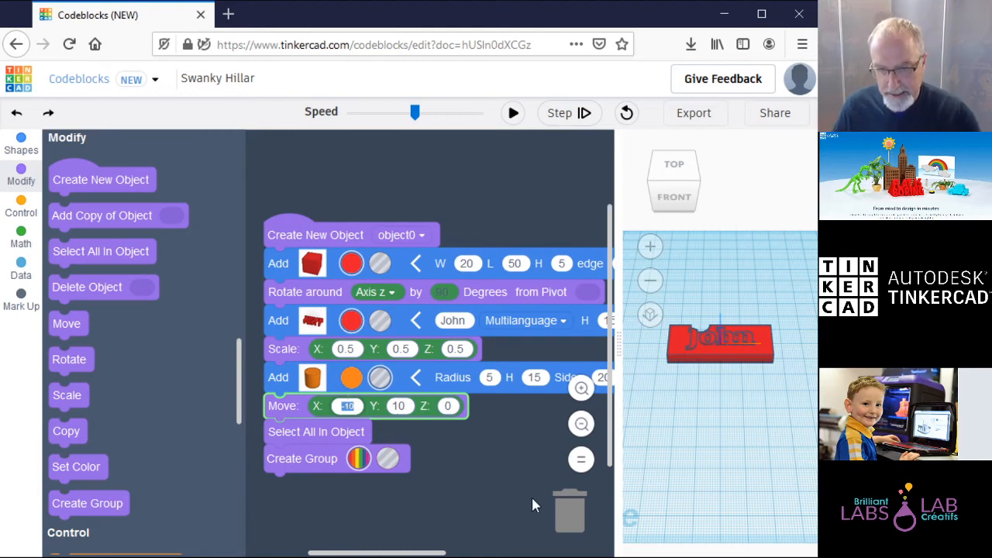
type("-15")
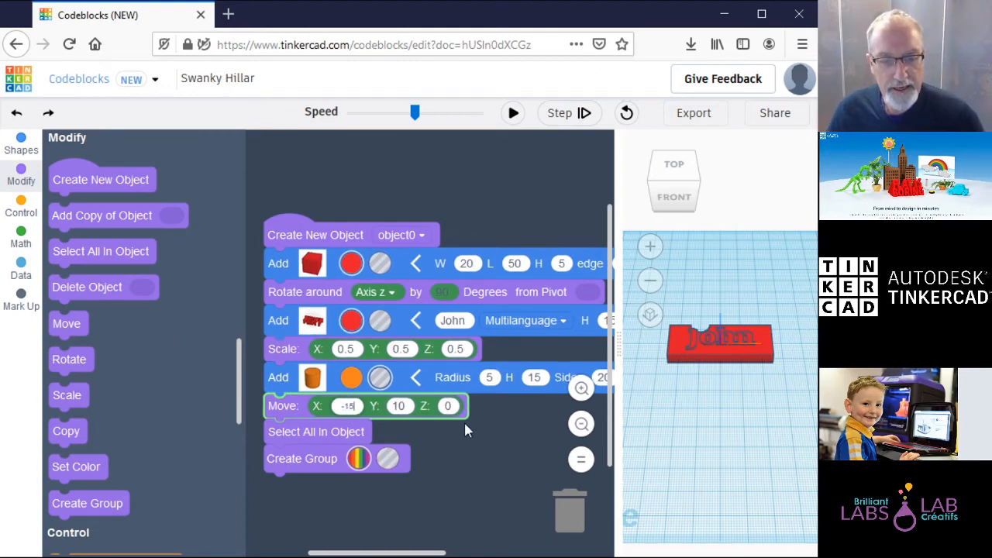
left_click(400, 406)
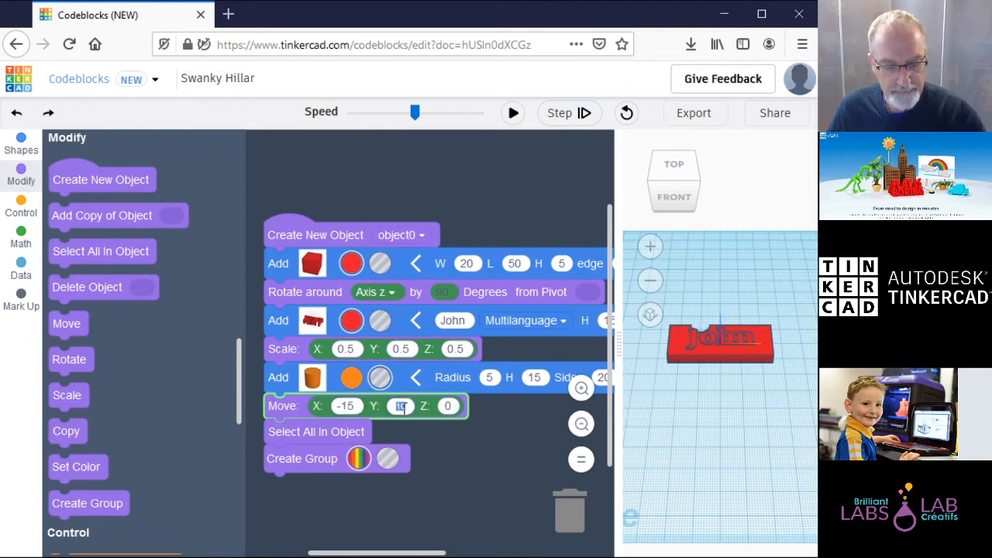
type("5")
left_click(482, 393)
left_click(490, 379)
type("2.5")
left_click(500, 482)
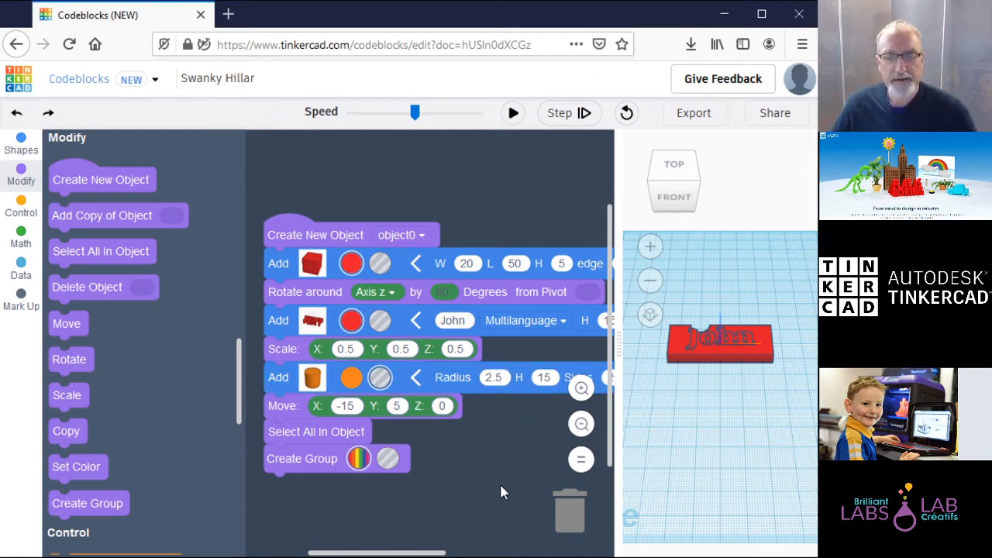
left_click(514, 112)
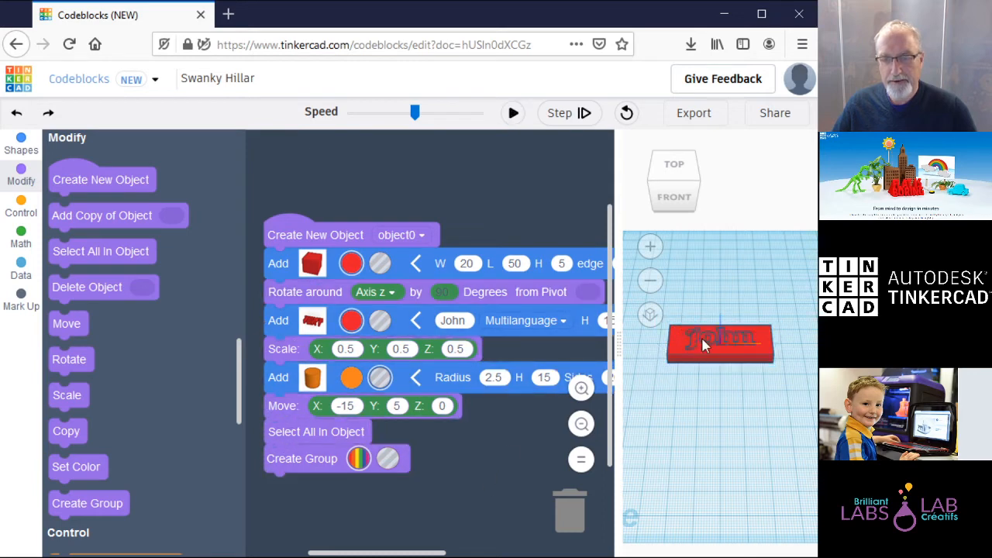
Step: Change the move X to -20, rerun, and view the keychain from the top
left_click(356, 406)
left_click(358, 405)
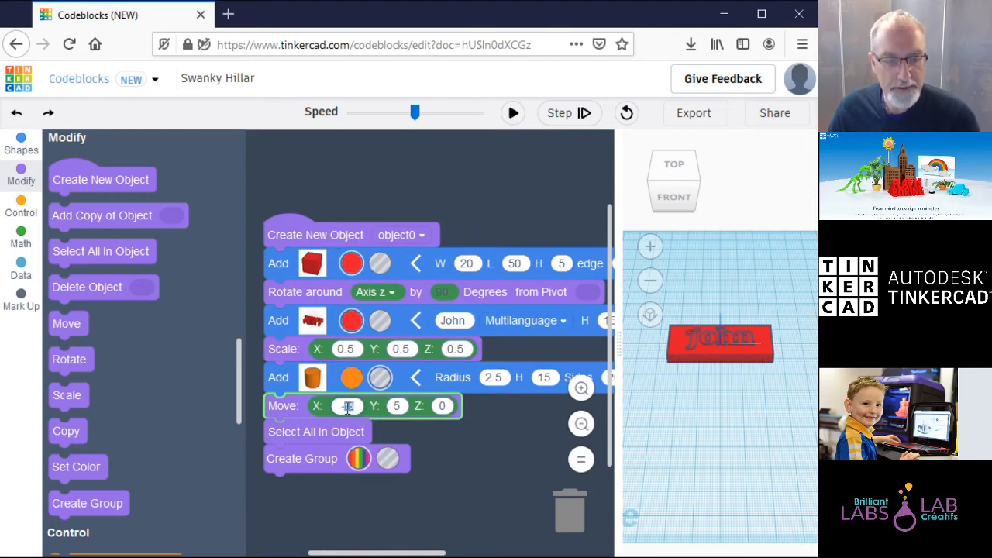
type("20")
left_click(463, 460)
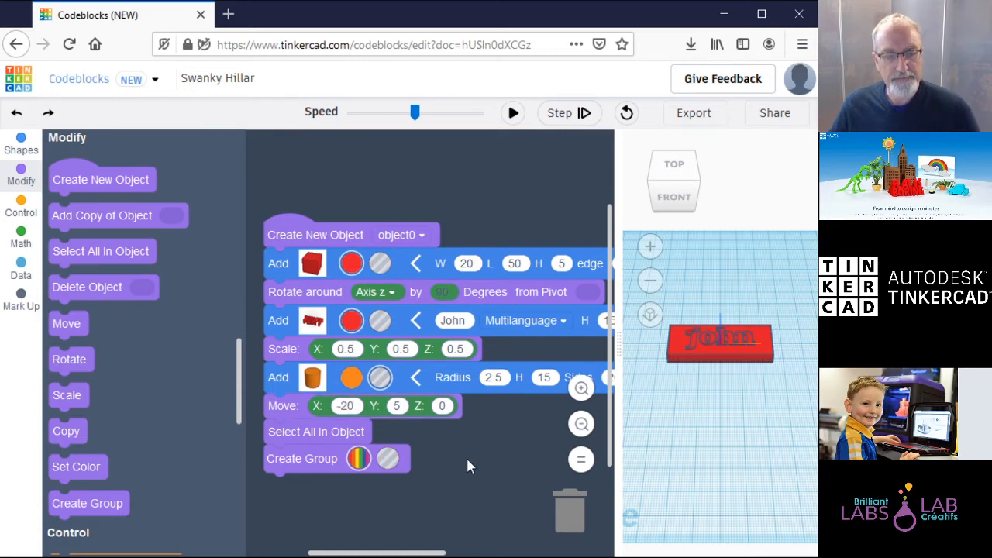
left_click(514, 114)
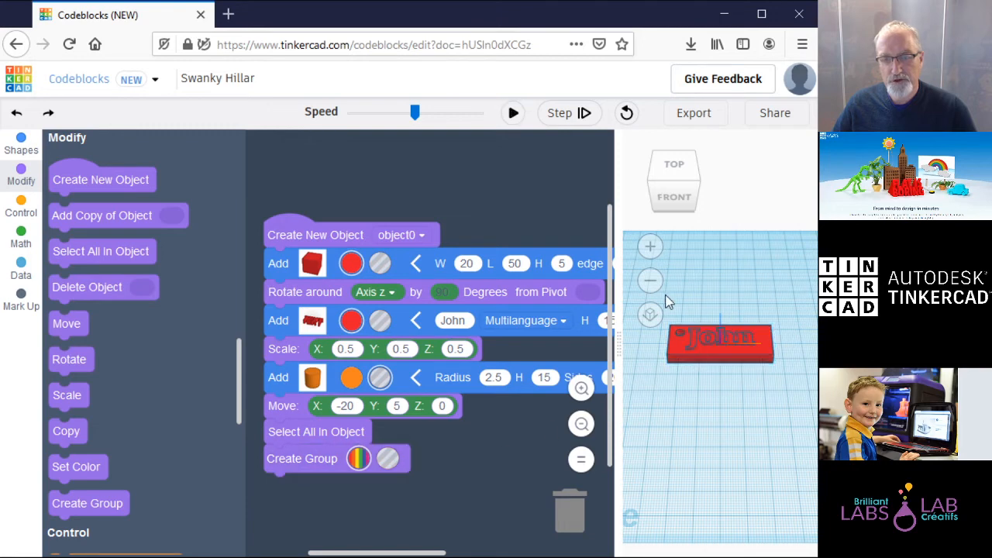
left_click(674, 164)
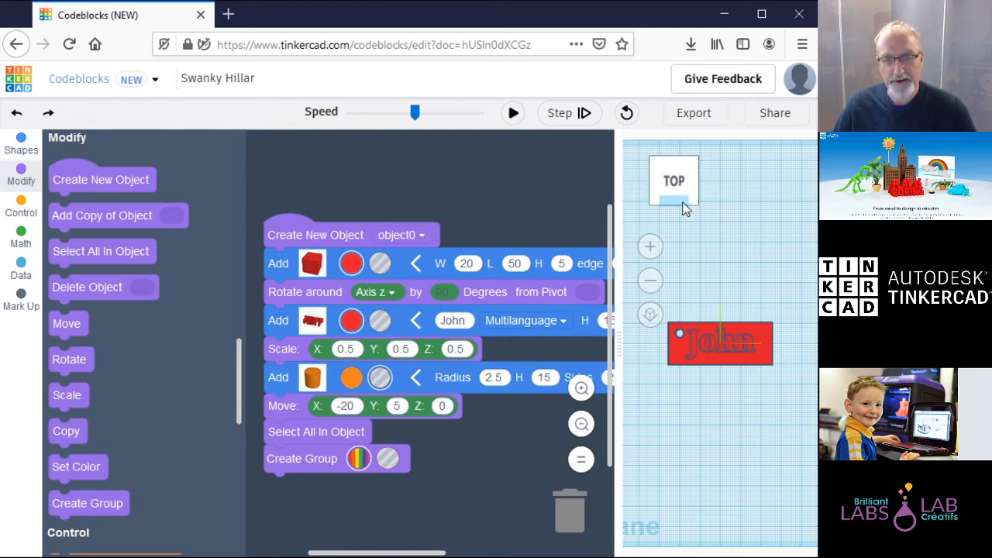
Step: Widen the code area, rename the project 'Keychain code', and return to the dashboard
left_click_drag(621, 341, 646, 367)
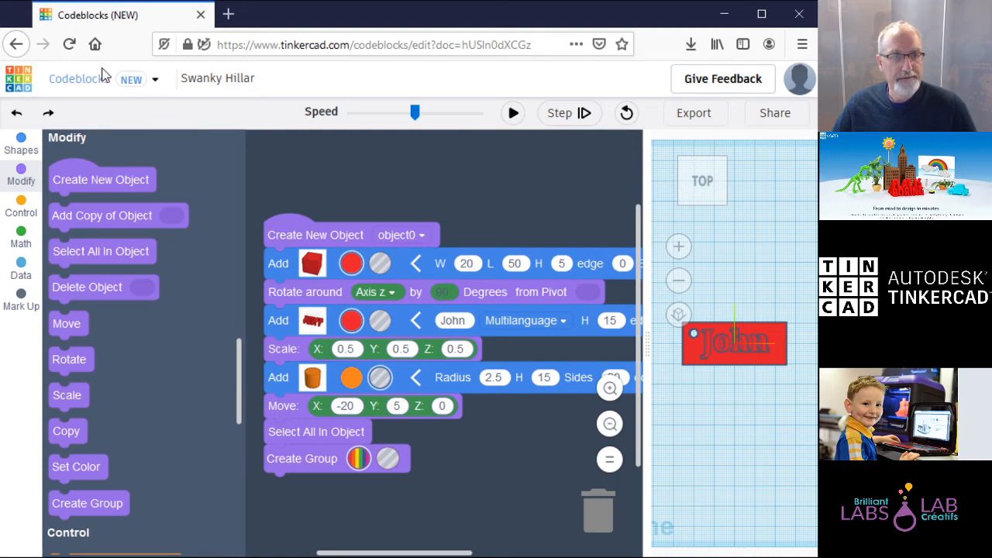
left_click(240, 79)
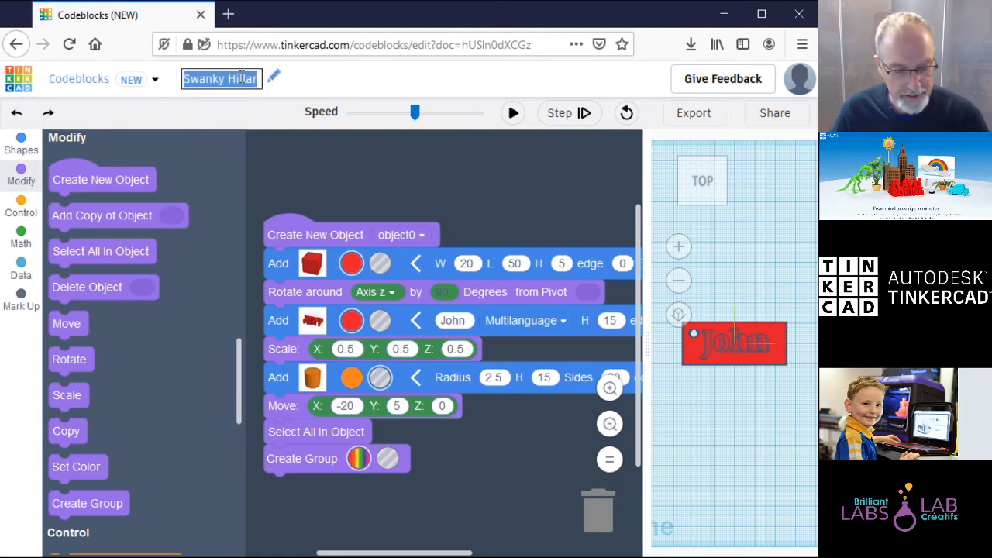
type("K")
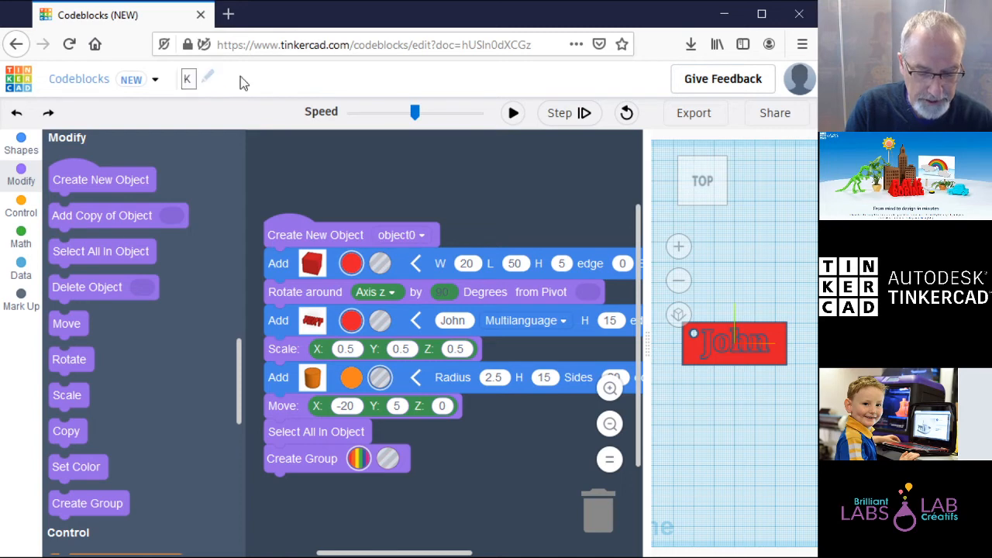
type("eychain code")
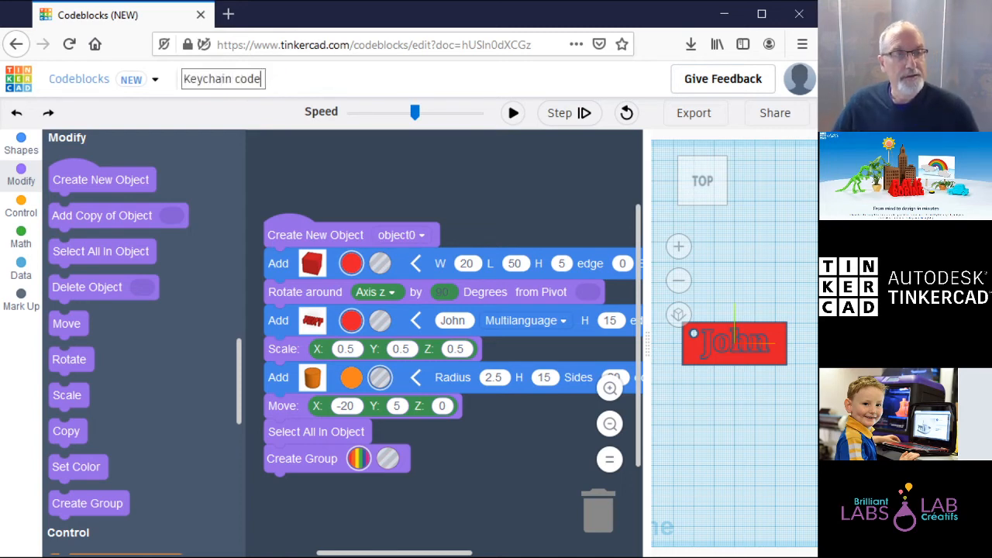
left_click(19, 76)
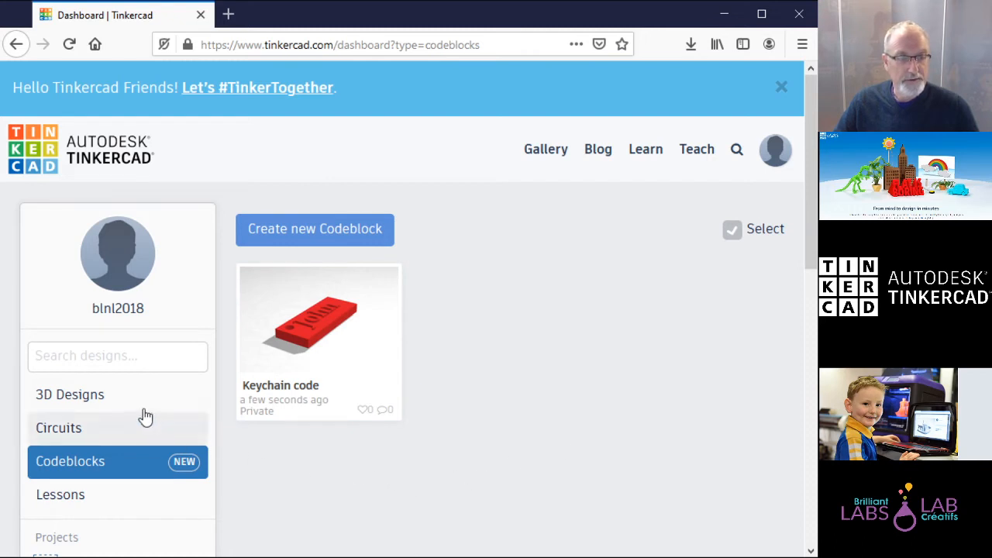
Step: Create a new circuit design from the dashboard's Circuits list
left_click(87, 431)
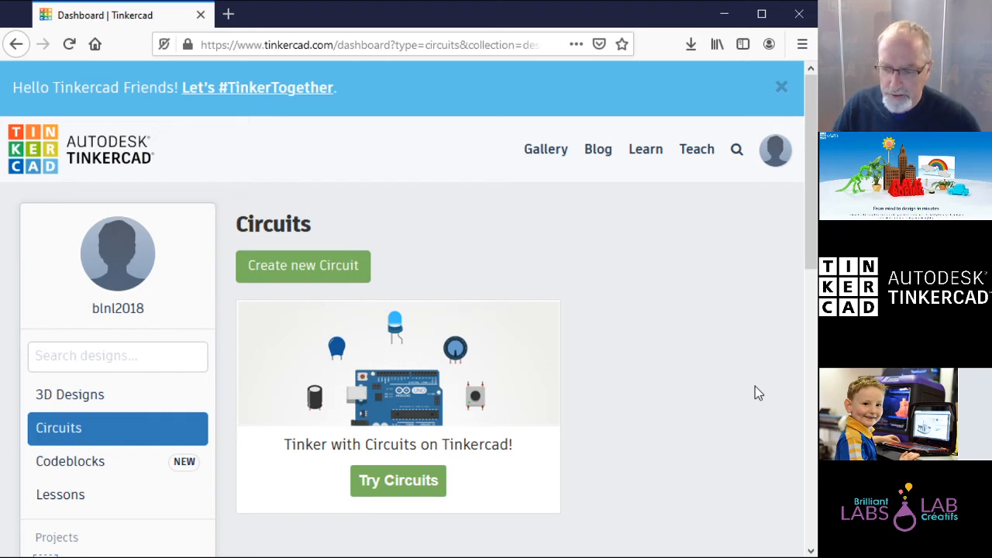
left_click(321, 273)
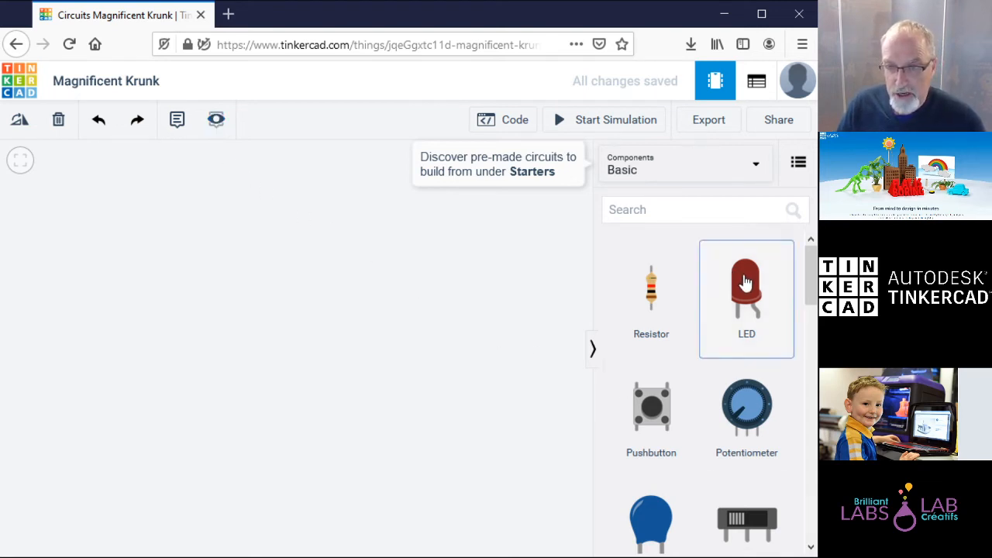
Step: Place a red LED toward the left of the canvas and zoom to fit it
left_click_drag(721, 283, 385, 234)
left_click_drag(302, 238, 263, 248)
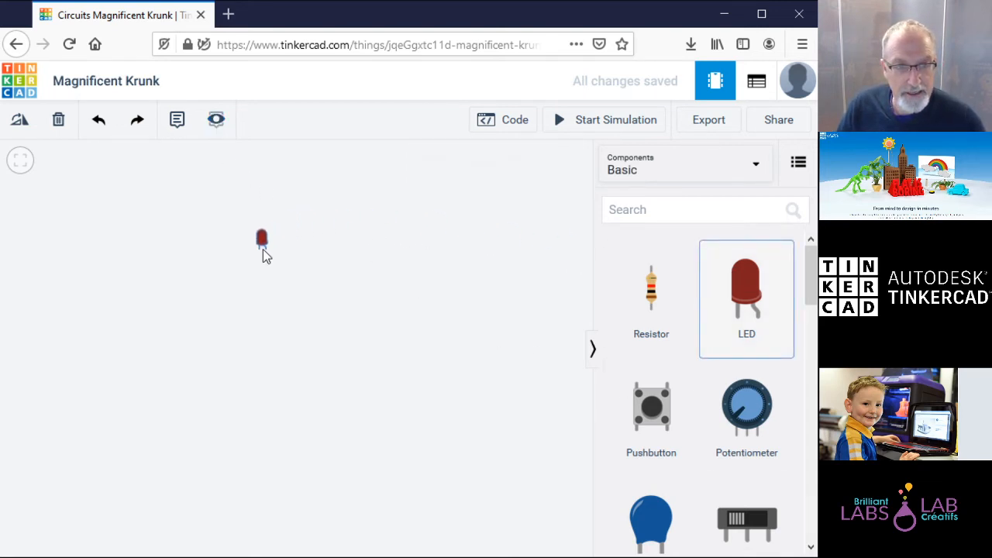
left_click(358, 266)
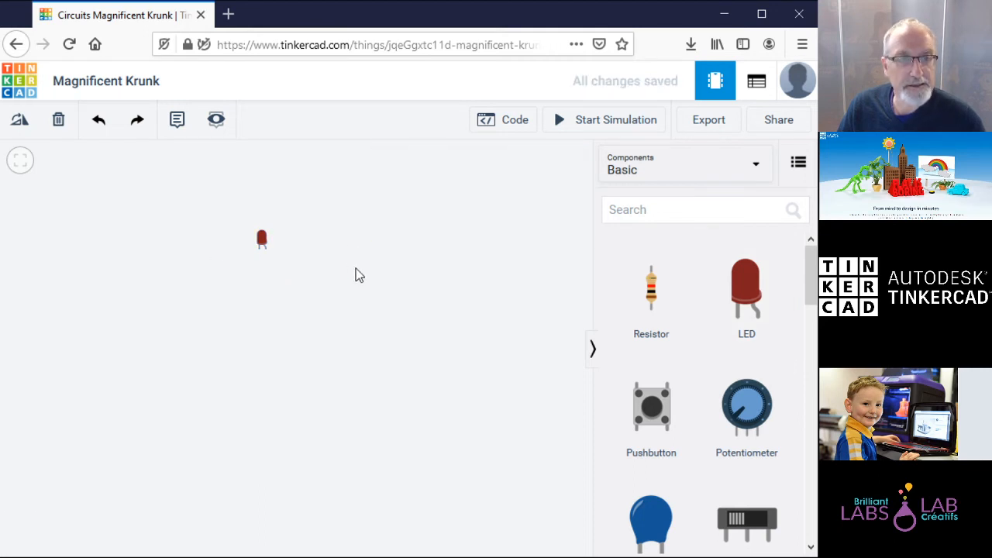
left_click(16, 165)
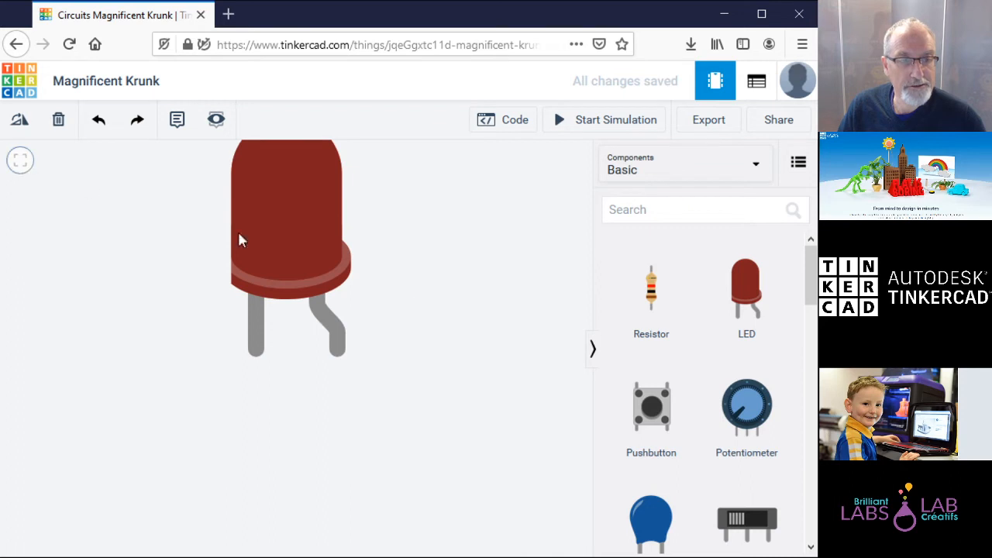
Step: Add a CR2032 coin cell battery to the right of the LED, framing both
left_click_drag(812, 287, 814, 342)
left_click_drag(747, 372, 518, 411)
left_click(19, 163)
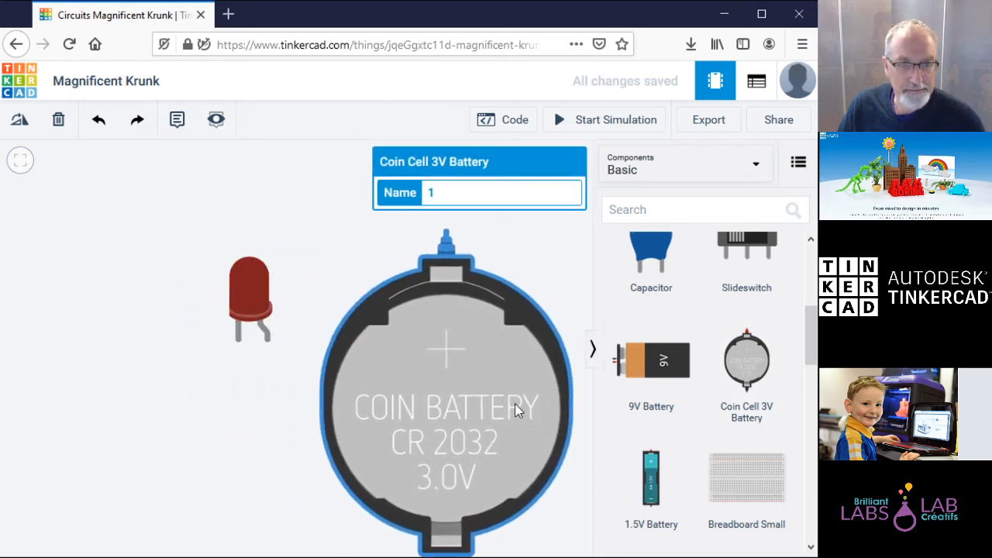
left_click(19, 162)
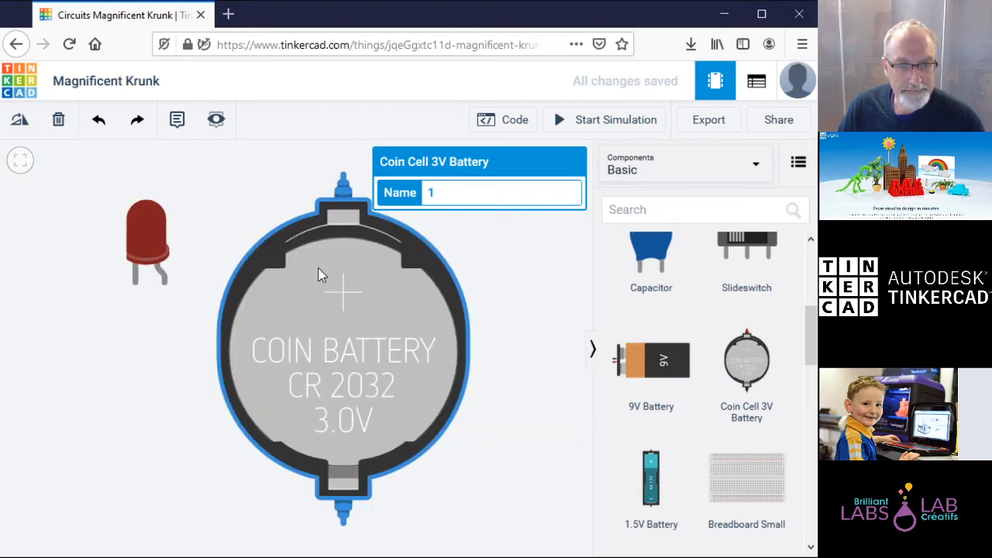
left_click_drag(359, 326, 375, 350)
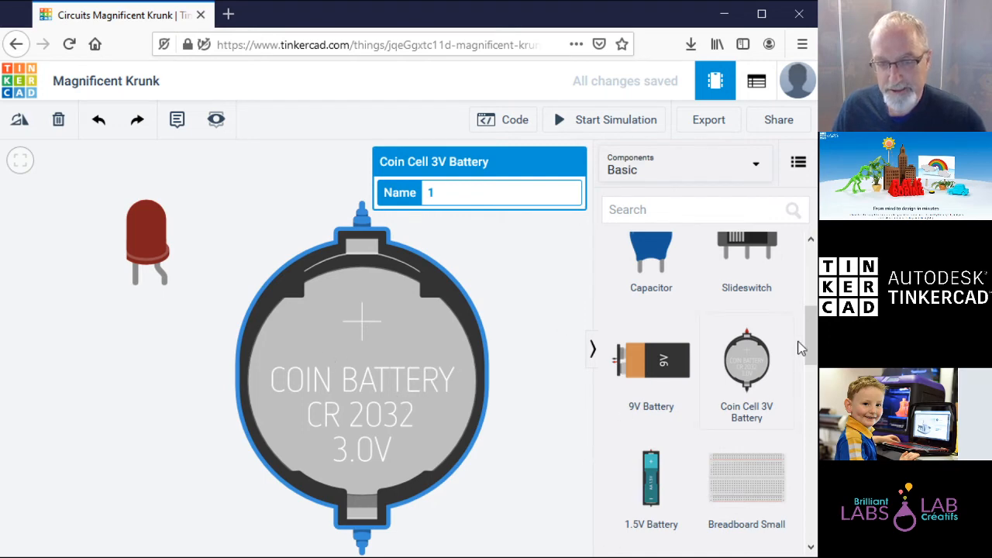
Step: Add a 1 kΩ resistor below the LED
left_click_drag(810, 342, 816, 260)
left_click_drag(649, 283, 135, 396)
left_click_drag(397, 291, 407, 265)
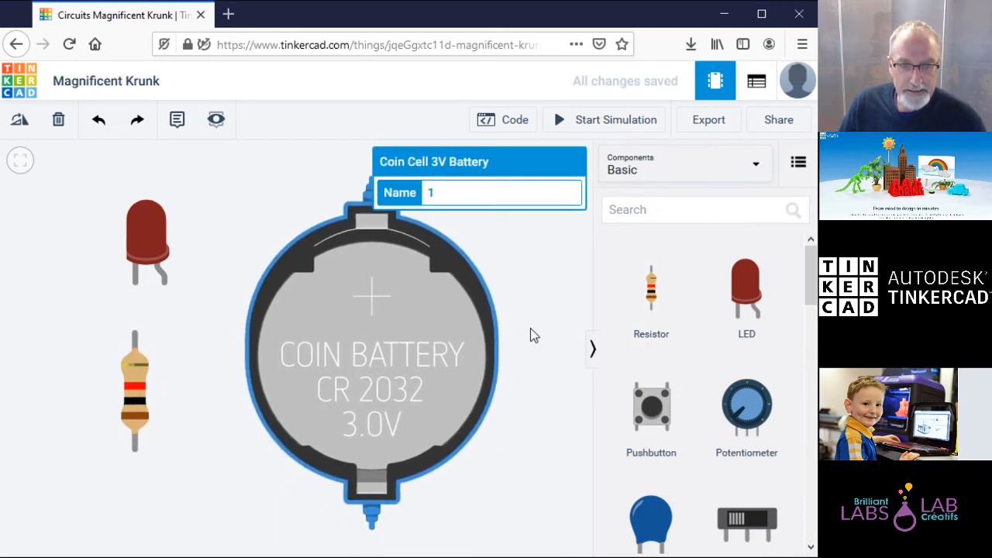
left_click(536, 353)
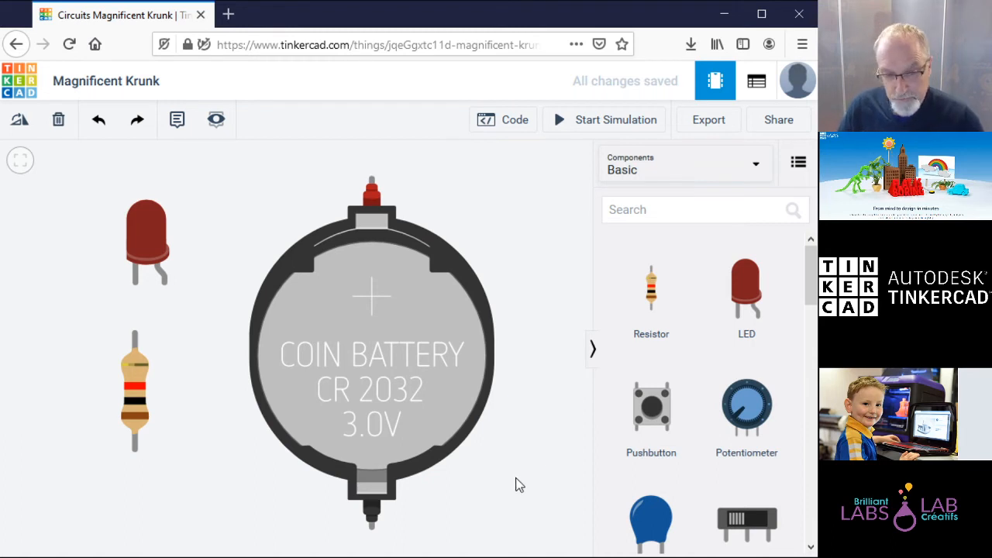
Step: Wire resistor to battery negative, resistor to LED cathode, and LED anode to battery positive
left_click(136, 453)
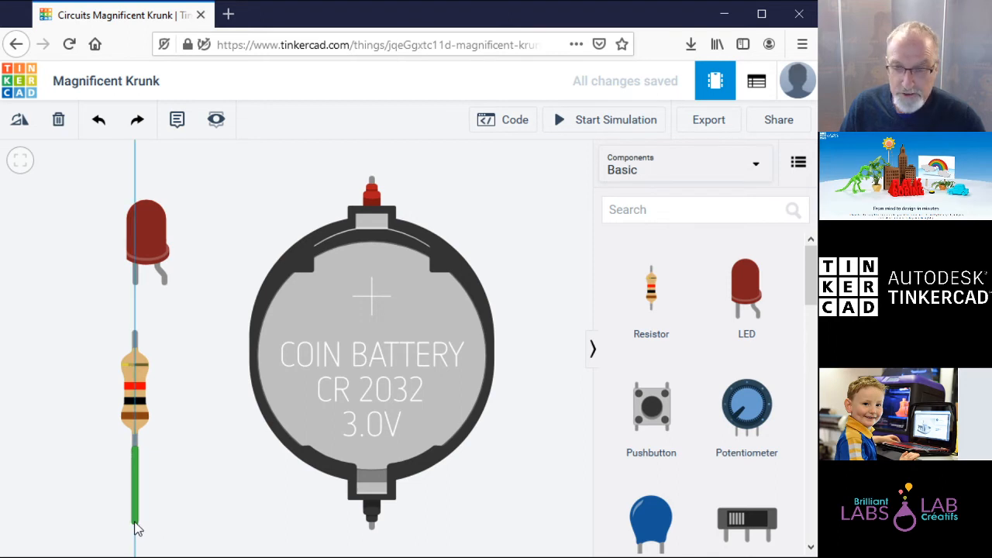
left_click(137, 524)
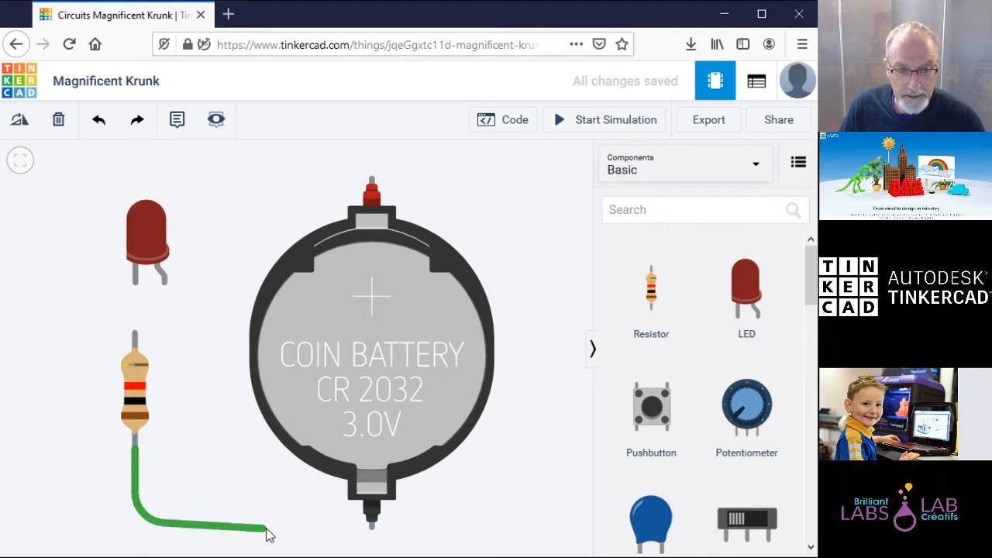
left_click(371, 529)
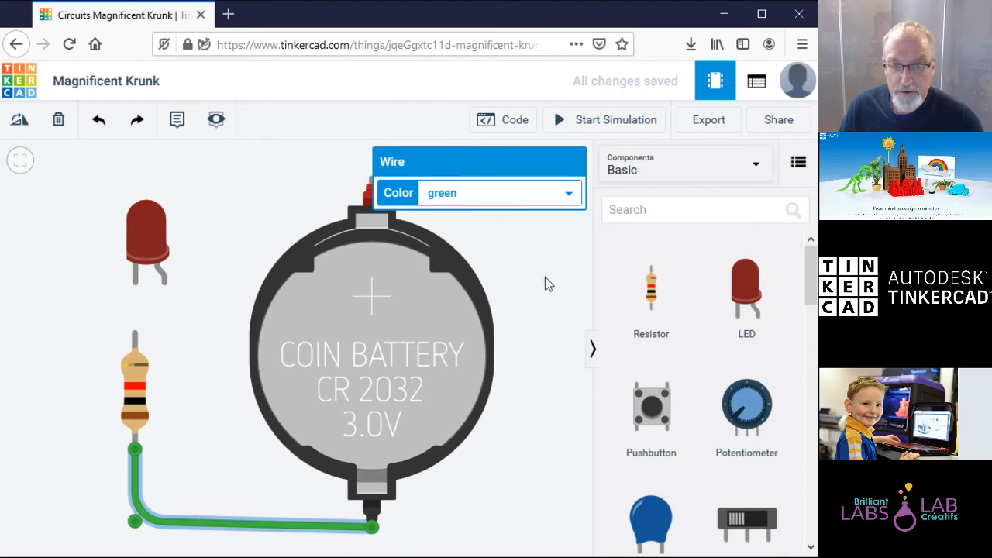
left_click(136, 339)
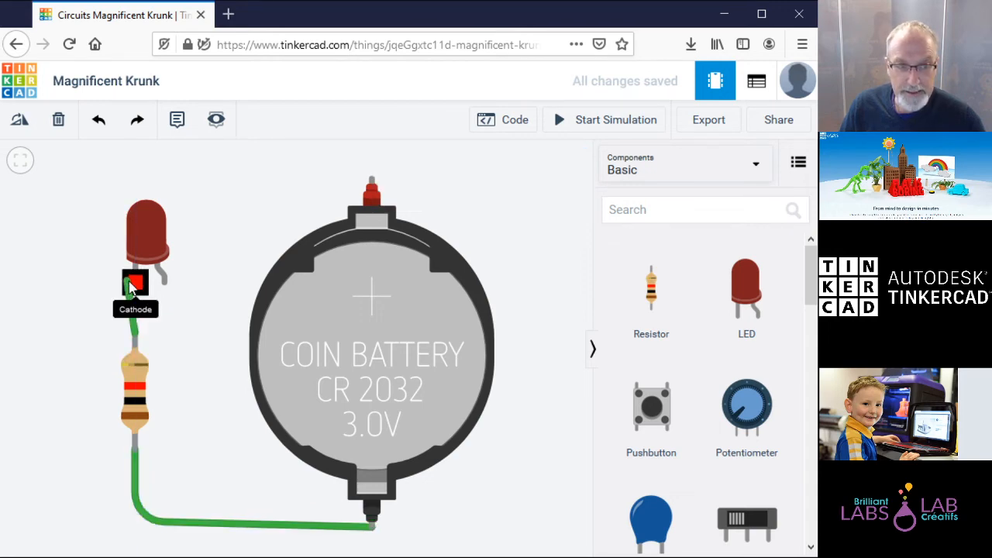
left_click(137, 285)
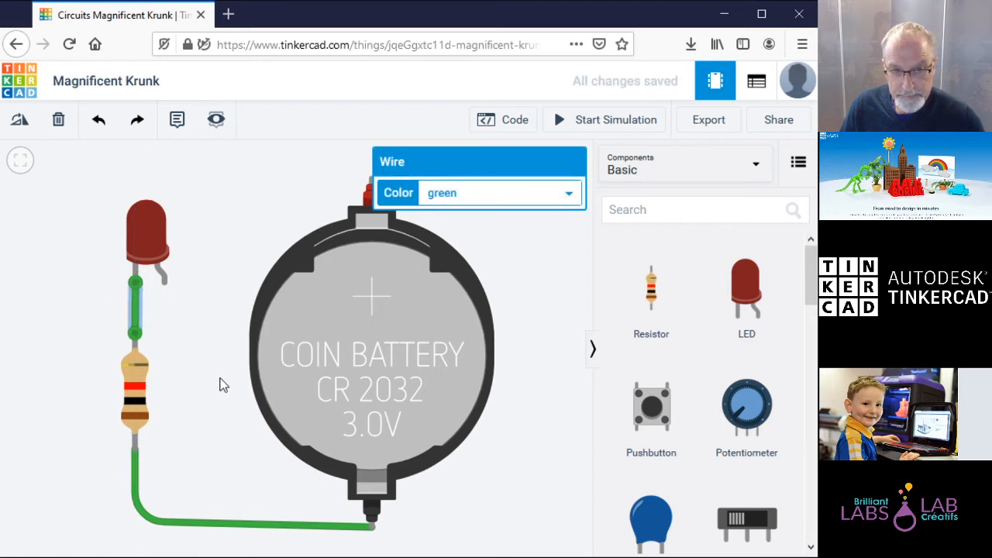
left_click(166, 285)
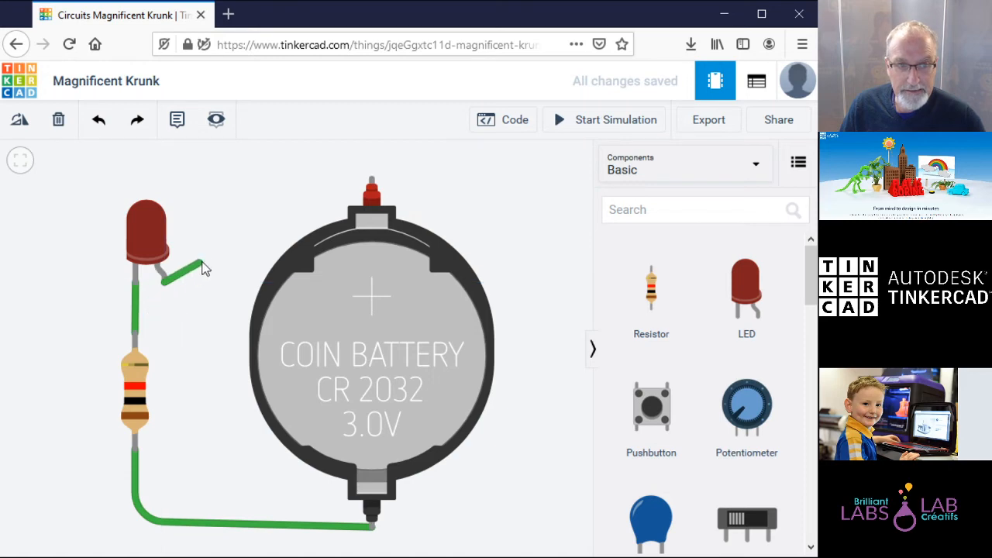
left_click(369, 182)
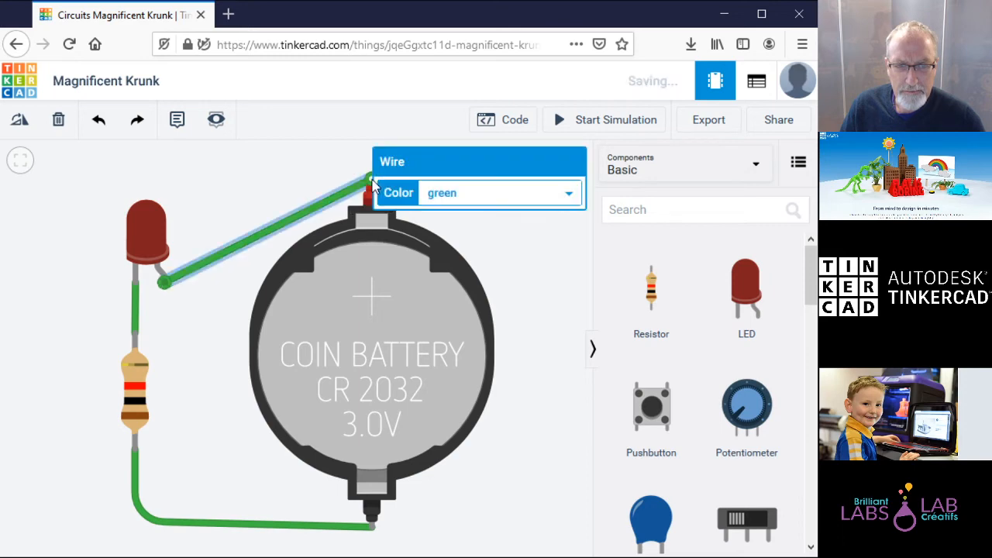
left_click(522, 329)
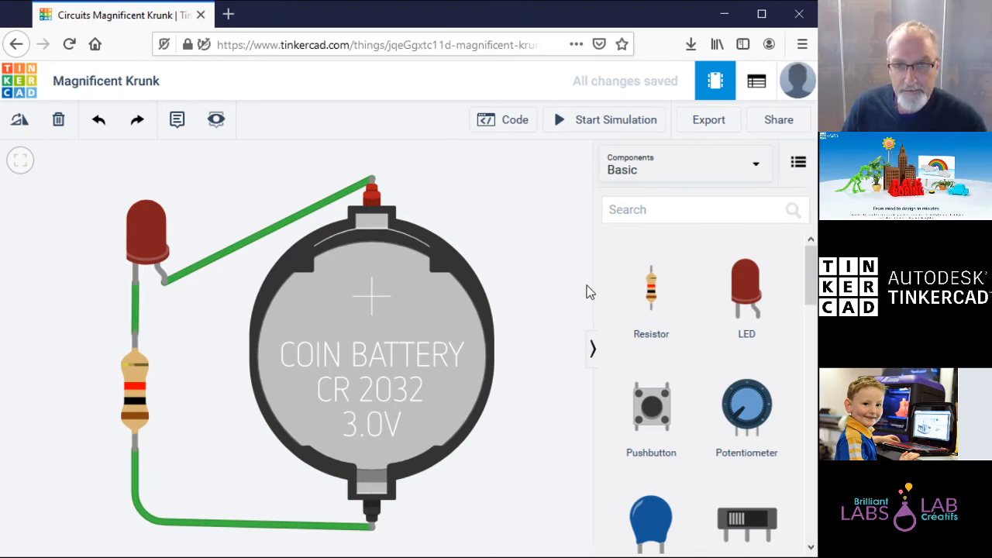
Step: Run and stop the simulation, then delete the LED-to-battery wire and move the battery right
left_click(612, 124)
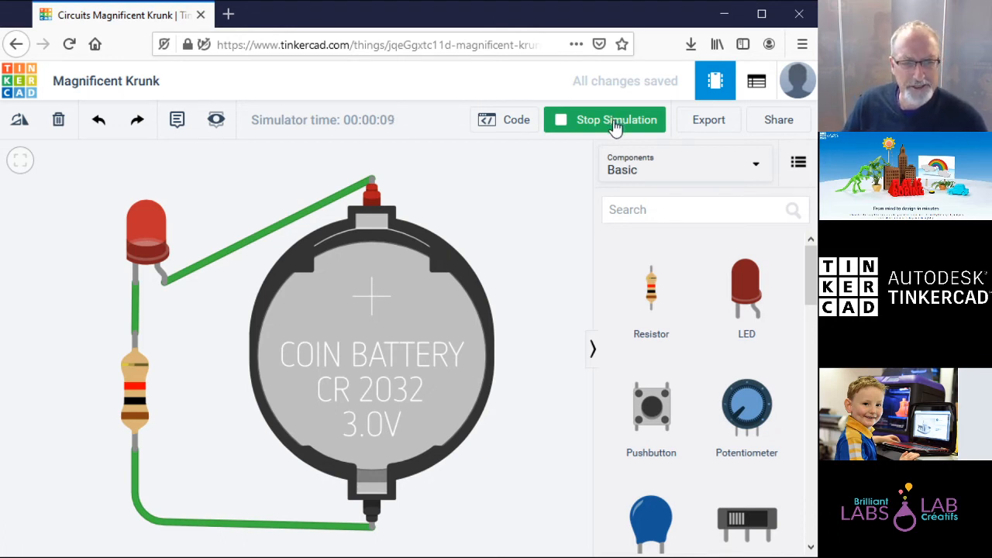
left_click(615, 124)
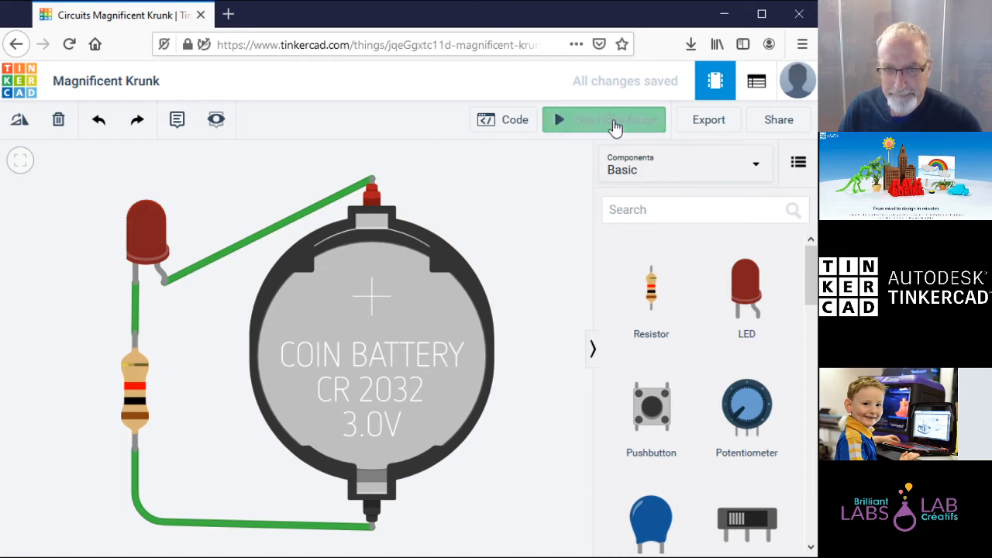
left_click(303, 215)
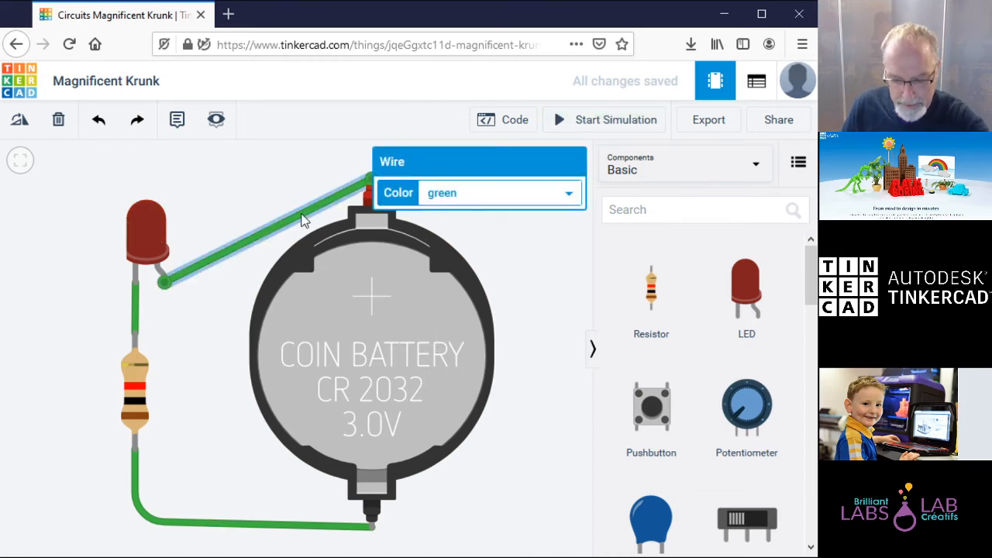
key("Delete")
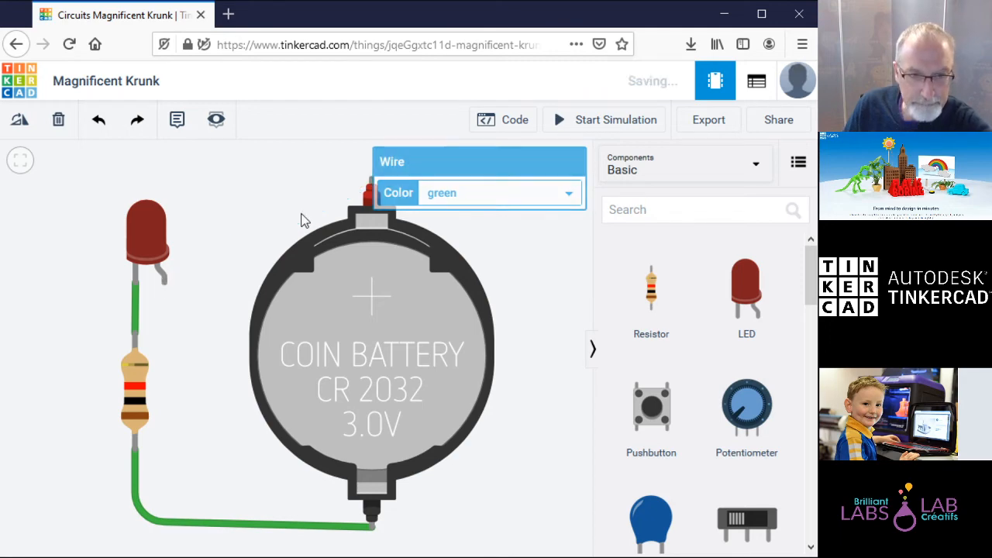
left_click_drag(397, 311, 478, 316)
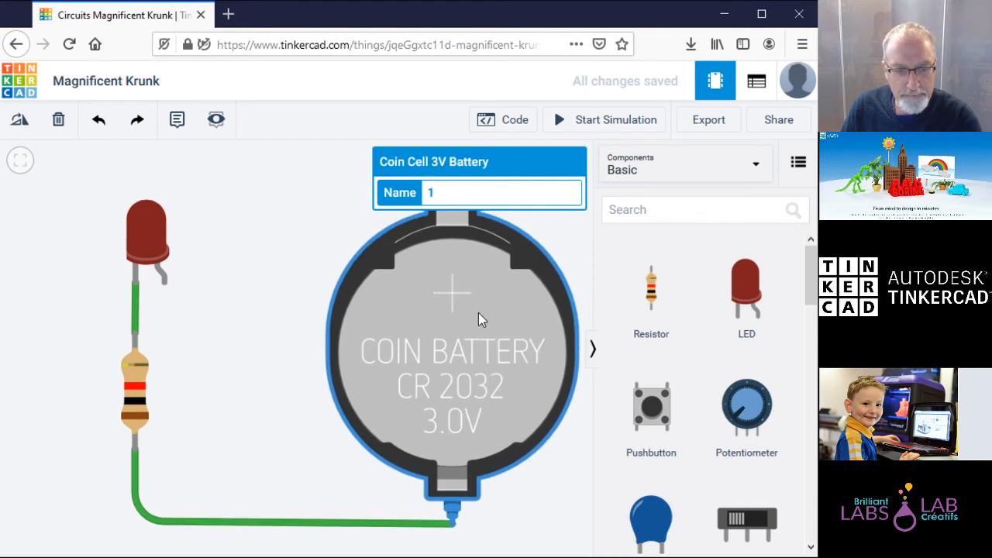
left_click(516, 507)
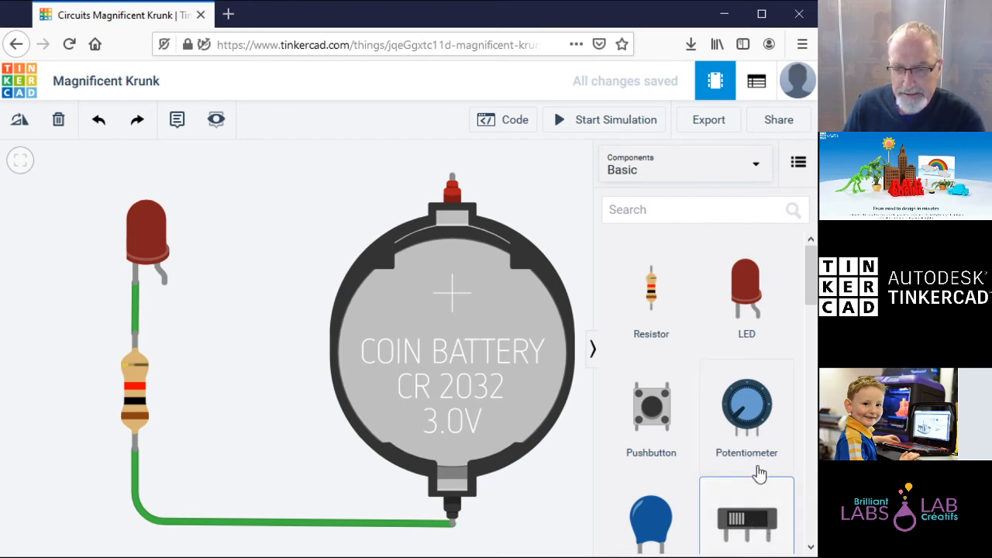
Step: Add a slide switch above the LED and wire the LED anode to its Terminal 1
left_click_drag(749, 516, 266, 210)
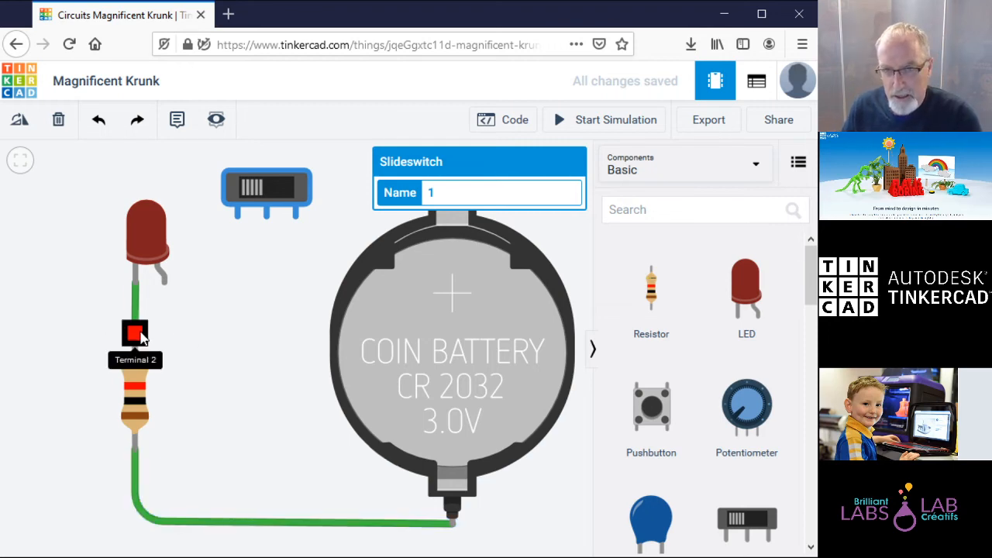
left_click(164, 286)
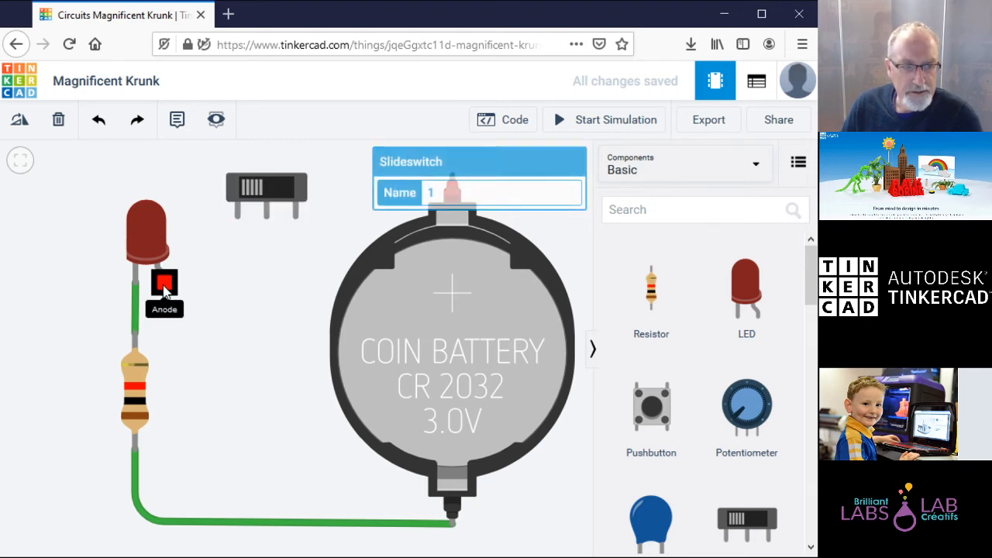
left_click(239, 283)
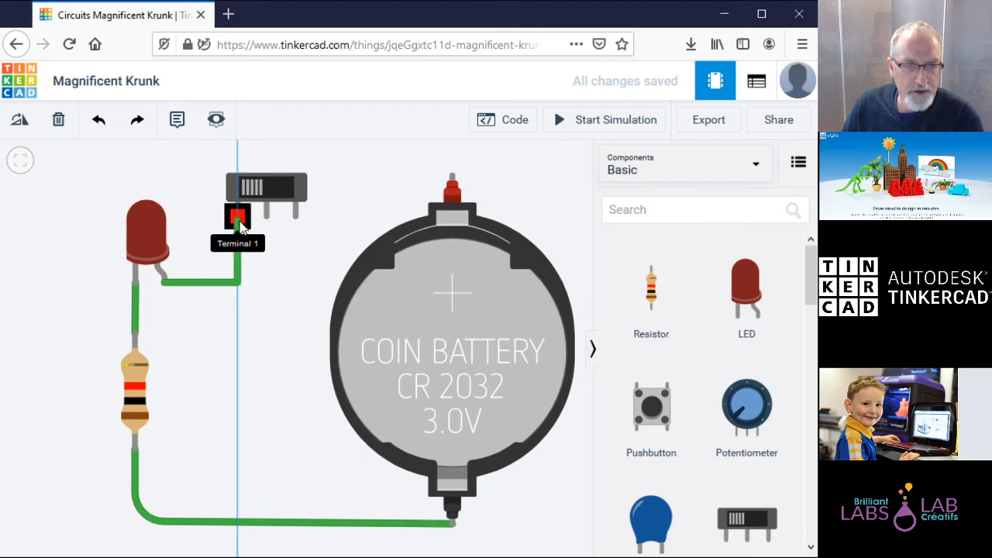
left_click(238, 218)
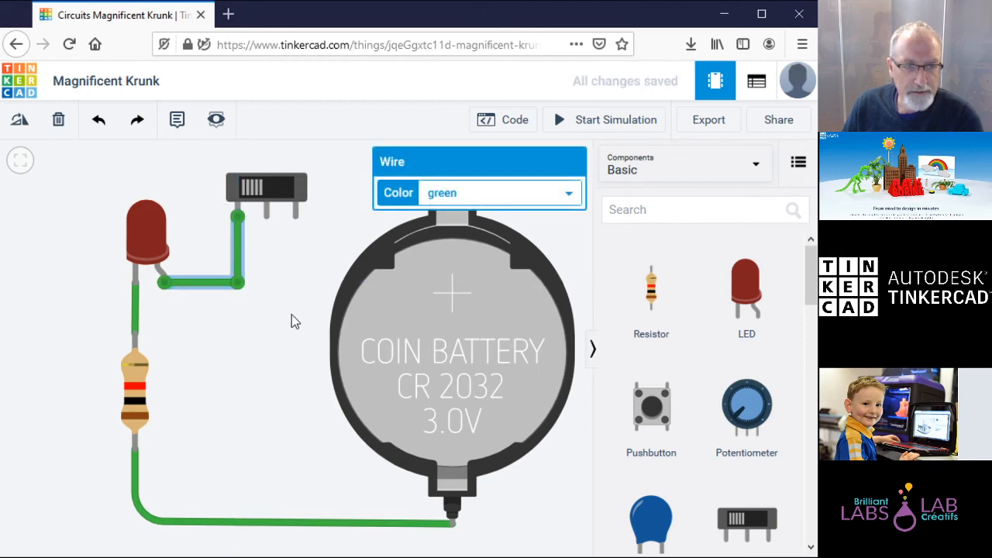
left_click(580, 238)
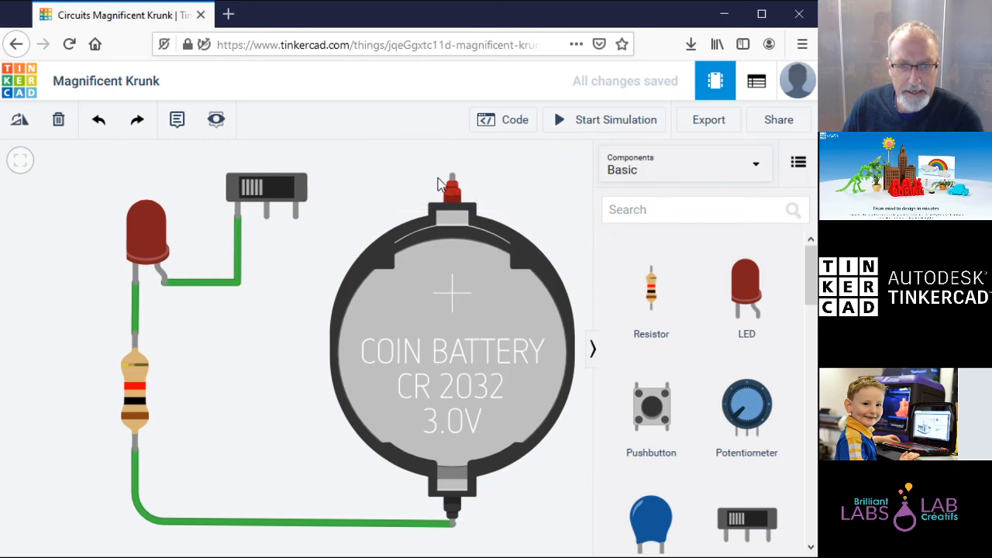
Step: Connect the switch's Common terminal to the battery's Positive terminal
left_click(266, 218)
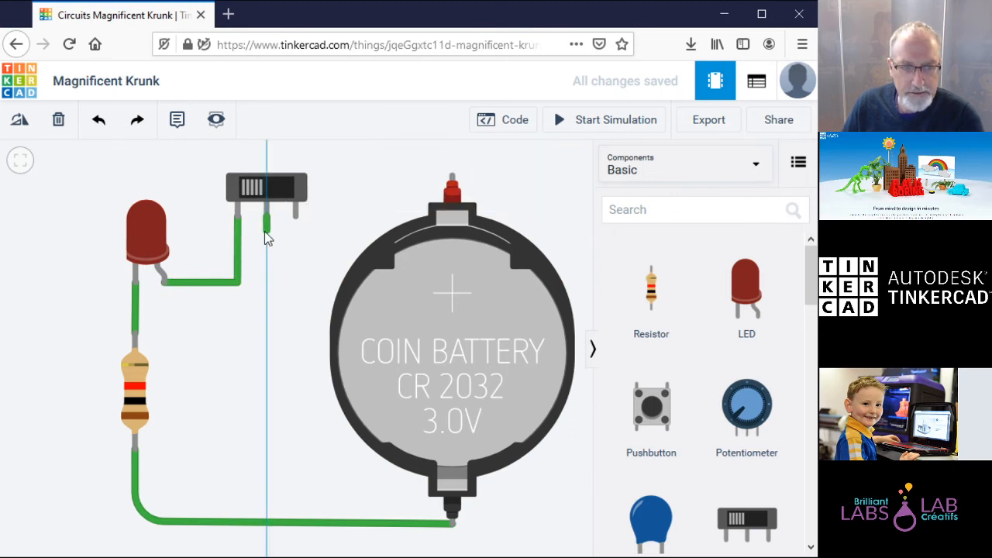
left_click(453, 180)
left_click(304, 275)
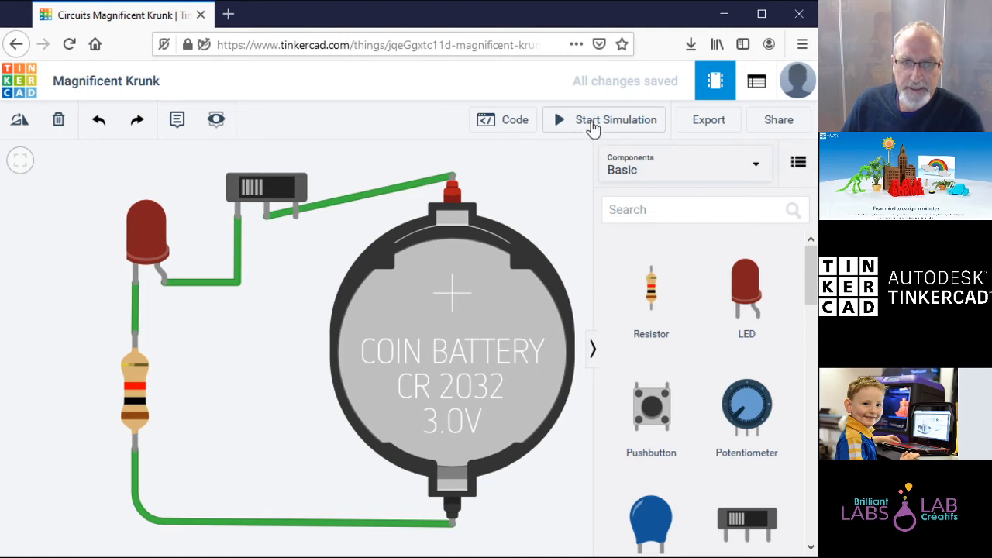
Step: Start the simulation, toggle the slide switch off and back on, and zoom to fit
left_click(262, 193)
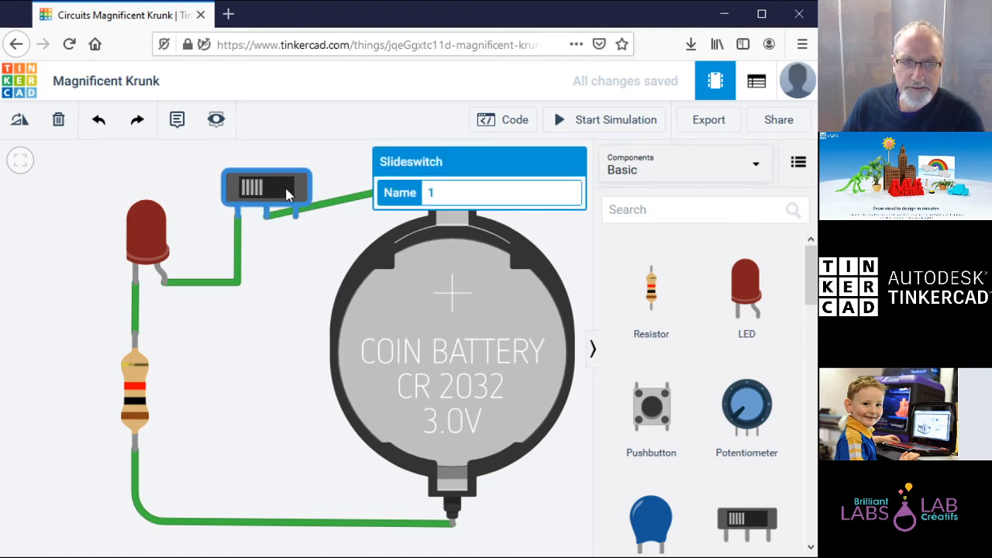
mouse_move(263, 189)
left_mouse_down()
mouse_move(302, 194)
mouse_move(262, 194)
left_mouse_up()
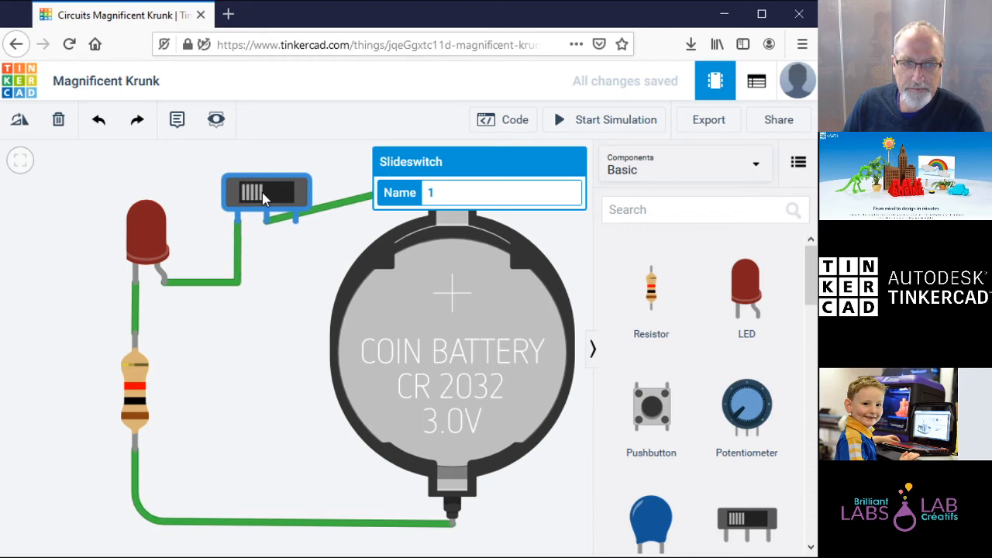
left_click(597, 126)
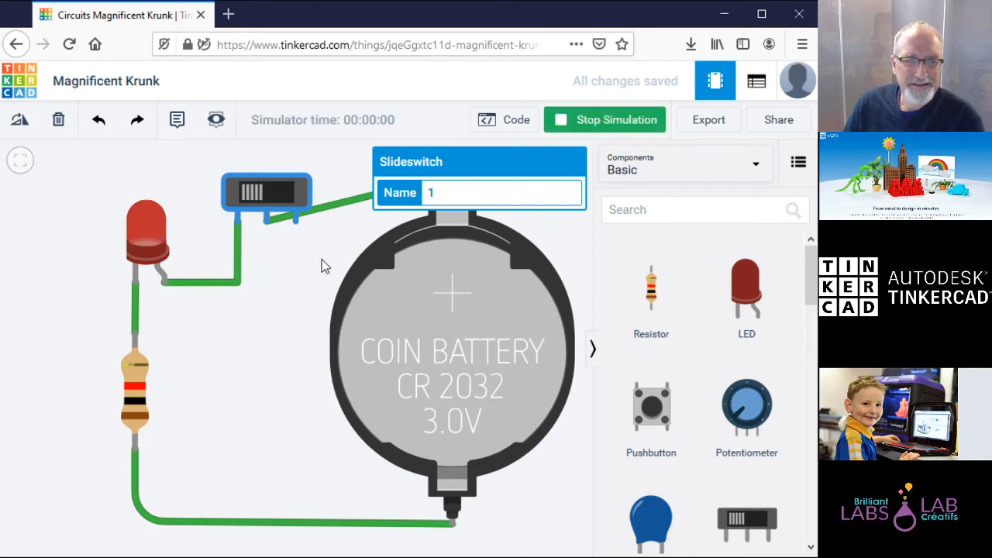
left_click(222, 312)
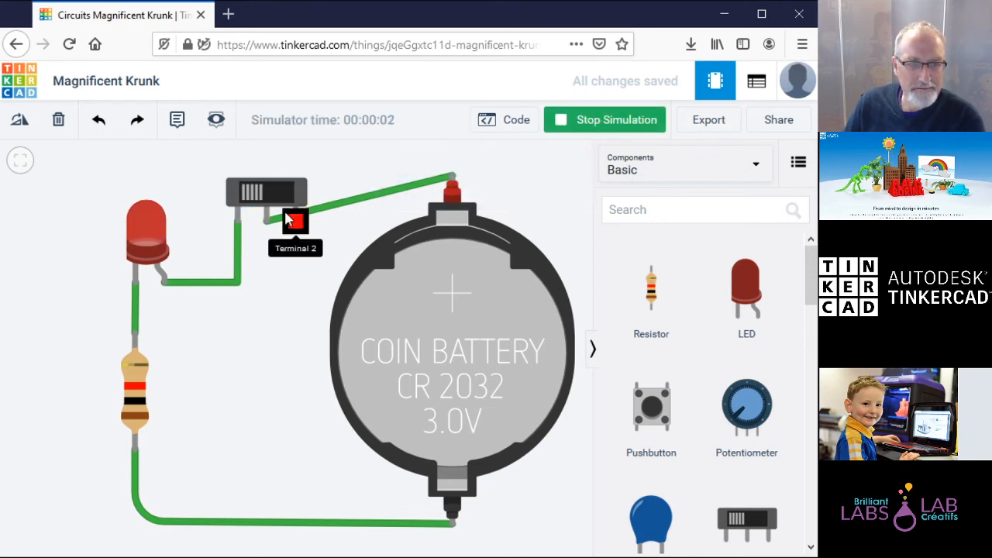
left_click(278, 192)
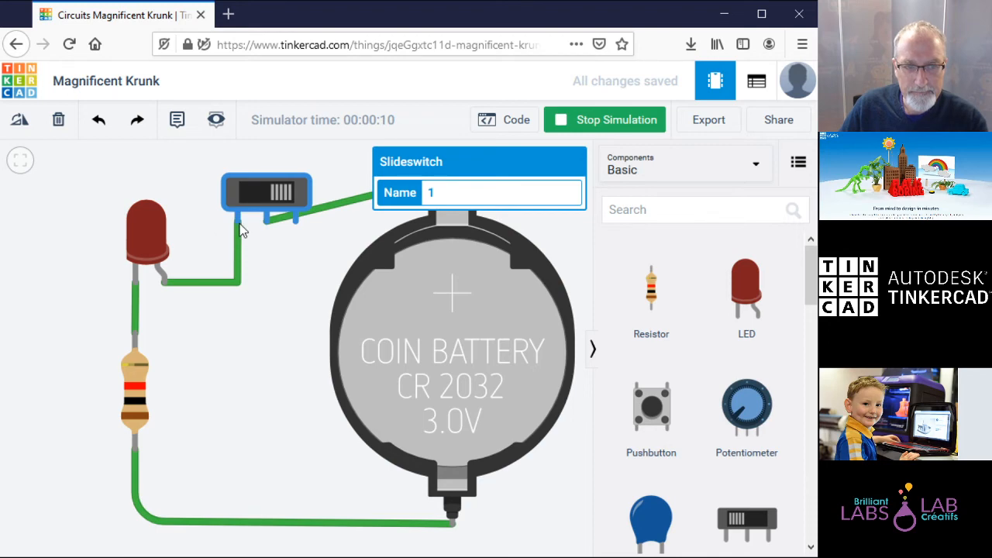
left_click(287, 200)
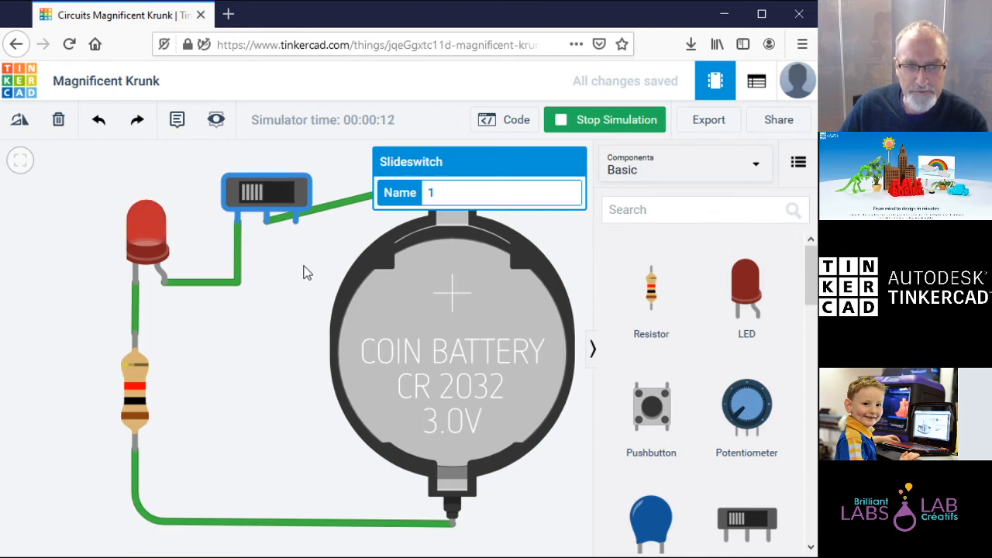
left_click(293, 329)
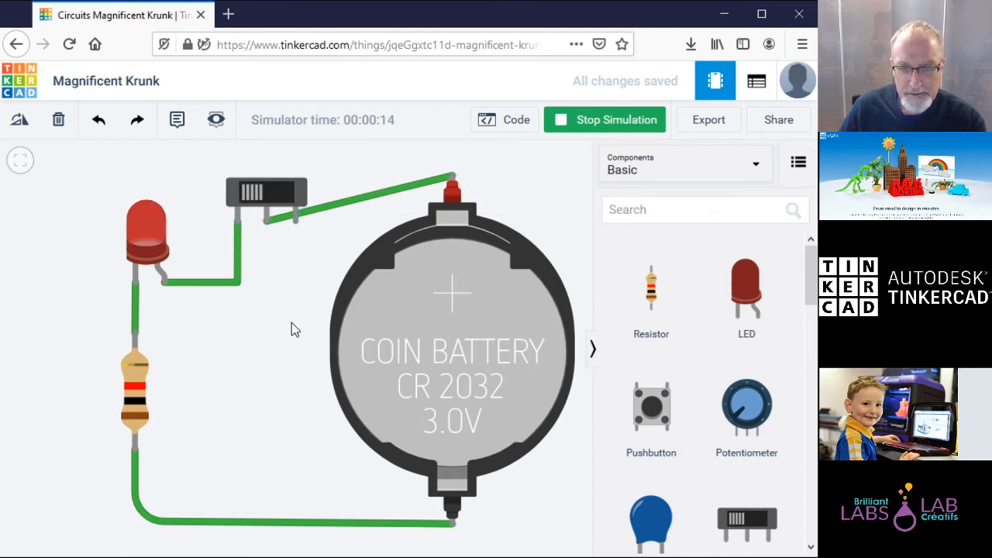
left_click(20, 160)
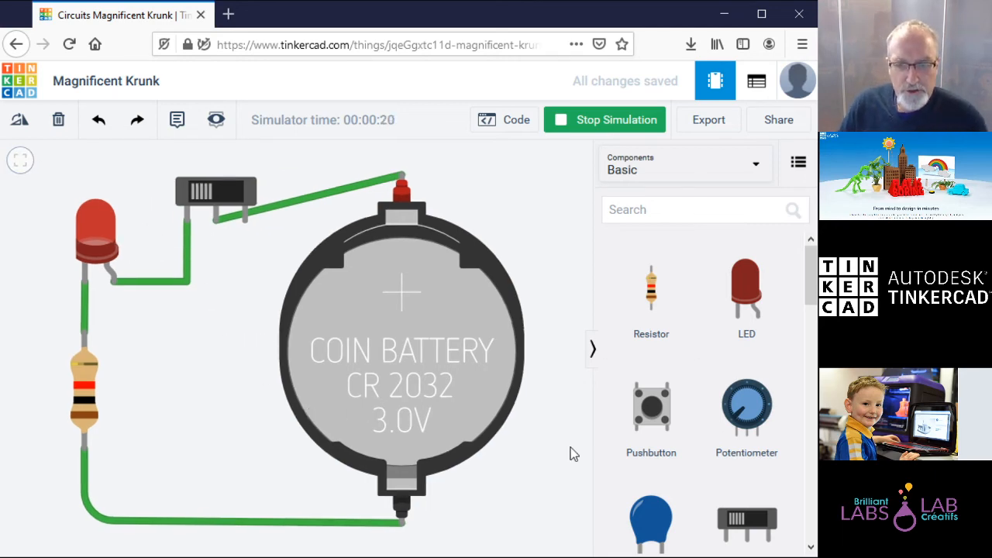
left_click_drag(809, 284, 811, 256)
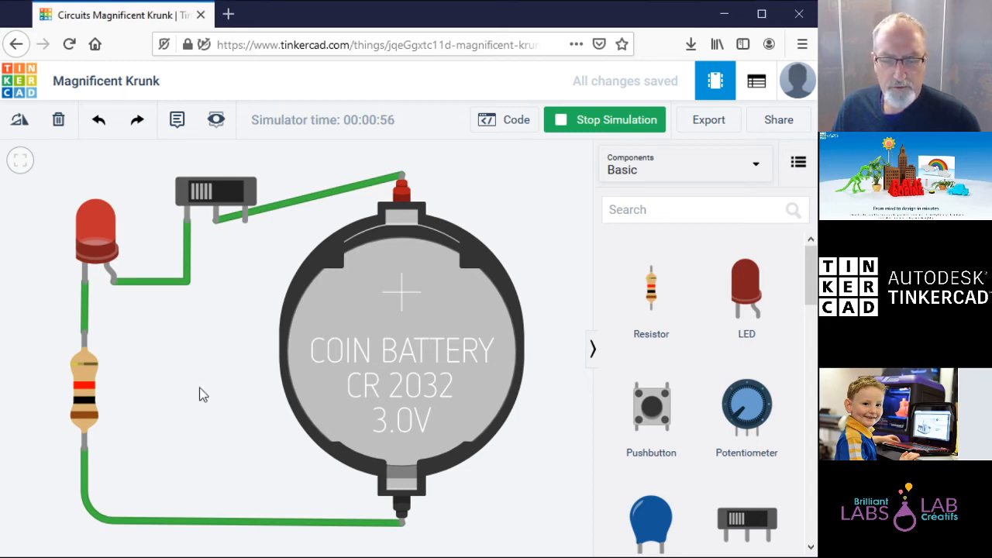
Step: Return to the Tinkercad dashboard and create a new, empty 3D design ('Neat Maimu')
left_click(27, 78)
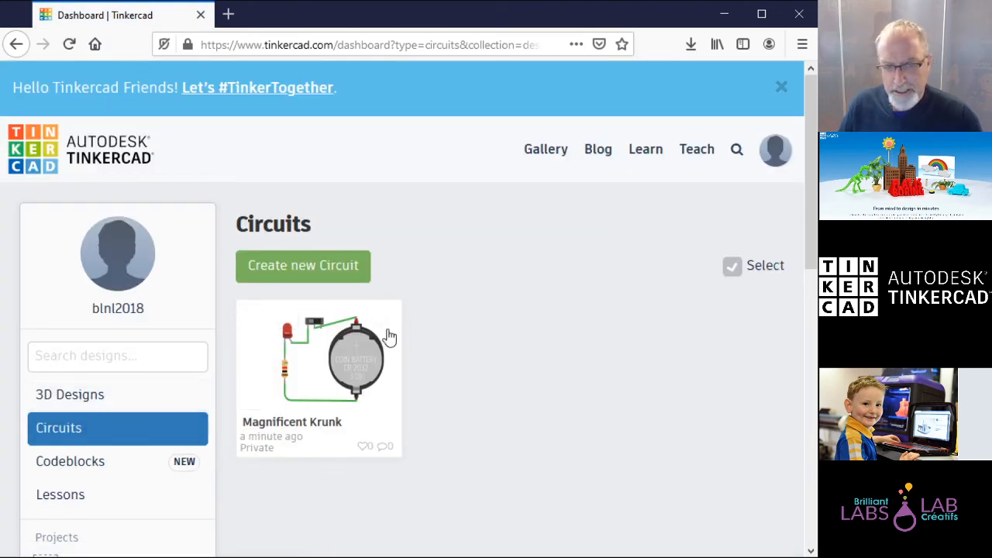
mouse_move(397, 407)
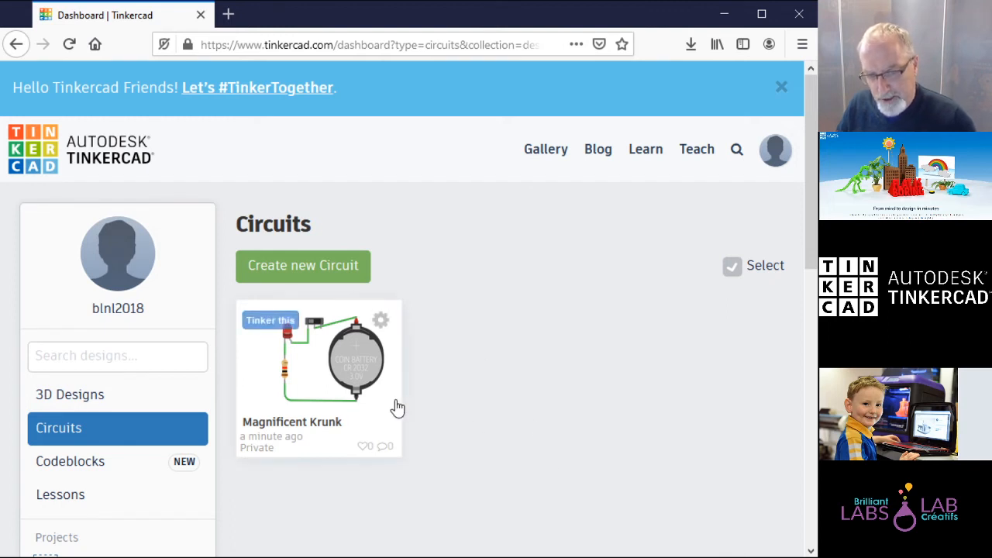
left_click(121, 465)
mouse_move(317, 383)
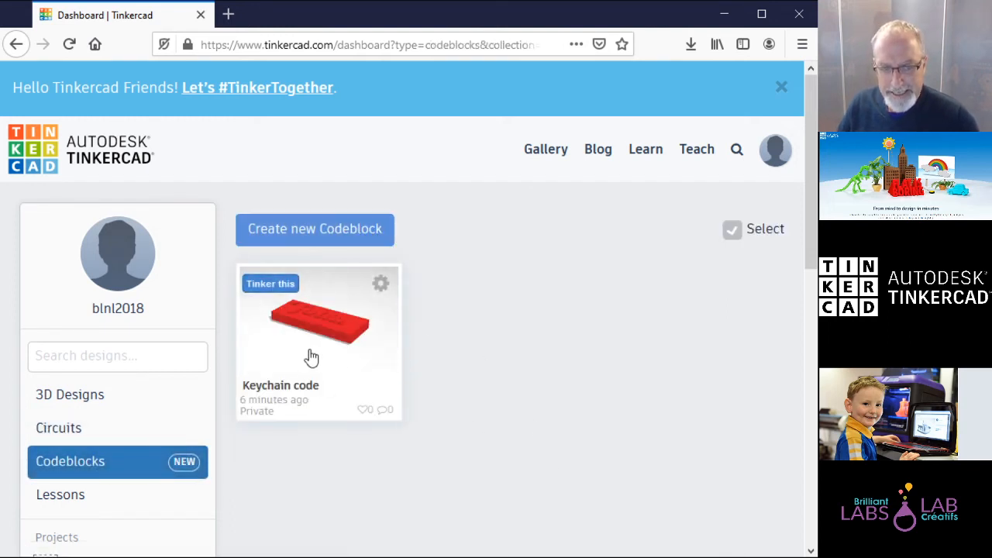
left_click(122, 399)
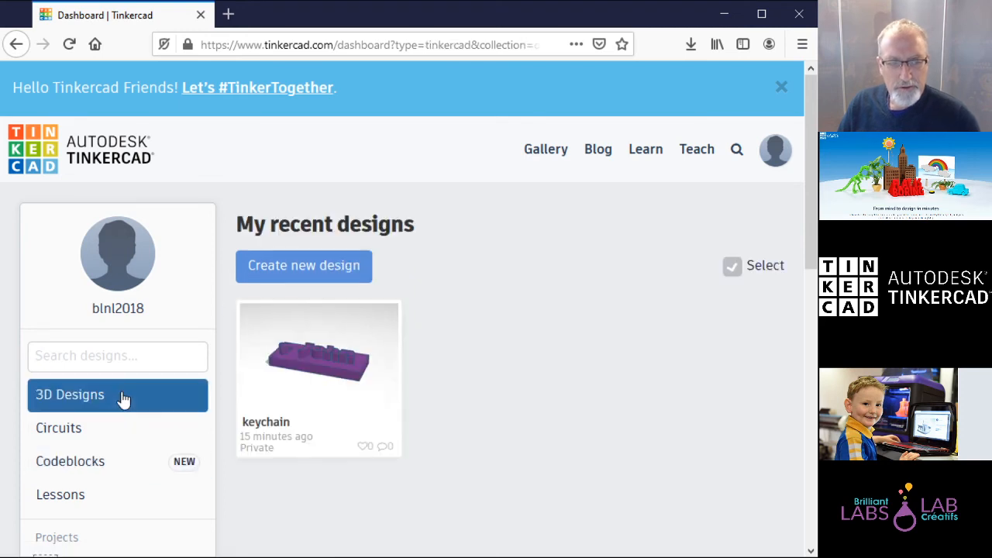
left_click(326, 266)
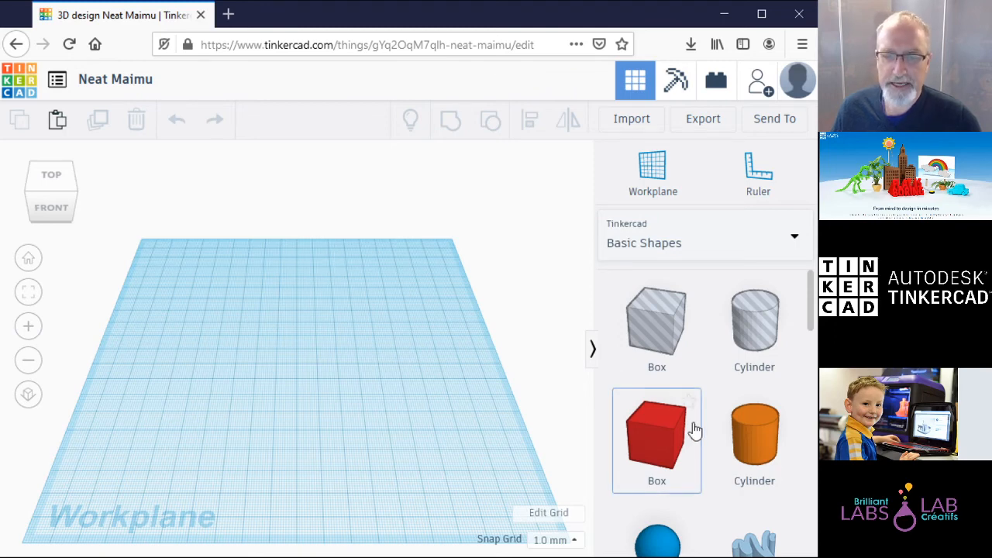
Step: Drop a red box on the workplane and resize it to 63 by 54 mm, 41 mm tall
left_click_drag(587, 438, 247, 391)
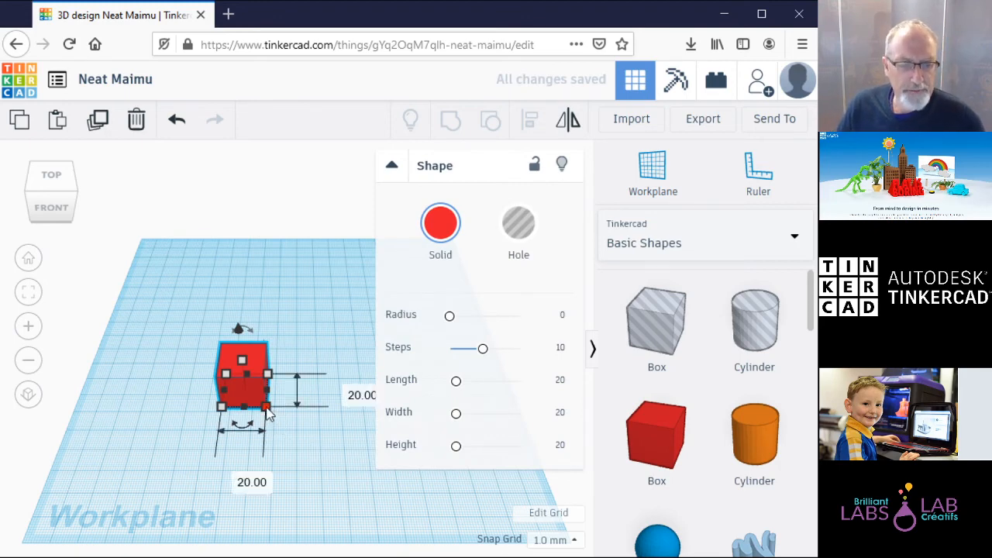
left_click_drag(267, 407, 367, 484)
left_click_drag(333, 397, 330, 341)
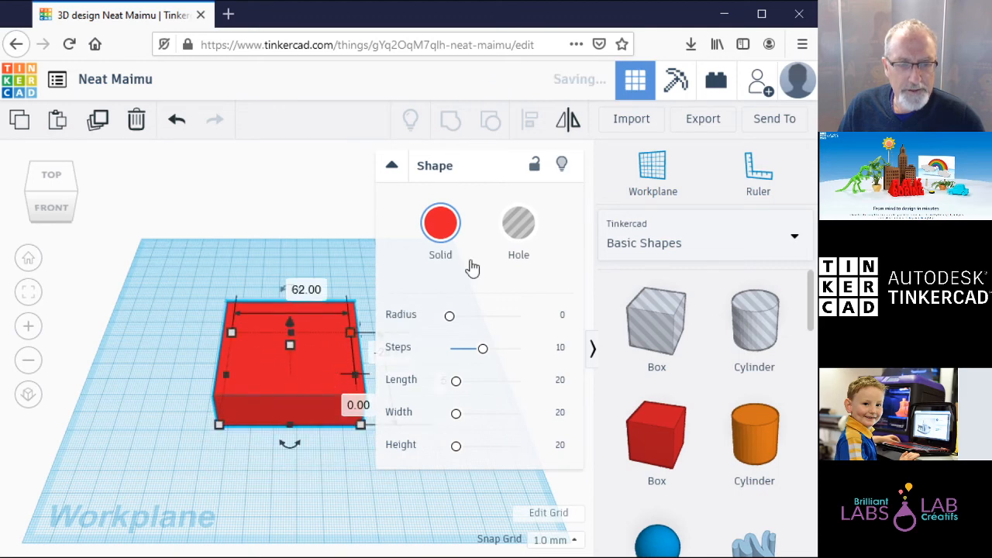
left_click(393, 168)
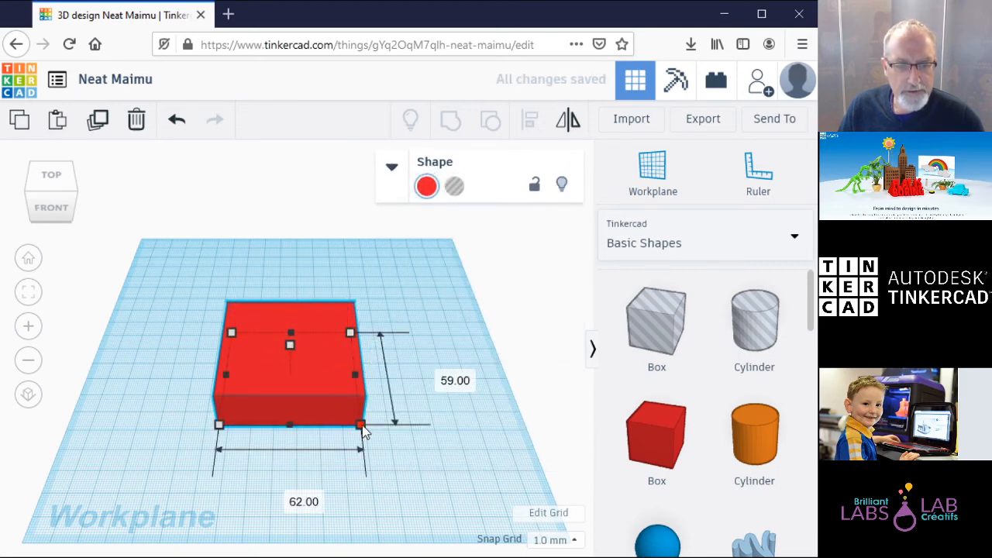
mouse_move(364, 429)
left_mouse_down()
mouse_move(363, 419)
mouse_move(388, 413)
mouse_move(367, 423)
left_mouse_up()
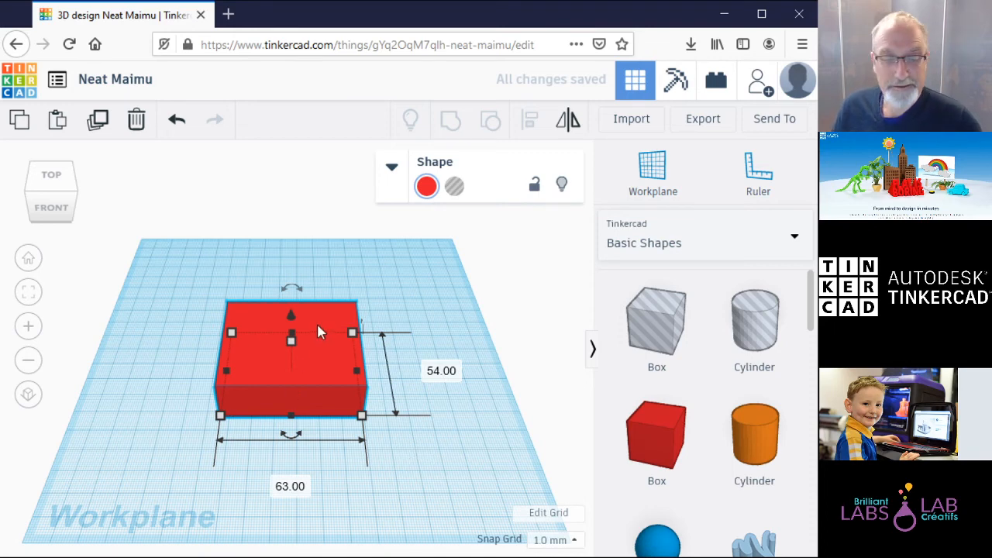
left_click_drag(290, 339, 290, 310)
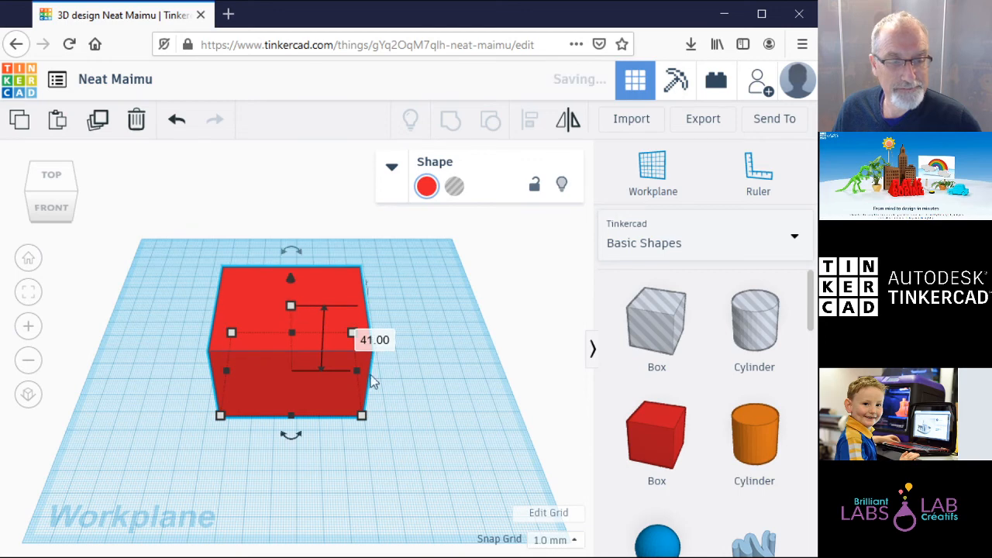
left_click(465, 463)
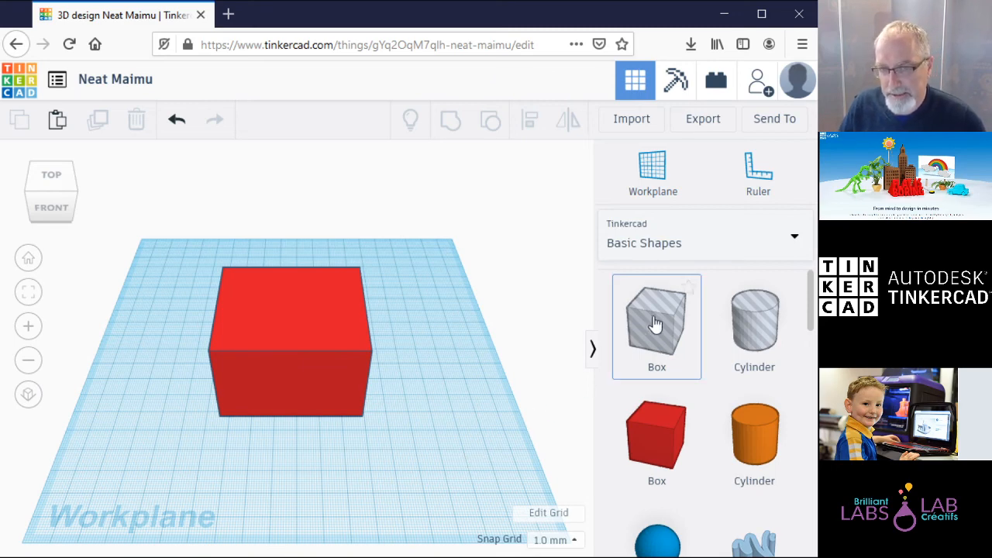
Step: Add a hole box next to the red box and set its height to 40 mm
left_click_drag(655, 324, 171, 350)
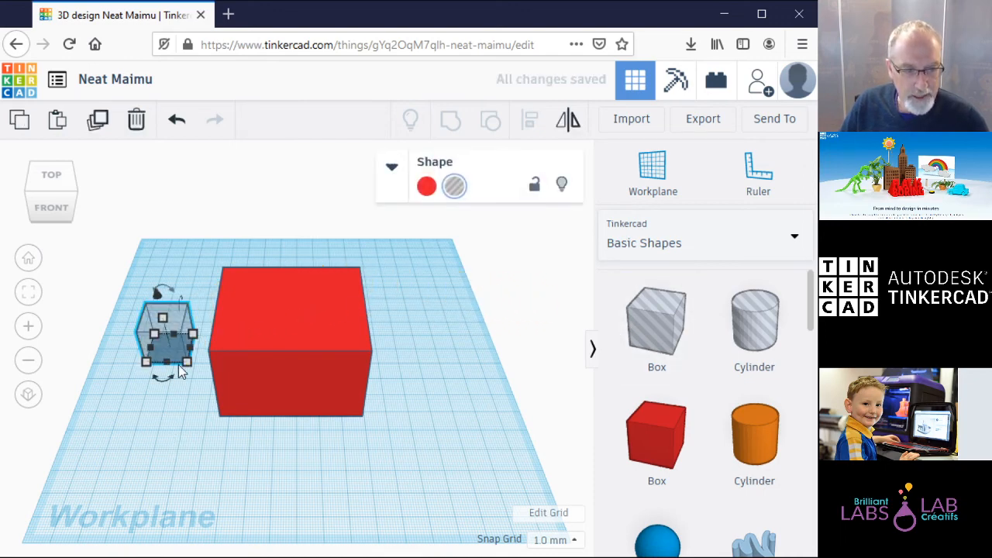
left_click(334, 323)
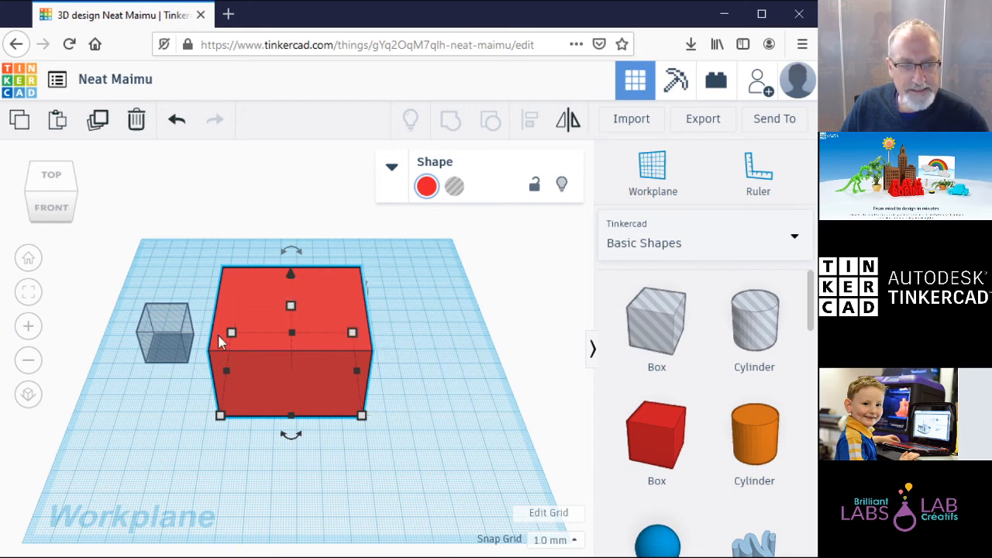
left_click(165, 331)
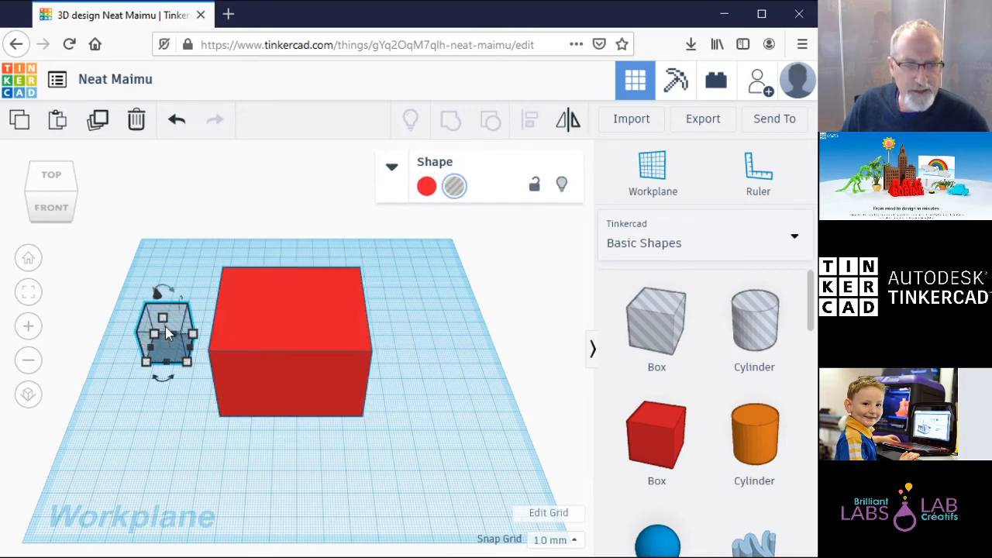
left_click(392, 169)
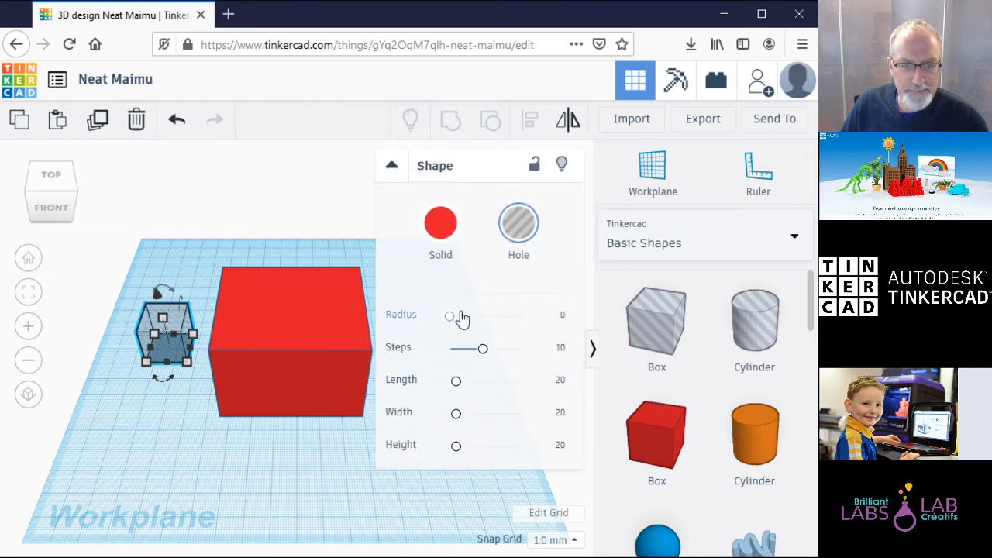
left_click(324, 356)
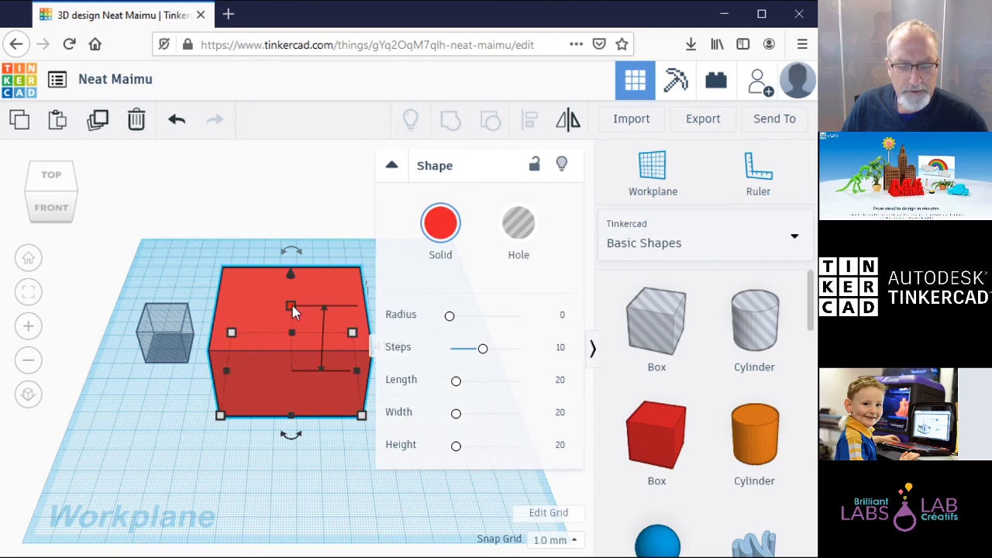
left_click(160, 324)
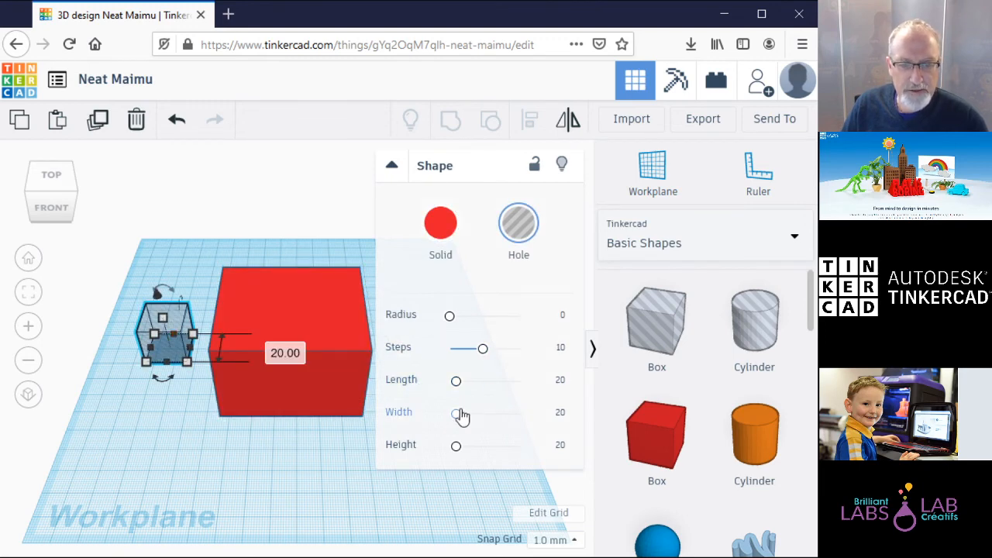
left_click_drag(456, 447, 462, 454)
left_click(553, 447)
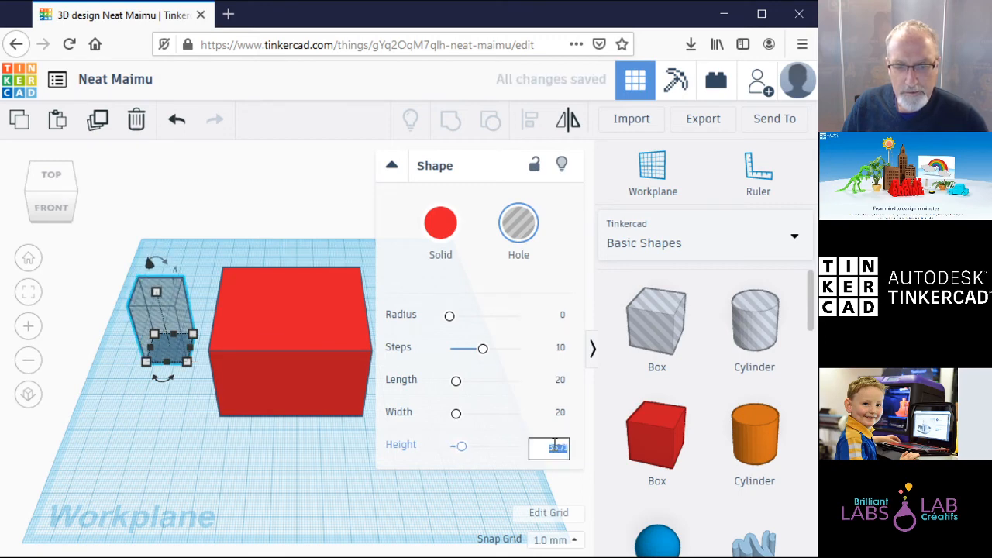
type("40")
left_click(324, 466)
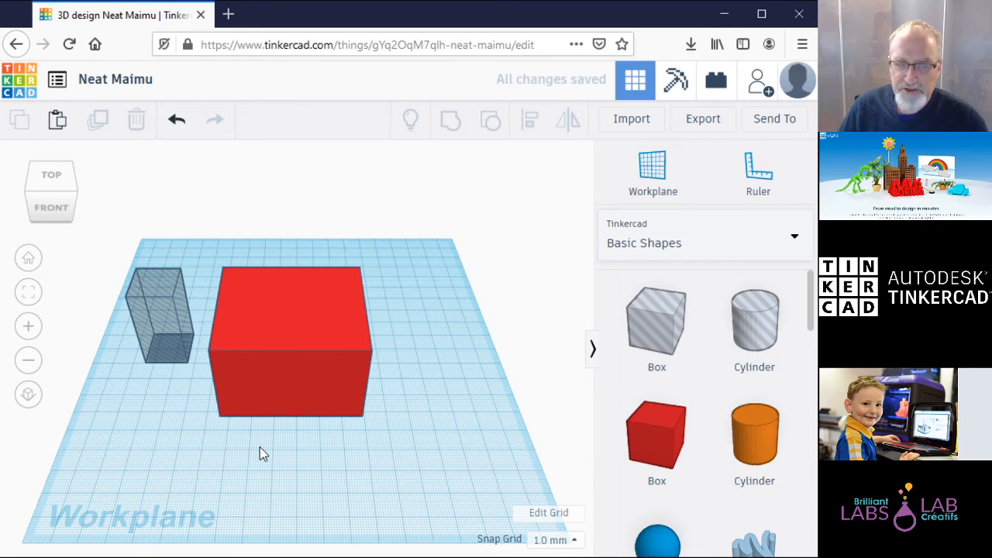
Step: Compare the two boxes and give the hole a 54 by 63 mm footprint
left_click(172, 319)
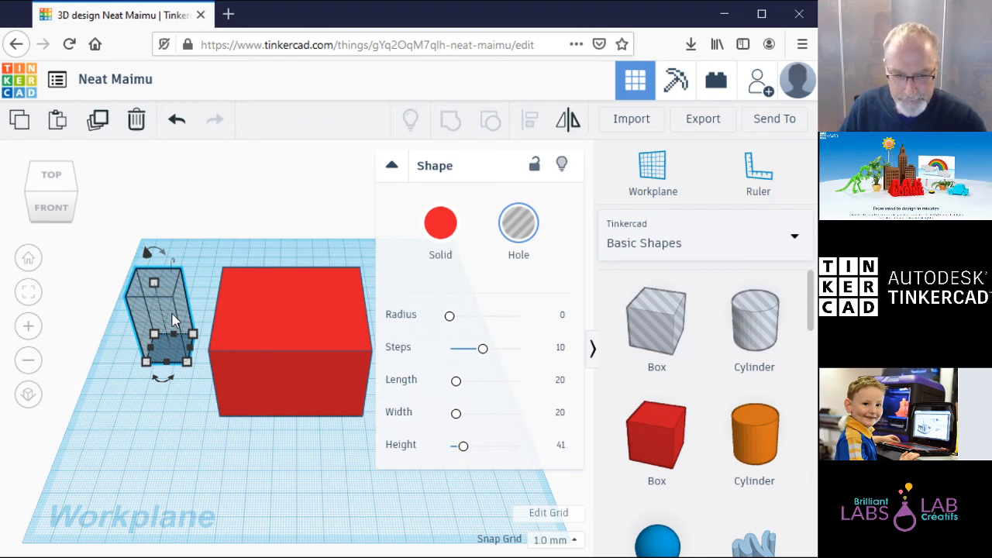
left_click(341, 361)
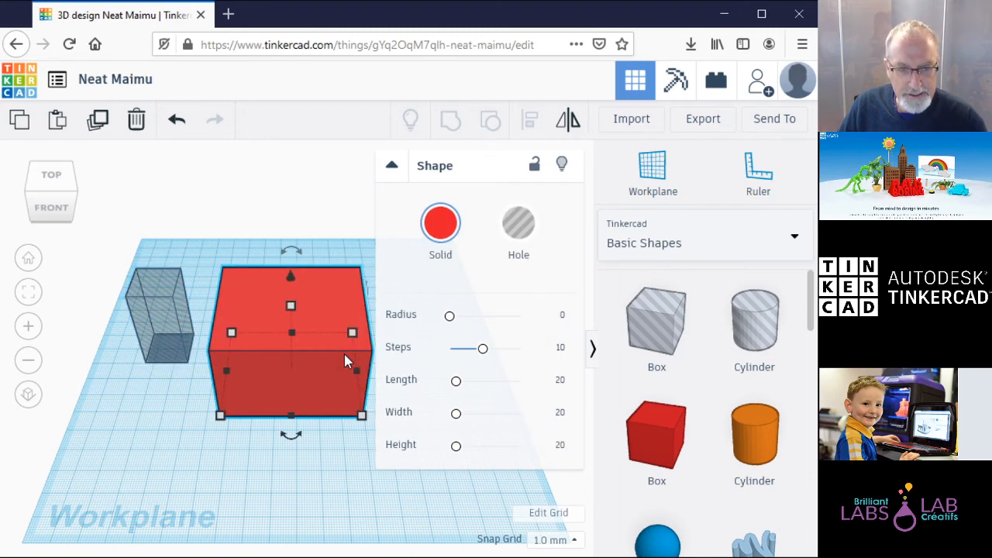
left_click(392, 166)
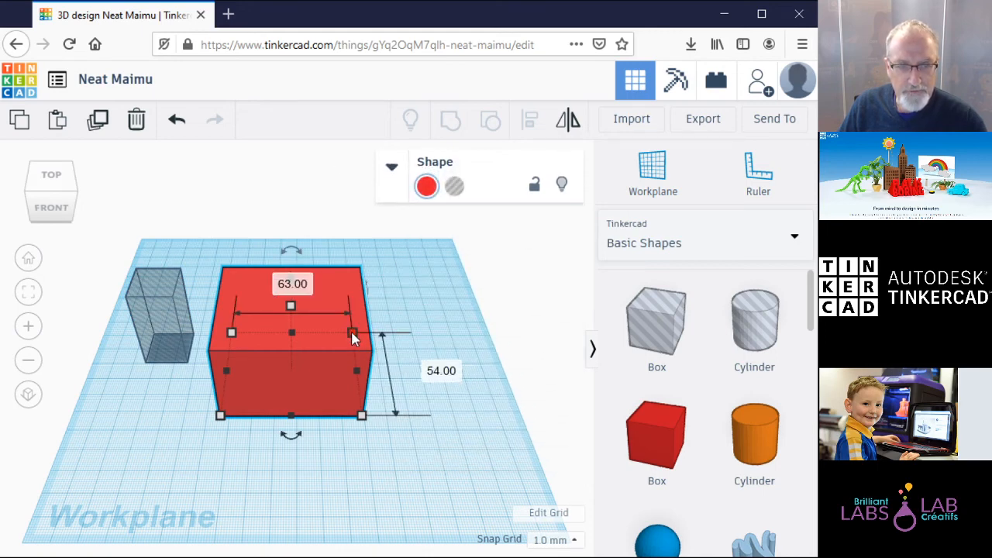
left_click(172, 314)
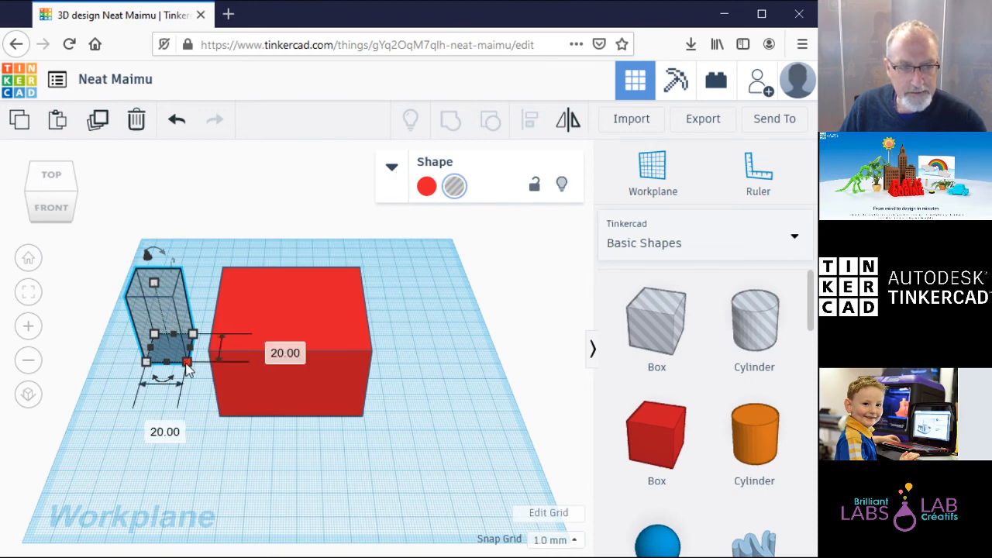
left_click(298, 365)
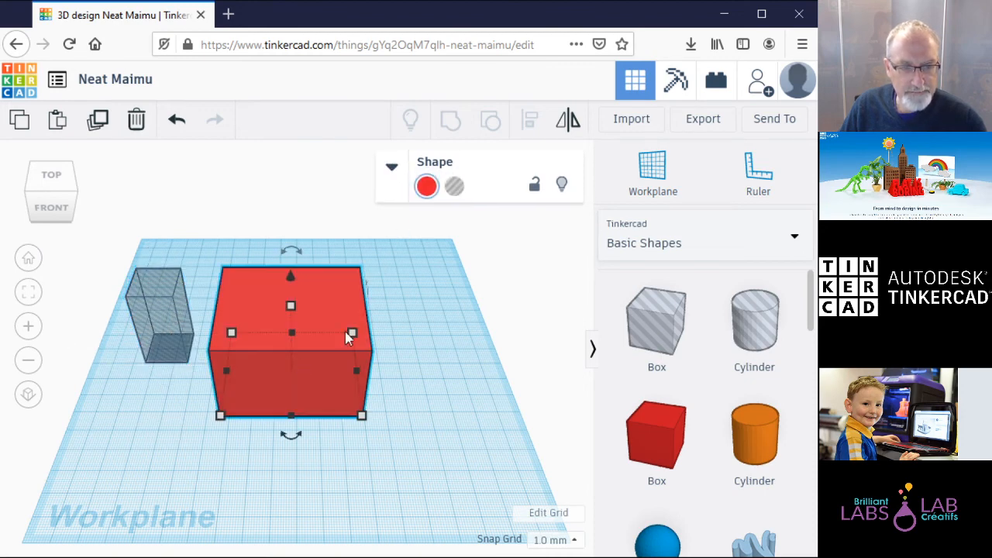
left_click(187, 349)
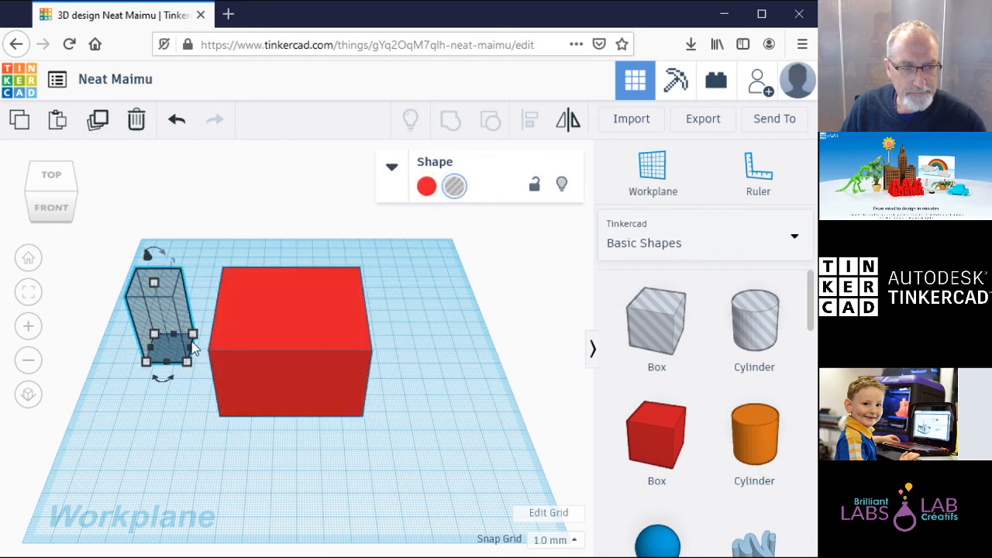
mouse_move(194, 340)
left_click(270, 345)
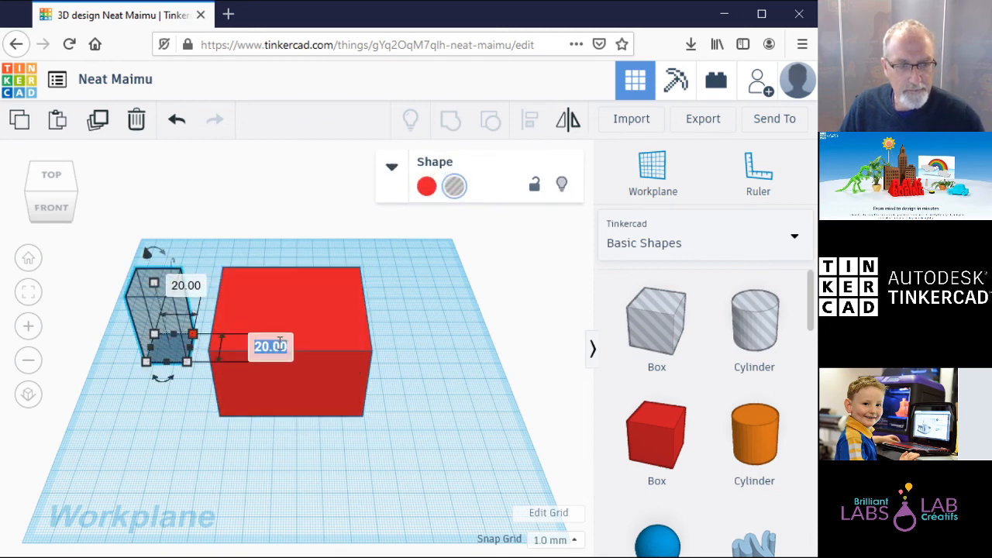
type("5")
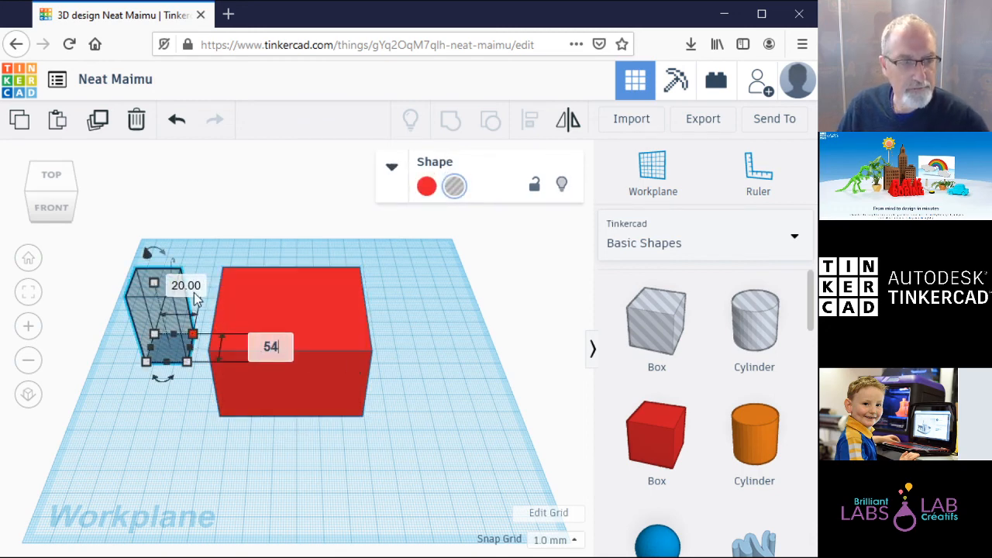
type("4")
key("Tab")
type("63")
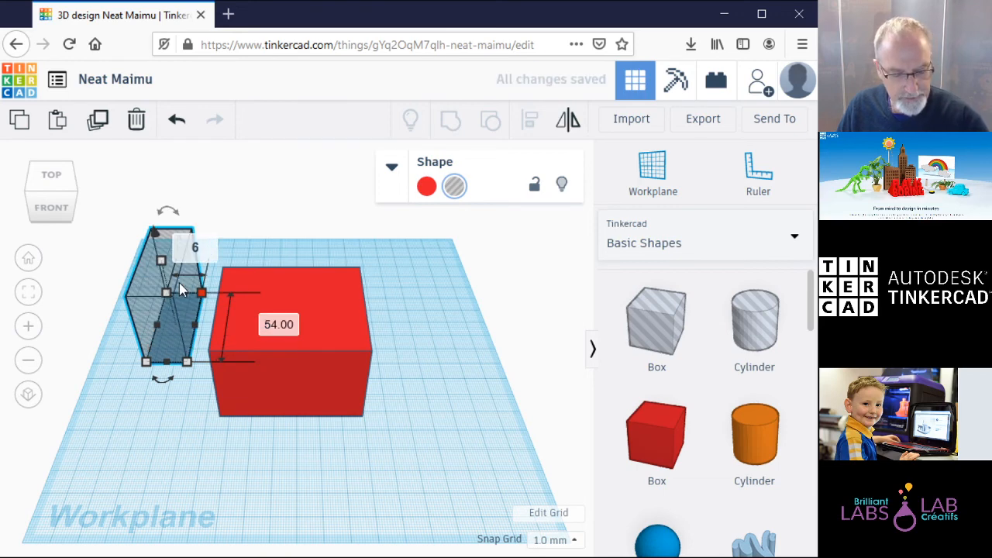
key("Return")
left_click(199, 460)
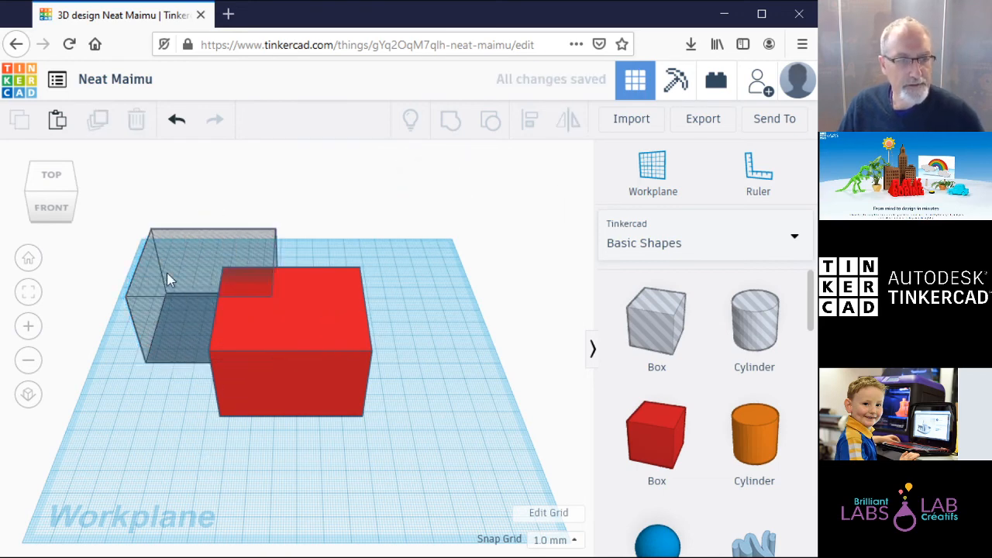
Step: Place the hole beside the red box and shrink its footprint to 52 by 61 mm
left_click_drag(170, 278, 372, 432)
left_click_drag(293, 312, 217, 327)
left_click_drag(381, 384, 366, 300)
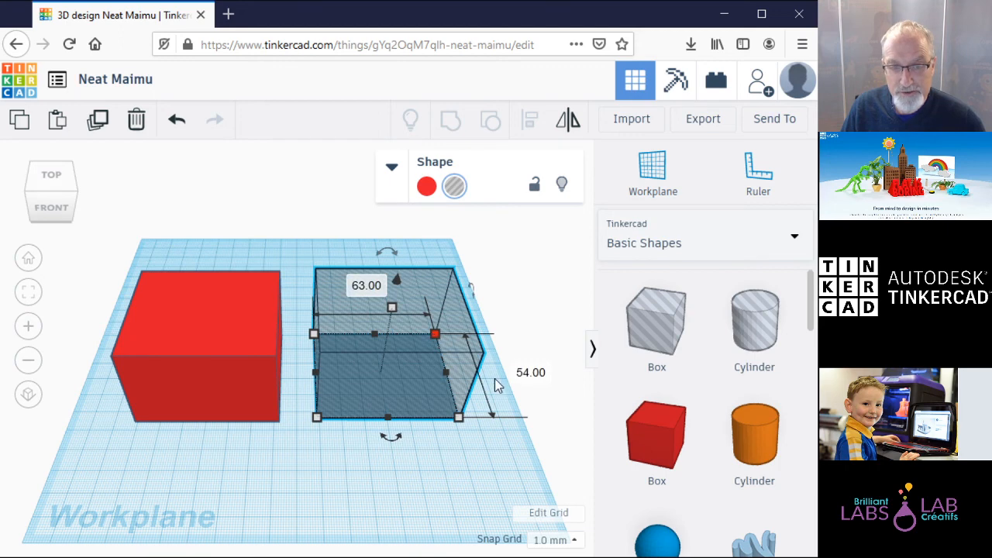
left_click(527, 373)
type("52")
left_click(368, 289)
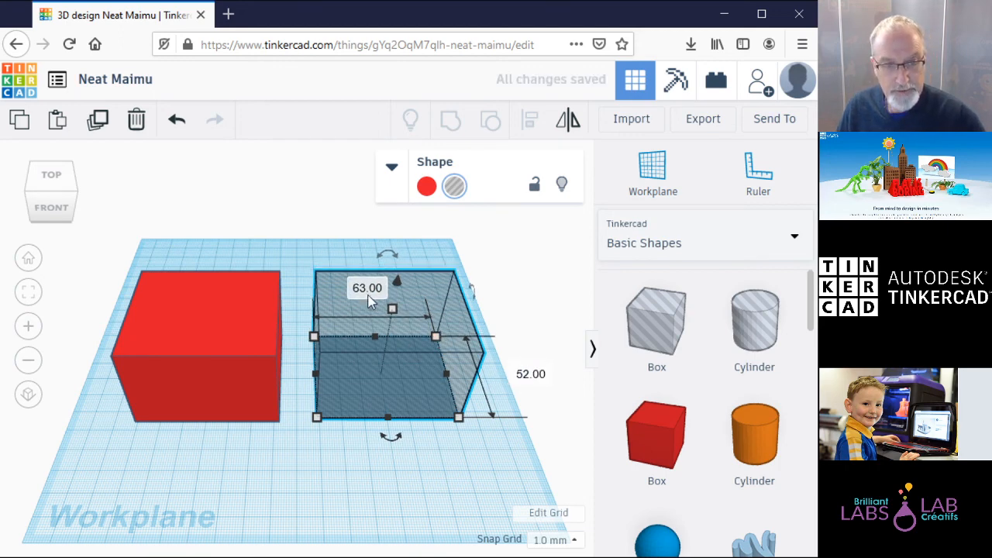
type("61")
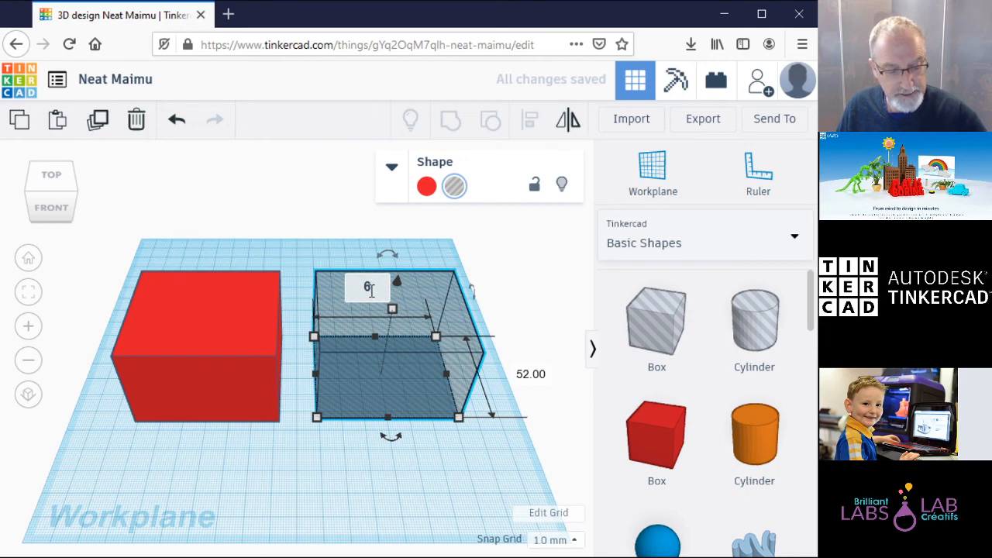
key("Return")
left_click(427, 468)
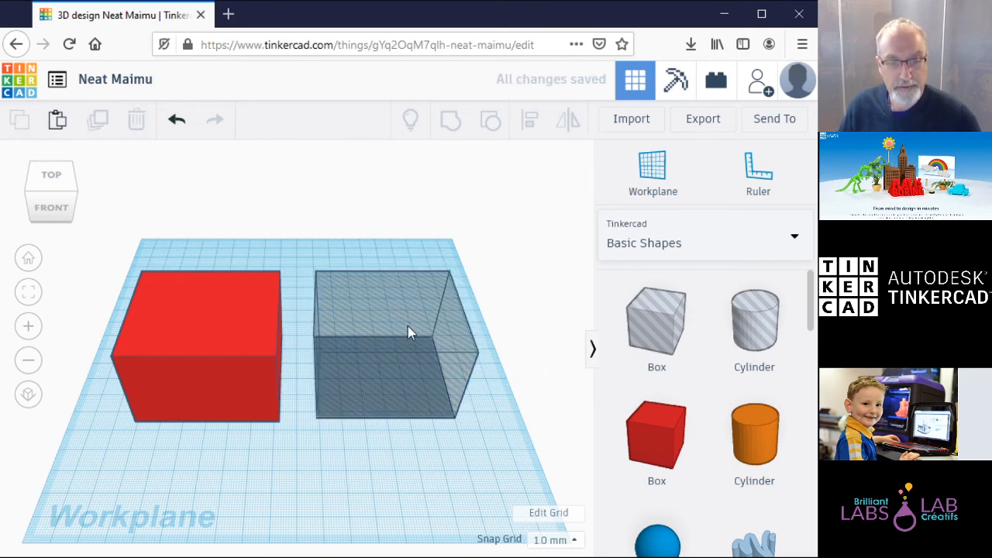
Step: From the top view, position the hole inside the red box, leaving a 1 mm wall
left_click_drag(408, 341, 209, 349)
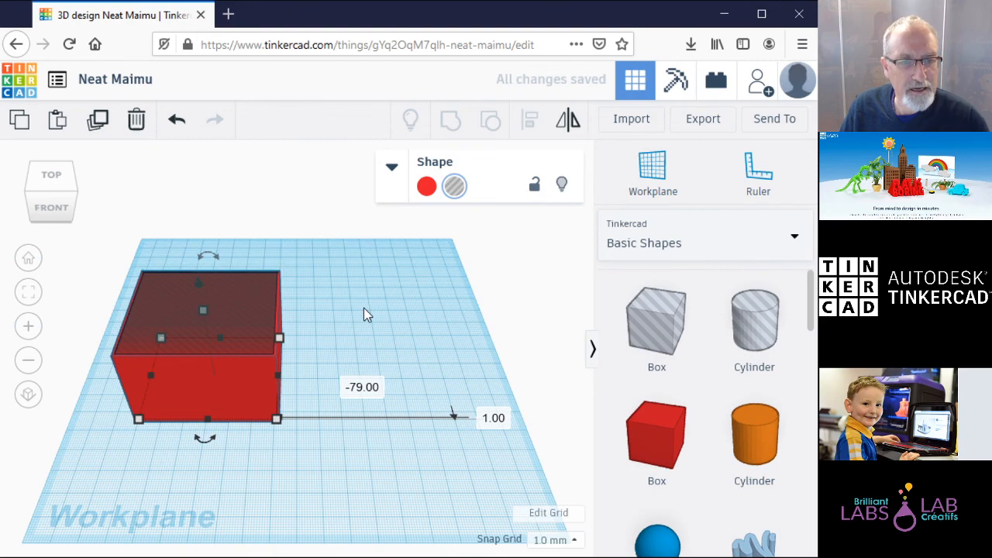
left_click(51, 177)
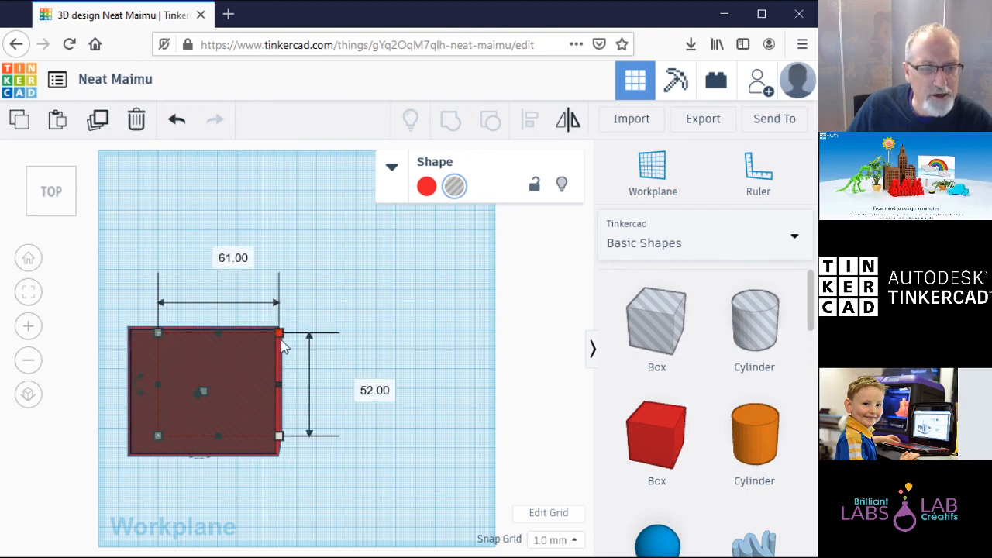
left_click_drag(197, 395, 199, 400)
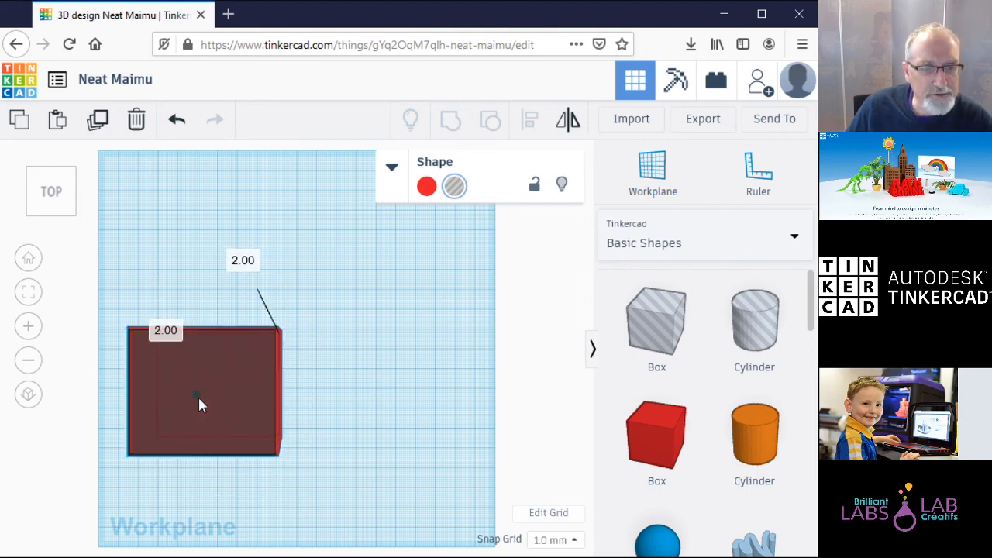
left_click_drag(198, 397, 198, 395)
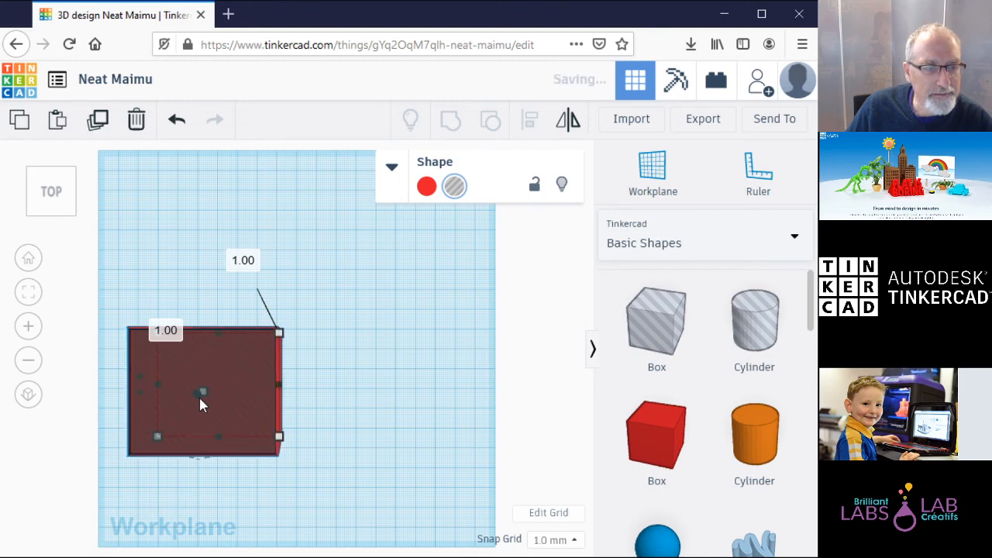
left_click(379, 364)
Step: Select the red box and hole together and group them into one hollow red shape
left_click_drag(113, 272, 341, 500)
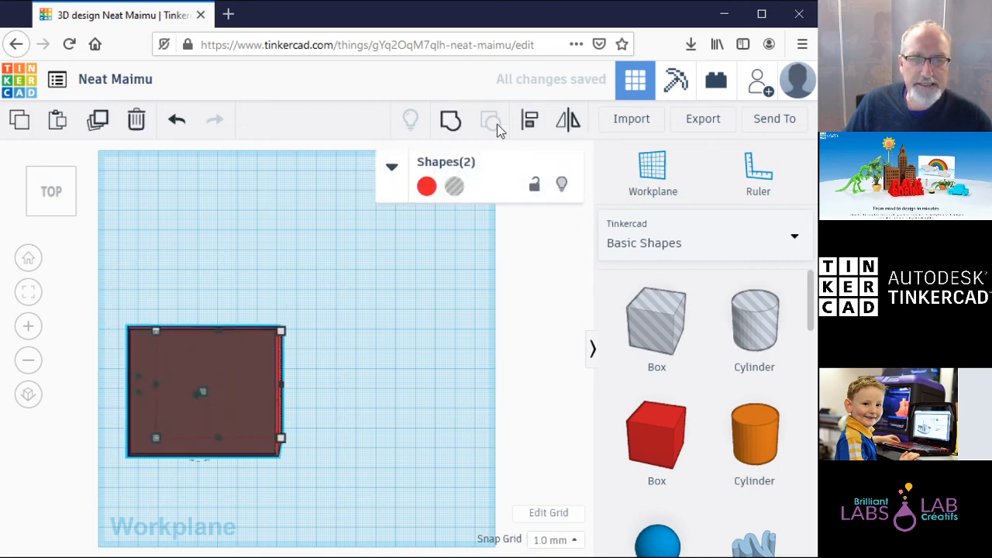
left_click(453, 122)
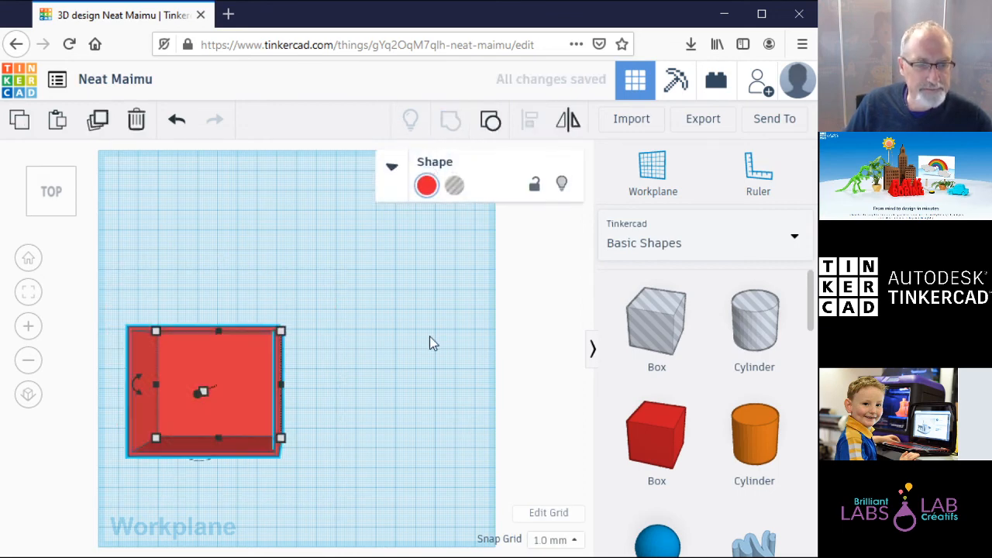
left_click(416, 380)
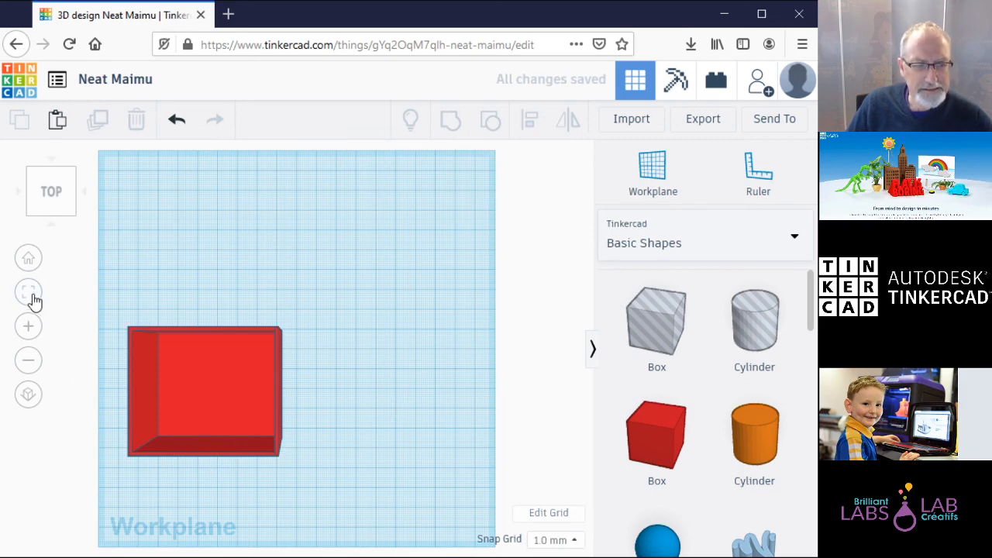
left_click(60, 217)
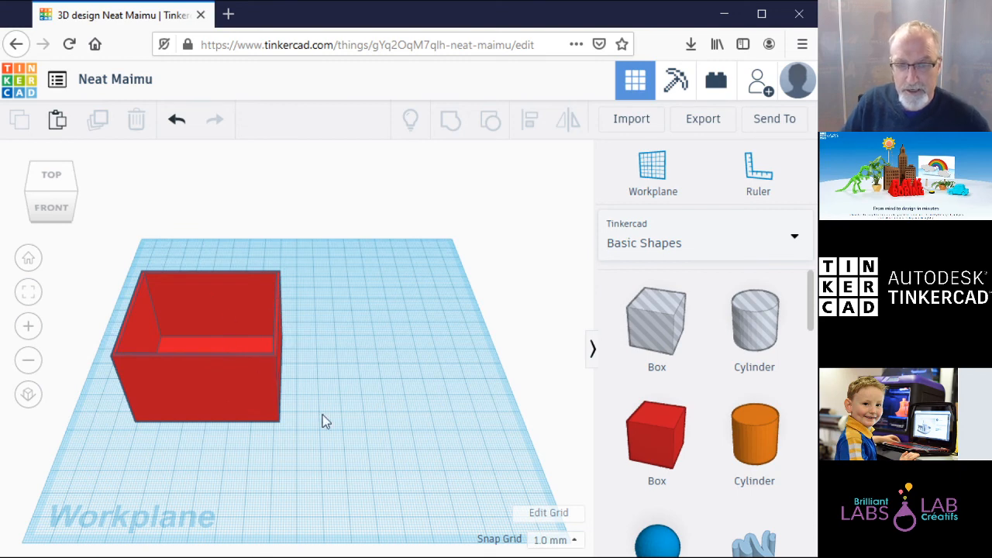
Step: Move the hollow red box to the centre and back left, and scroll Basic Shapes to Roof
left_click_drag(262, 376, 350, 378)
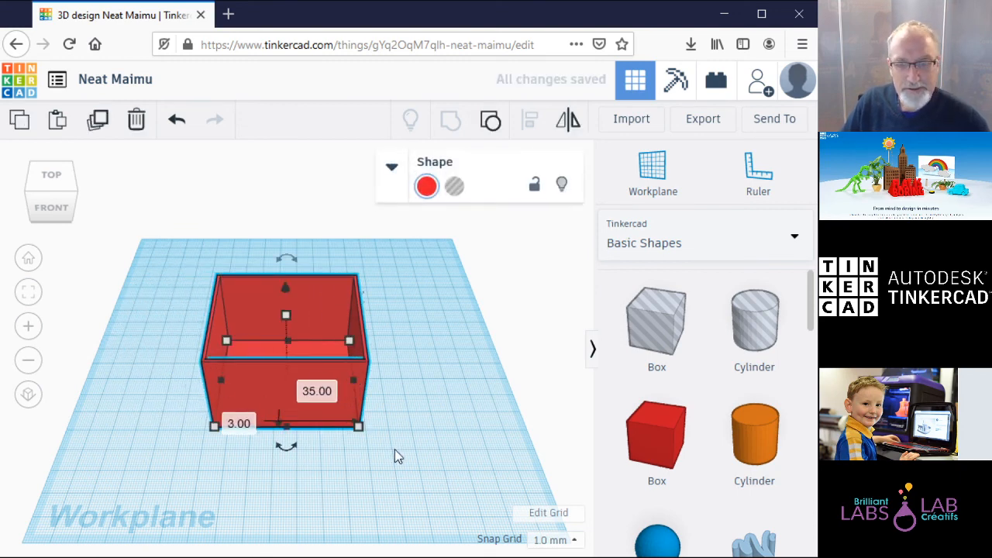
left_click_drag(334, 380, 253, 364)
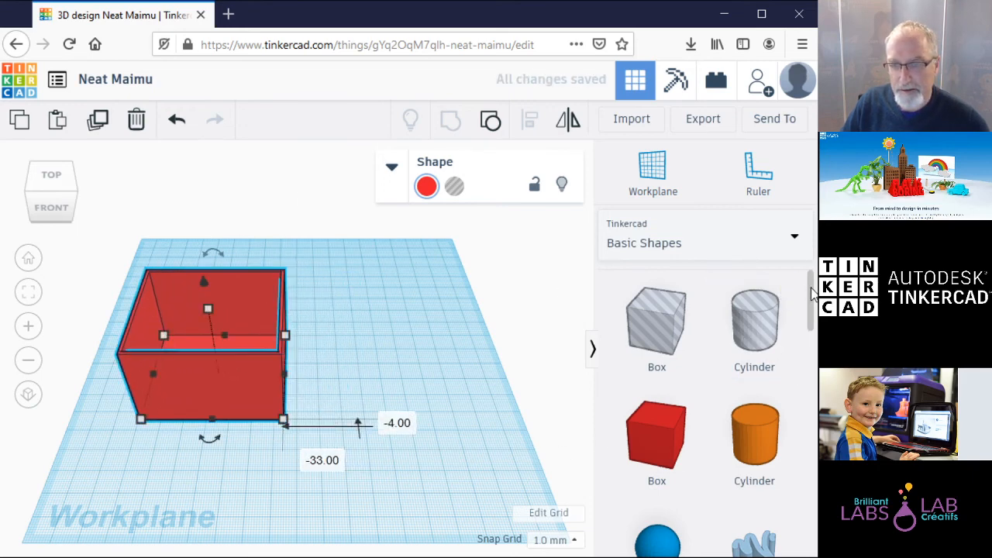
scroll(729, 365, "down", 3)
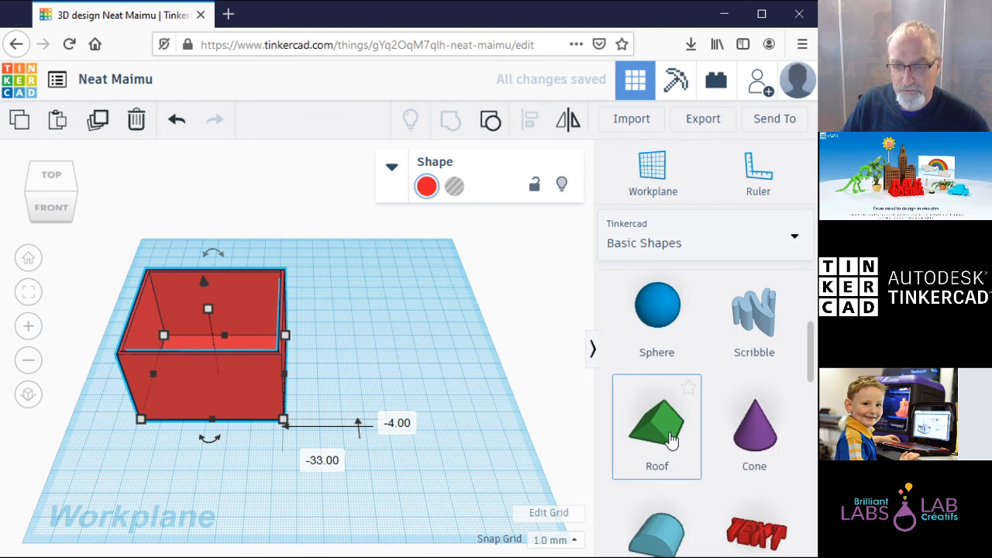
Step: Add a green roof beside the red container and size its footprint to 63 by 54 mm
left_click_drag(665, 443, 340, 334)
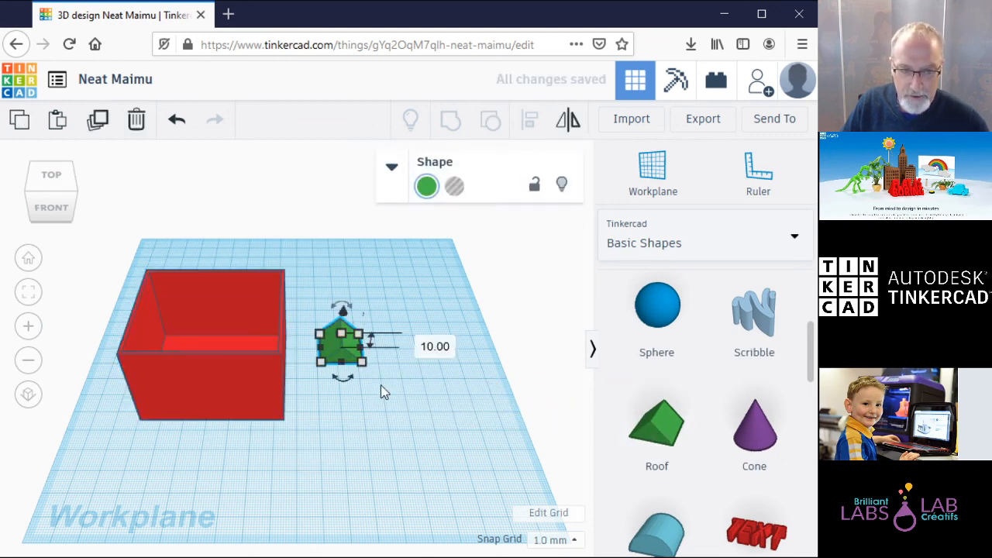
left_click(245, 355)
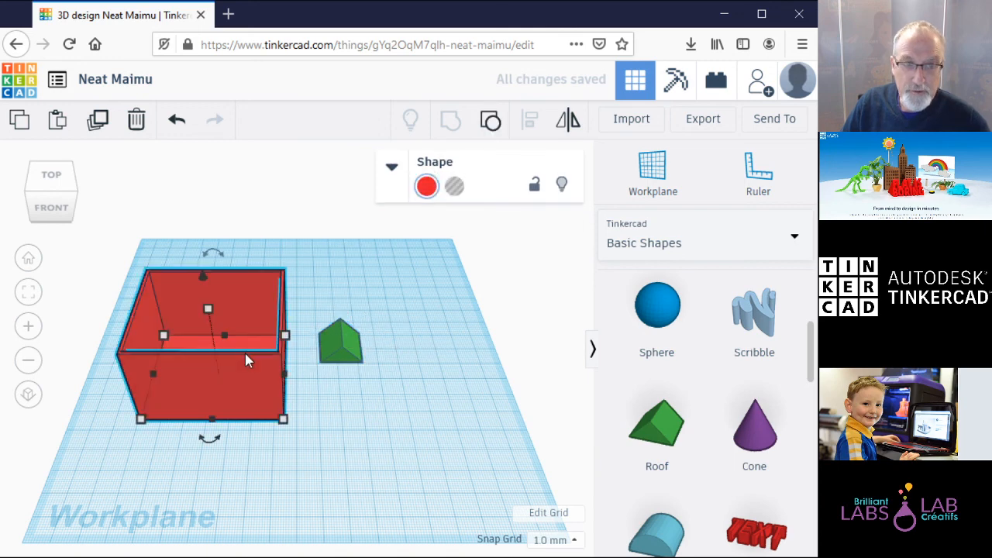
left_click(344, 339)
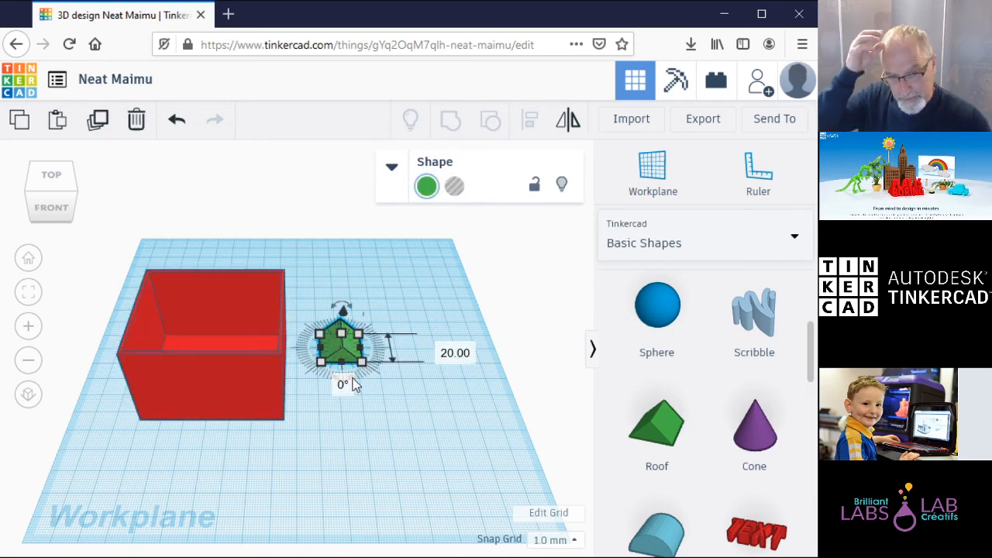
left_click(454, 352)
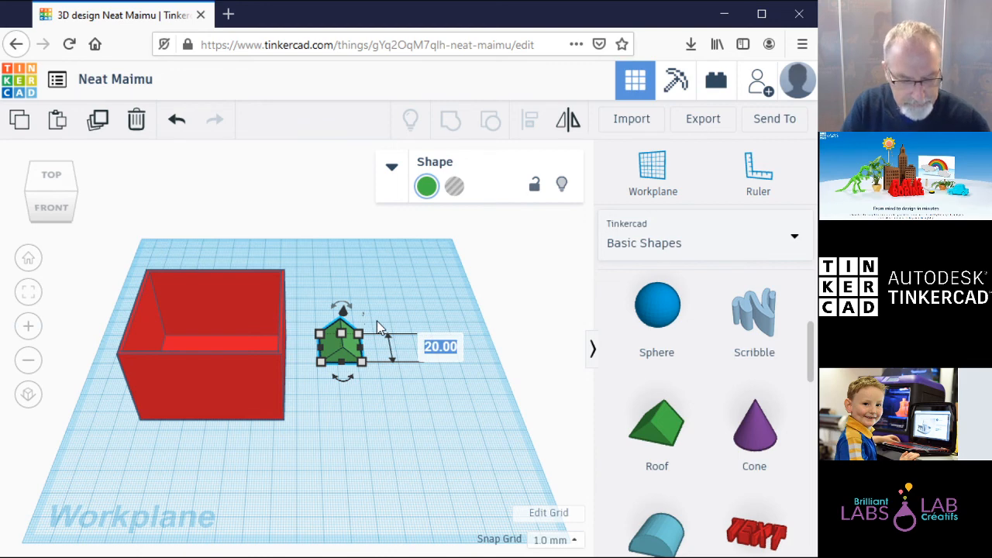
type("63")
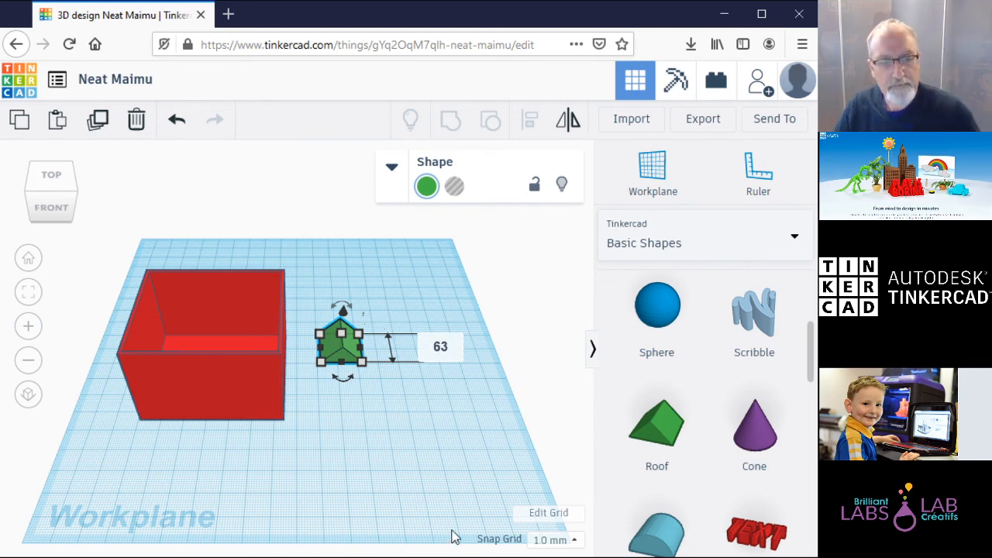
key("Return")
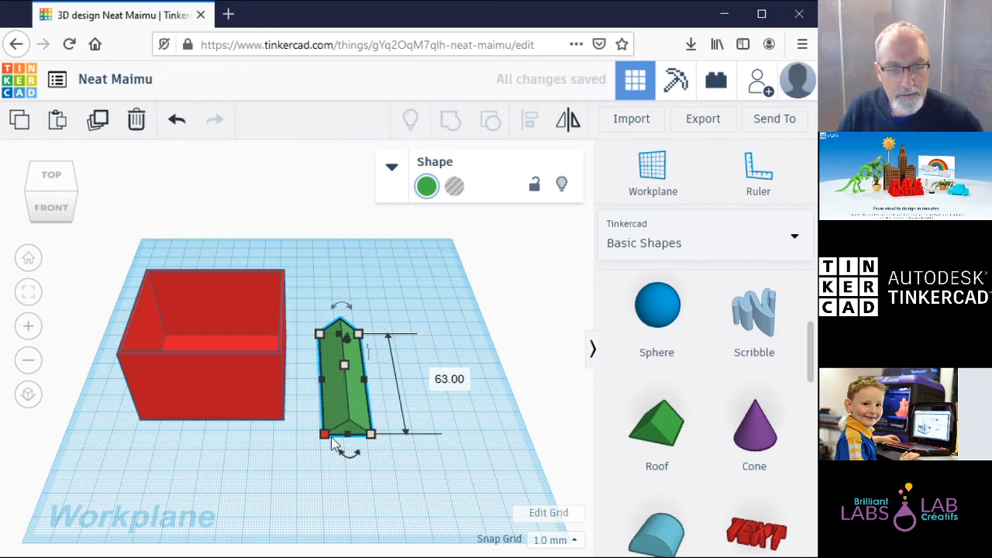
left_click(364, 505)
type("54")
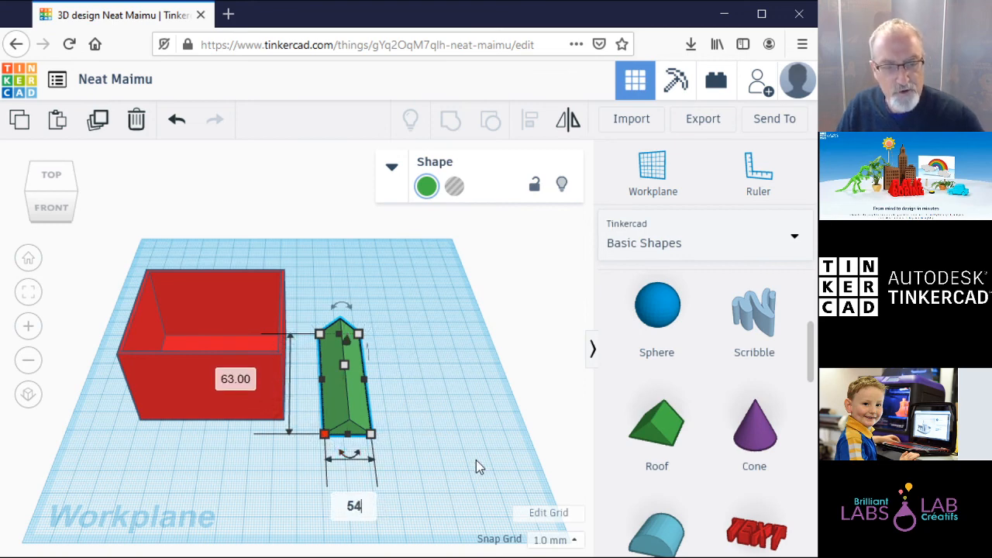
key("Return")
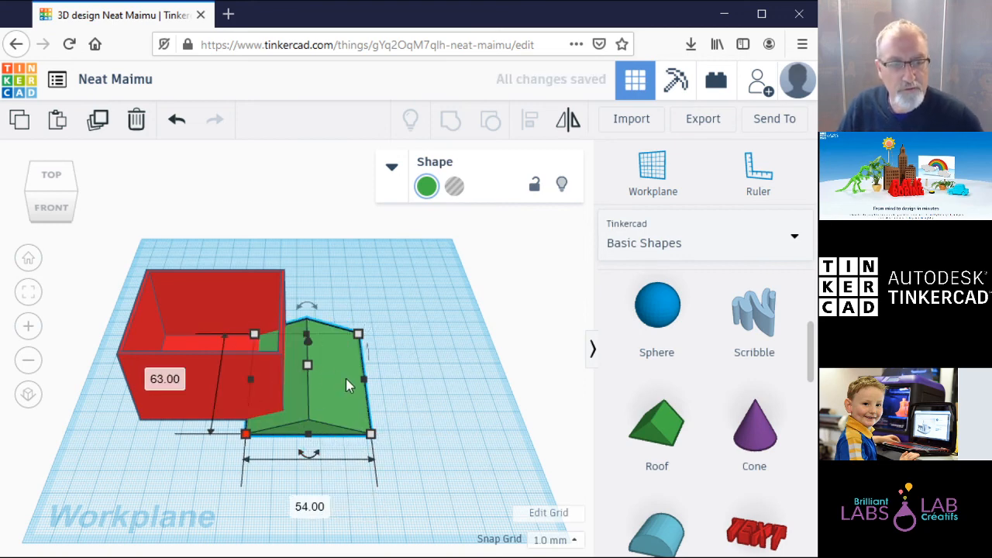
Step: Rotate the roof -90°, lift it, and set it onto the red box
mouse_move(310, 459)
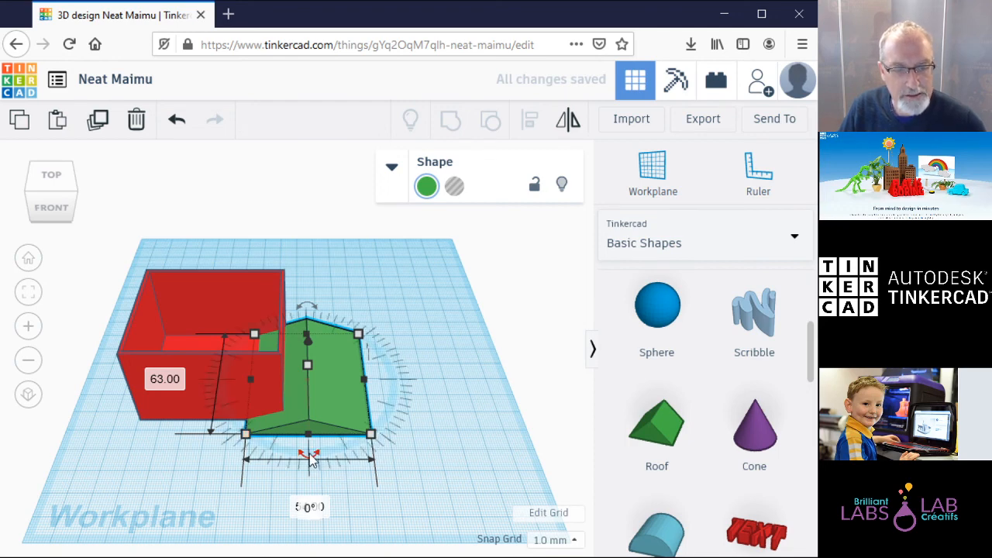
left_click_drag(309, 459, 408, 373)
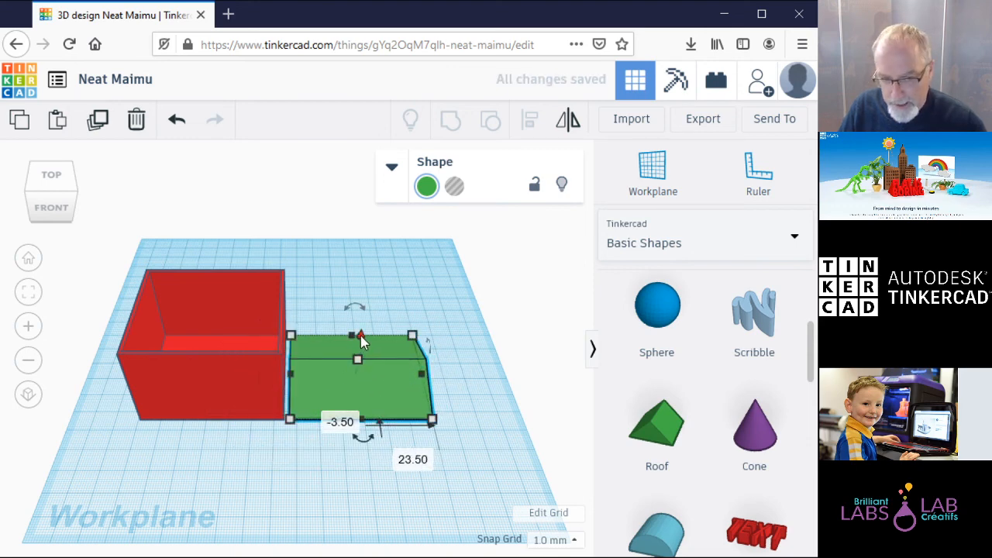
left_click_drag(361, 335, 371, 257)
left_click_drag(406, 296, 241, 298)
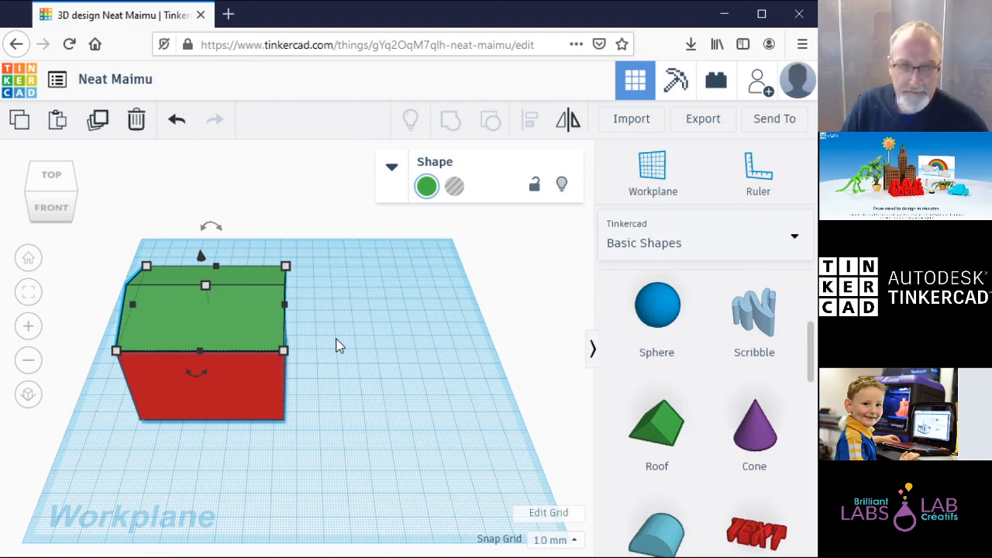
left_click(62, 208)
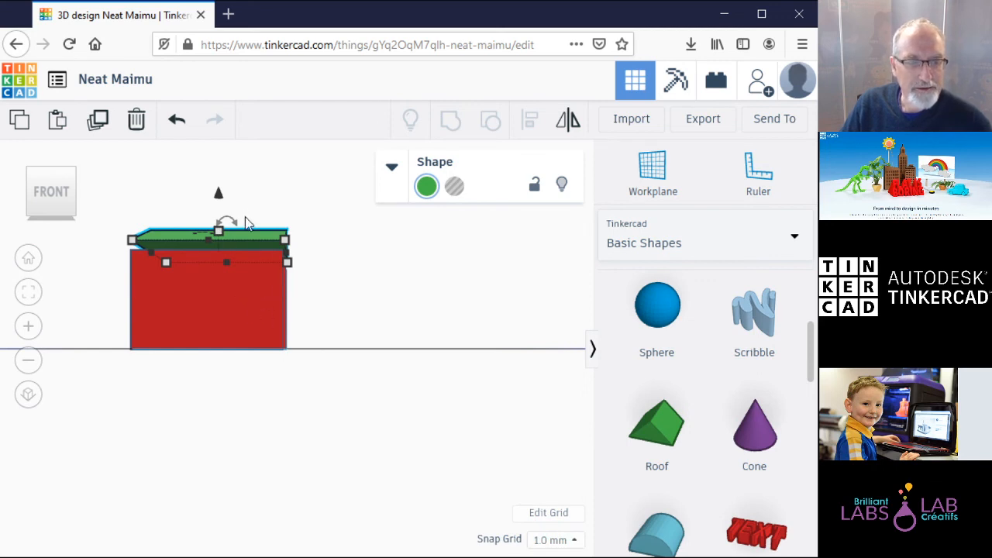
Step: Adjust the roof's height over the box and check it from the front and right, keeping 0° rotation
left_click_drag(218, 193, 212, 203)
left_click(244, 291)
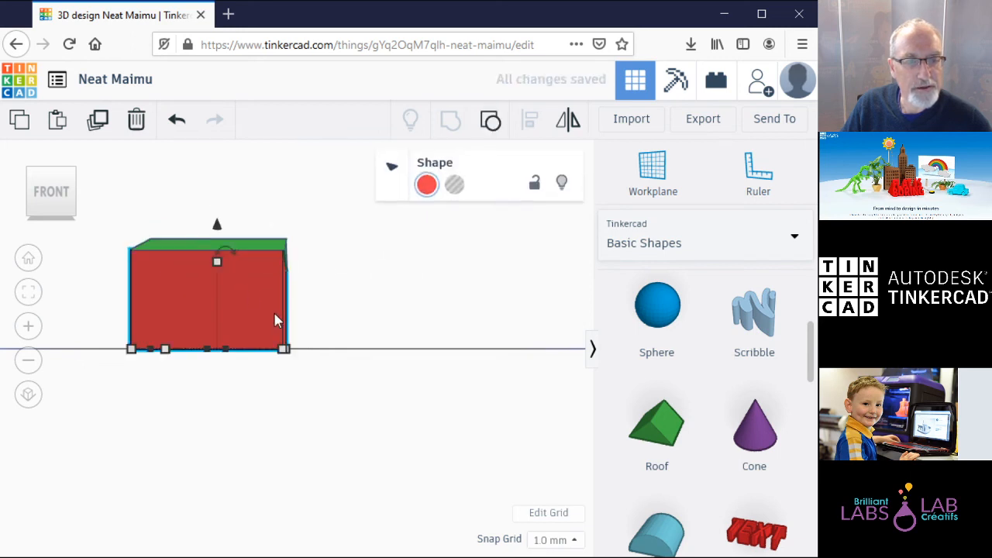
left_click(227, 250)
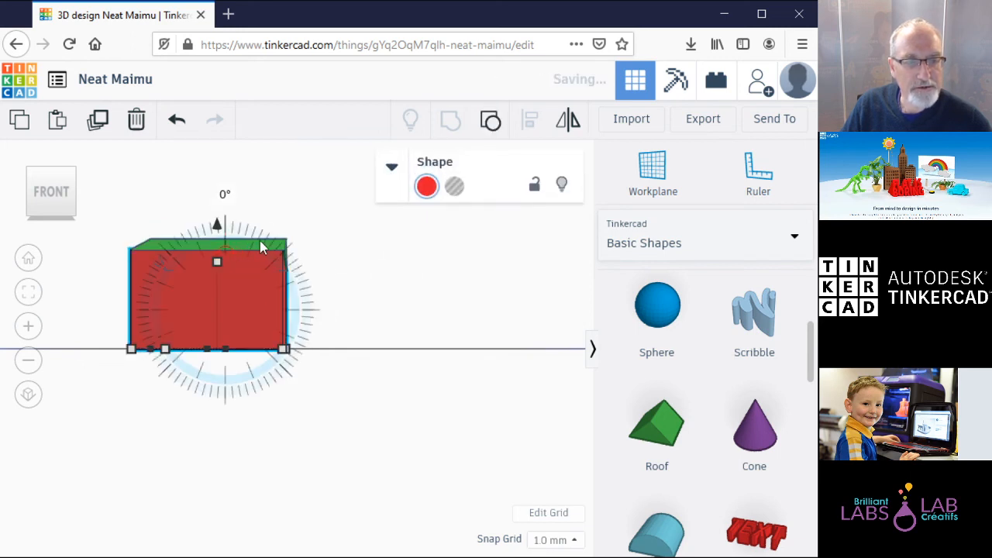
left_click(399, 248)
left_click(249, 245)
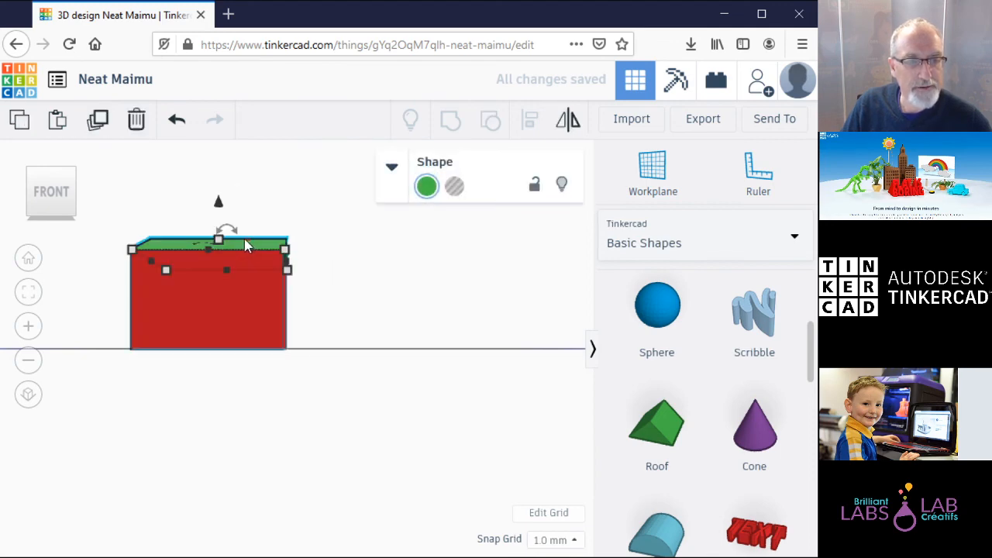
left_click(244, 237)
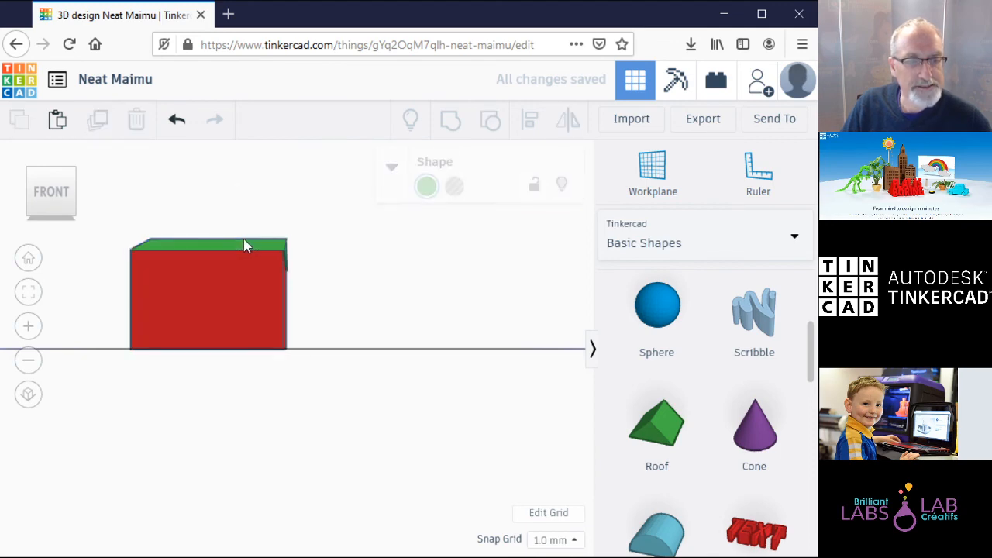
left_click(73, 194)
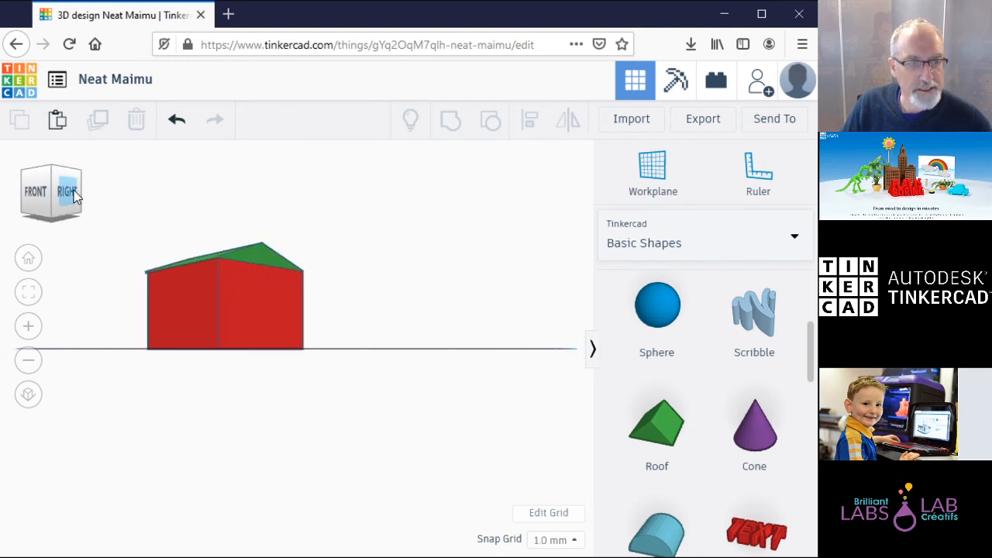
left_click(70, 192)
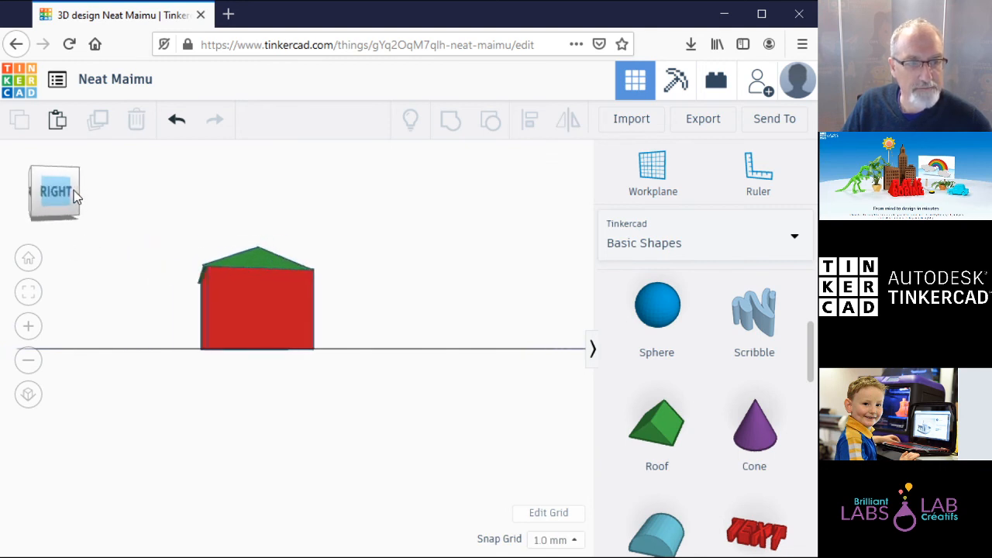
left_click(268, 264)
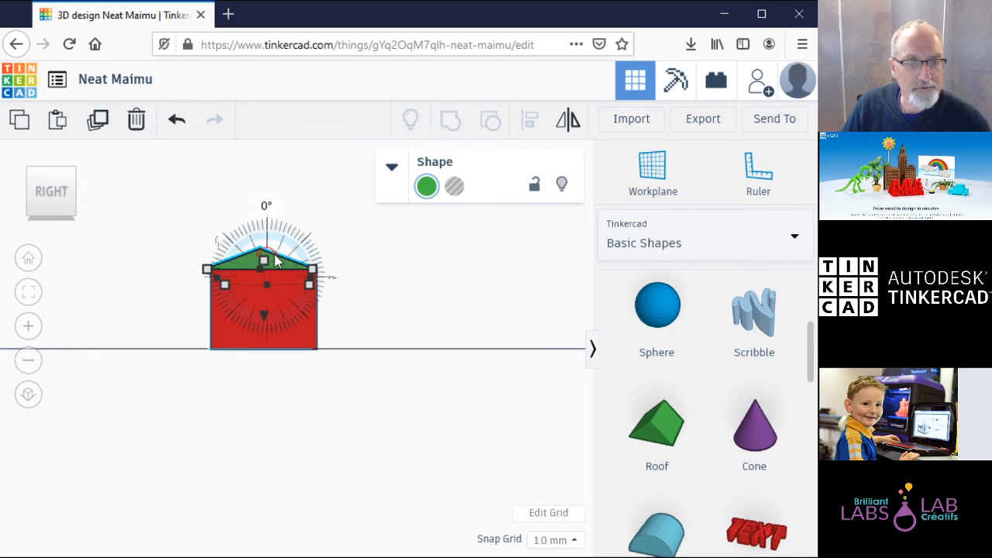
mouse_move(281, 262)
left_mouse_down()
mouse_move(311, 257)
mouse_move(269, 260)
left_mouse_up()
left_click(401, 243)
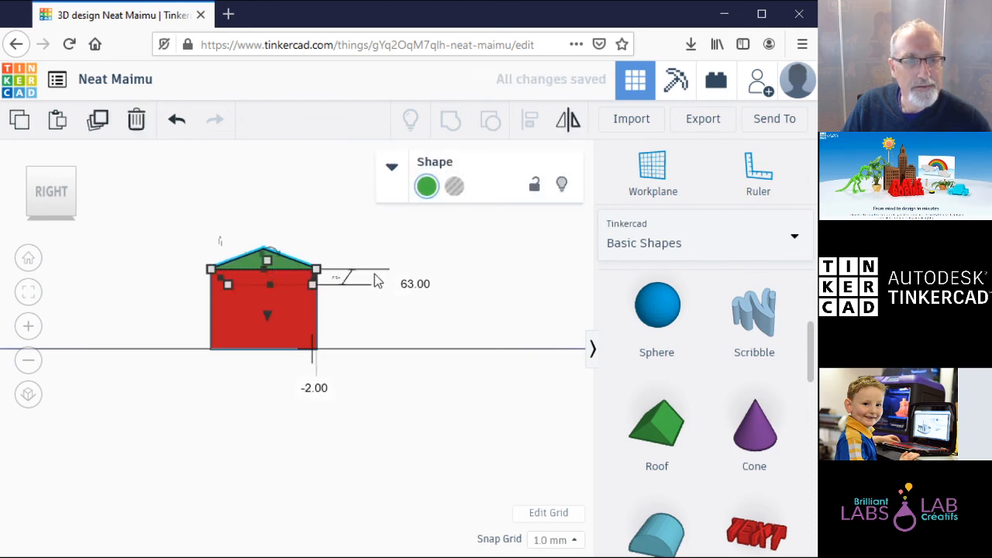
left_click(346, 222)
Step: Check the back and left sides, then shift the roof 2 mm to line up with the box
left_click(75, 193)
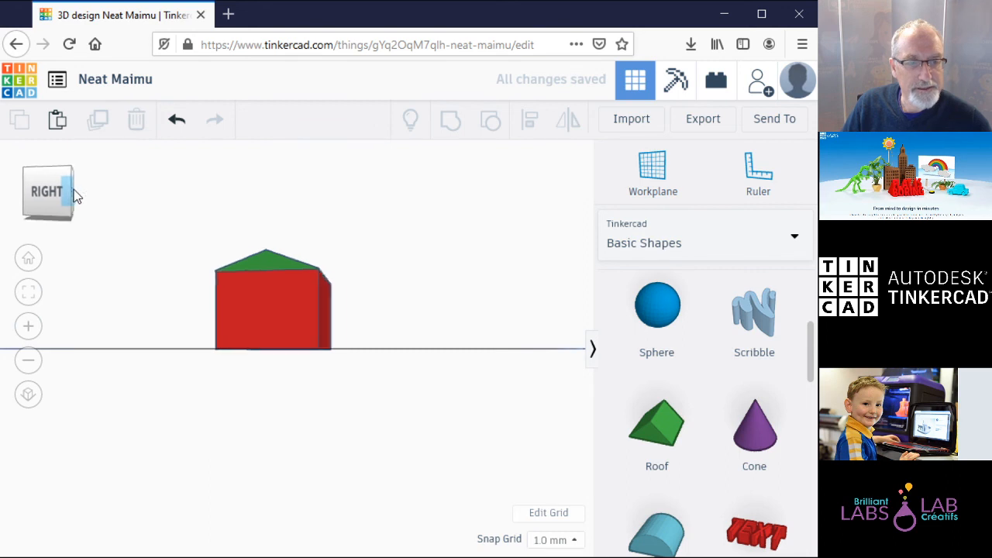
left_click(74, 190)
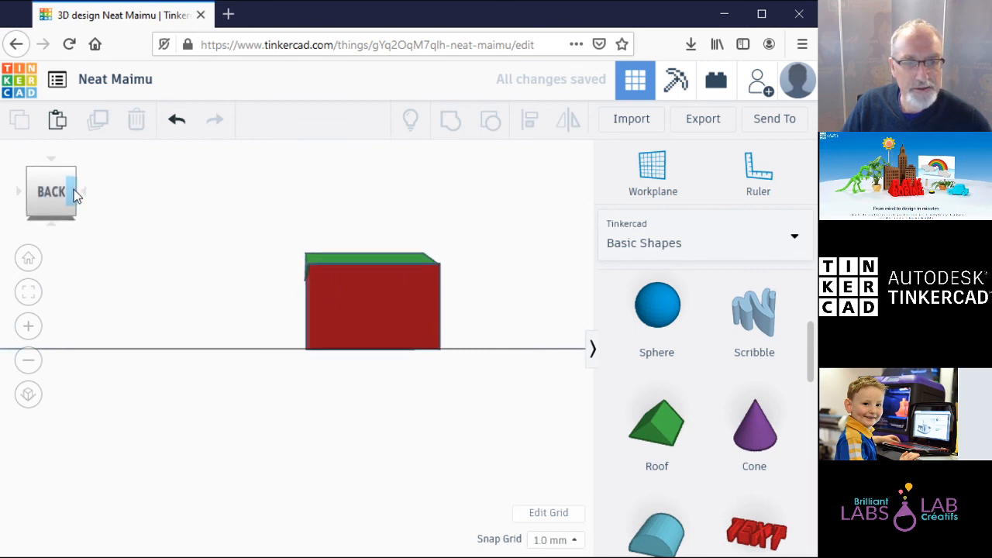
left_click(76, 194)
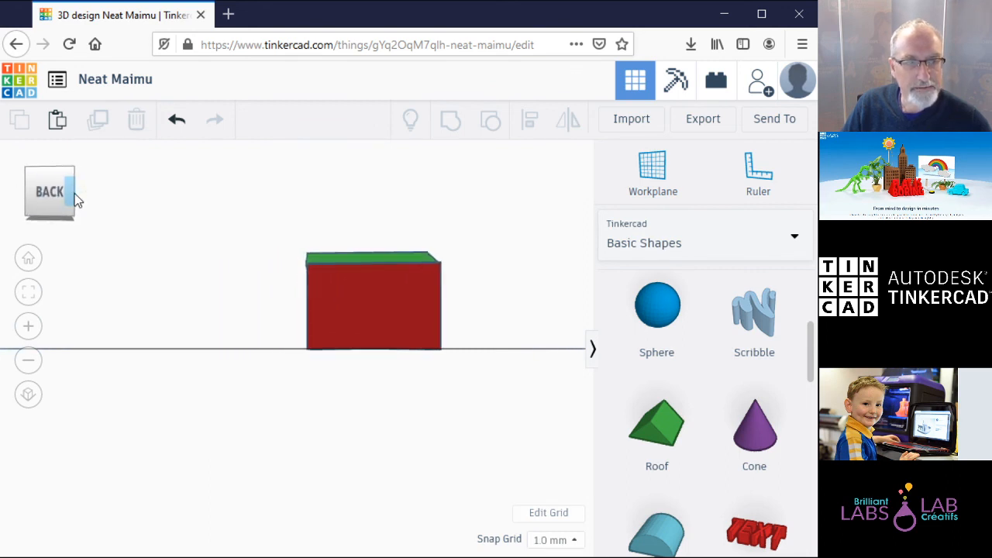
left_click(75, 194)
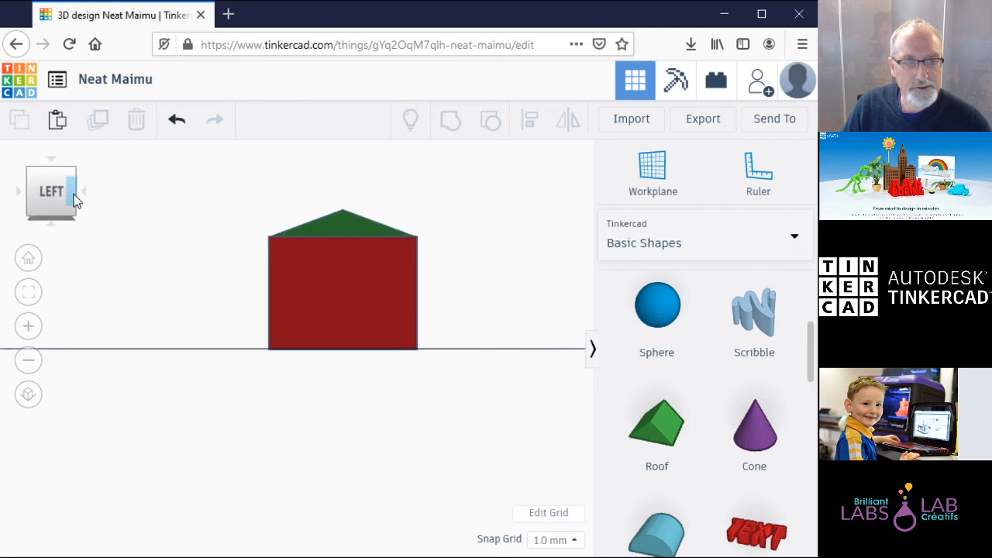
left_click(75, 197)
left_click(74, 197)
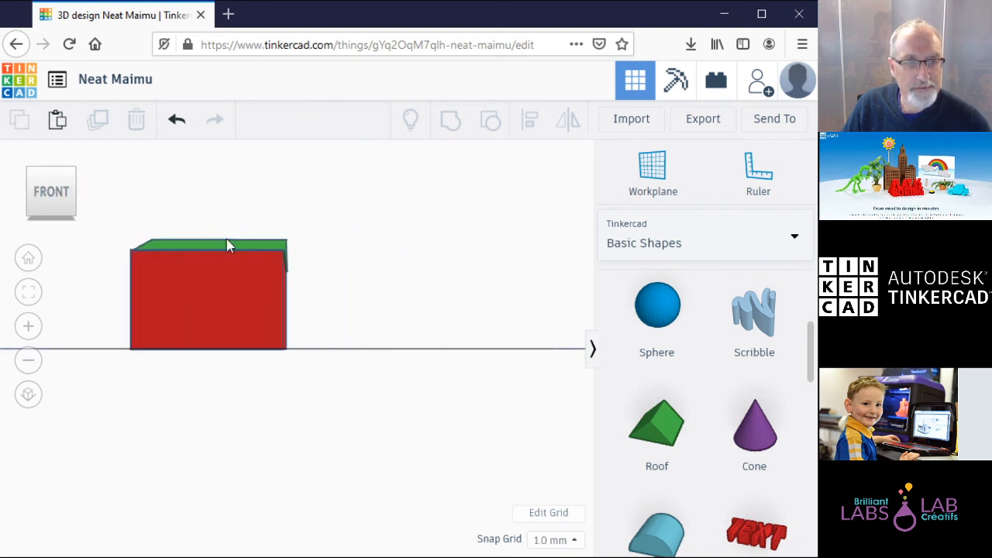
left_click(241, 245)
left_click_drag(242, 242, 244, 247)
left_click(341, 273)
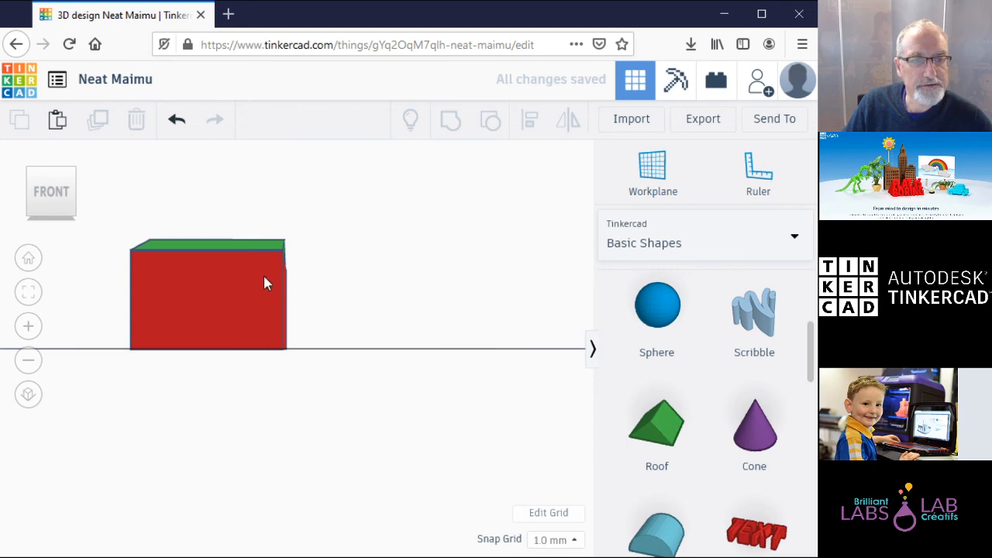
Step: Inspect the house from above, behind and underneath, then return to the angled front-top view
left_click(66, 172)
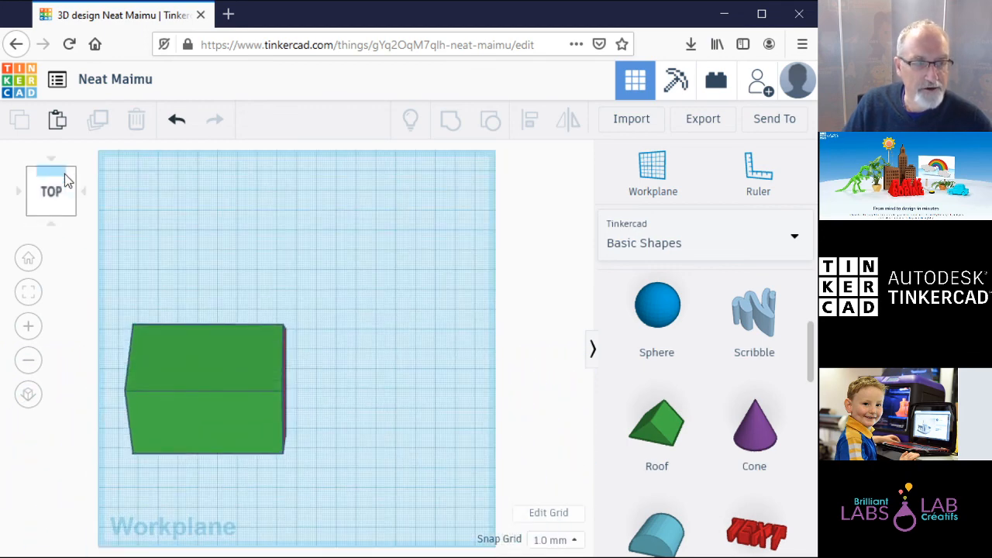
left_click(64, 173)
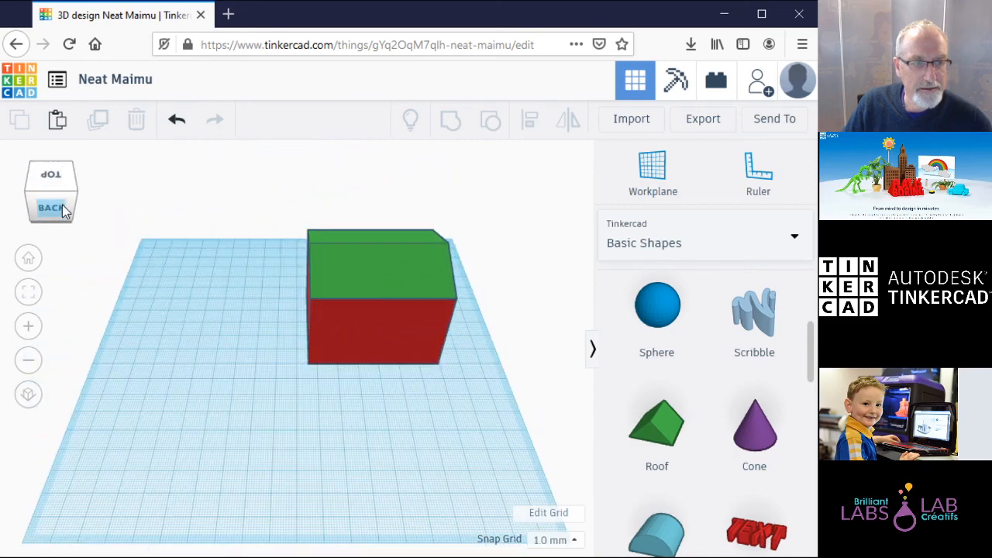
left_click(62, 205)
left_click(64, 216)
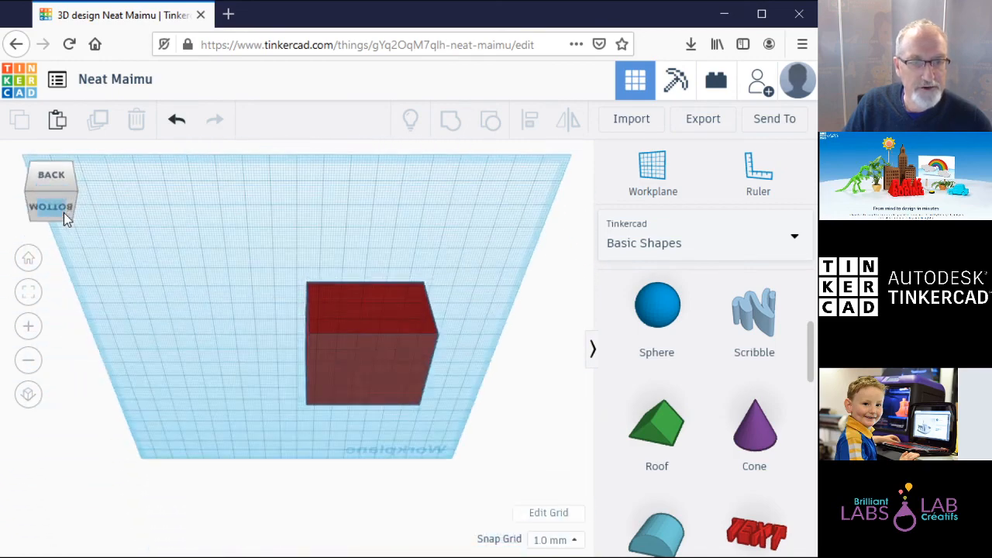
left_click(65, 210)
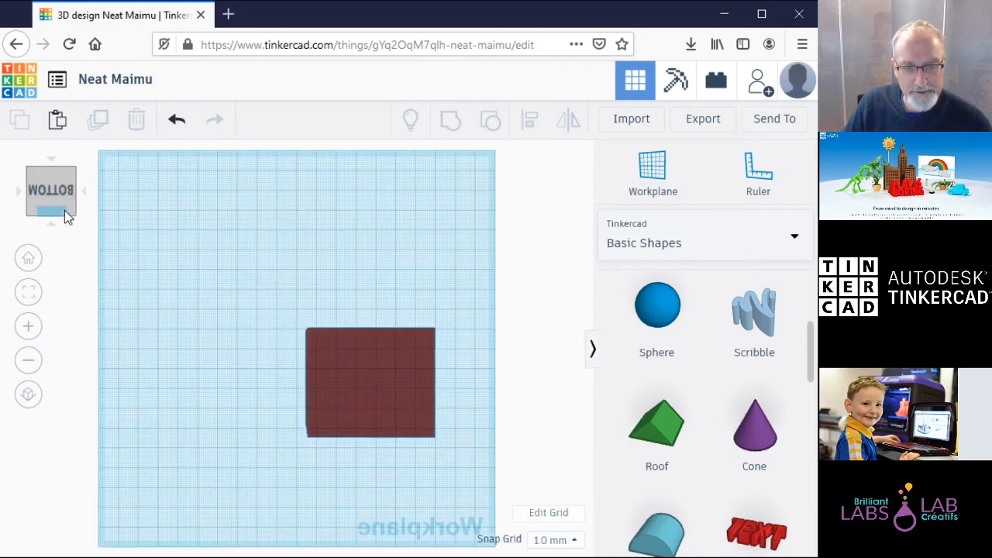
left_click(65, 169)
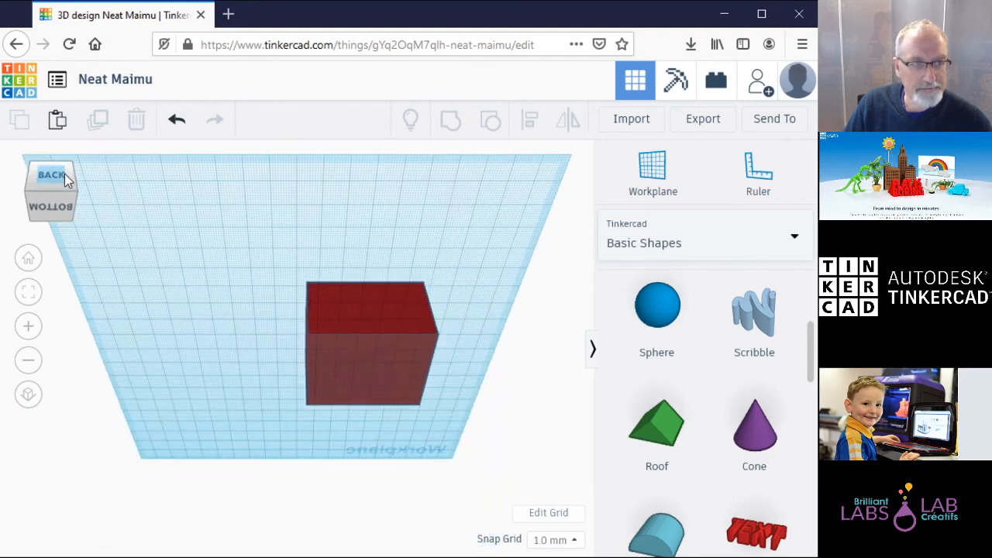
left_click(65, 170)
left_click(62, 183)
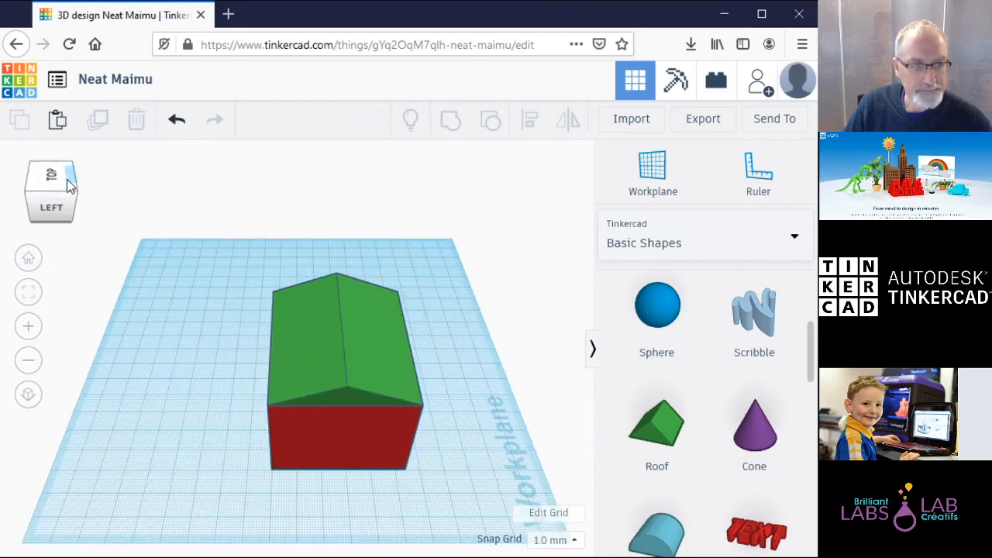
left_click(62, 183)
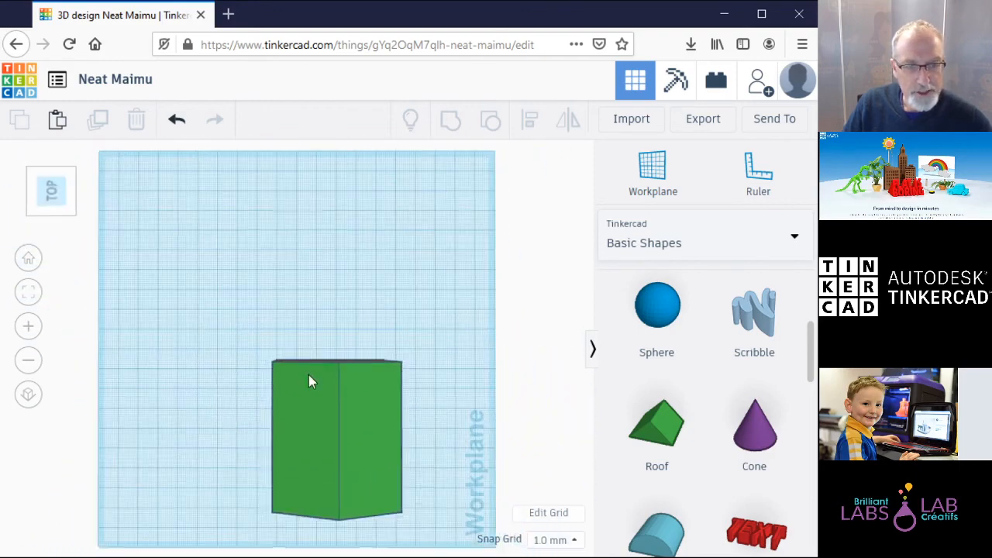
left_click(74, 195)
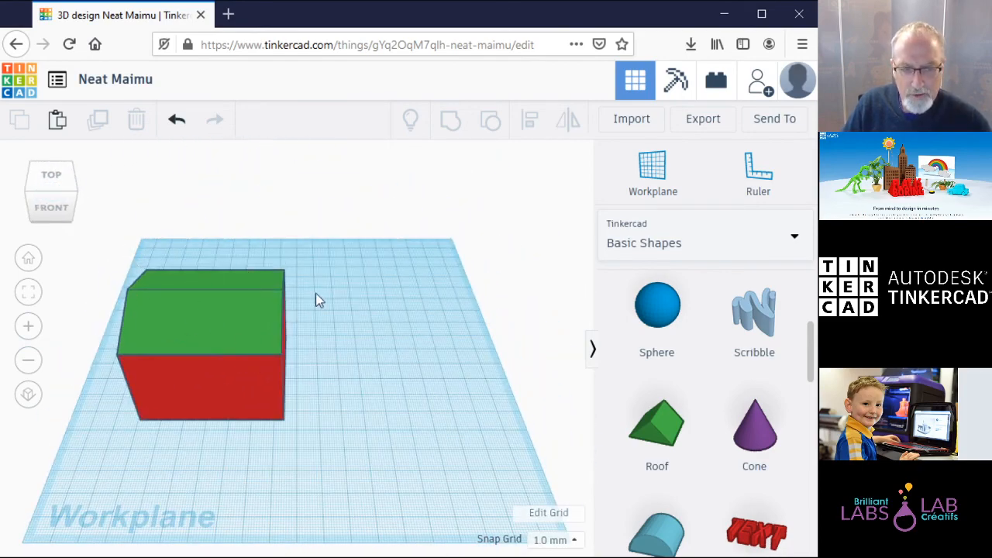
Step: Group the roof and box into one red house shape and move it to the workplane centre
left_click_drag(116, 240, 369, 466)
left_click_drag(372, 231, 169, 460)
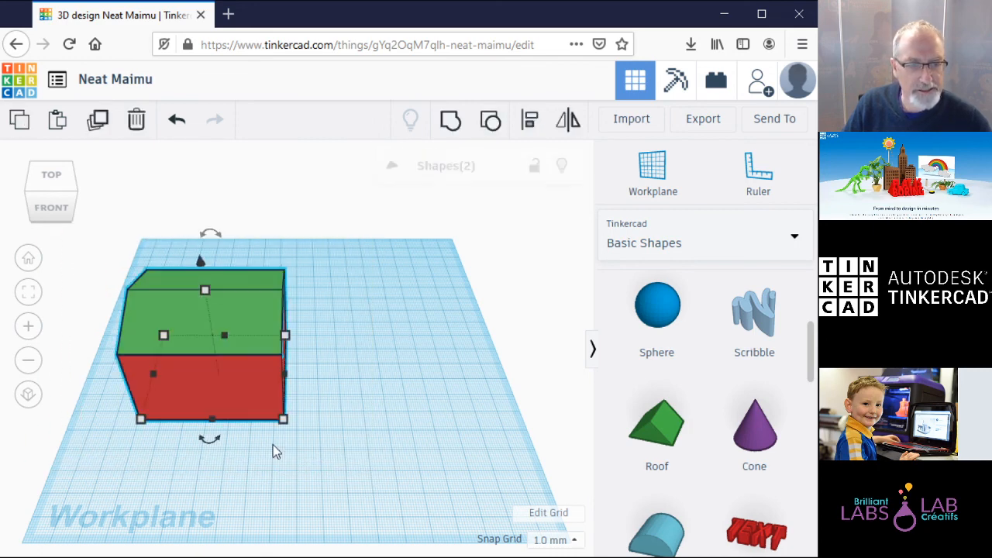
left_click(451, 124)
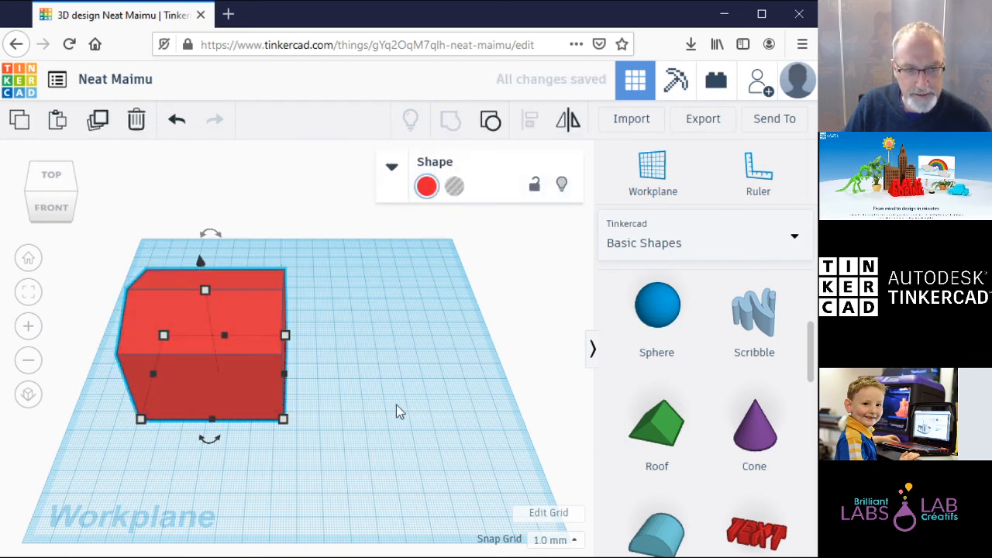
left_click_drag(249, 328, 332, 298)
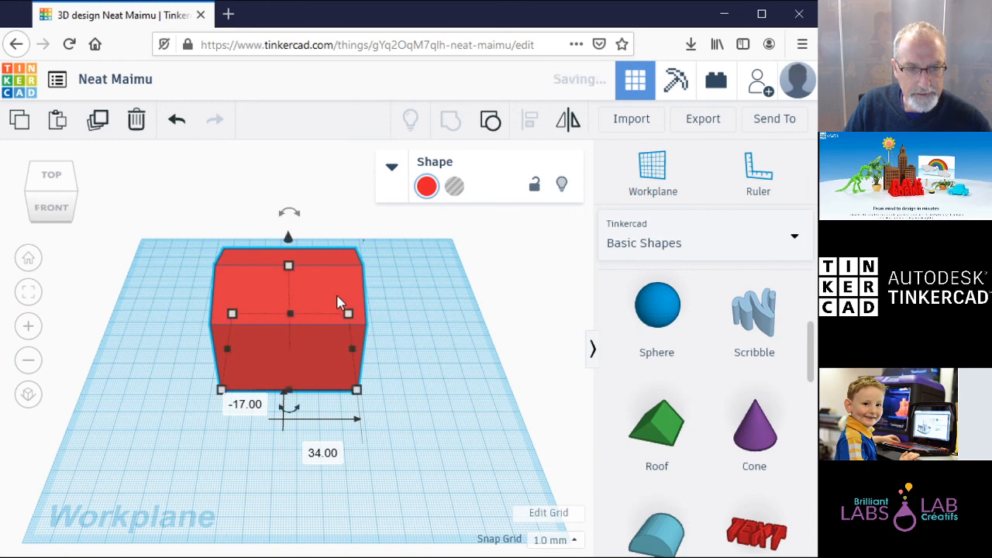
left_click(452, 363)
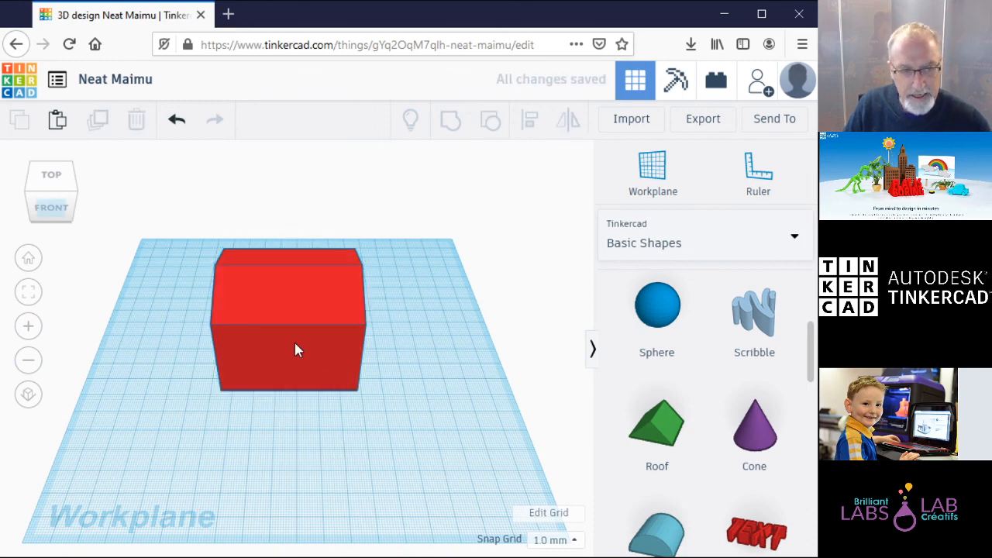
left_click(53, 208)
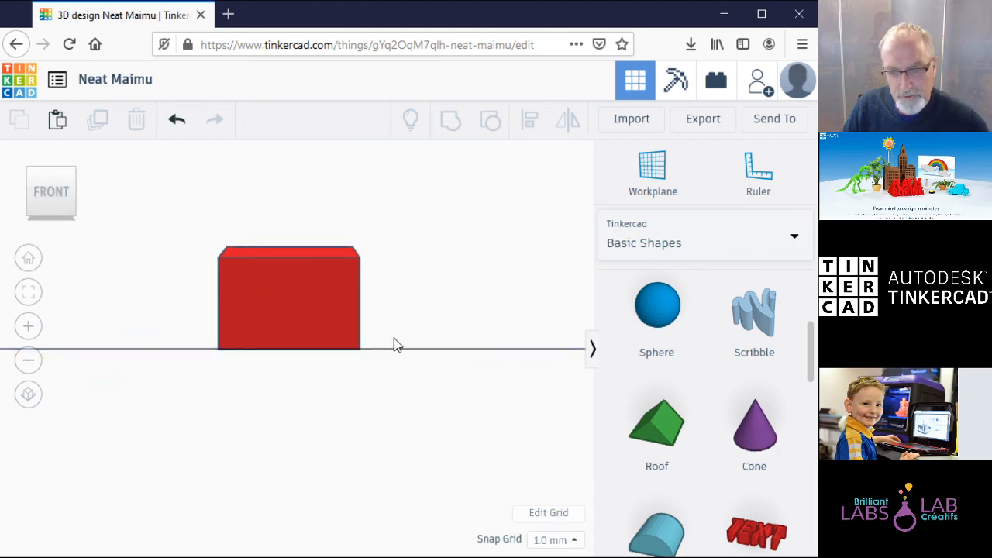
Step: From an angled top-front view, place a hole box beside the red house
scroll(814, 374, "up", 3)
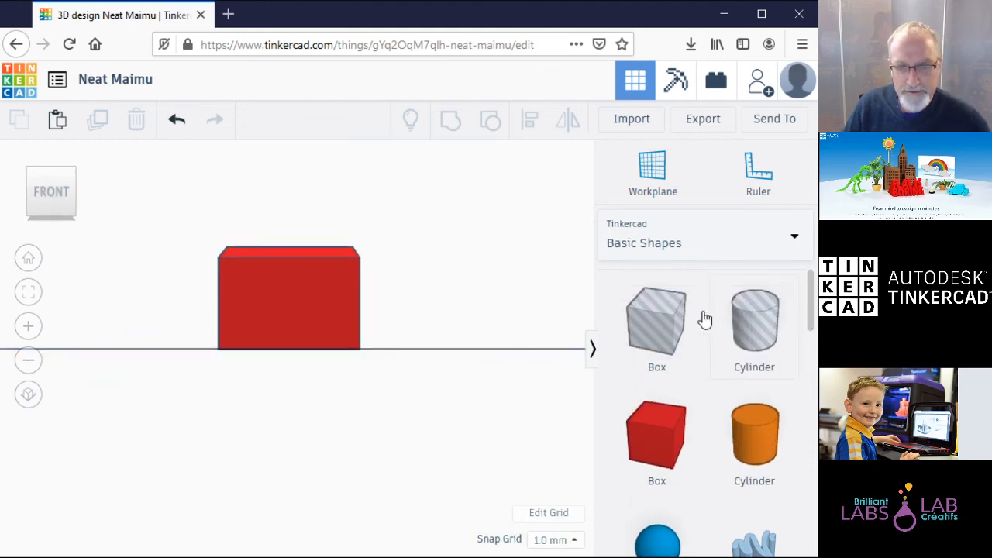
left_click_drag(671, 321, 390, 290)
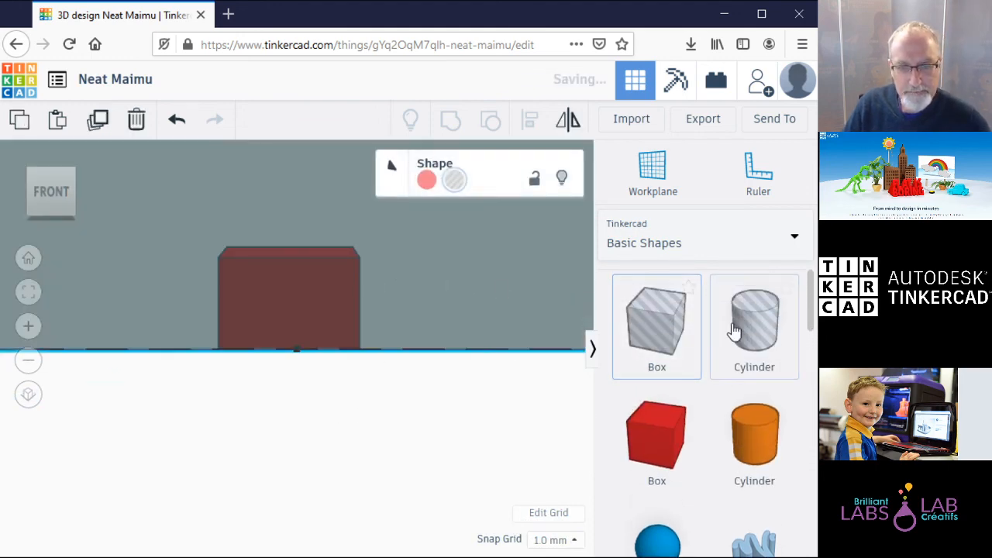
left_click(670, 320)
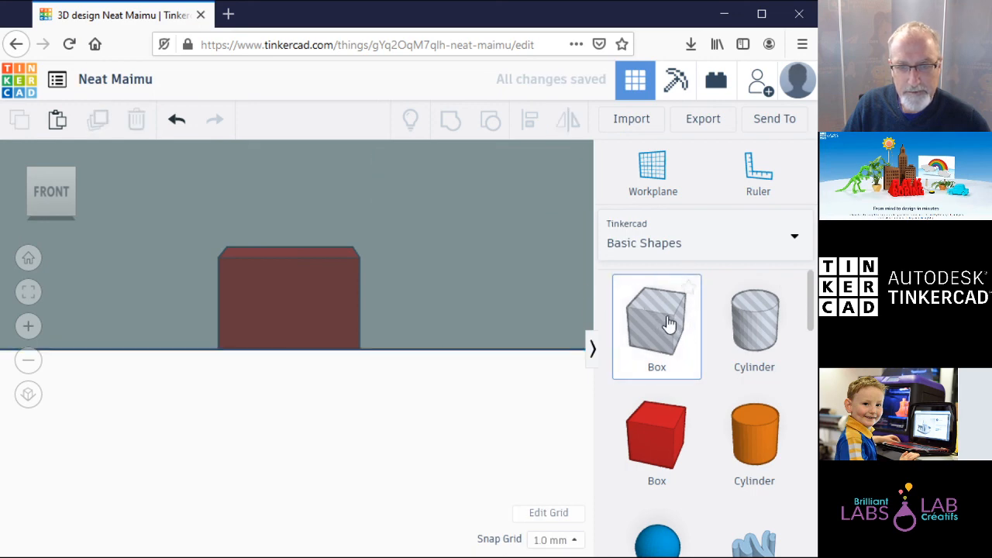
left_click_drag(57, 166, 61, 171)
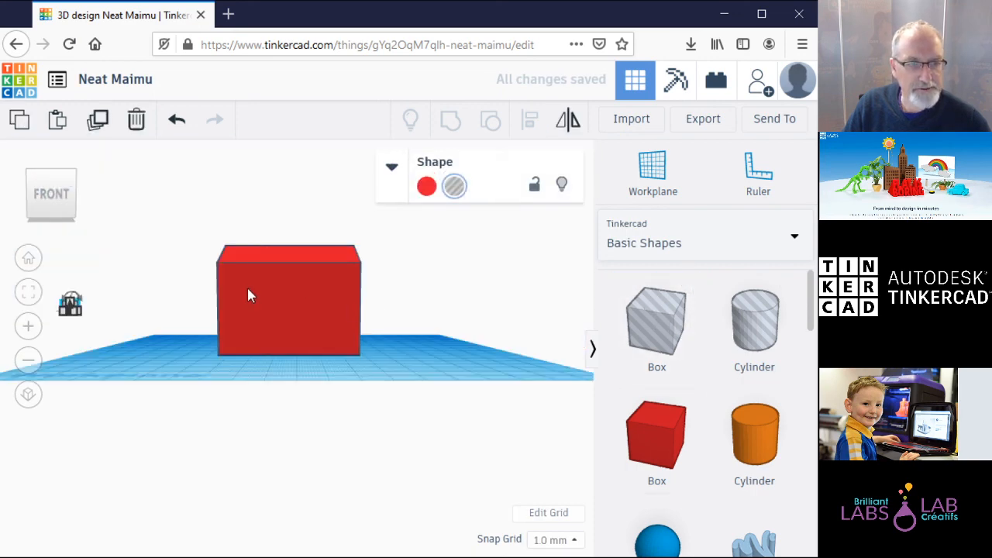
left_click(55, 175)
left_click_drag(634, 327, 438, 392)
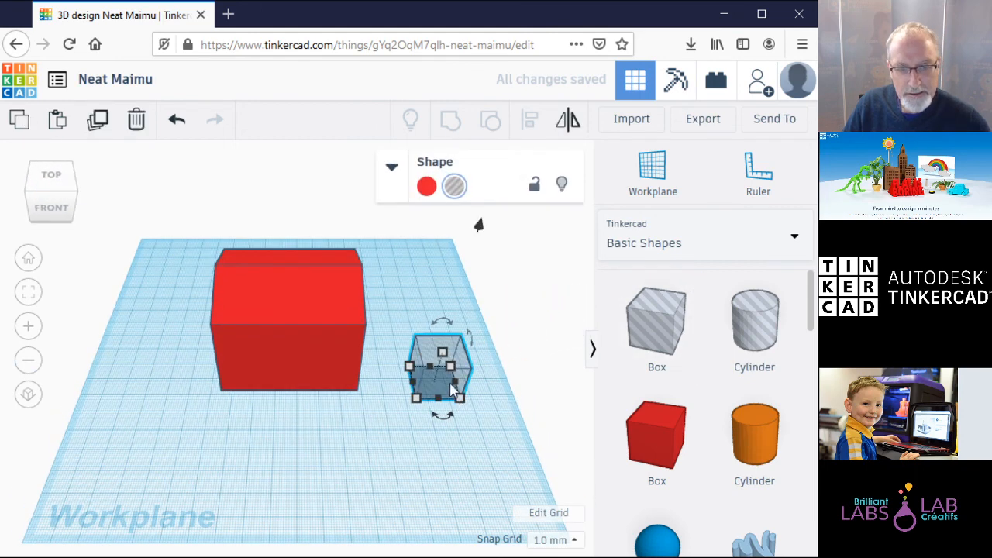
Step: Resize the hole box to about 10 by 5 mm, 15 mm tall, against the house front
mouse_move(460, 399)
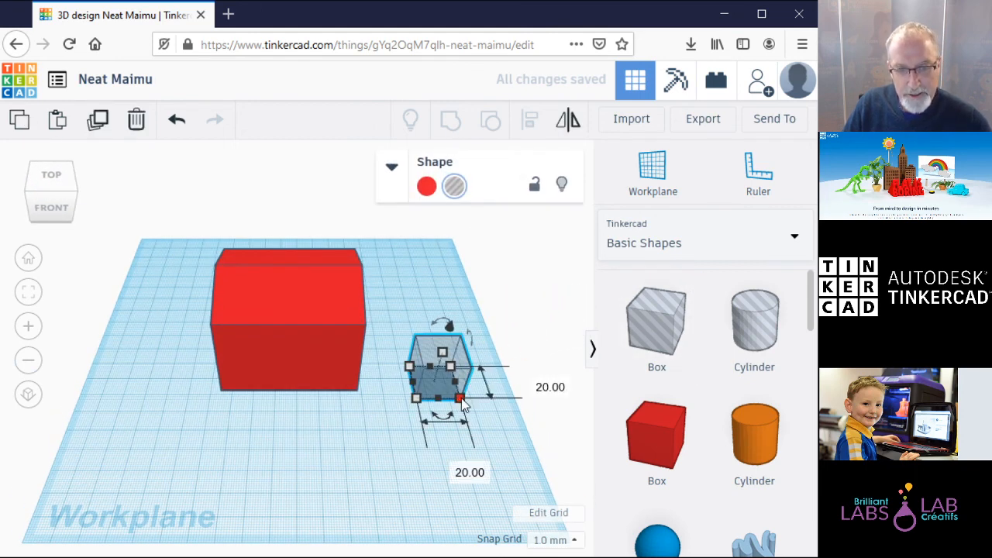
left_click_drag(461, 399, 441, 403)
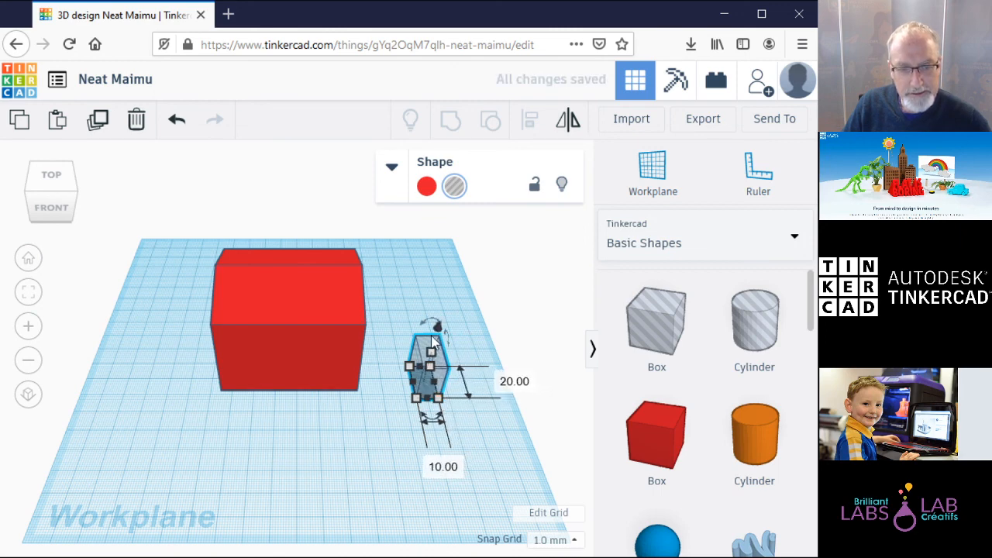
left_click_drag(438, 398, 431, 380)
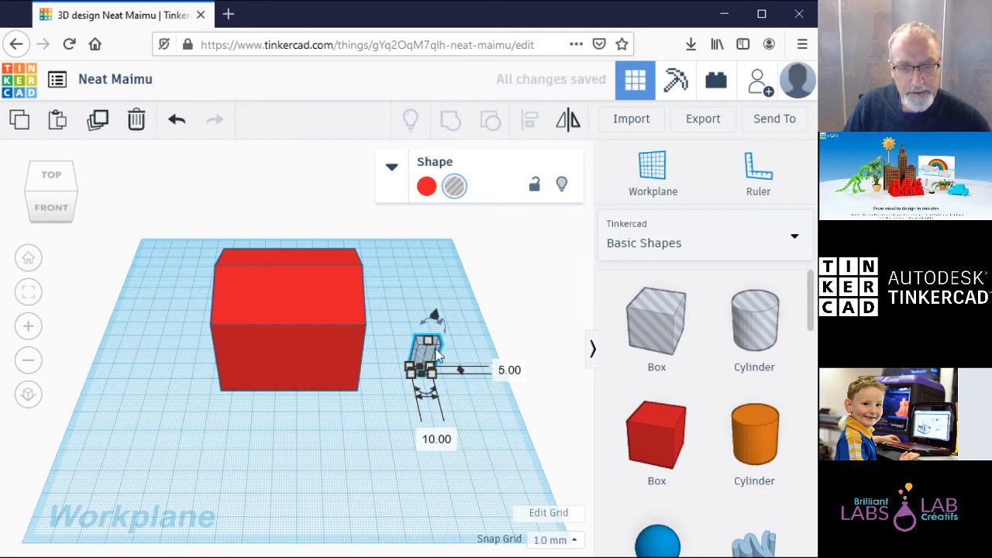
left_click_drag(429, 345, 428, 349)
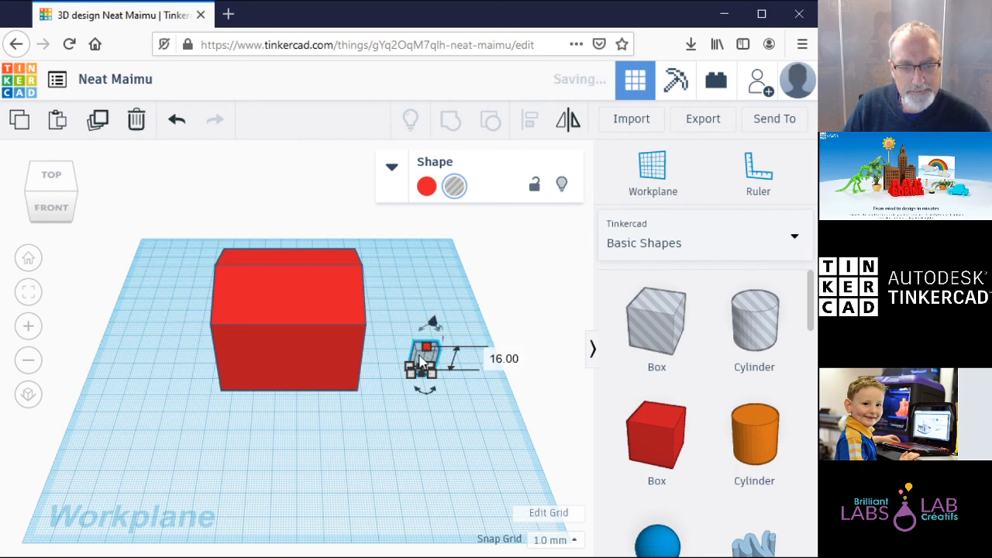
left_click(489, 436)
left_click(431, 358)
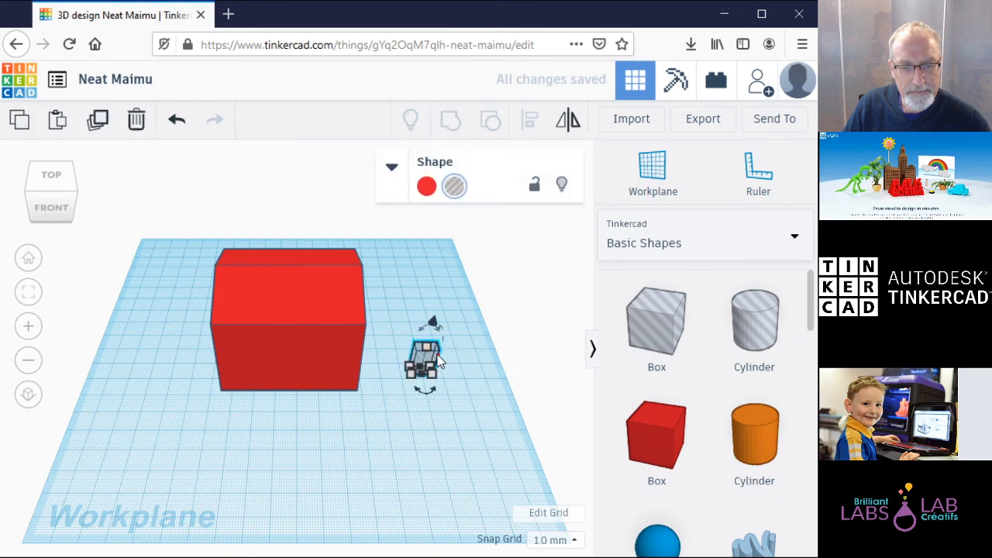
left_click_drag(426, 349, 284, 377)
Step: Group the small hole box with the red house to cut a doorway into its front wall
left_click(439, 373)
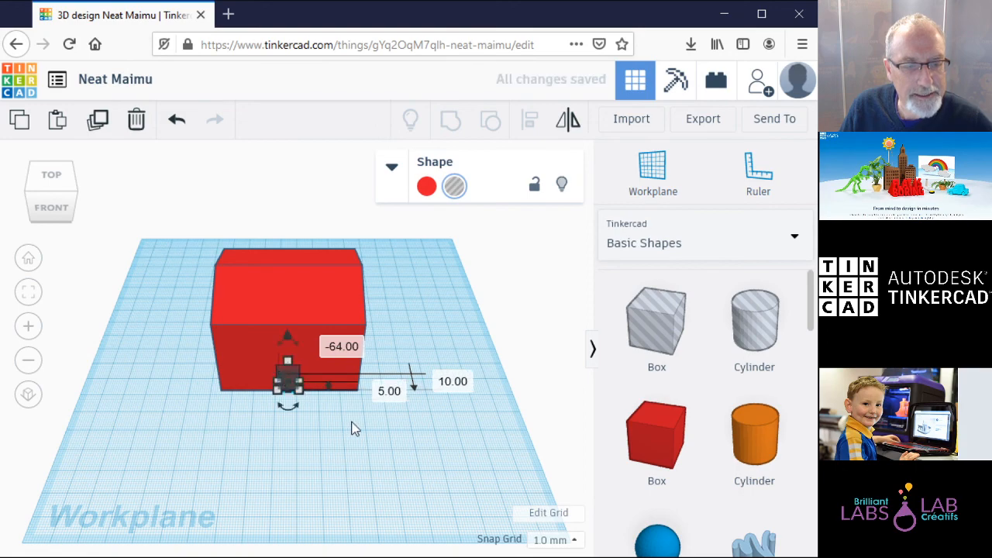
left_click(362, 428)
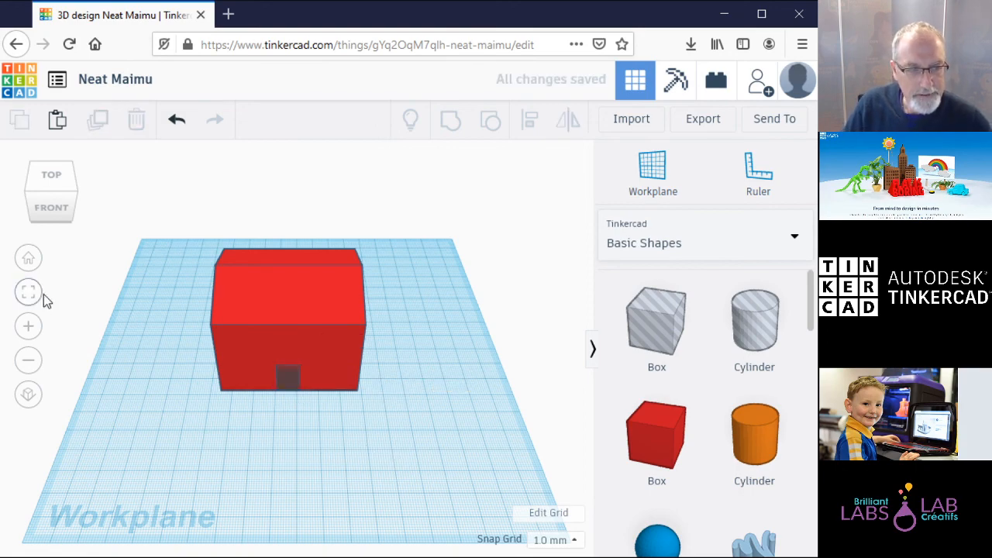
left_click(54, 210)
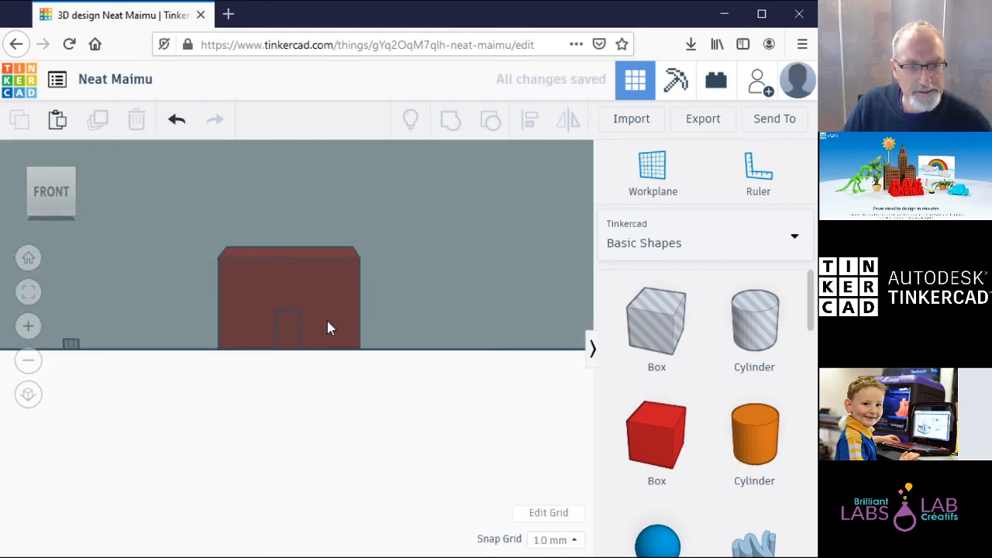
left_click(48, 173)
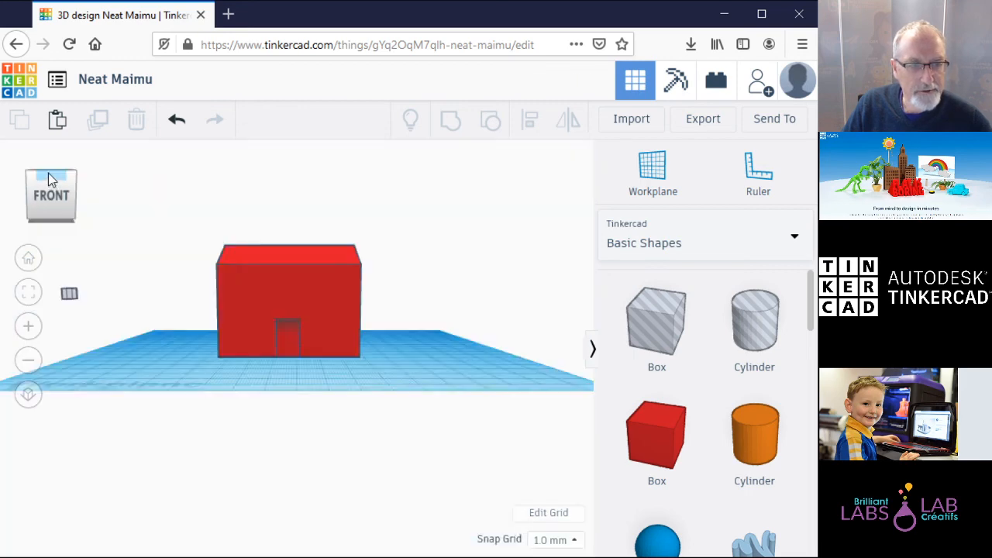
left_click_drag(156, 226, 454, 463)
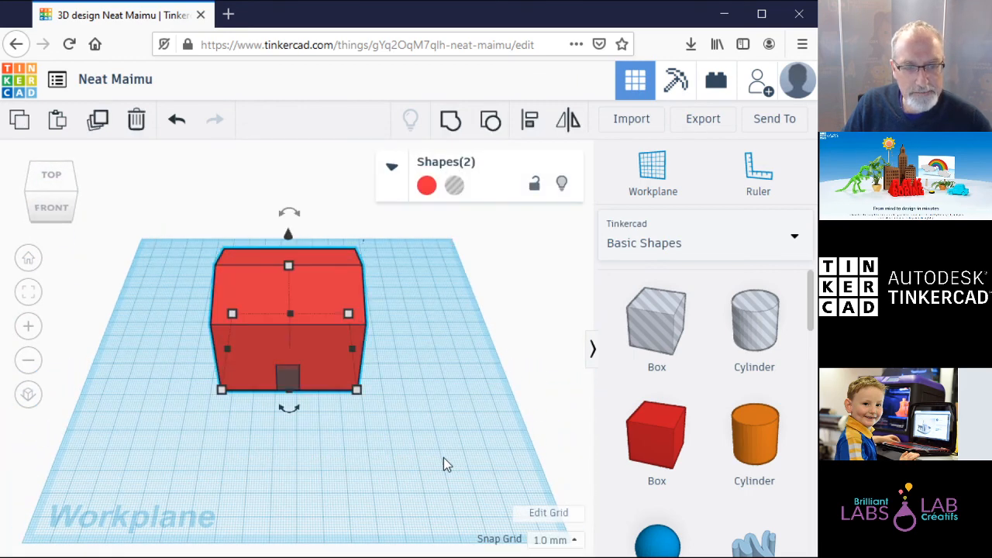
left_click(450, 122)
left_click(356, 447)
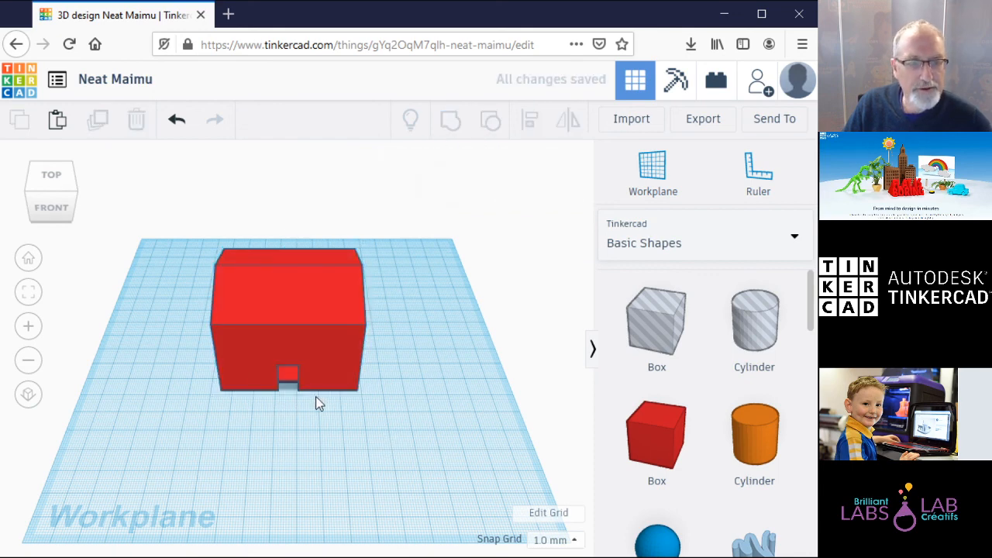
Step: Delete the stray small object and the leftover grey box, leaving only the red house
left_click(52, 208)
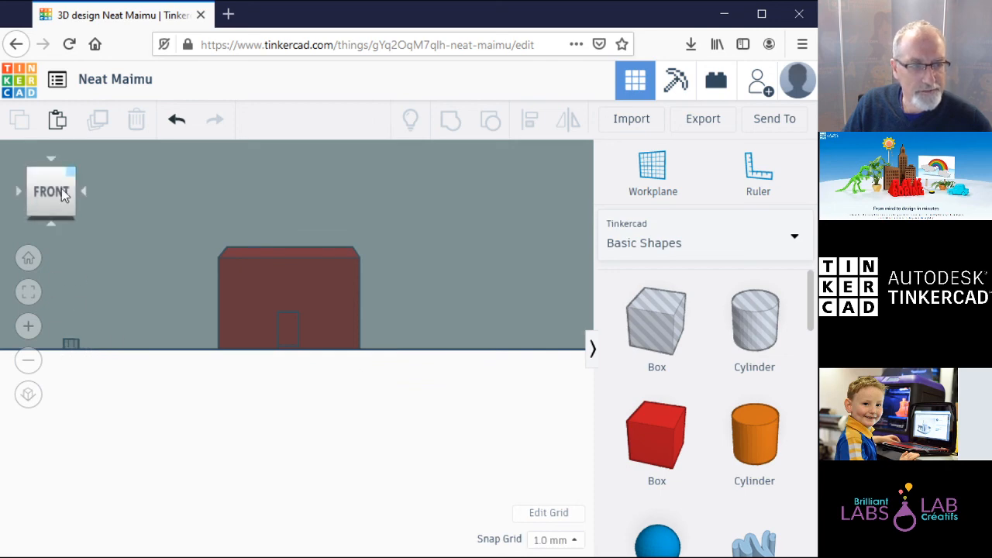
left_click(28, 292)
left_click_drag(203, 321, 242, 383)
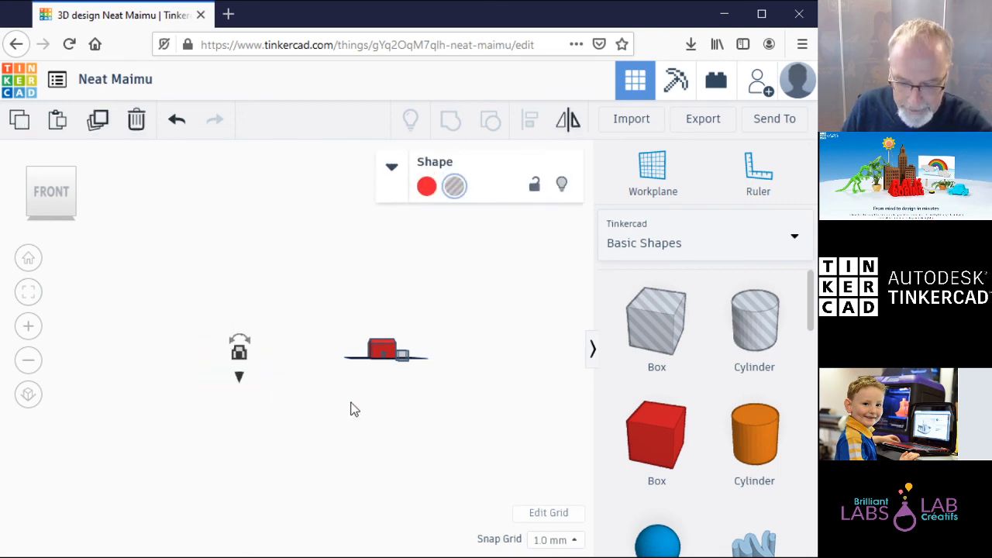
key("Delete")
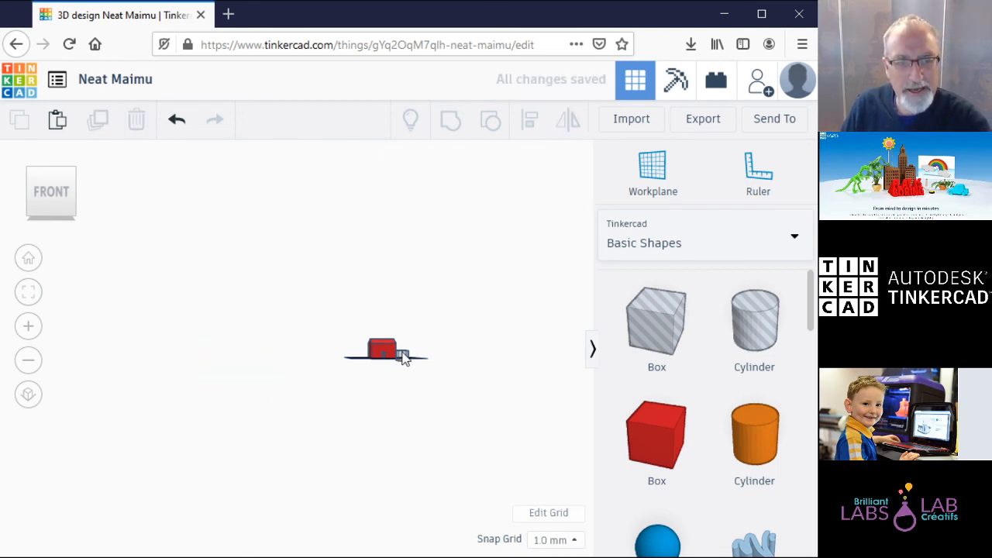
left_click(29, 292)
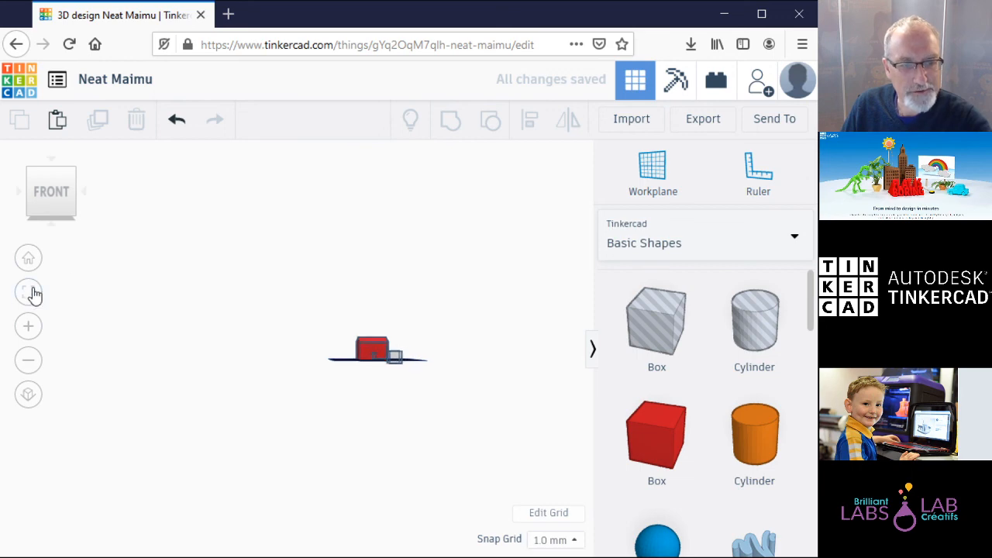
left_click(316, 388)
key("Delete")
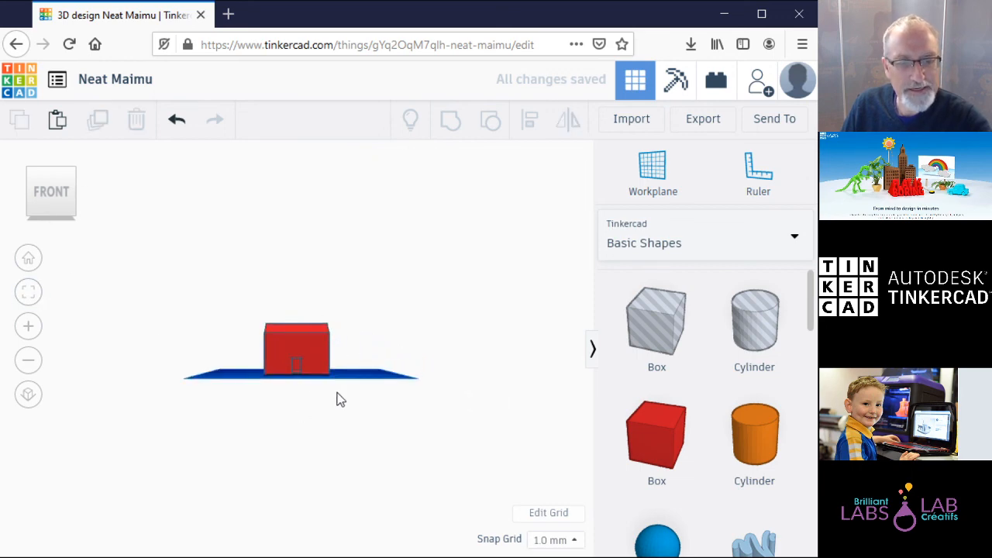
left_click(28, 293)
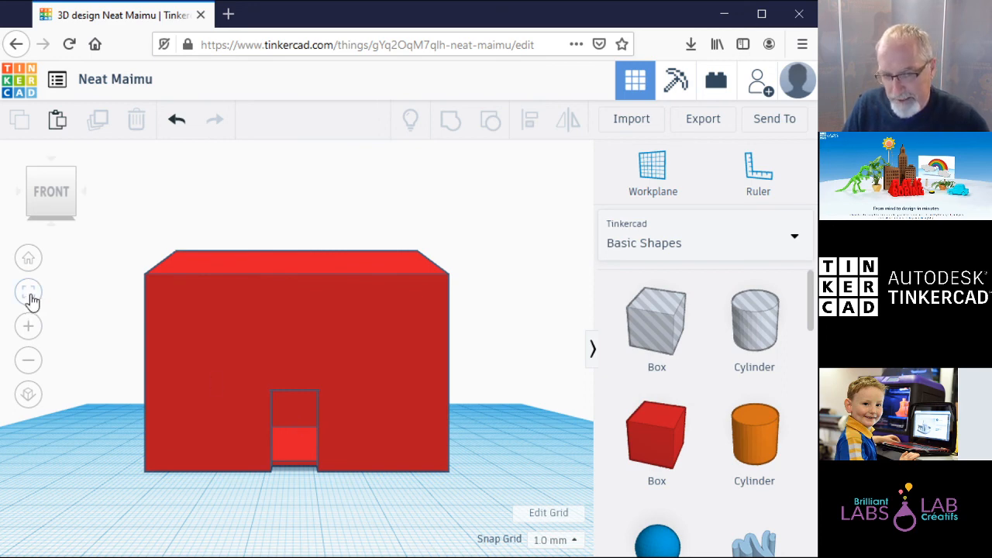
left_click(28, 259)
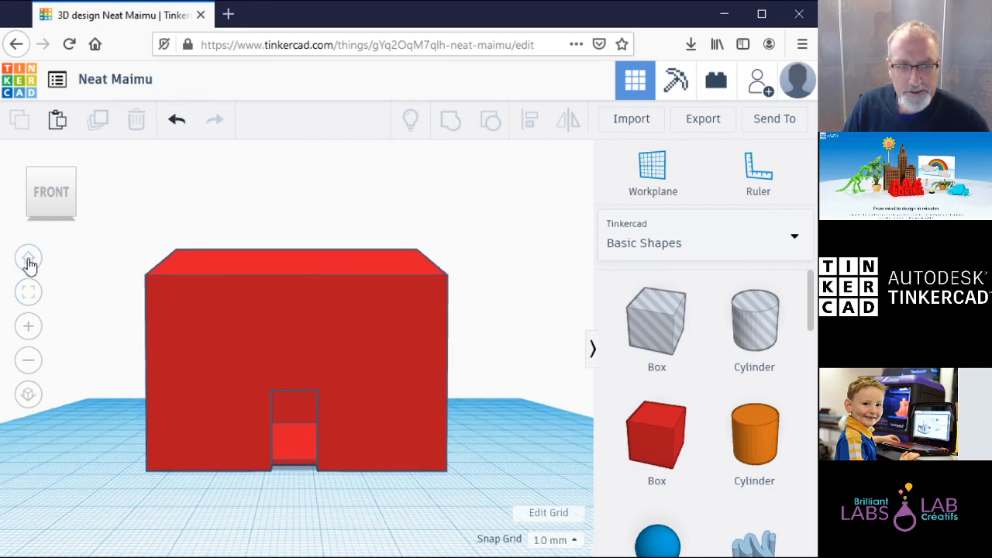